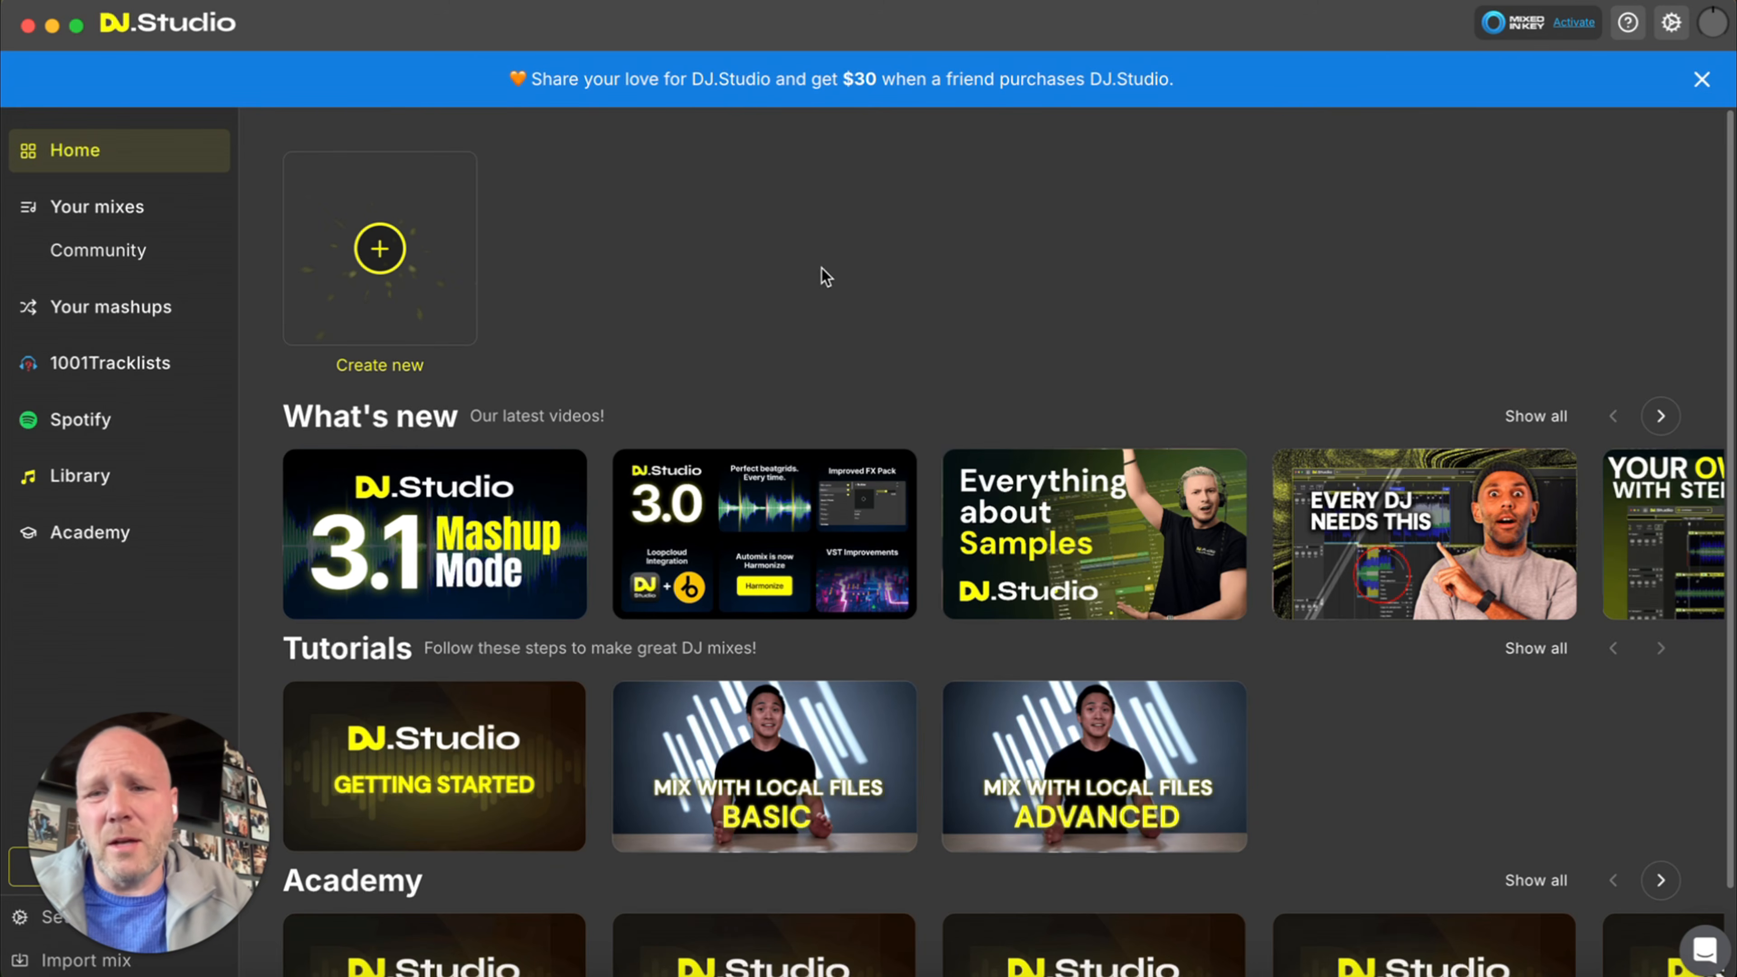
- Create a new DJ Mix project and browse the 90s Hip-Hop crate under Misc. Genres in the Serato DJ Pro collection
left_click(381, 250)
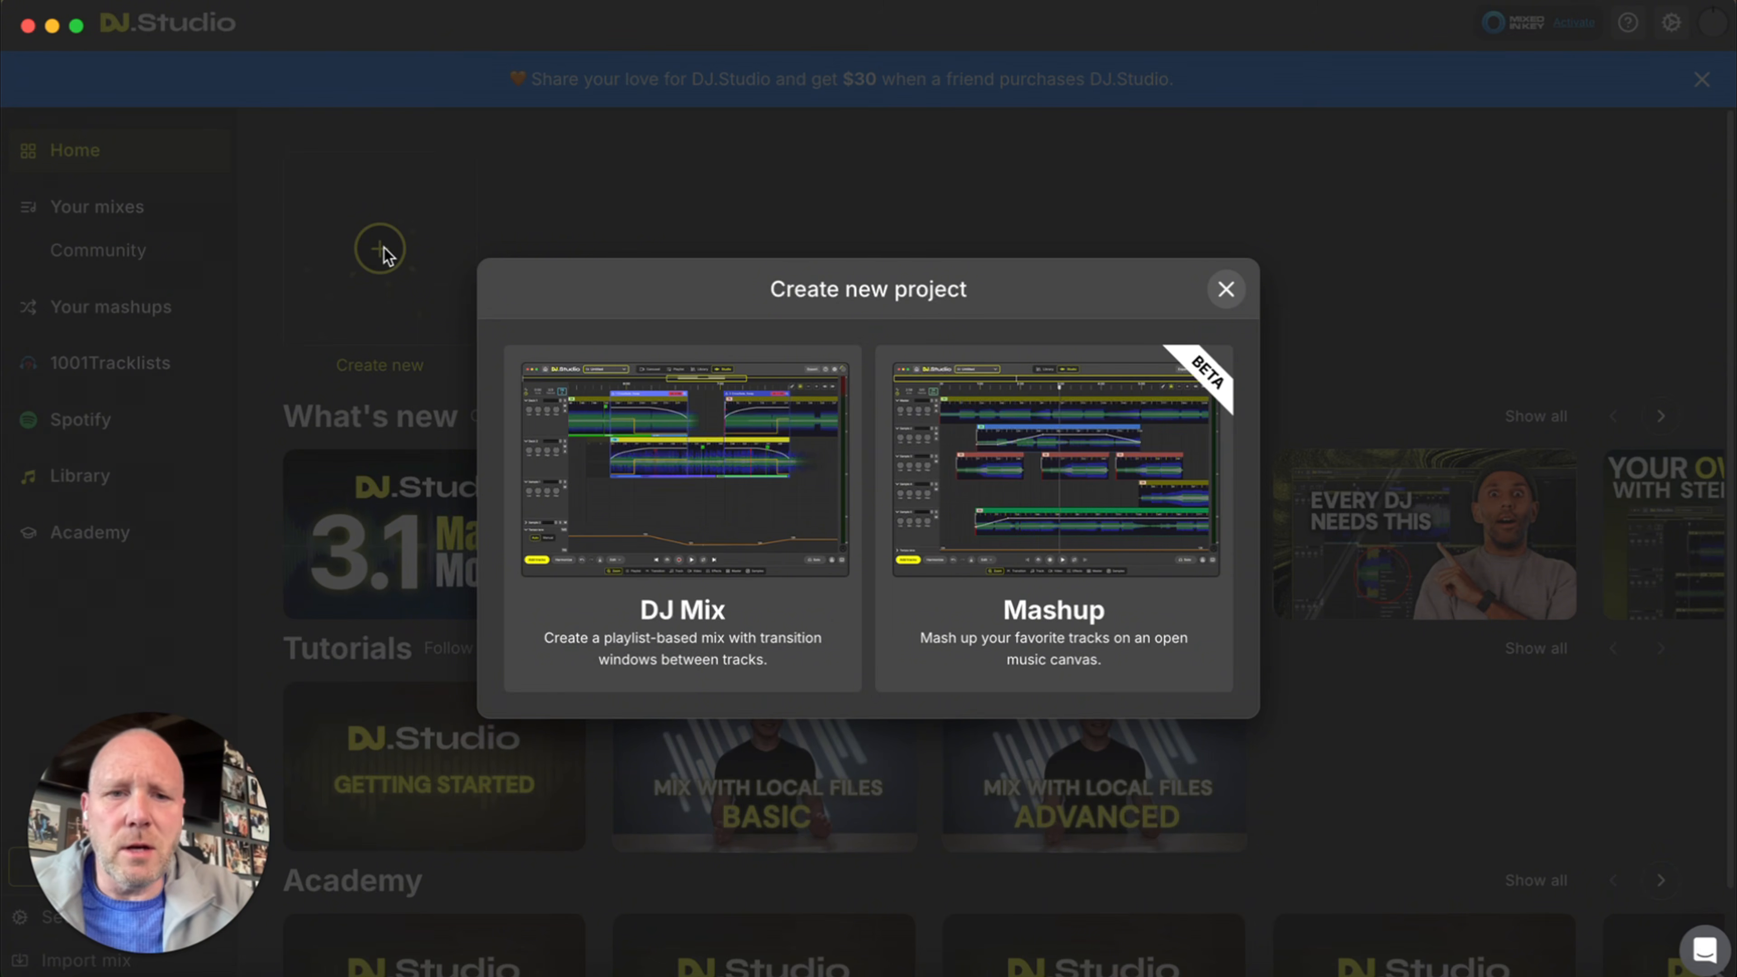
left_click(602, 491)
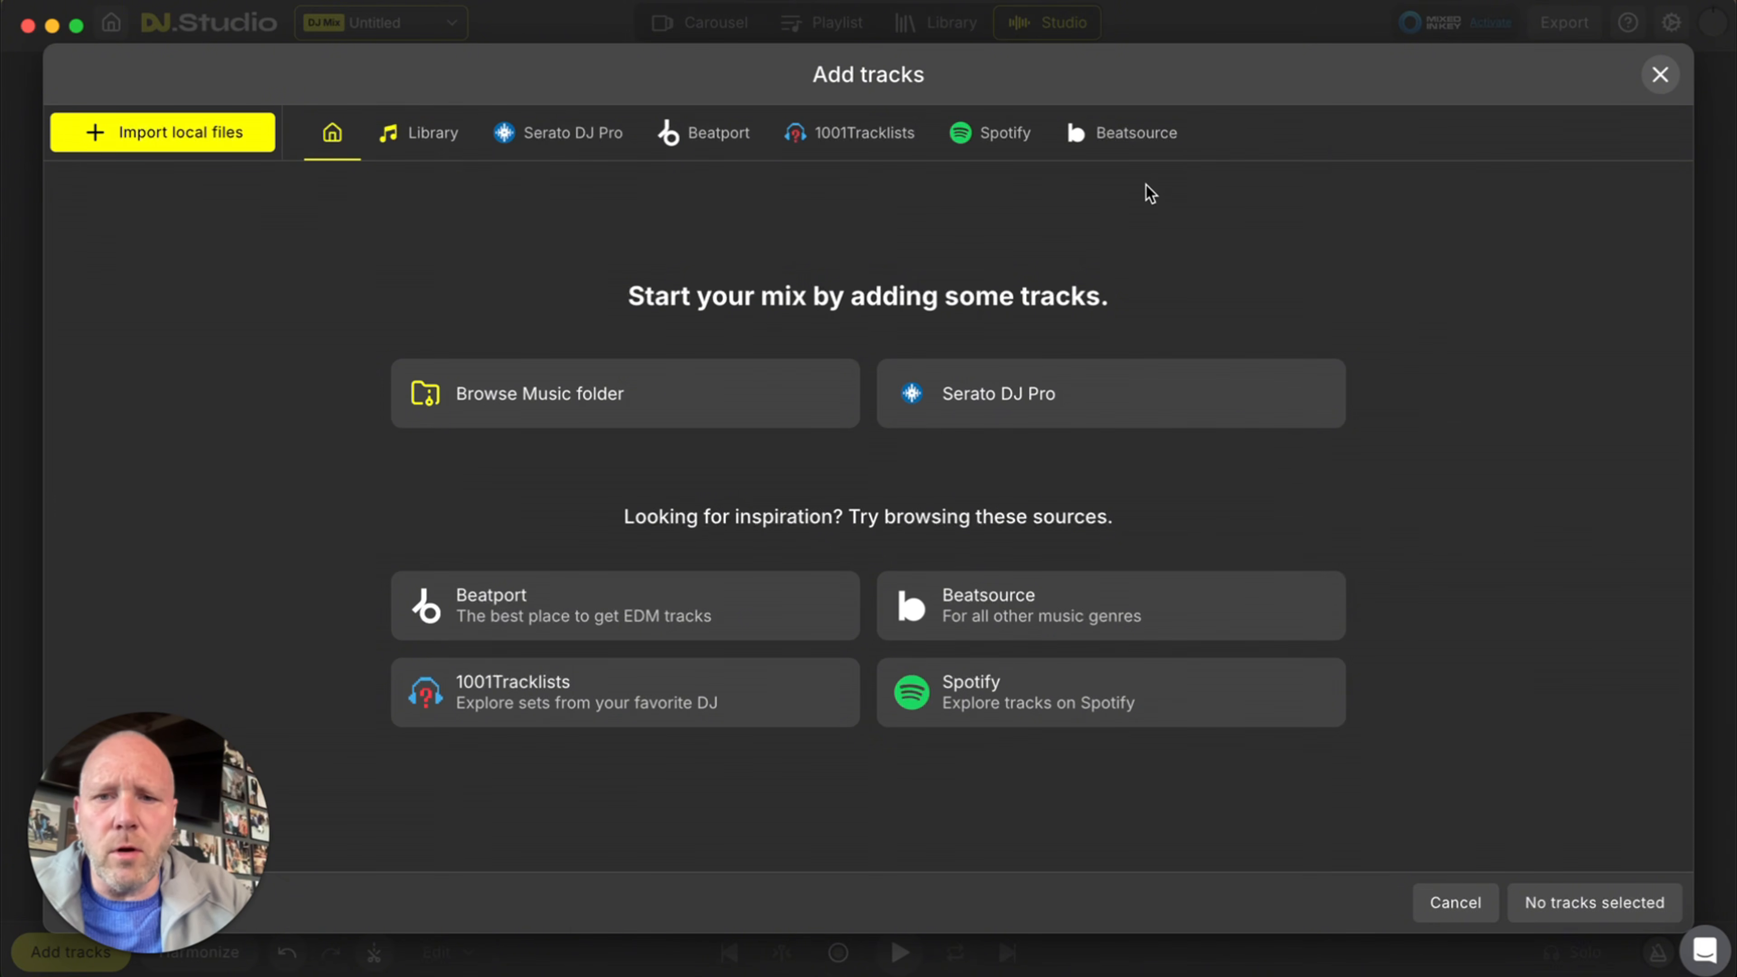
left_click(1088, 393)
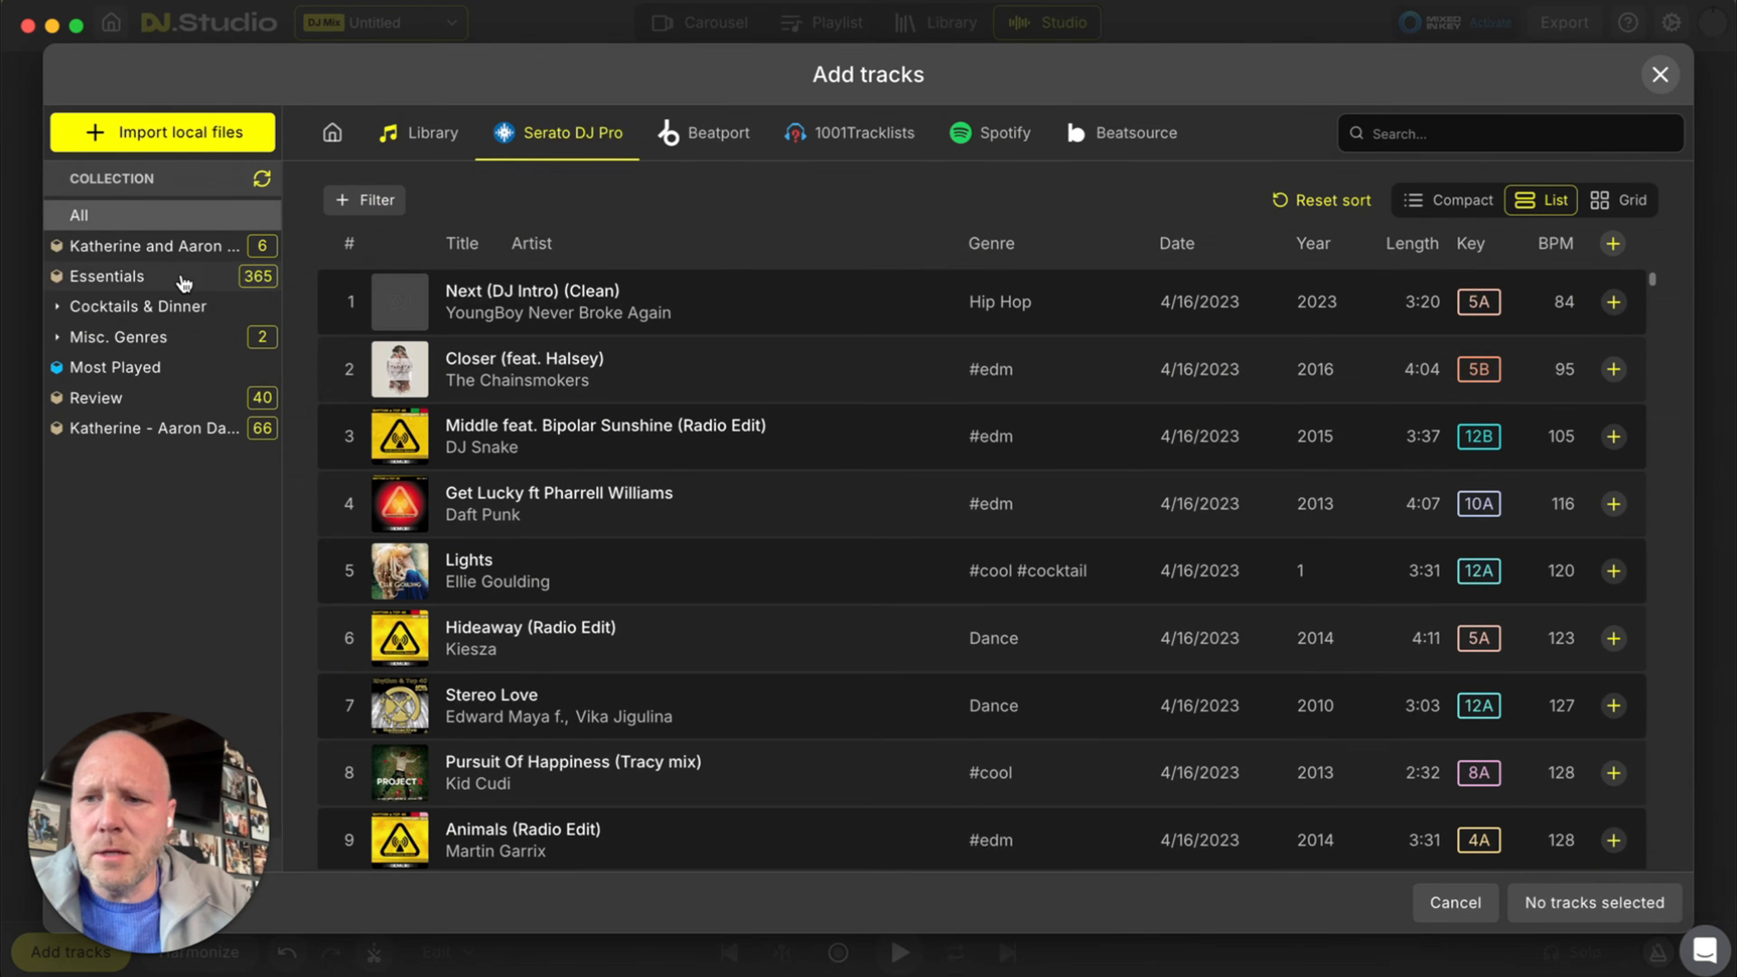
left_click(171, 342)
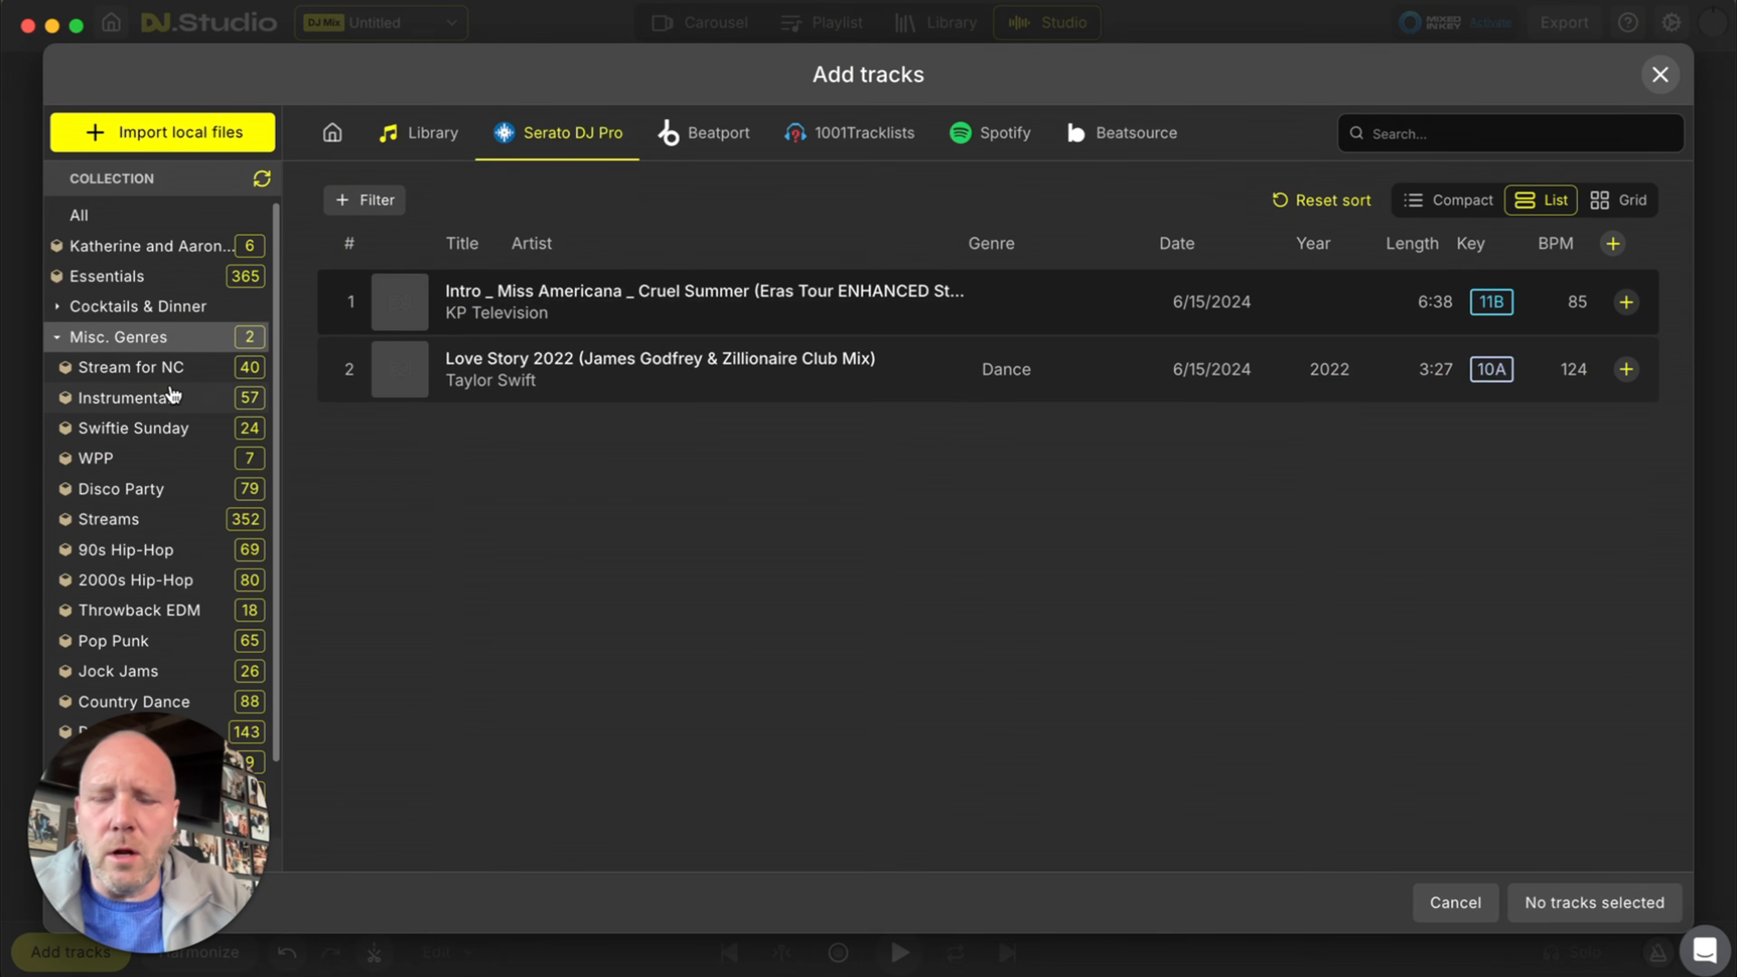
left_click(147, 553)
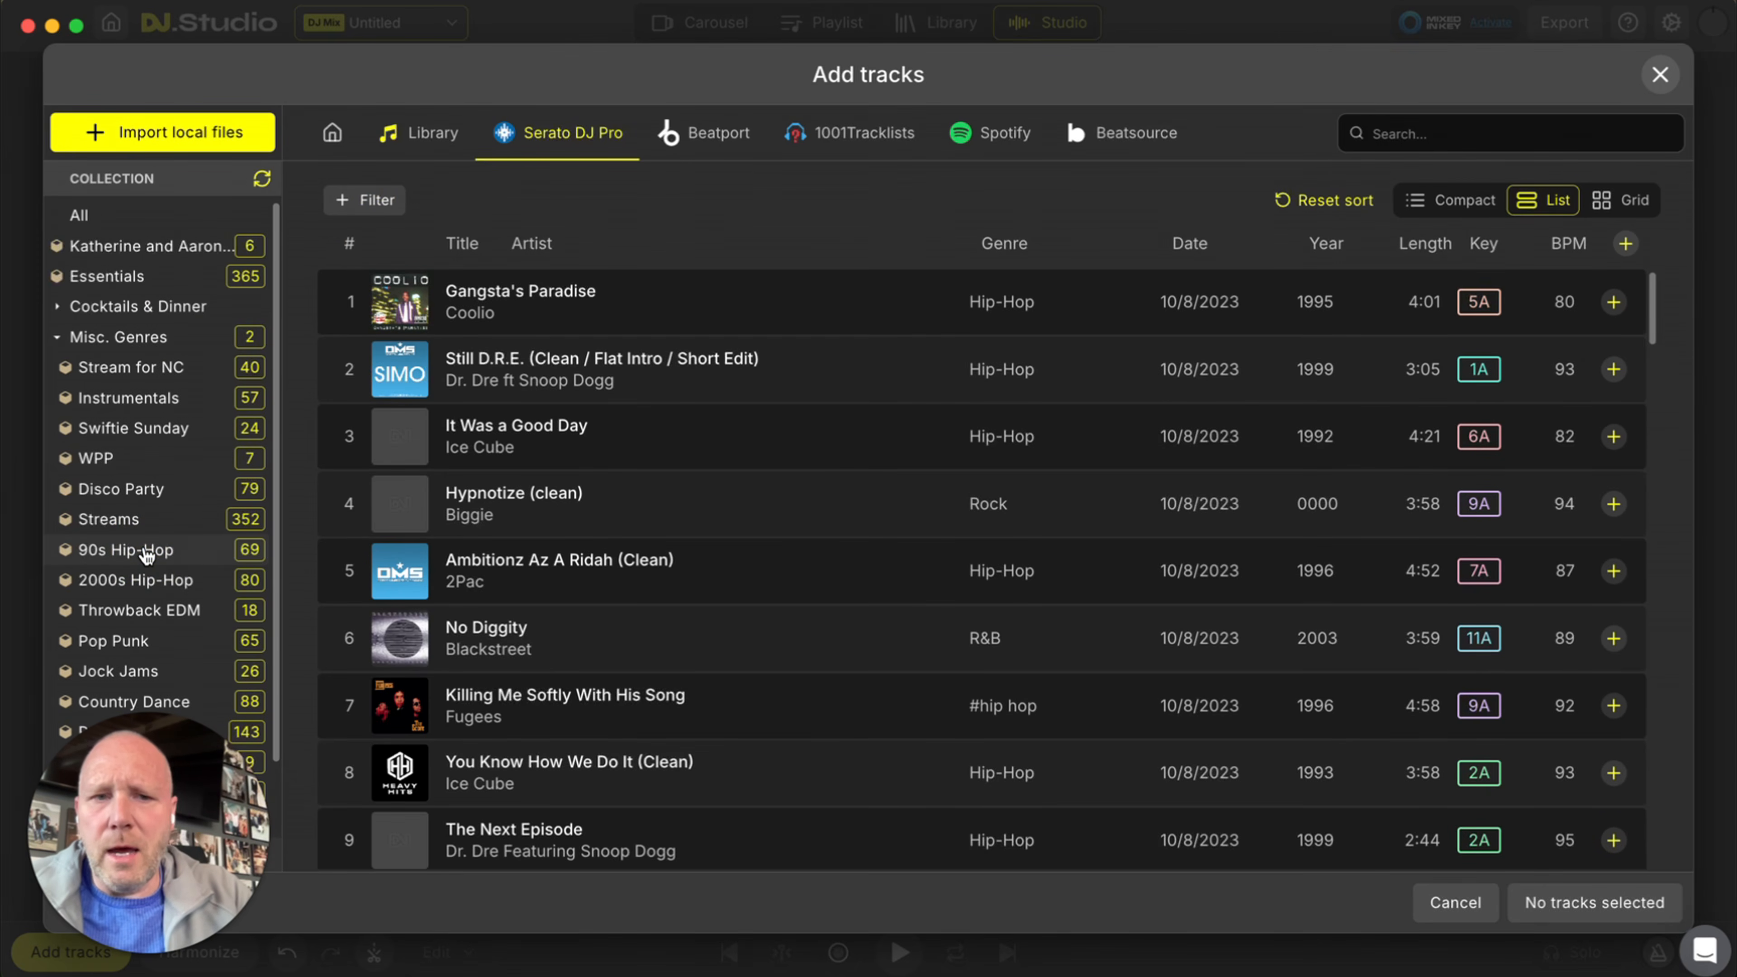
scroll(601, 482, "down", 5)
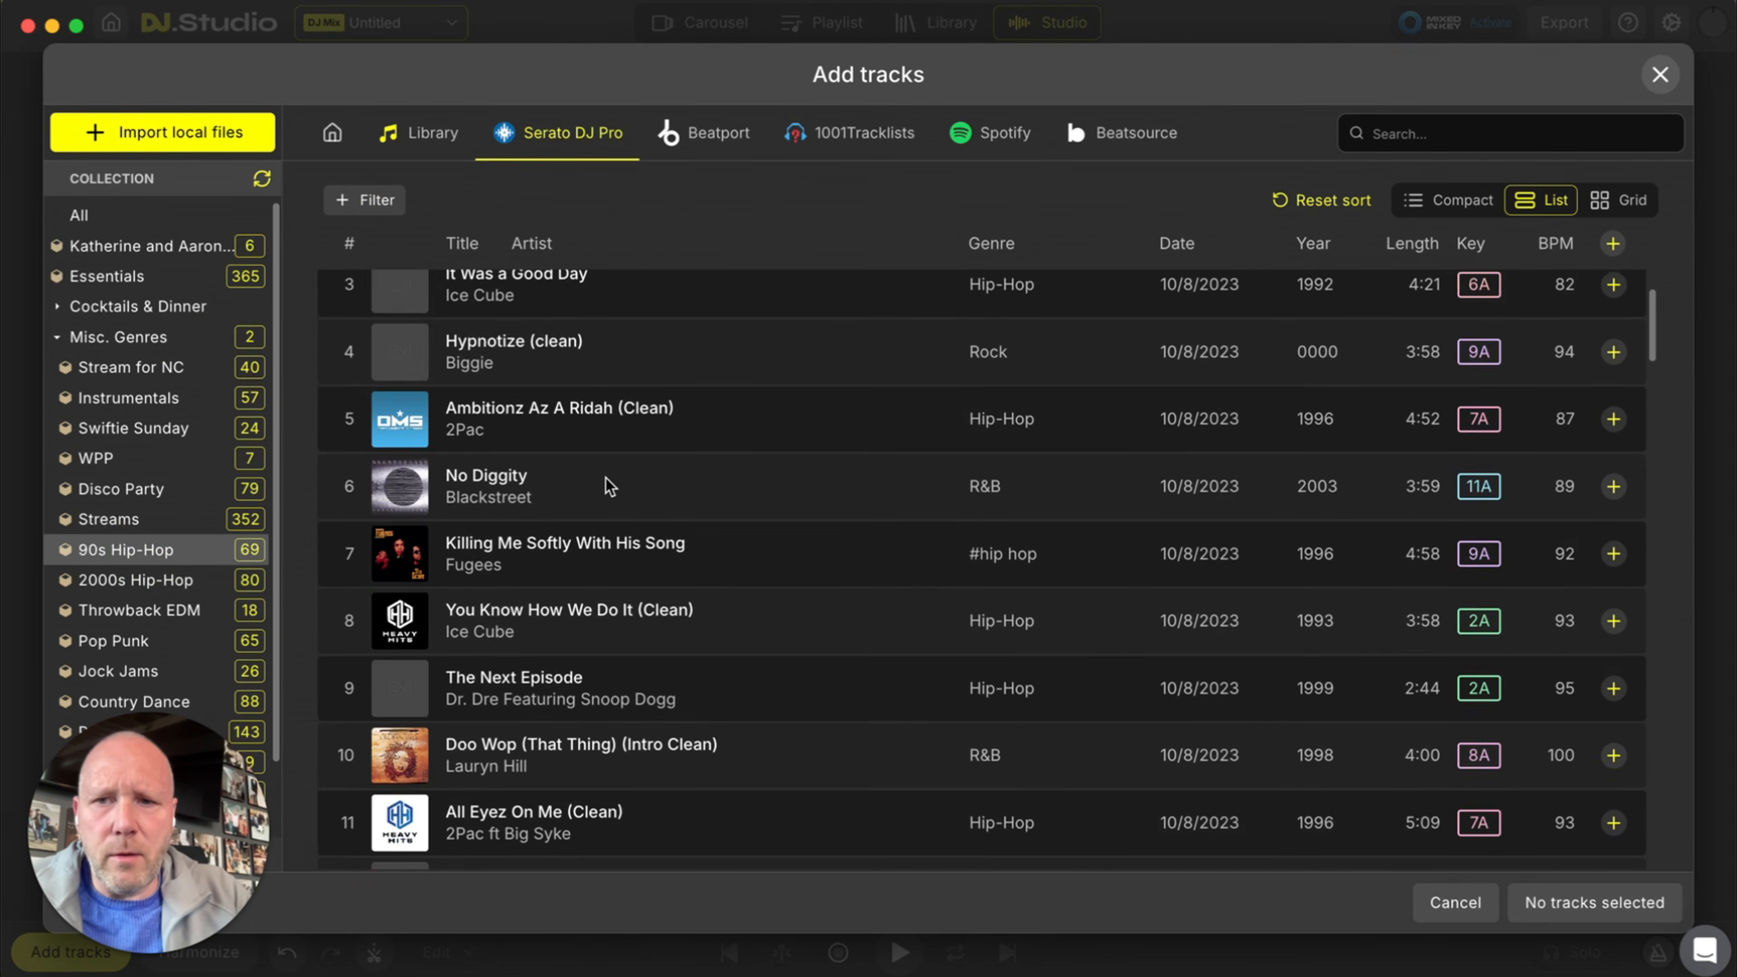
scroll(606, 478, "up", 5)
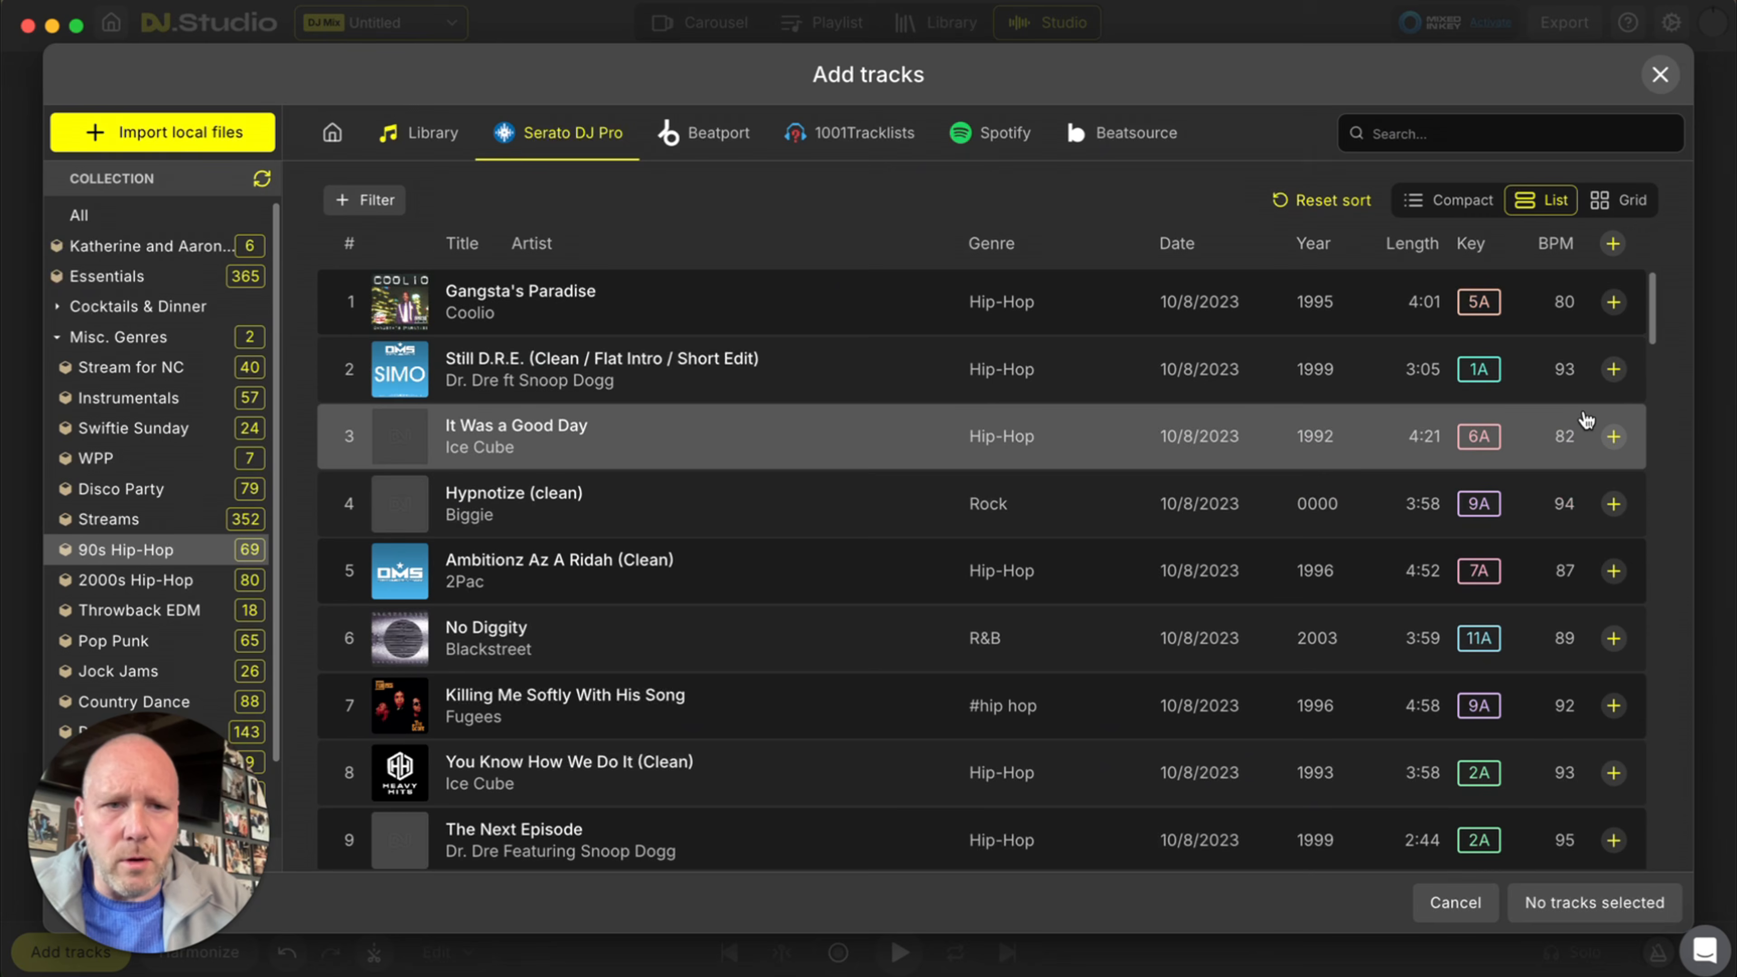
- Select Still D.R.E., Hypnotize, You Know How We Do It and Doo Wop (That Thing) from the crate
left_click(1616, 373)
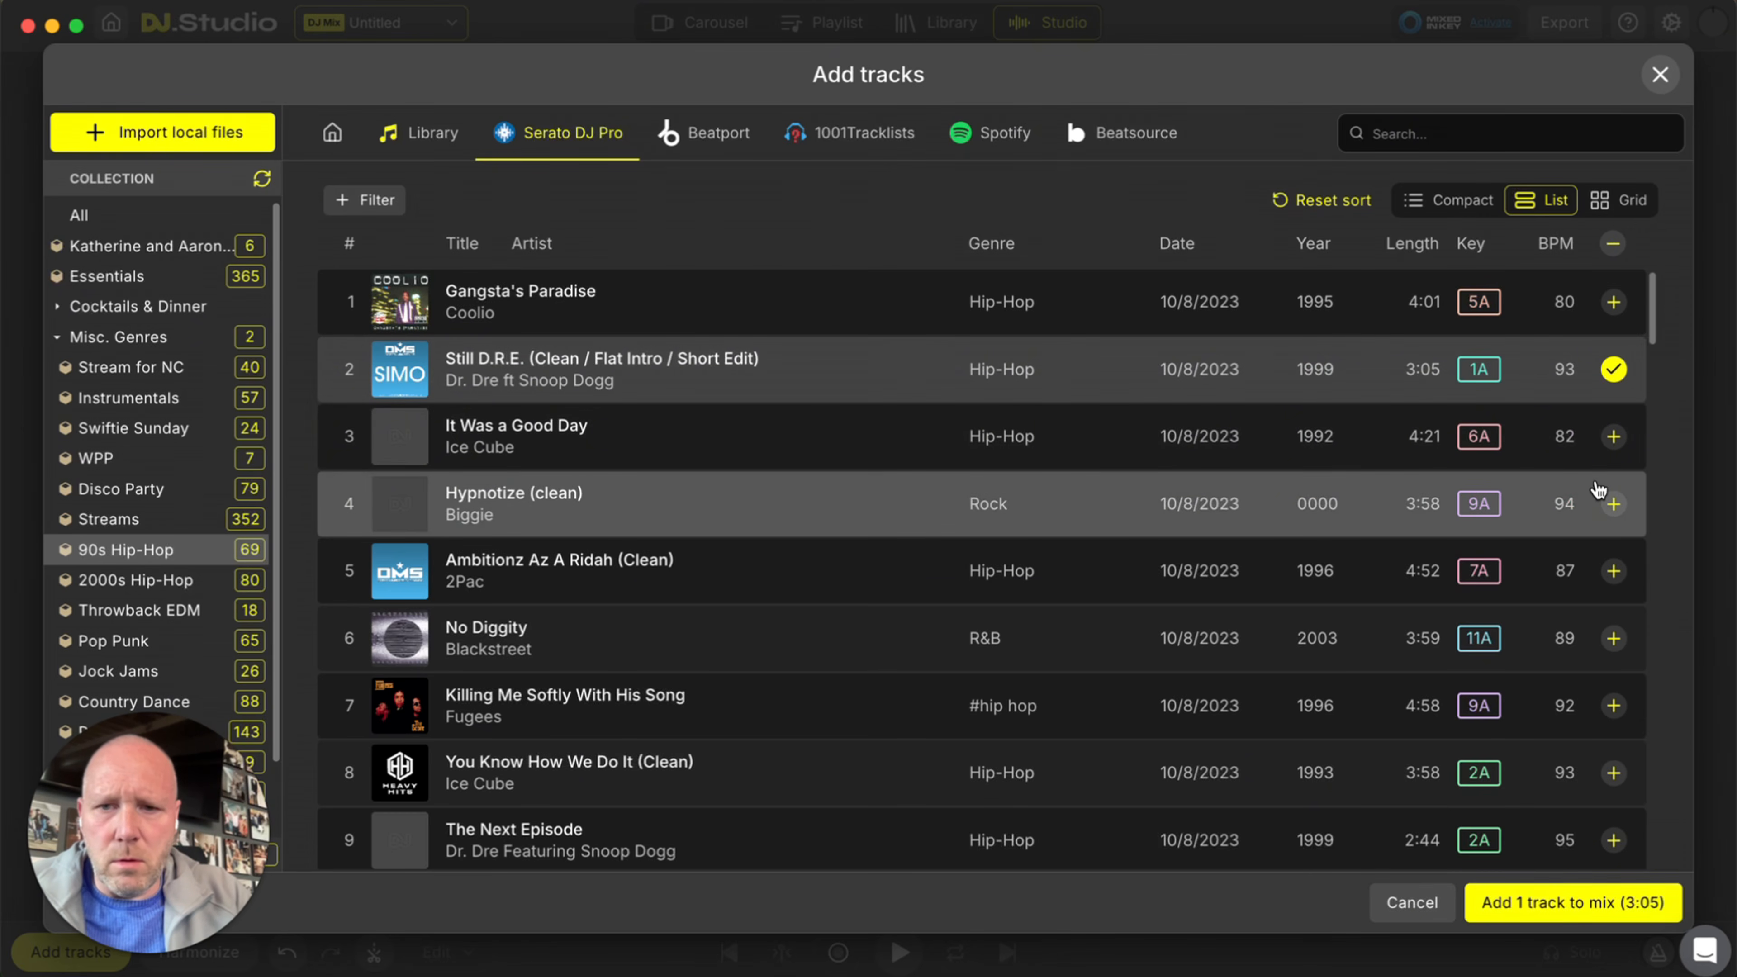
left_click(1614, 504)
scroll(1609, 610, "down", 2)
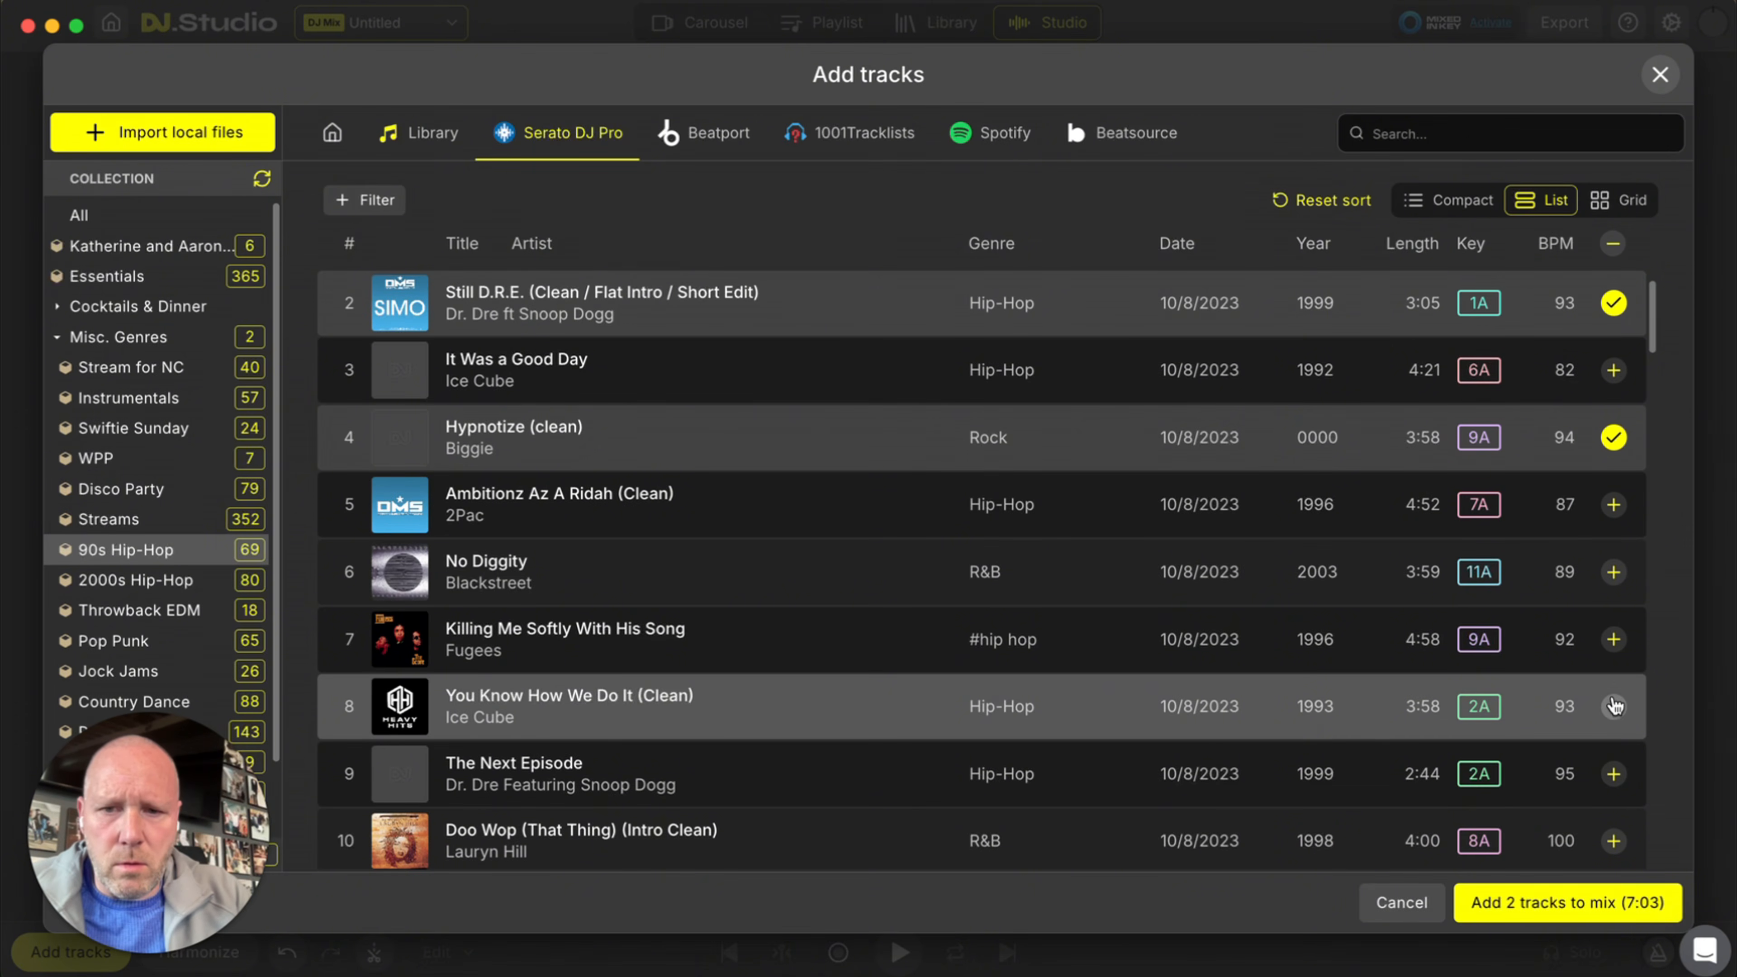
left_click(1614, 706)
scroll(1607, 603, "down", 3)
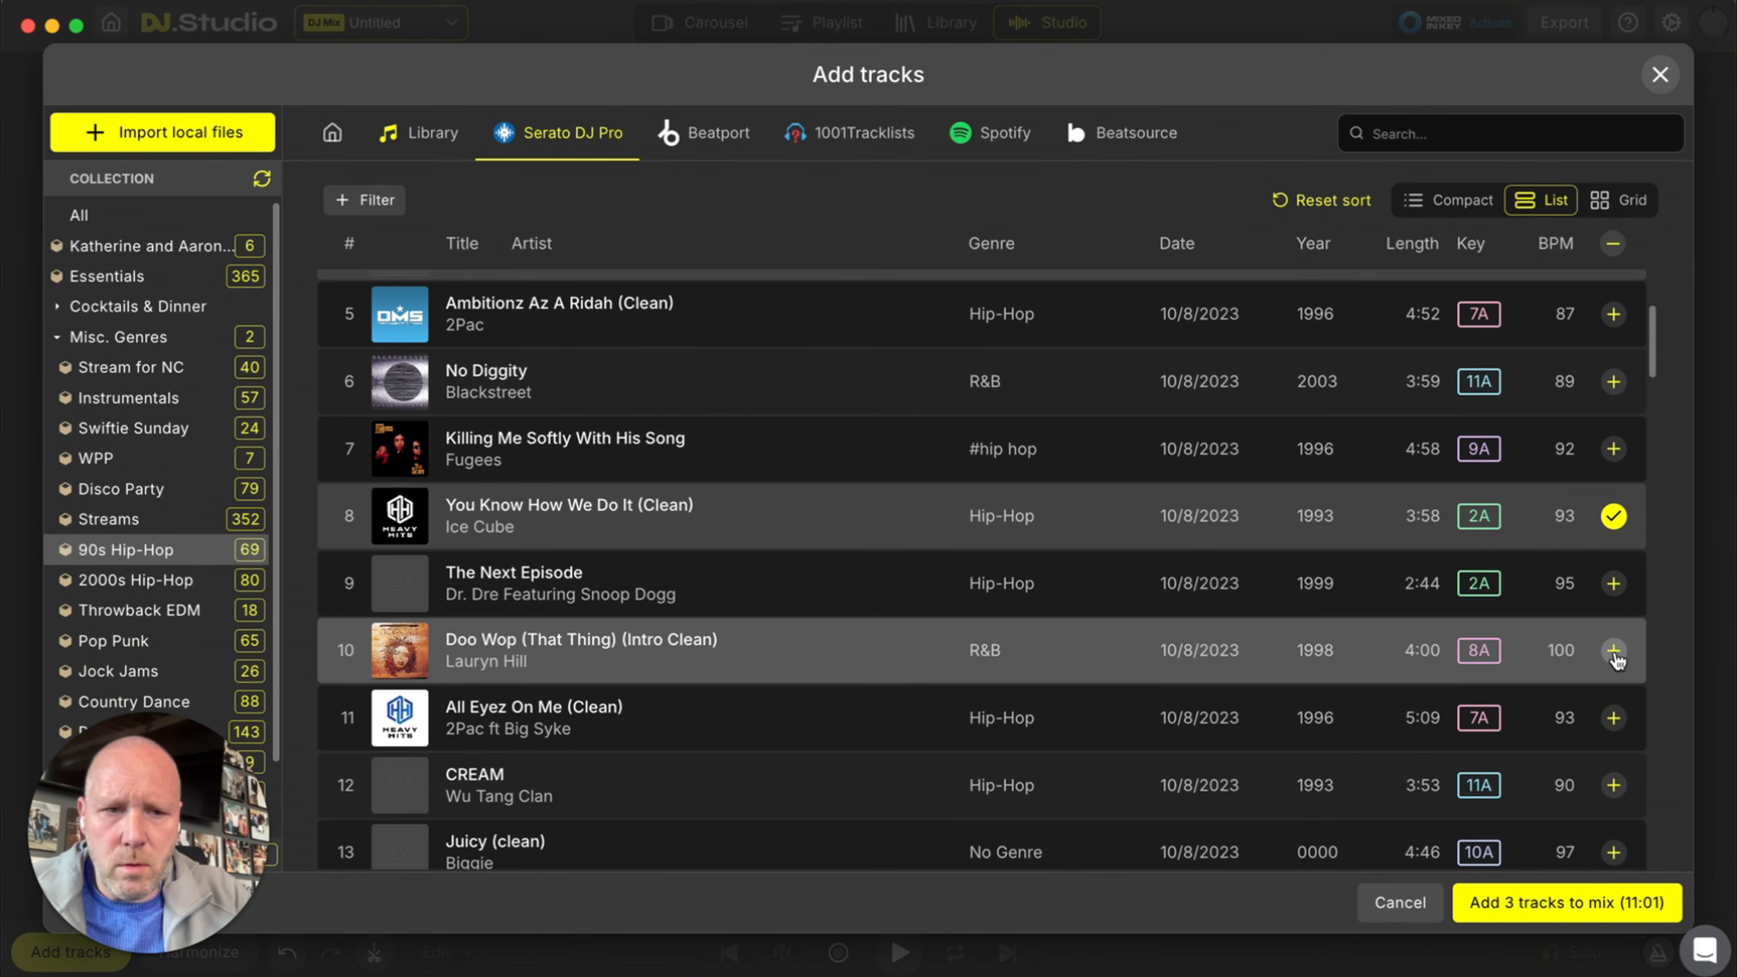
left_click(1614, 650)
- Add I Got Five On It, Still Not A Player and Ruff Ryders Anthem to the track selection
scroll(1594, 623, "down", 5)
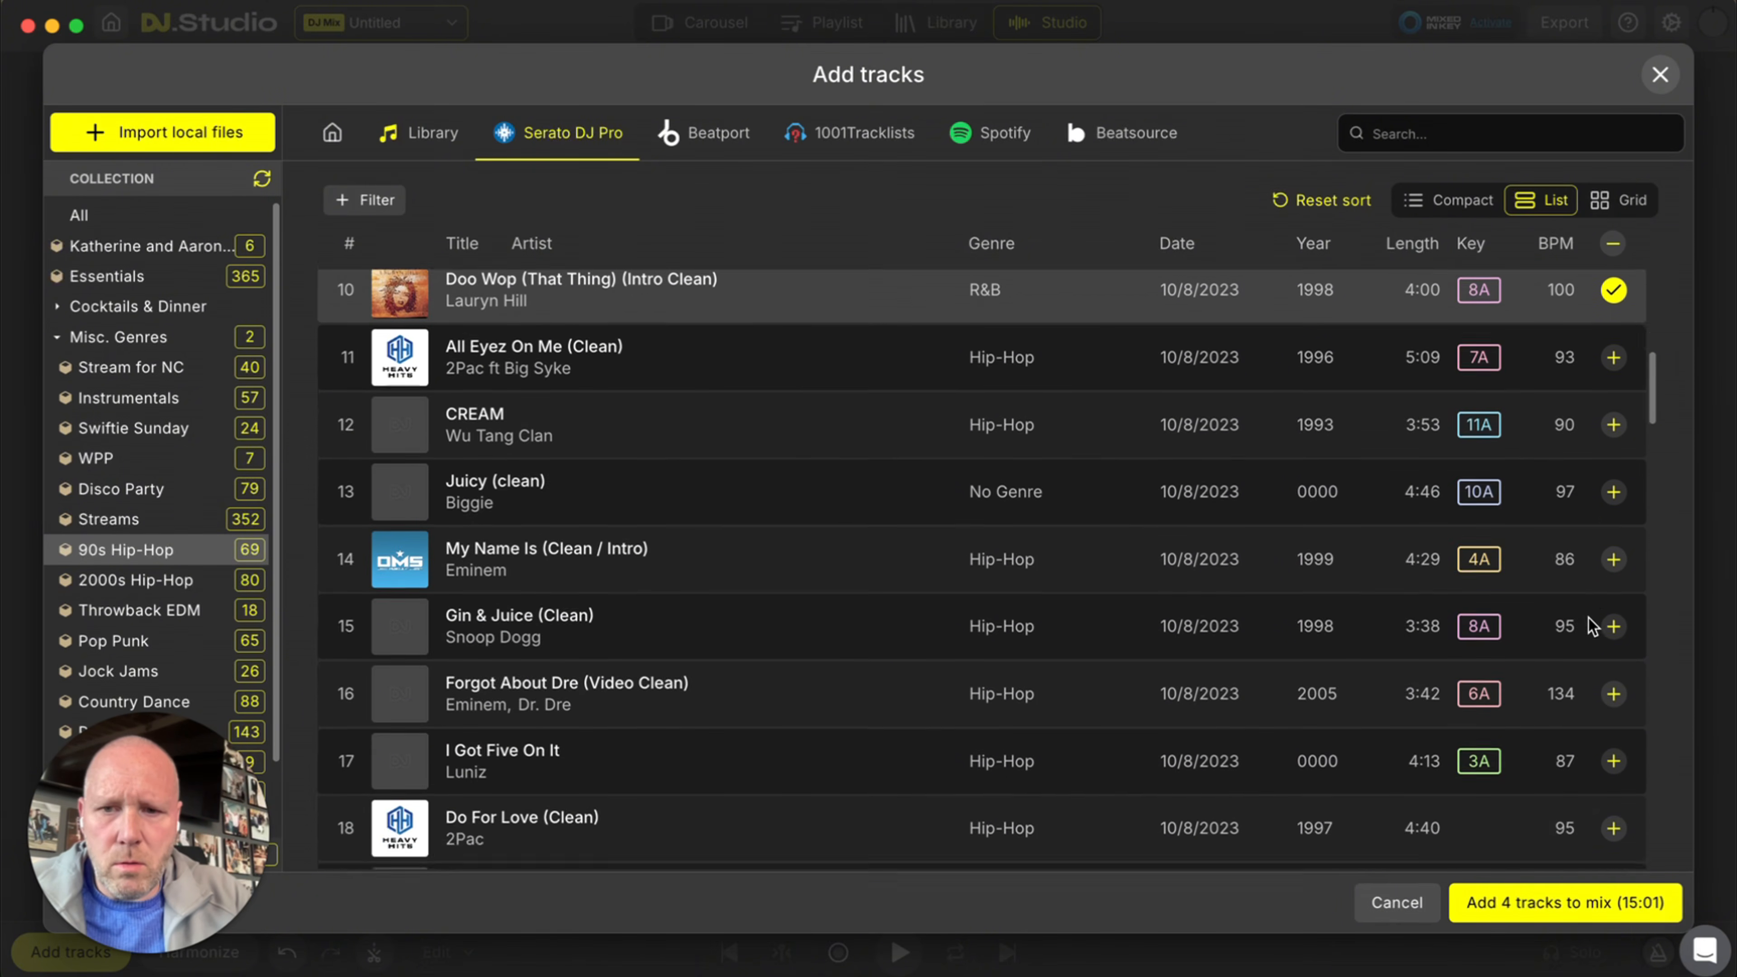
scroll(1589, 618, "down", 3)
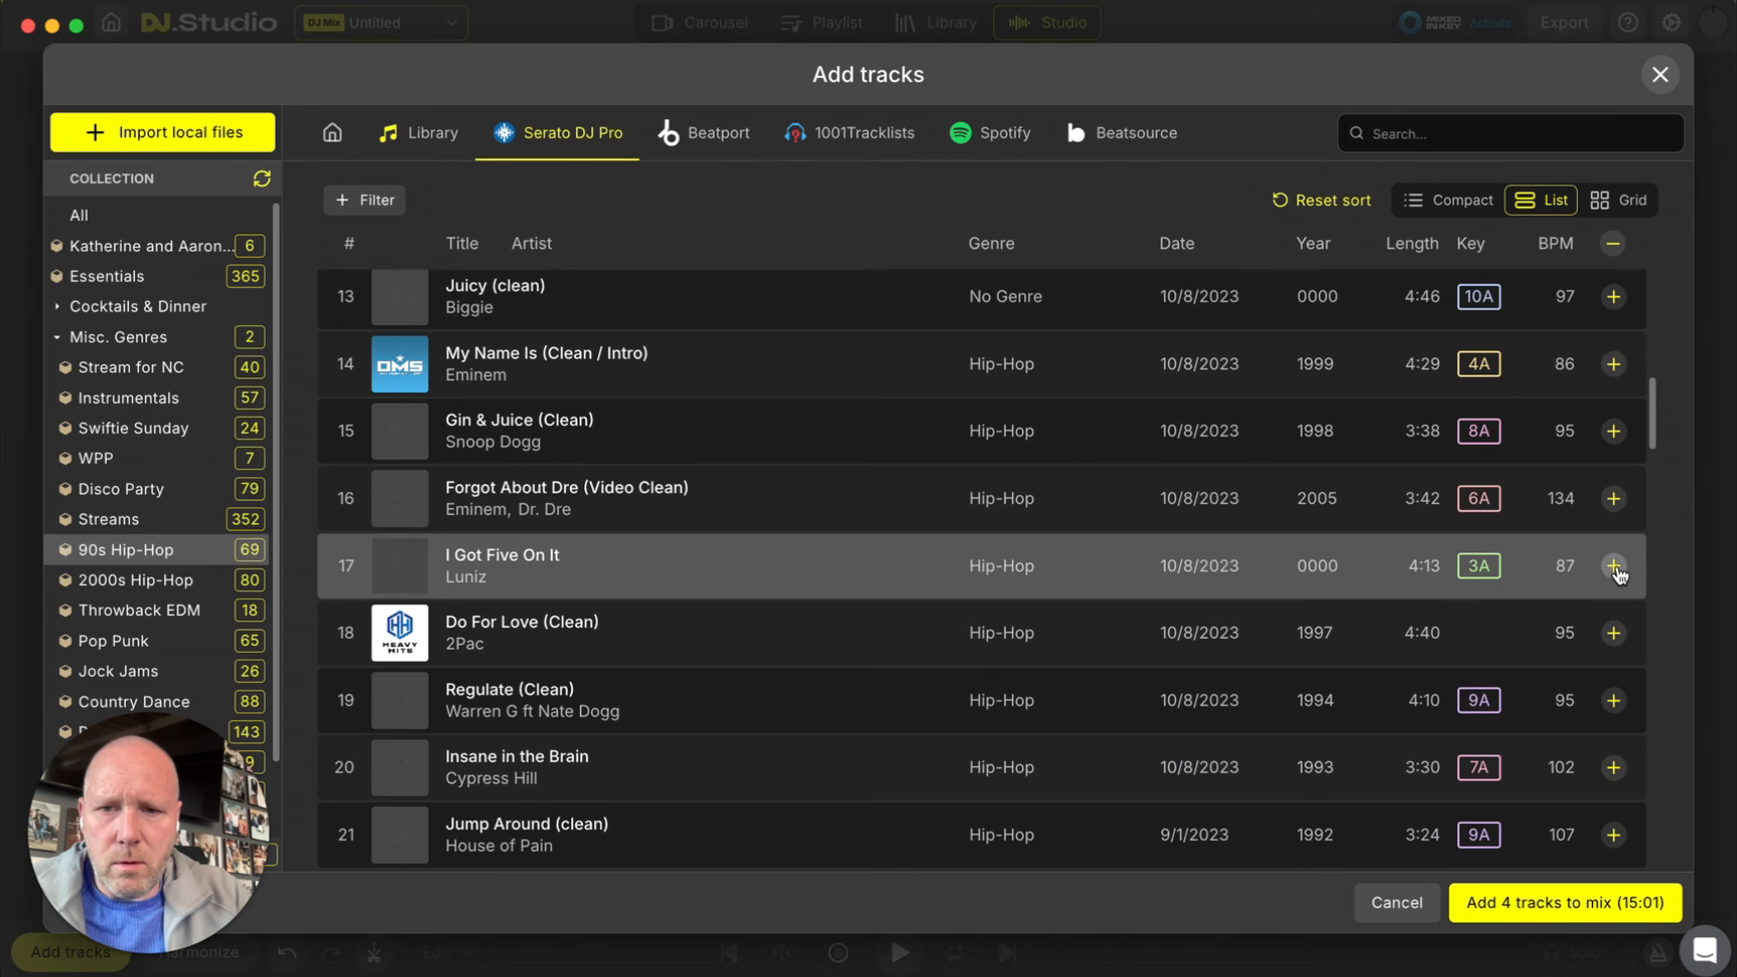
left_click(1614, 566)
scroll(1566, 613, "down", 4)
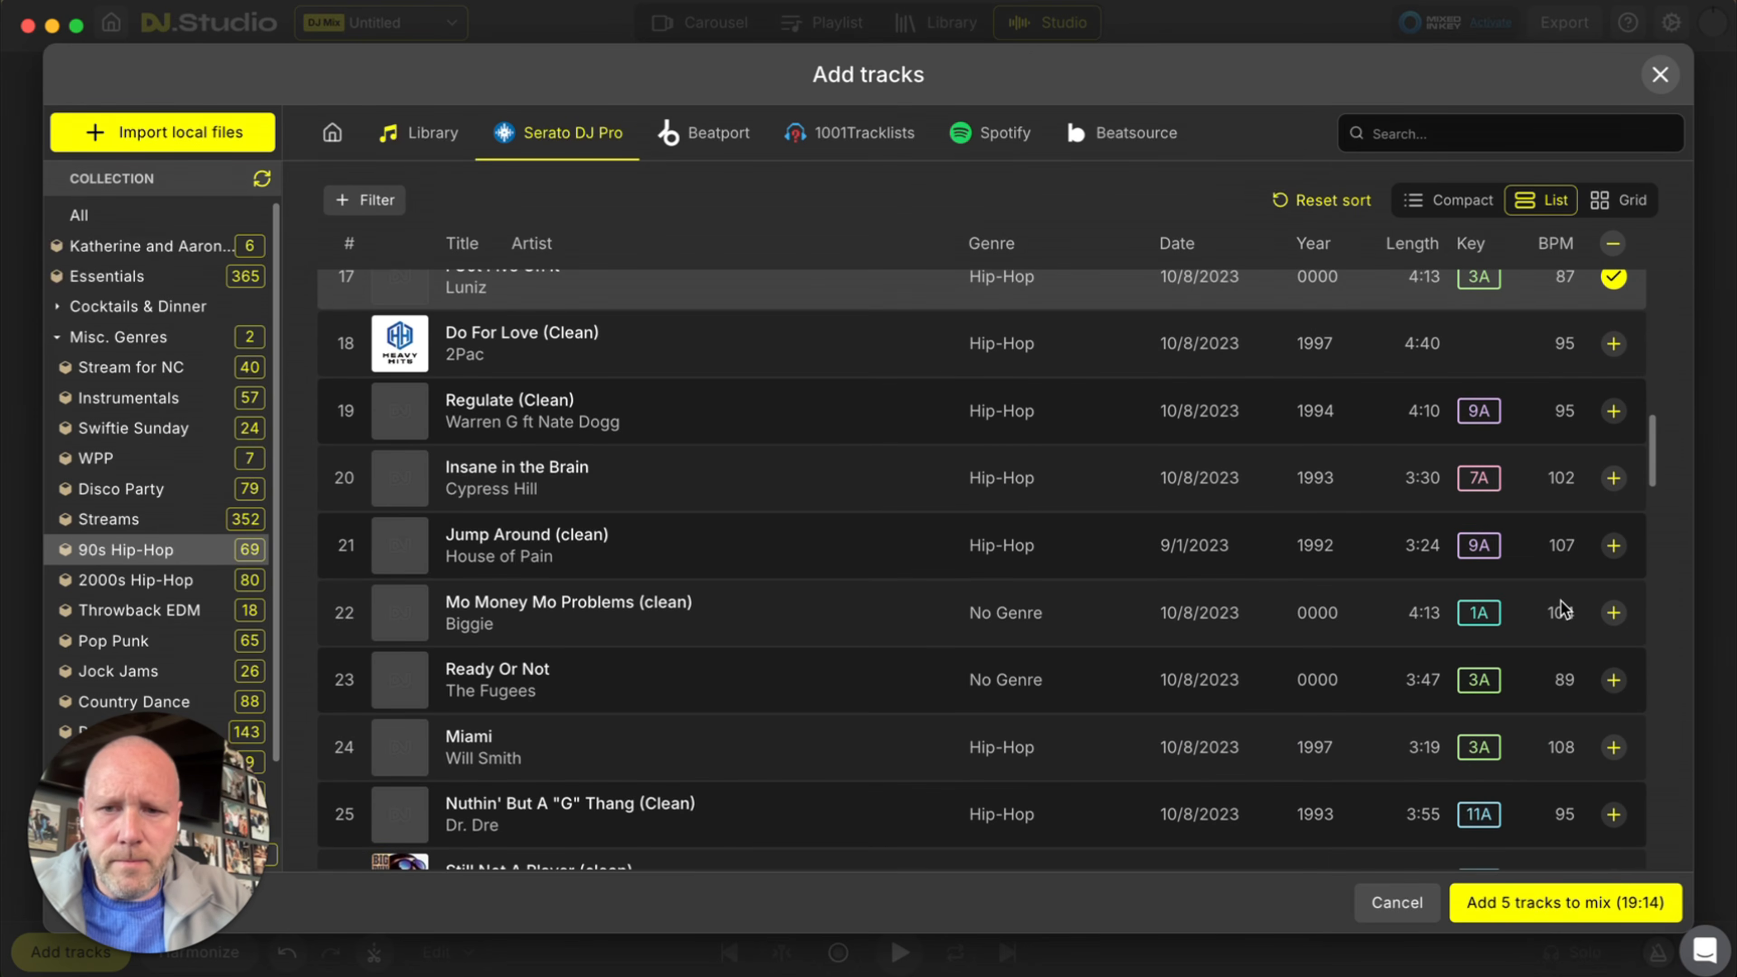
scroll(1567, 609, "down", 4)
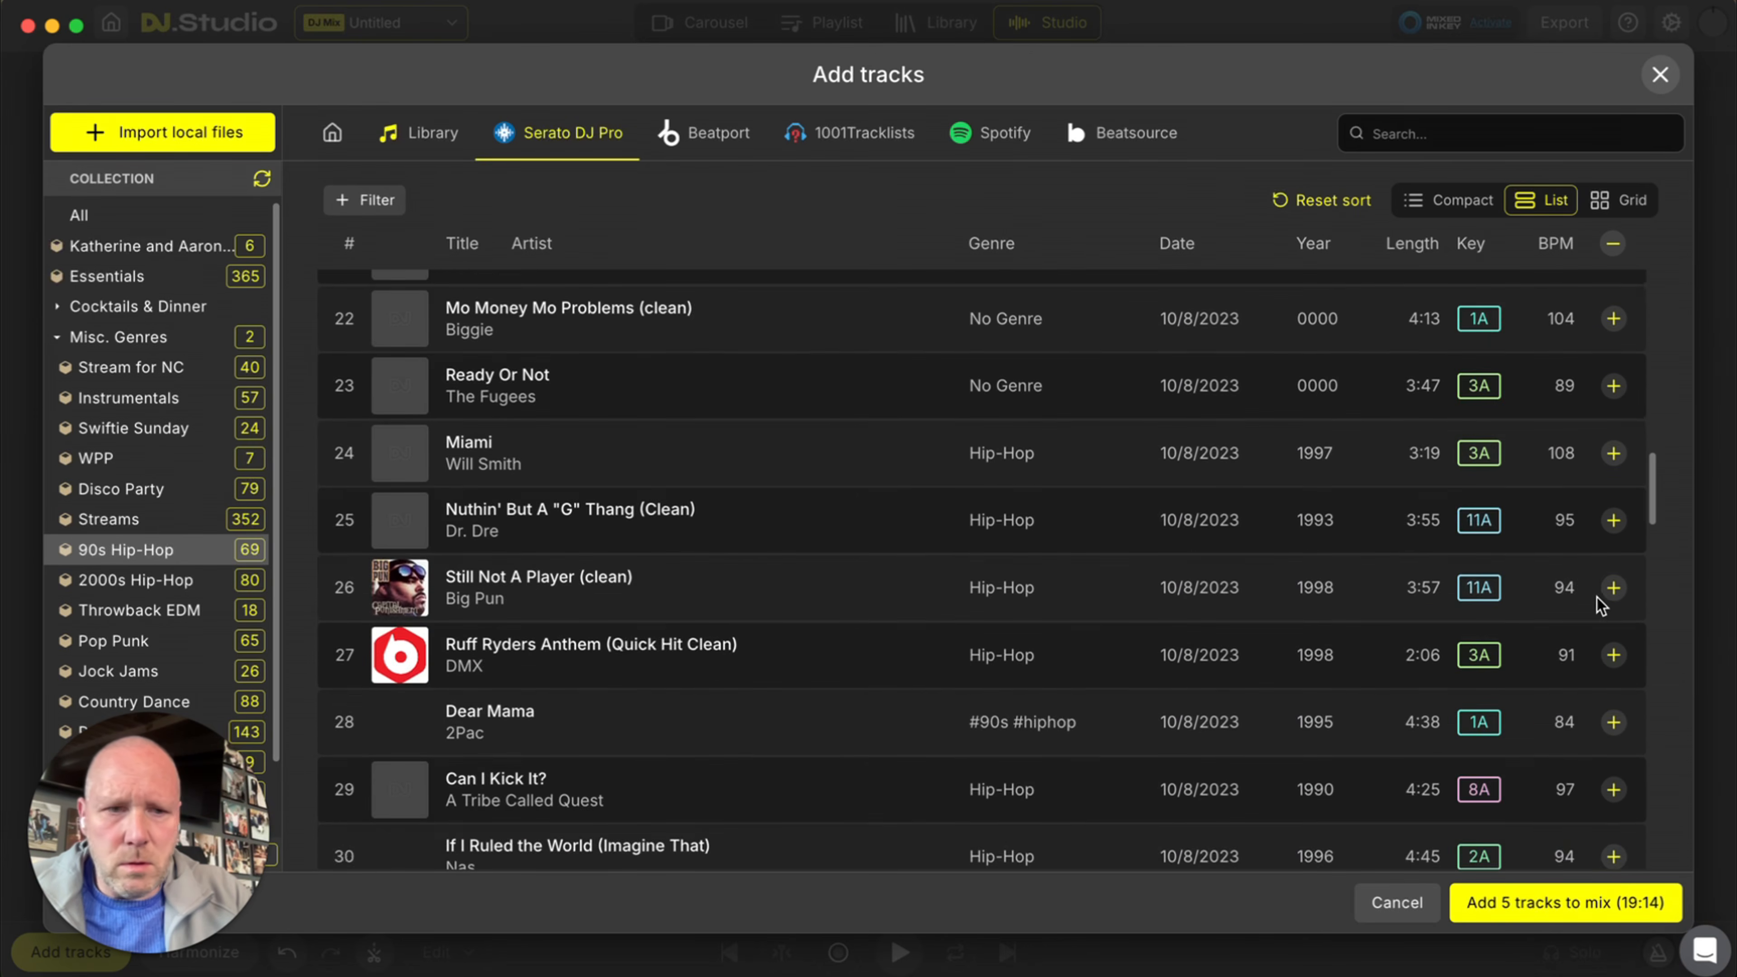
left_click(1613, 587)
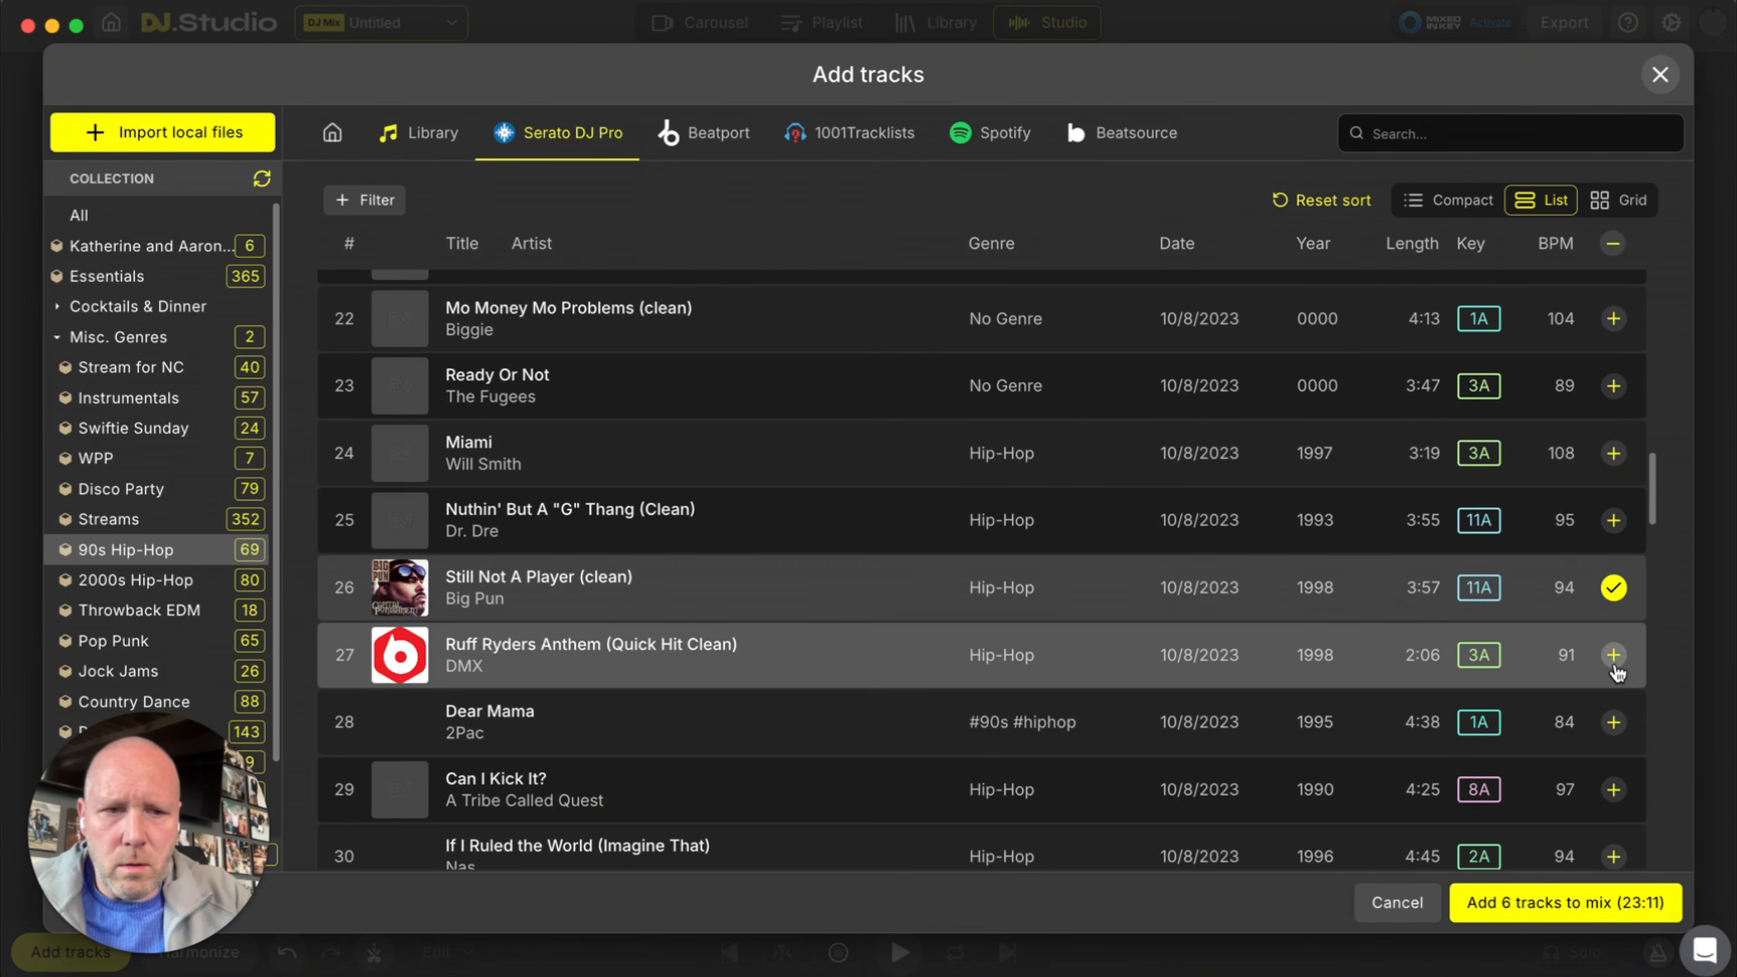
left_click(1613, 656)
- Add Keep Ya Head Up, Got Your Money and Hard Knock Life (Ghetto Anthem) to the track selection
scroll(1577, 612, "down", 5)
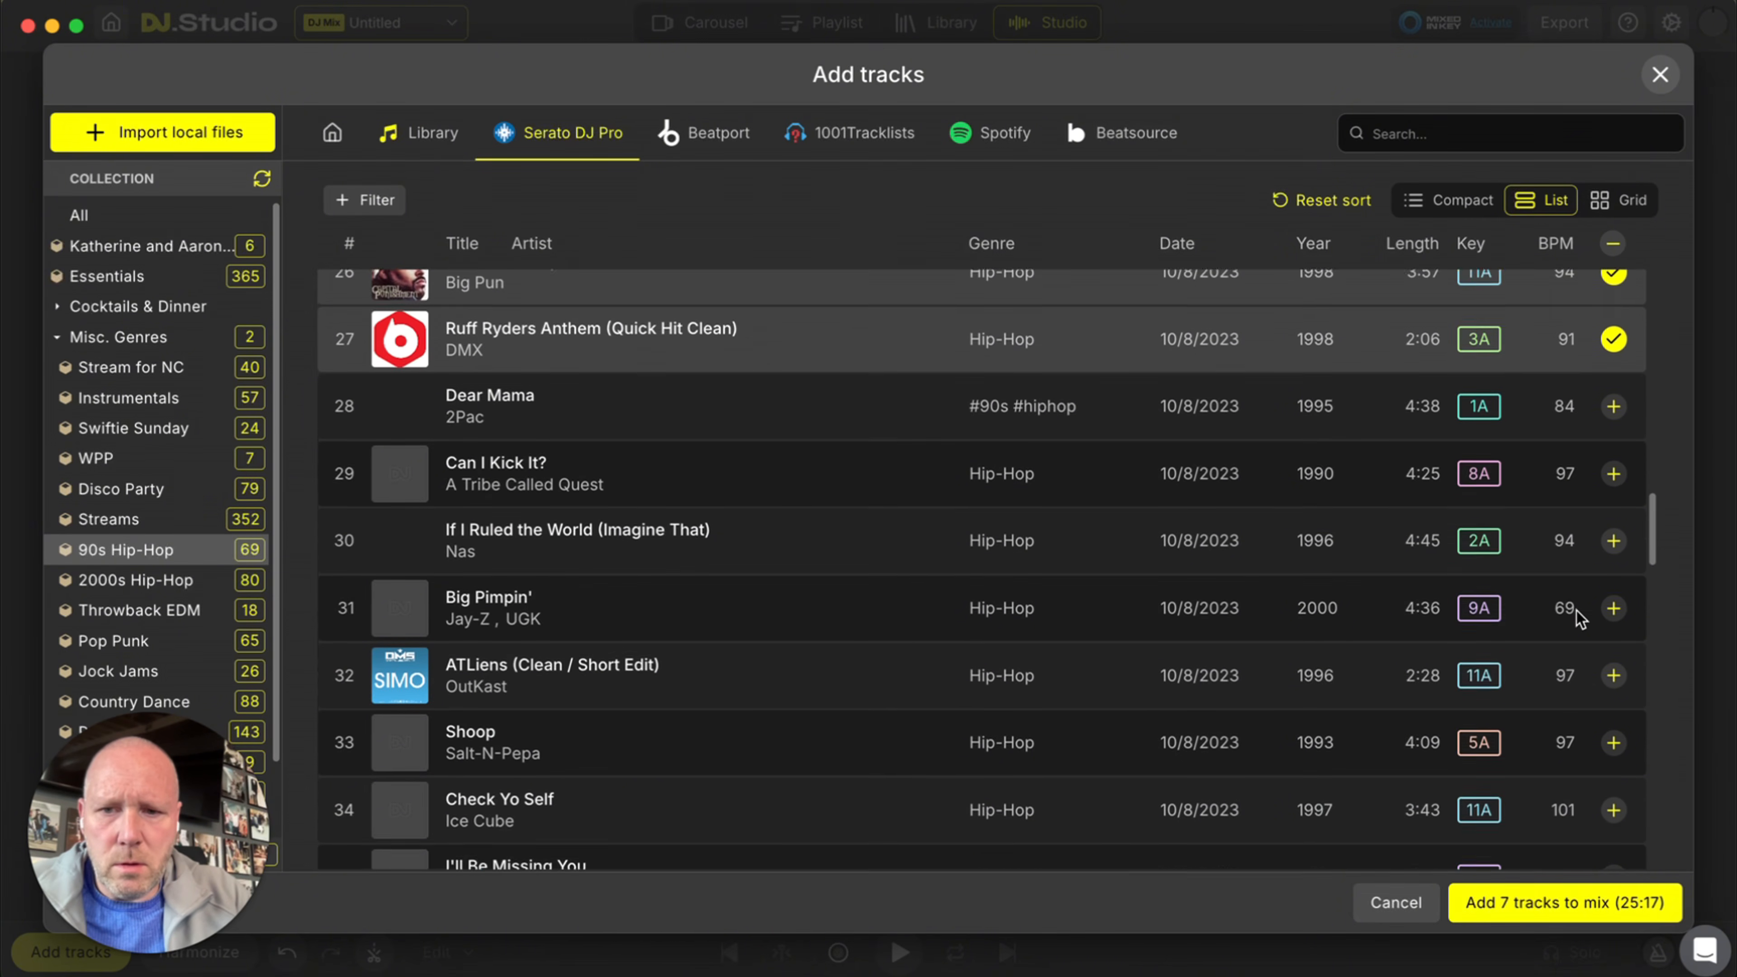
scroll(1577, 611, "down", 5)
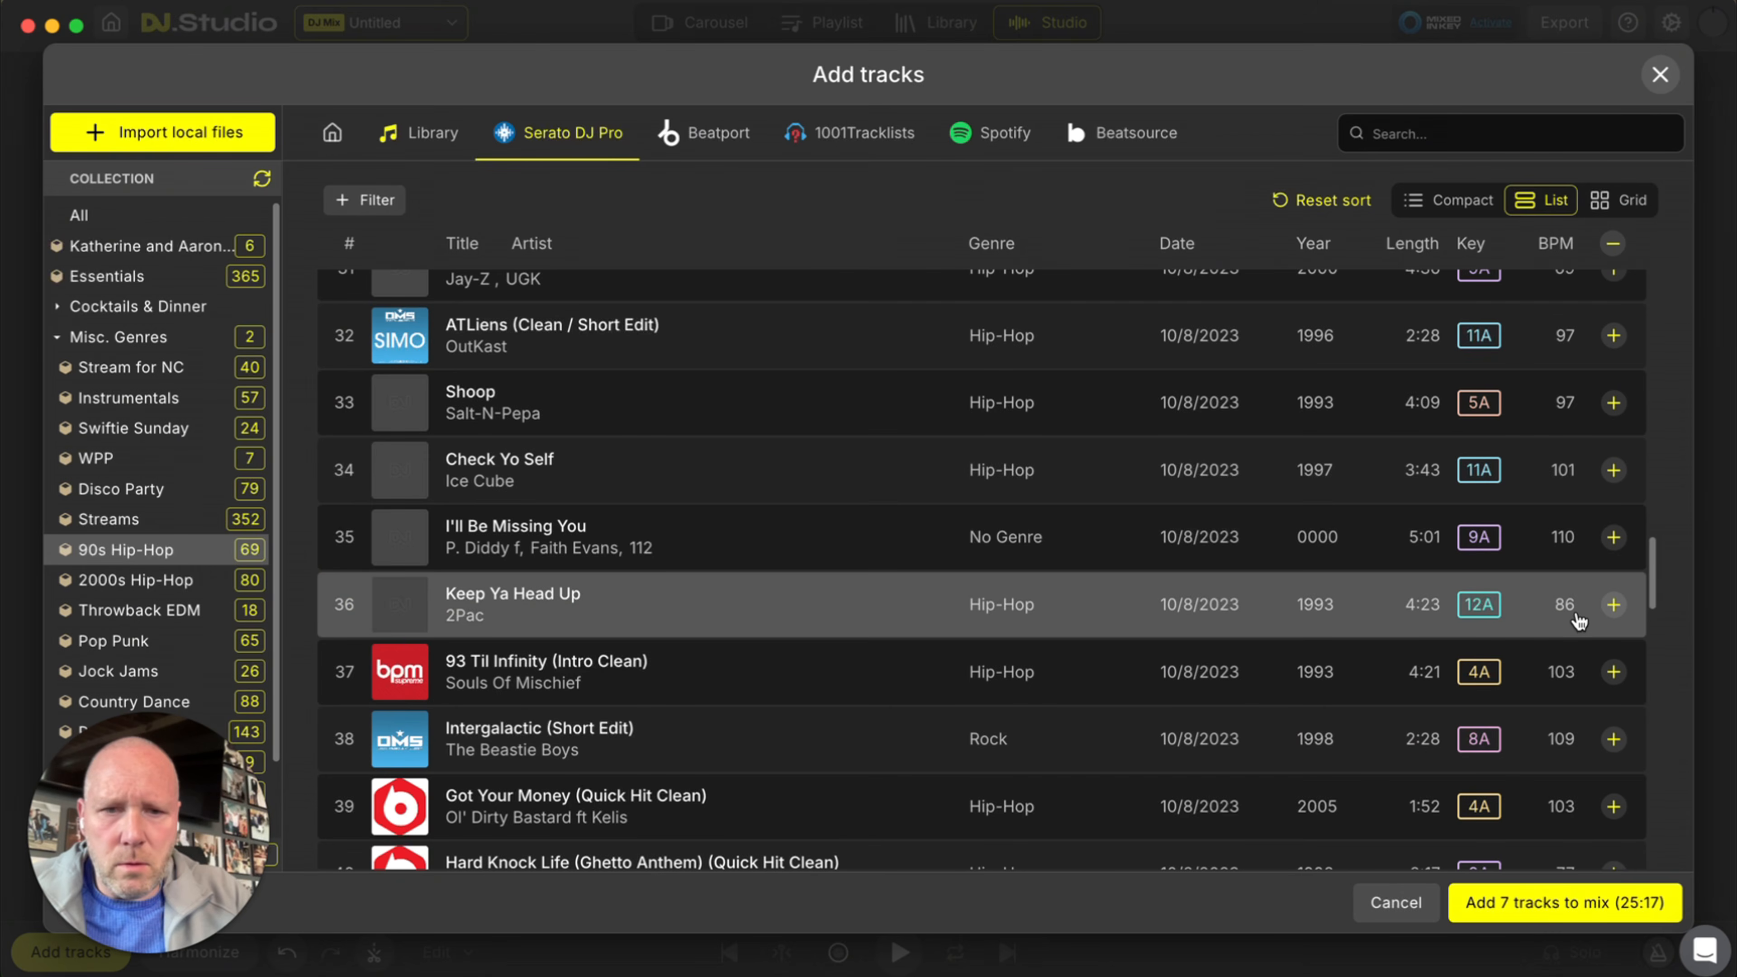
left_click(1613, 605)
scroll(1619, 612, "down", 3)
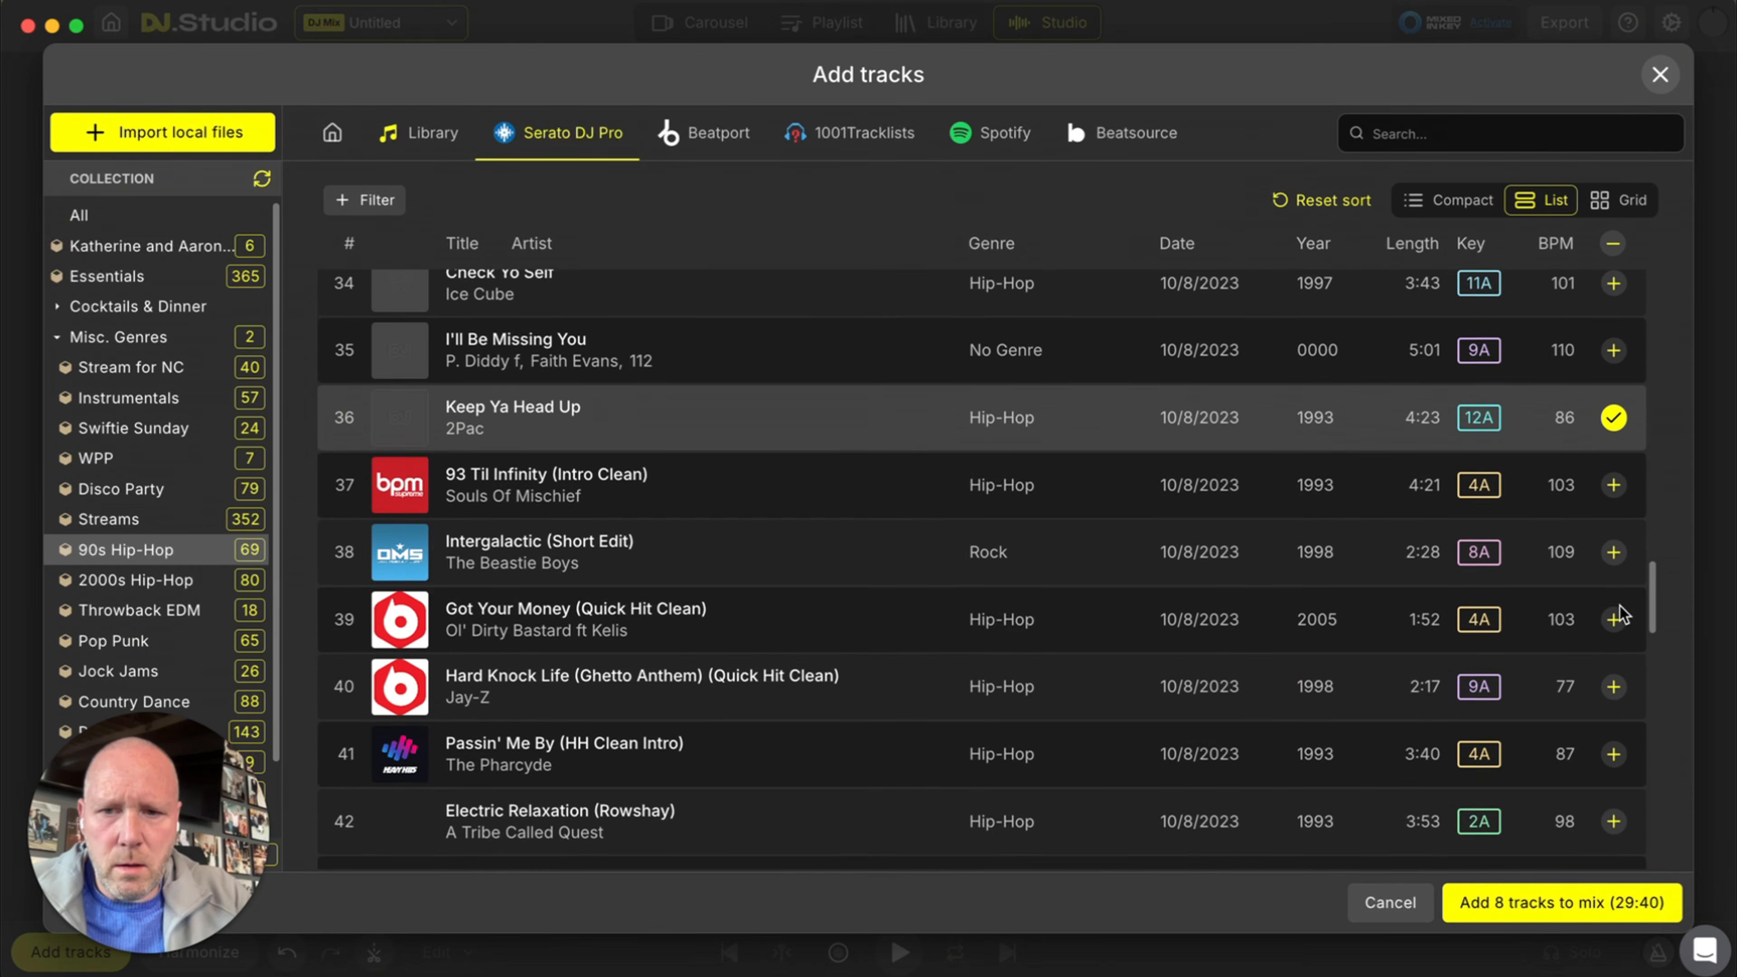
left_click(1614, 606)
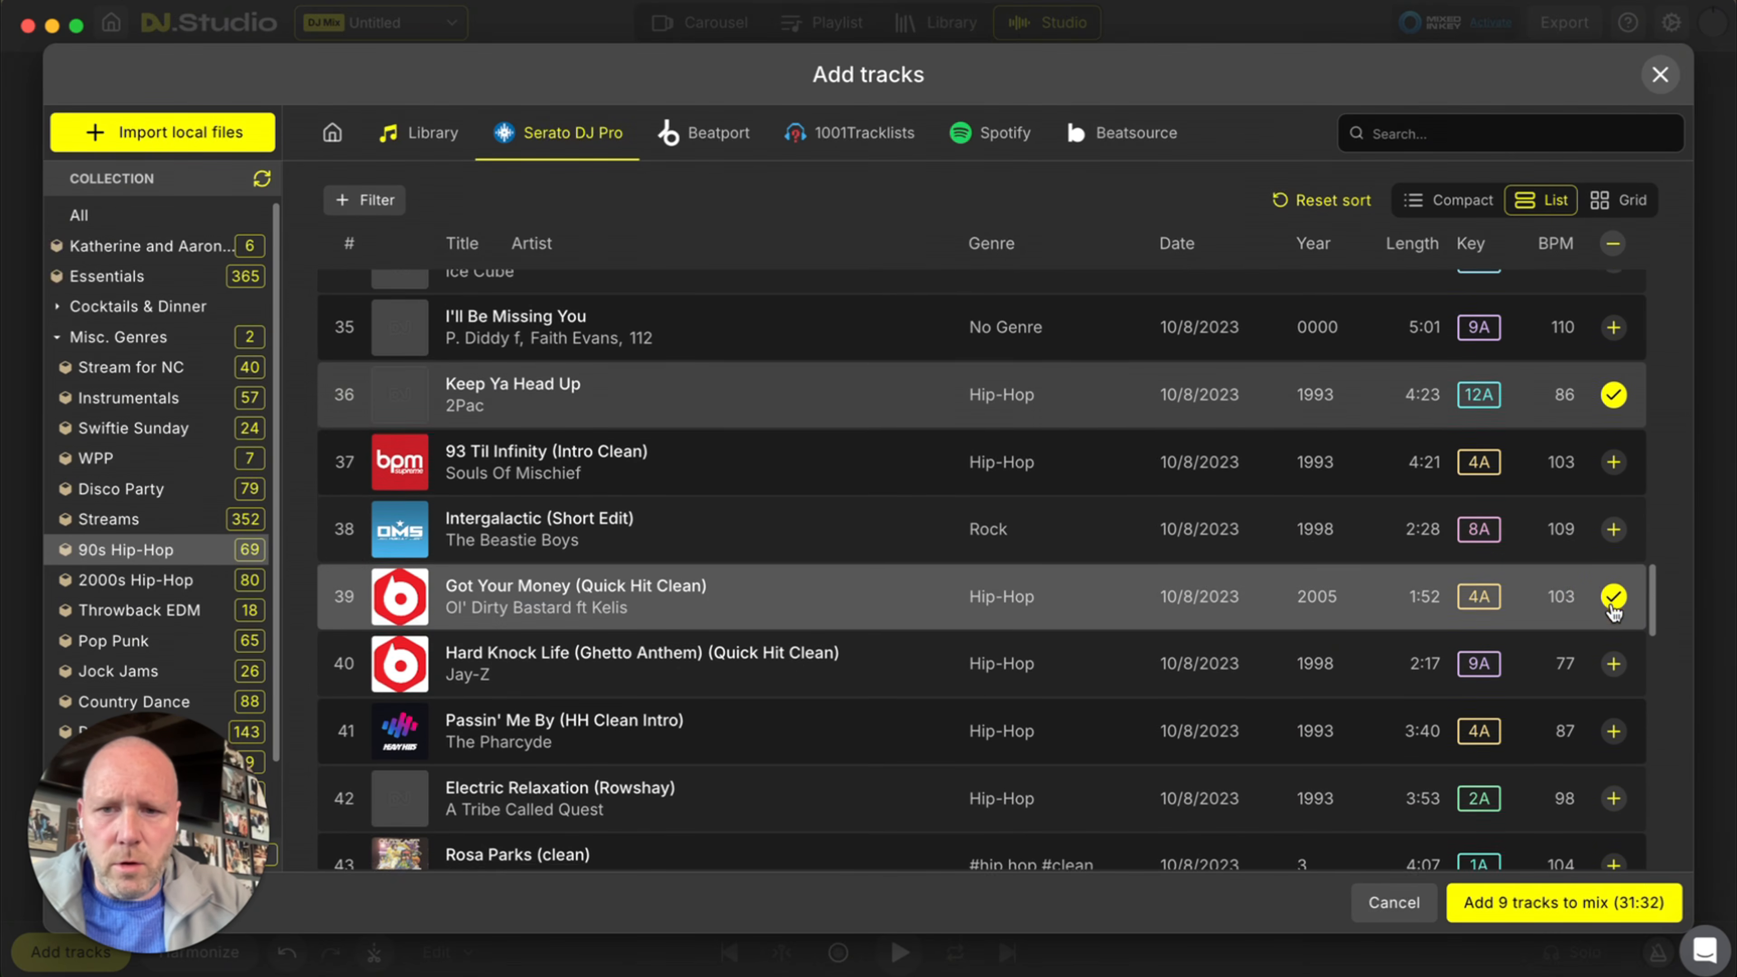
scroll(1613, 611, "down", 2)
left_click(1613, 518)
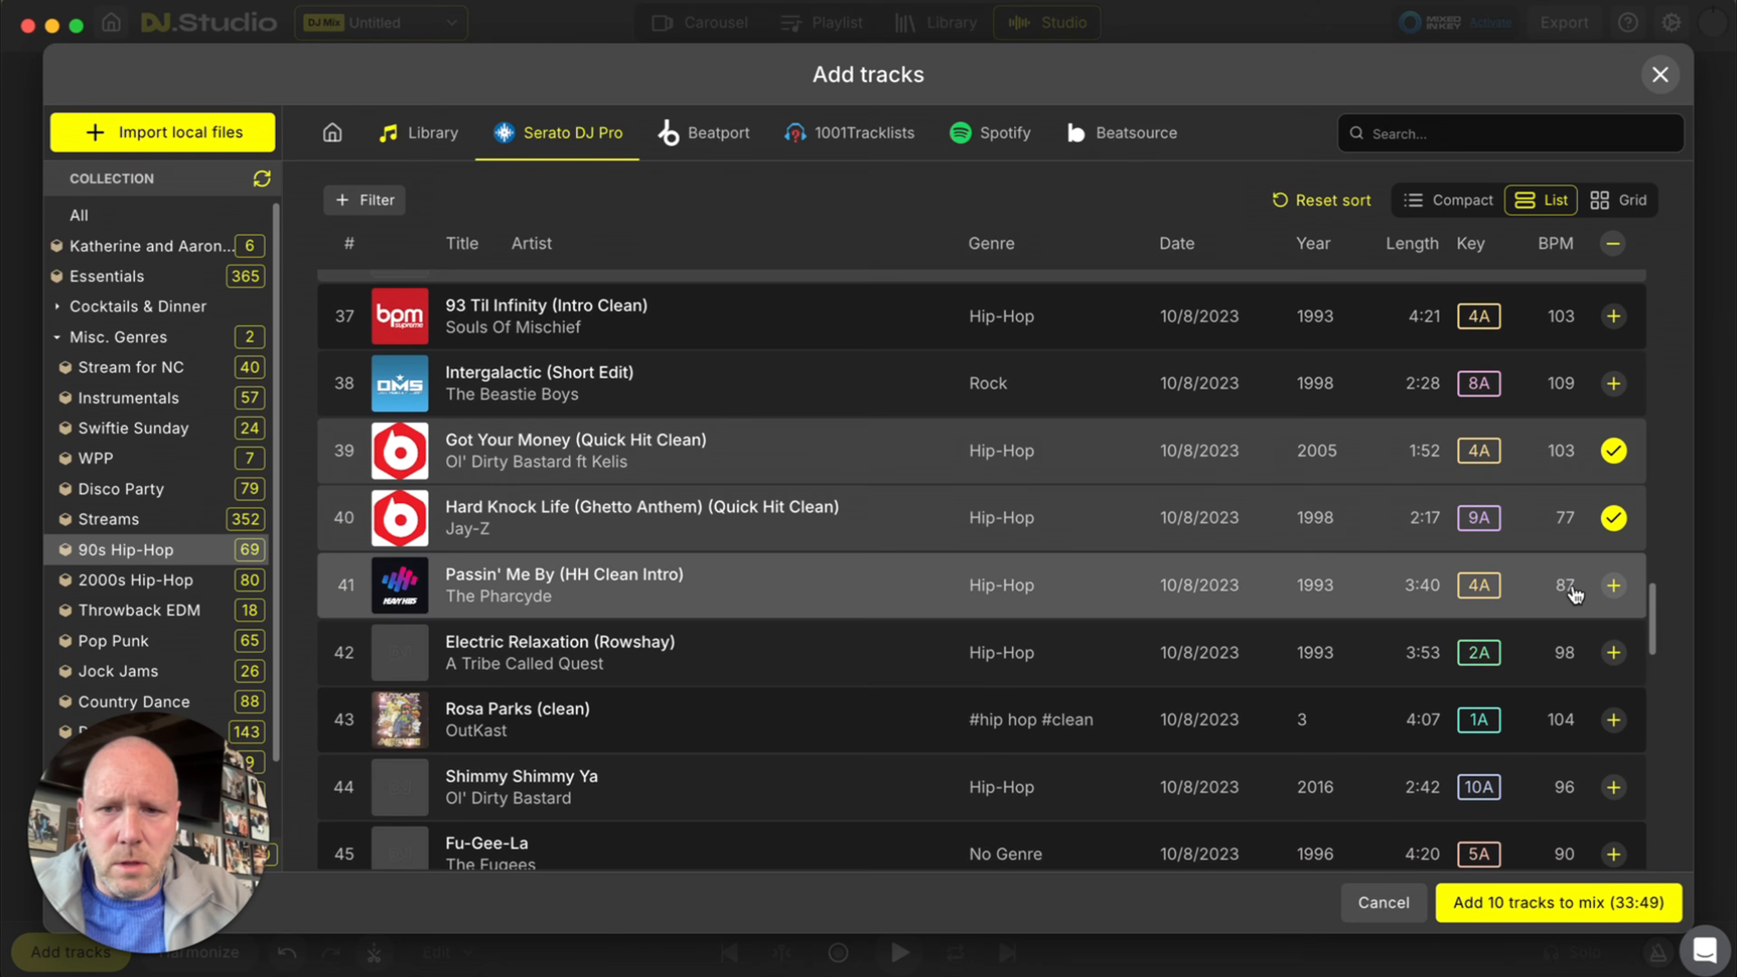
- Add What You Want and Get Me Home ft Blackstreet (Quick Hit Clean) to the track selection
scroll(1573, 592, "down", 9)
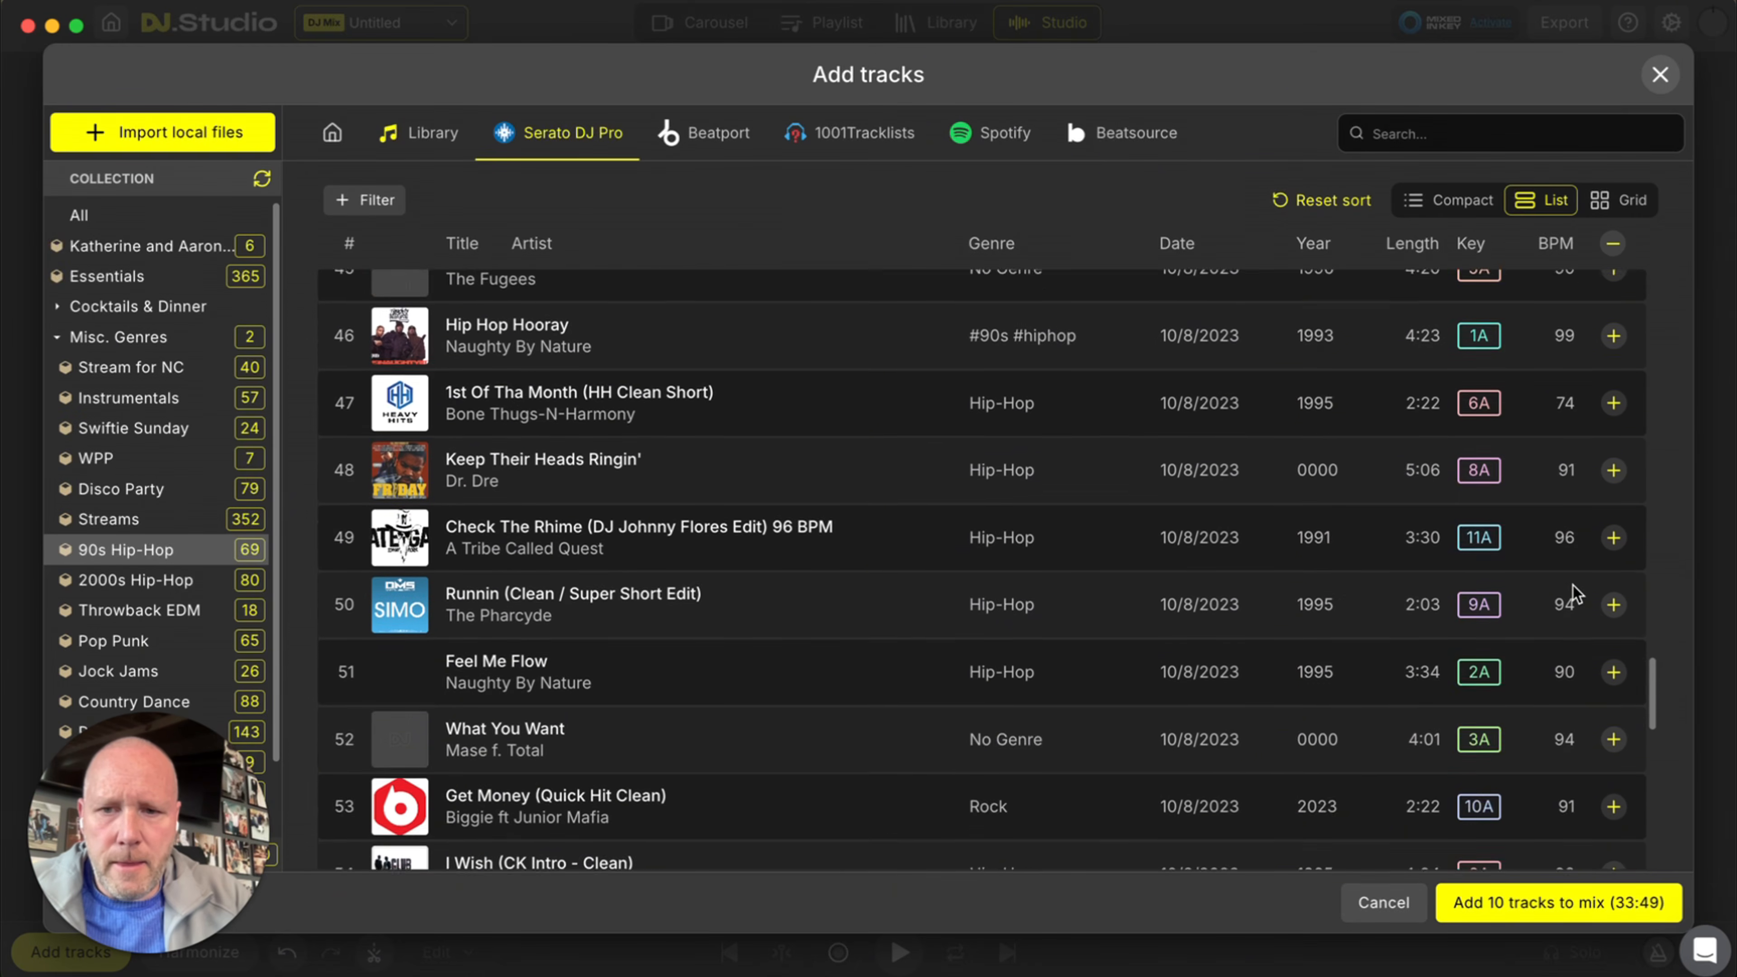
scroll(1573, 585, "down", 3)
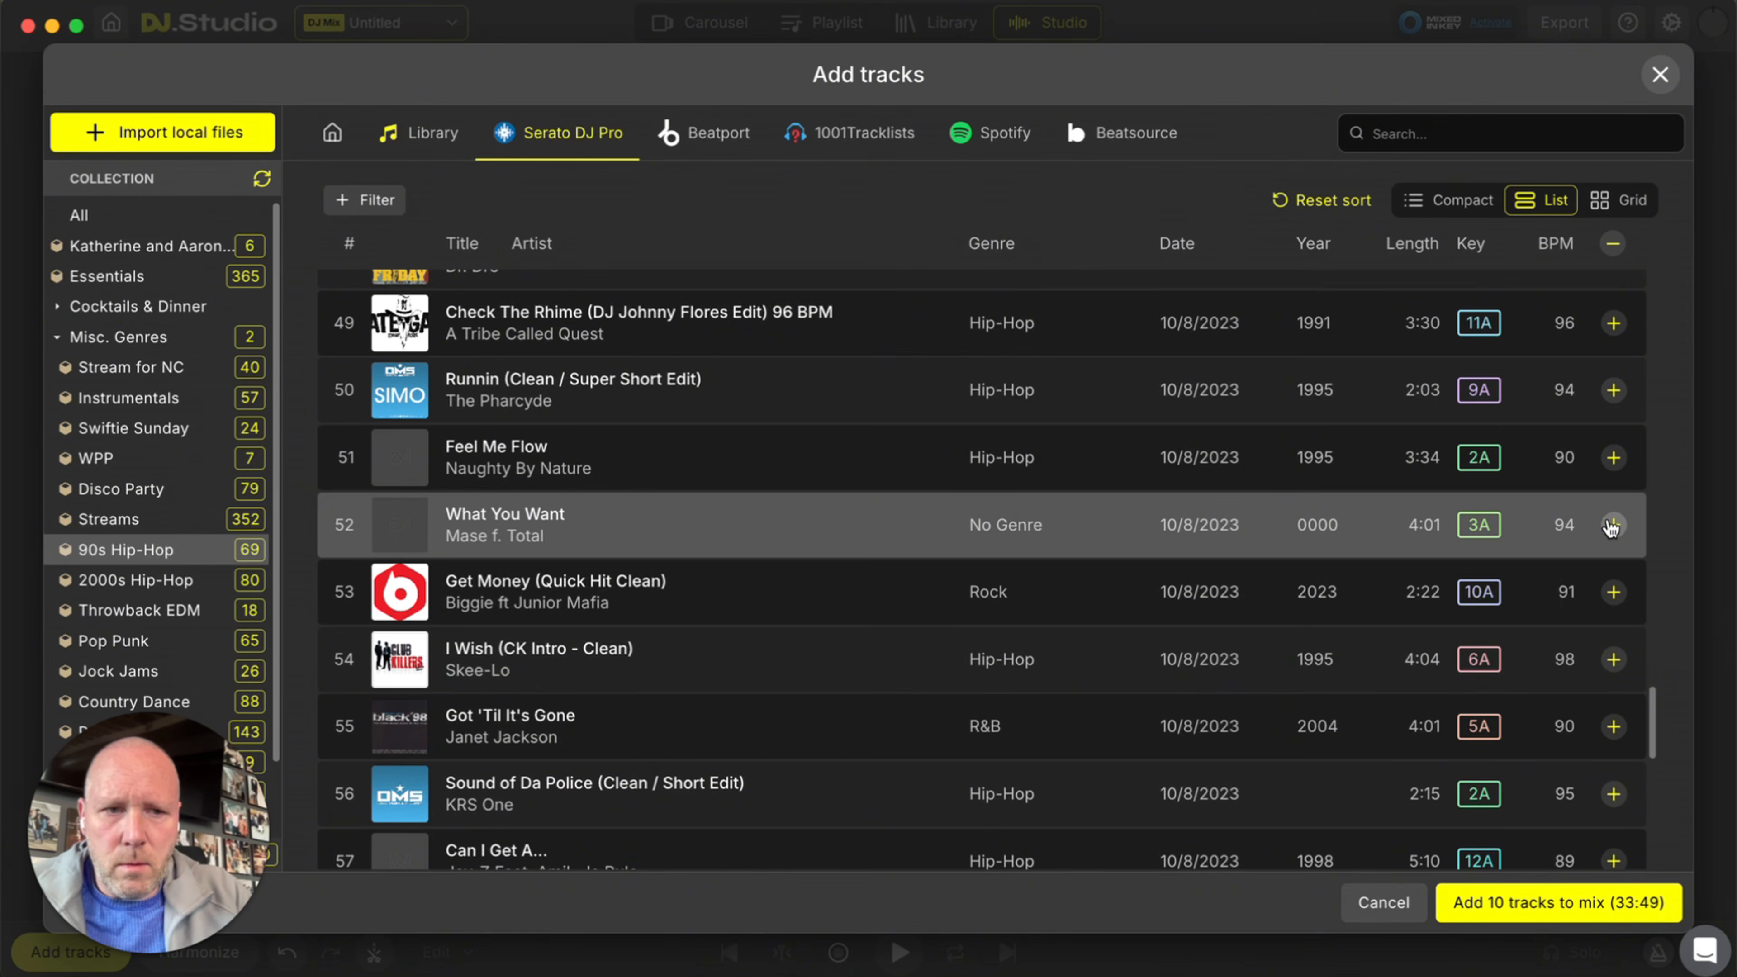
left_click(1613, 525)
scroll(1611, 647, "down", 4)
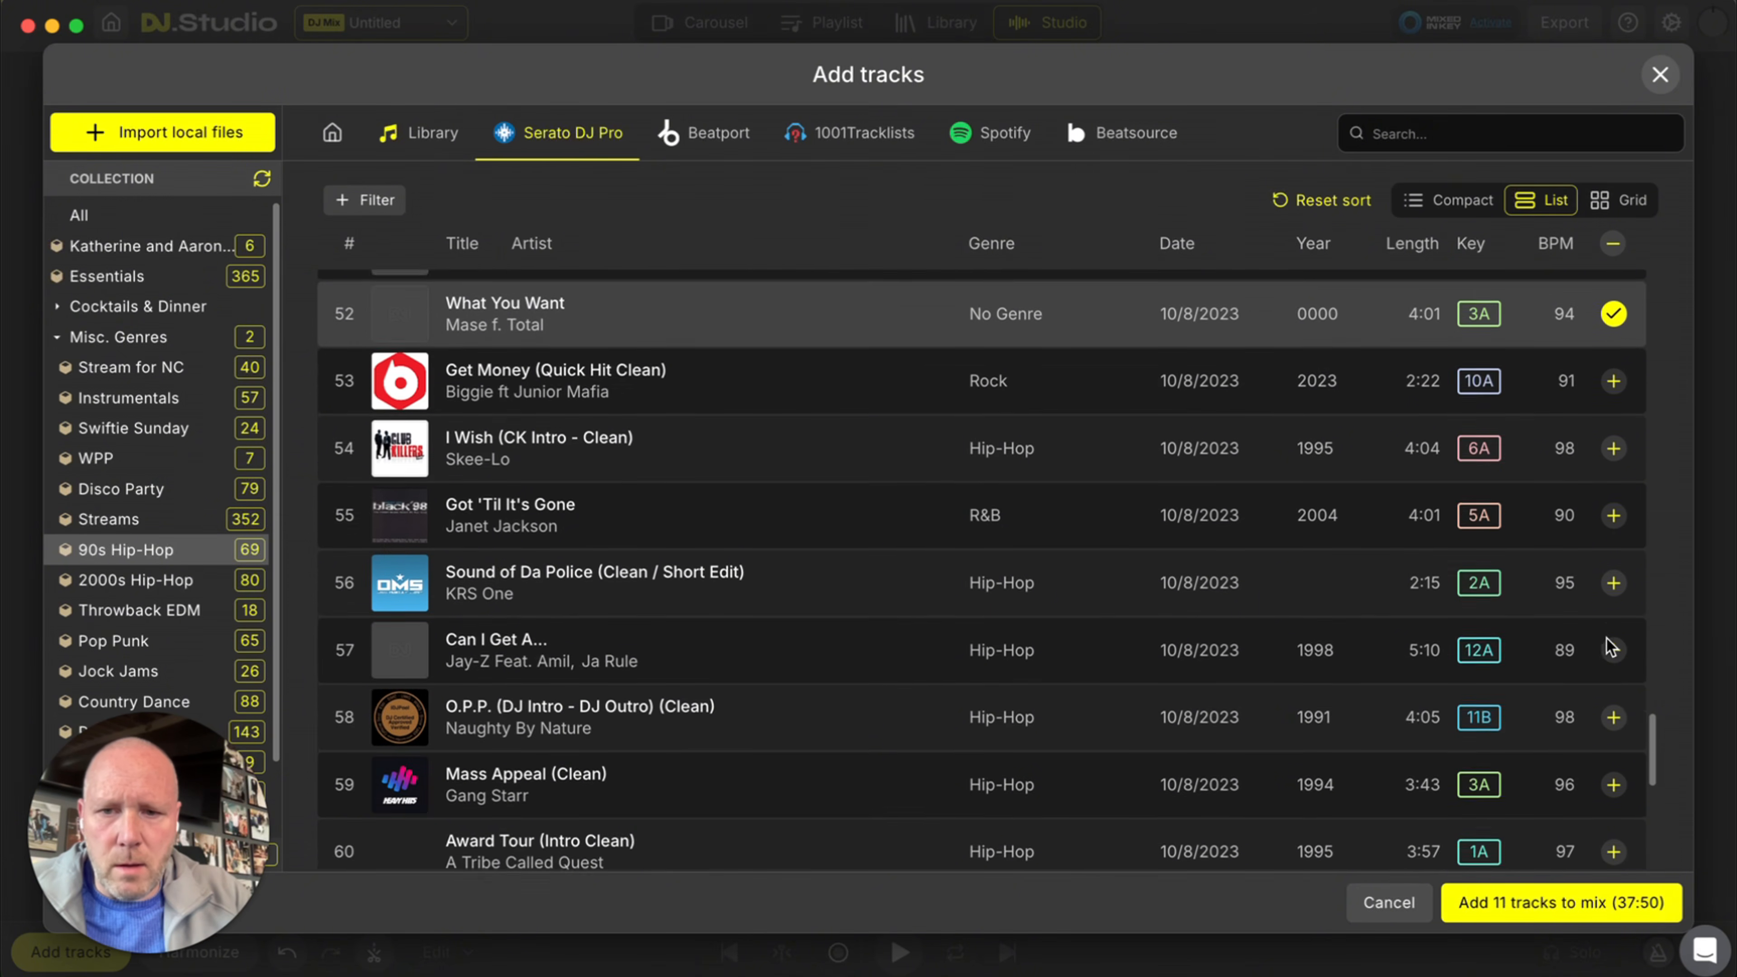
scroll(1612, 647, "down", 8)
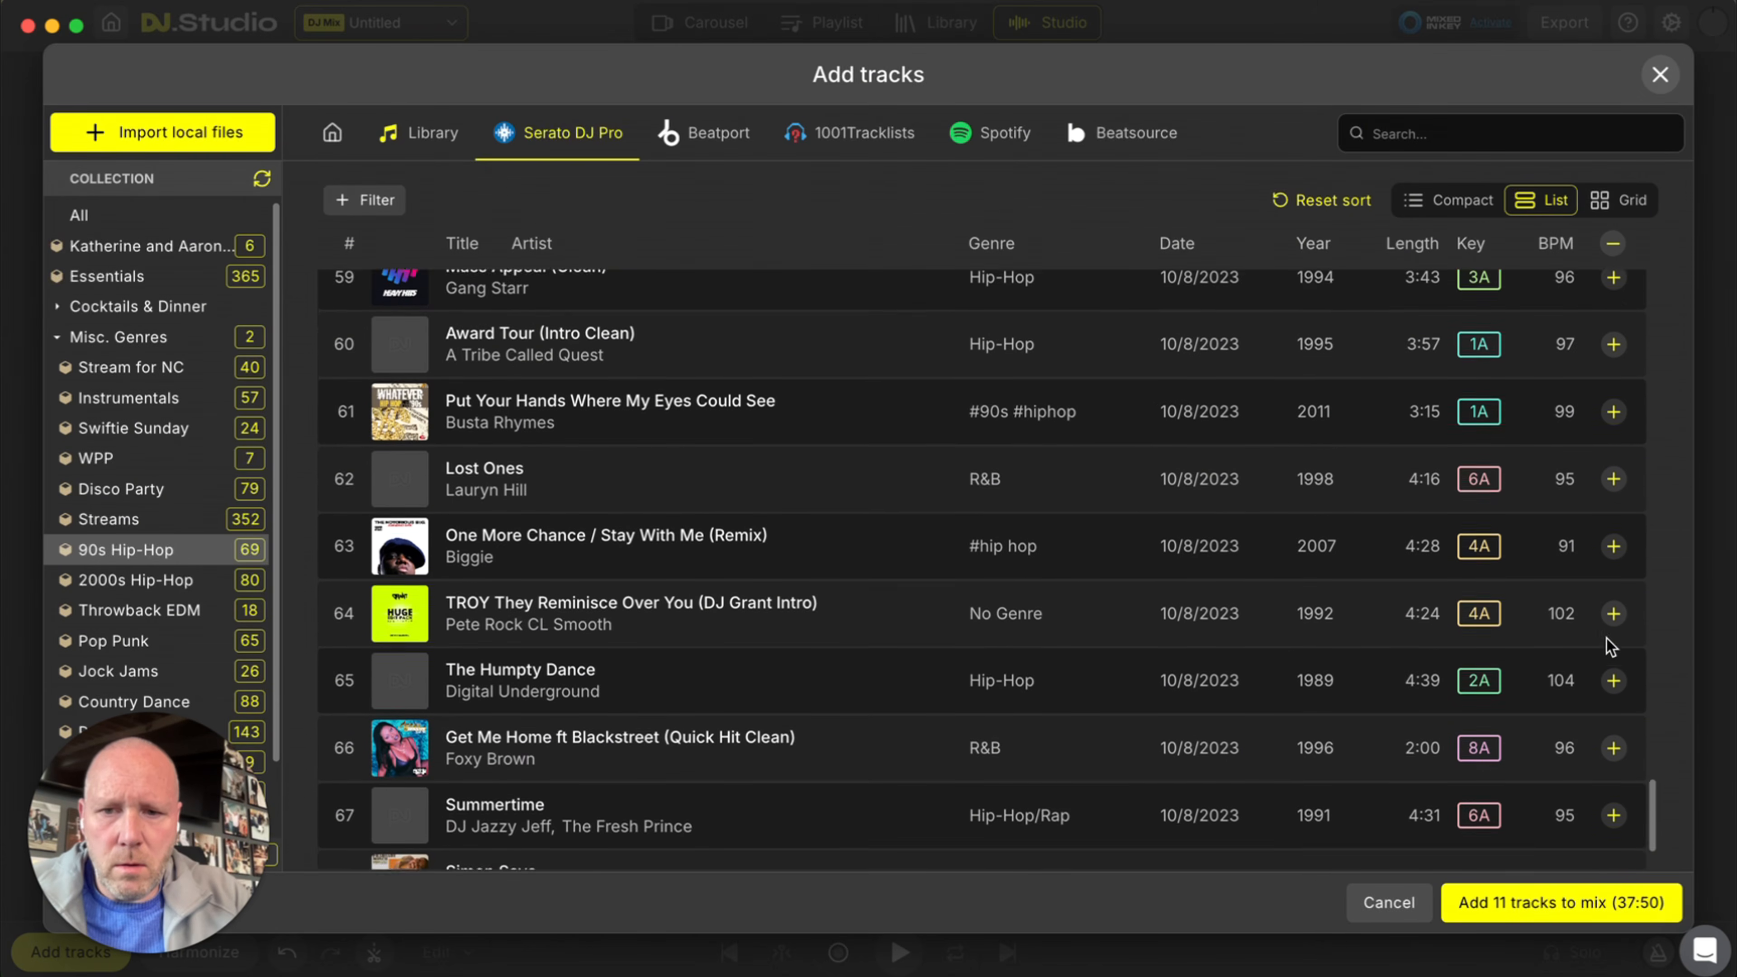
left_click(1613, 636)
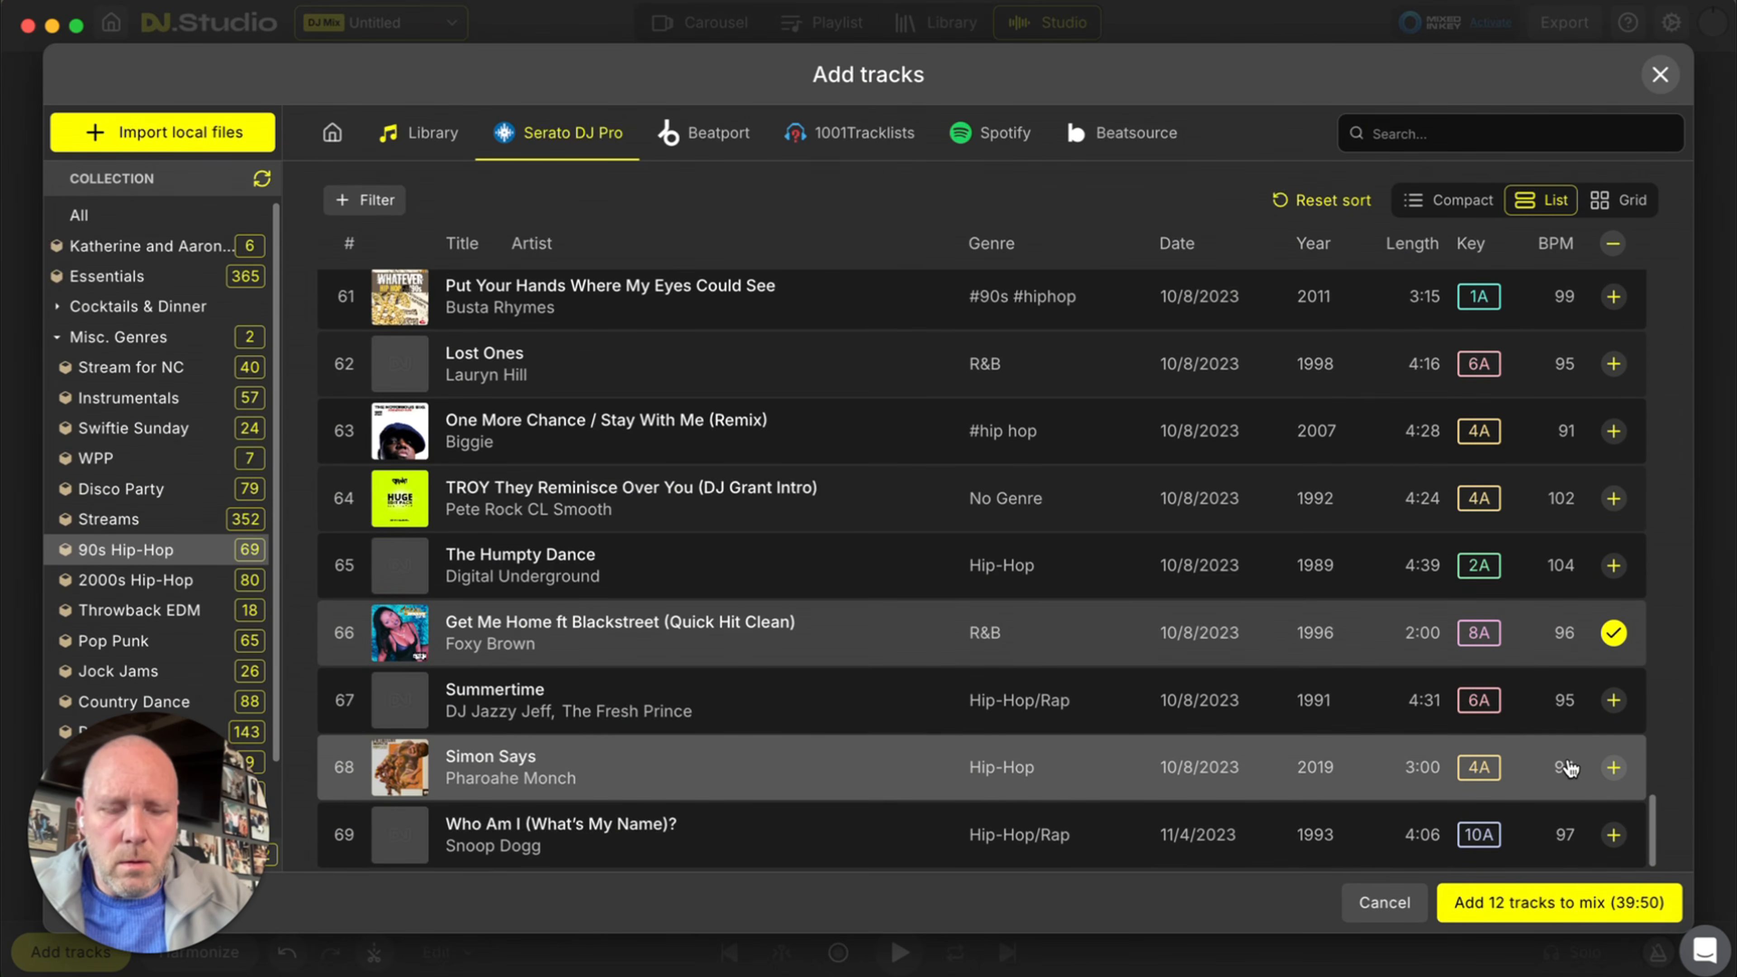
- Add the 12 selected tracks to the mix and order the playlist with the standard Harmonize option, not v2
left_click(1527, 909)
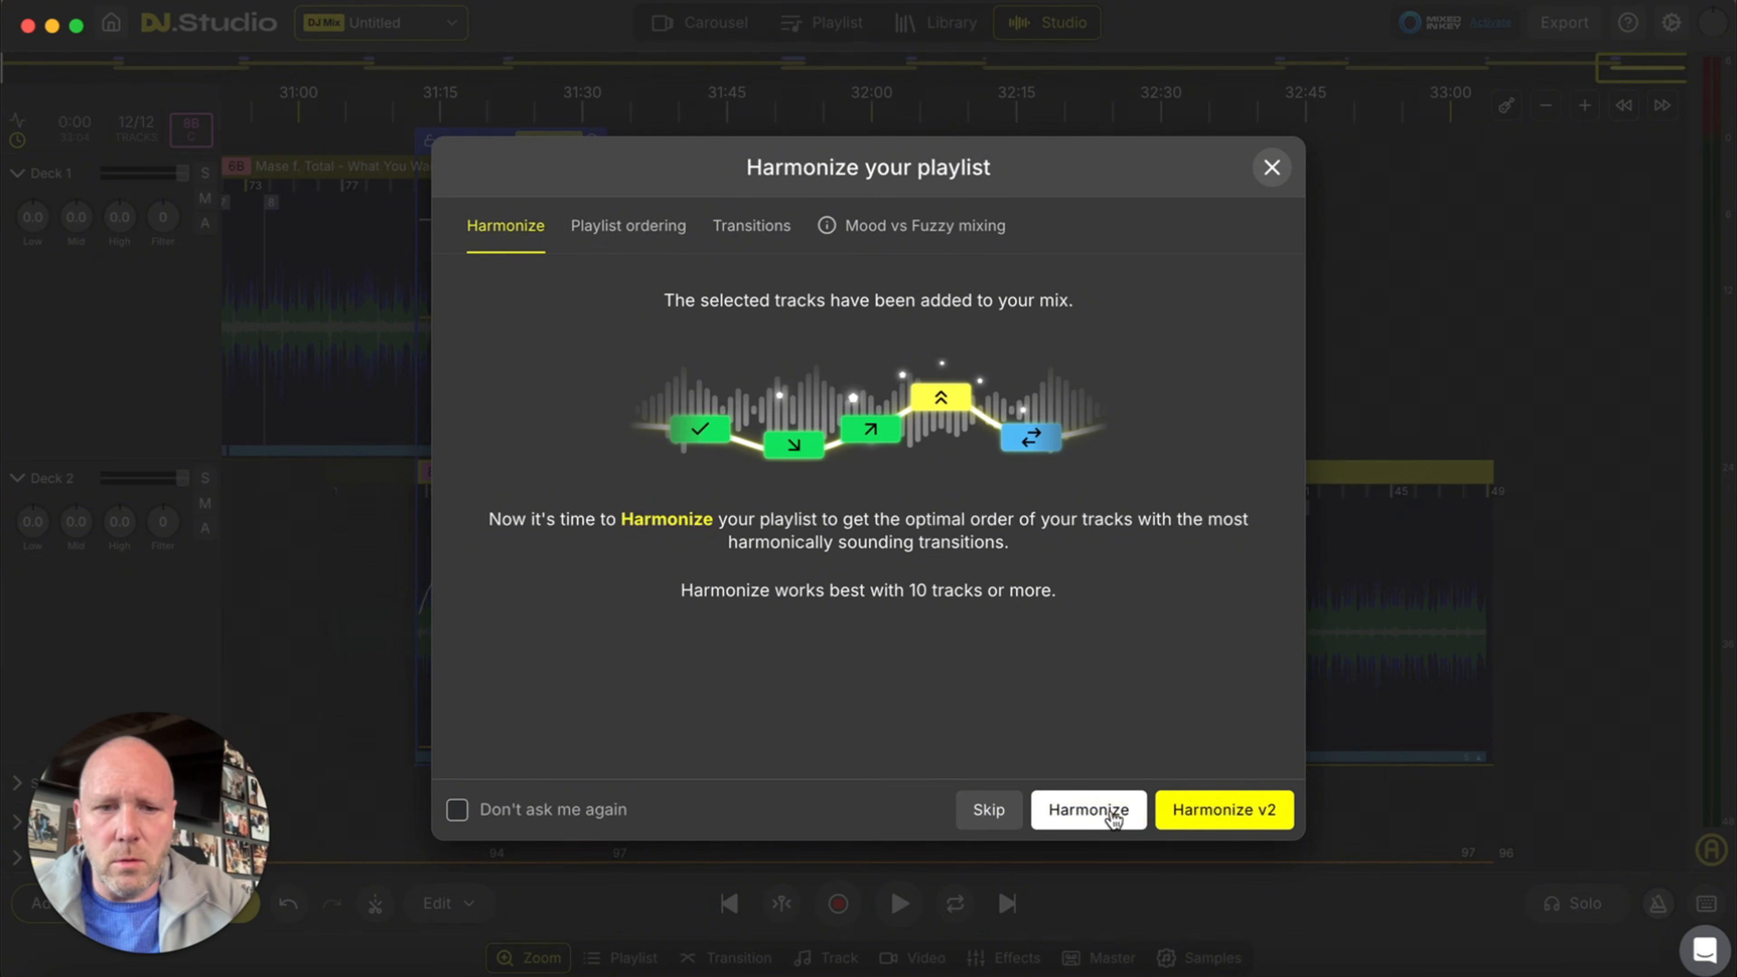
left_click(1113, 818)
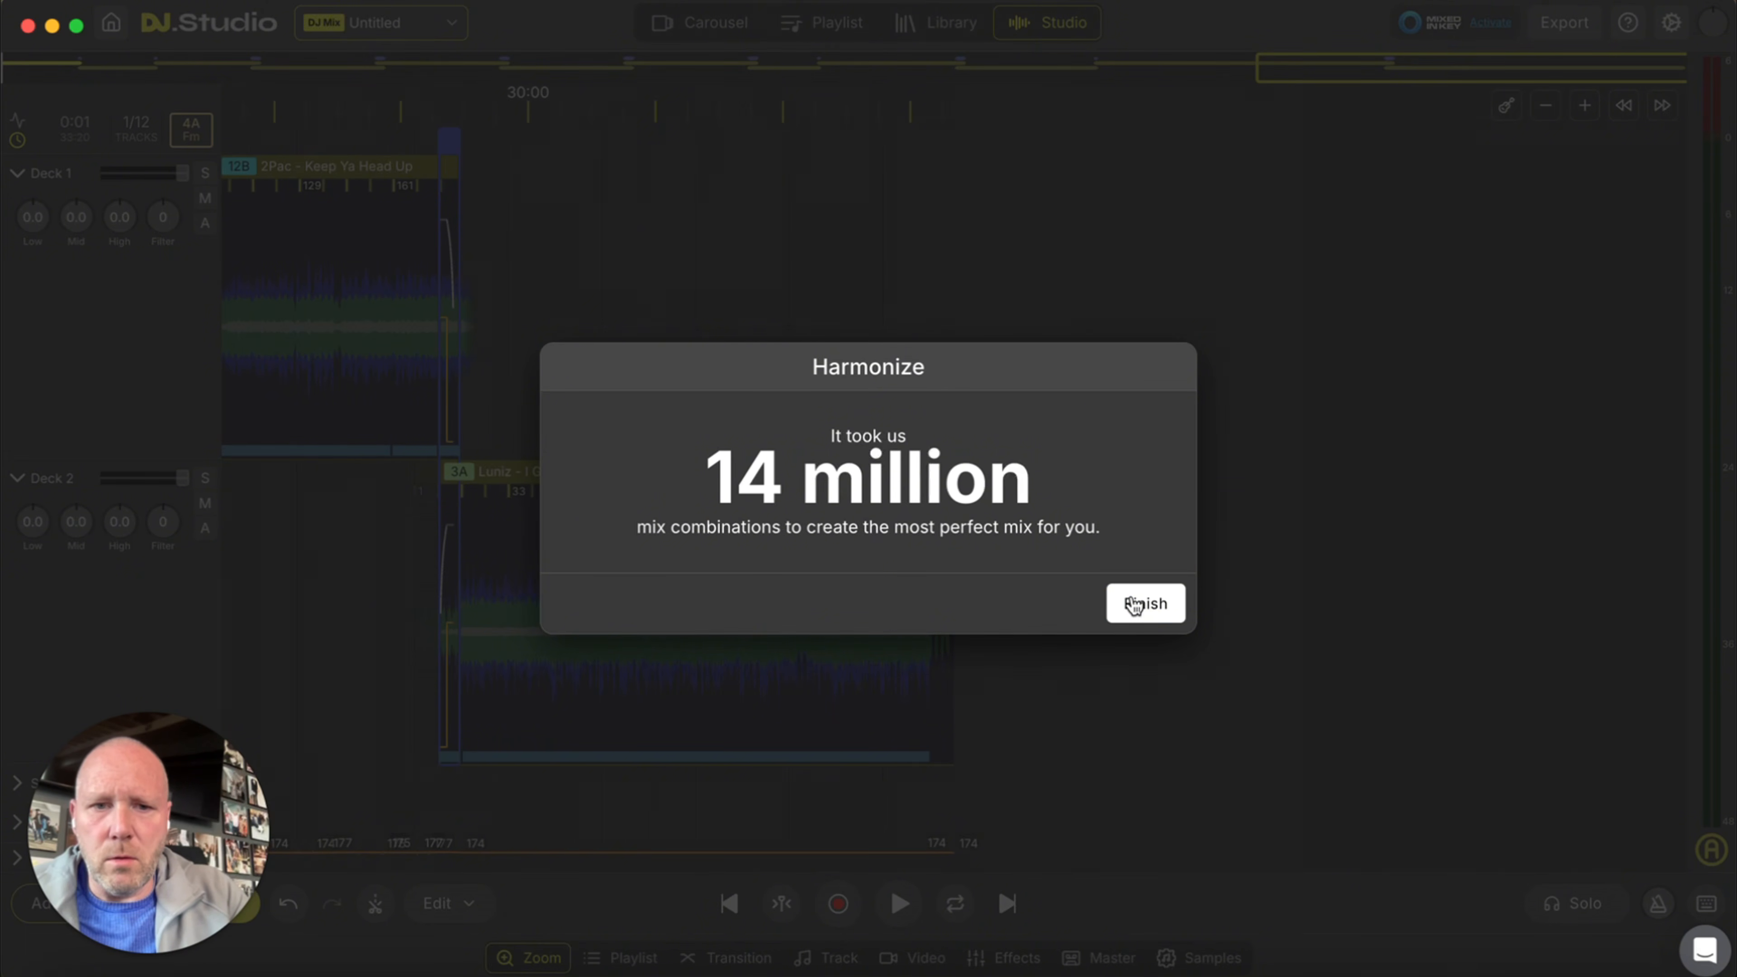
left_click(1133, 606)
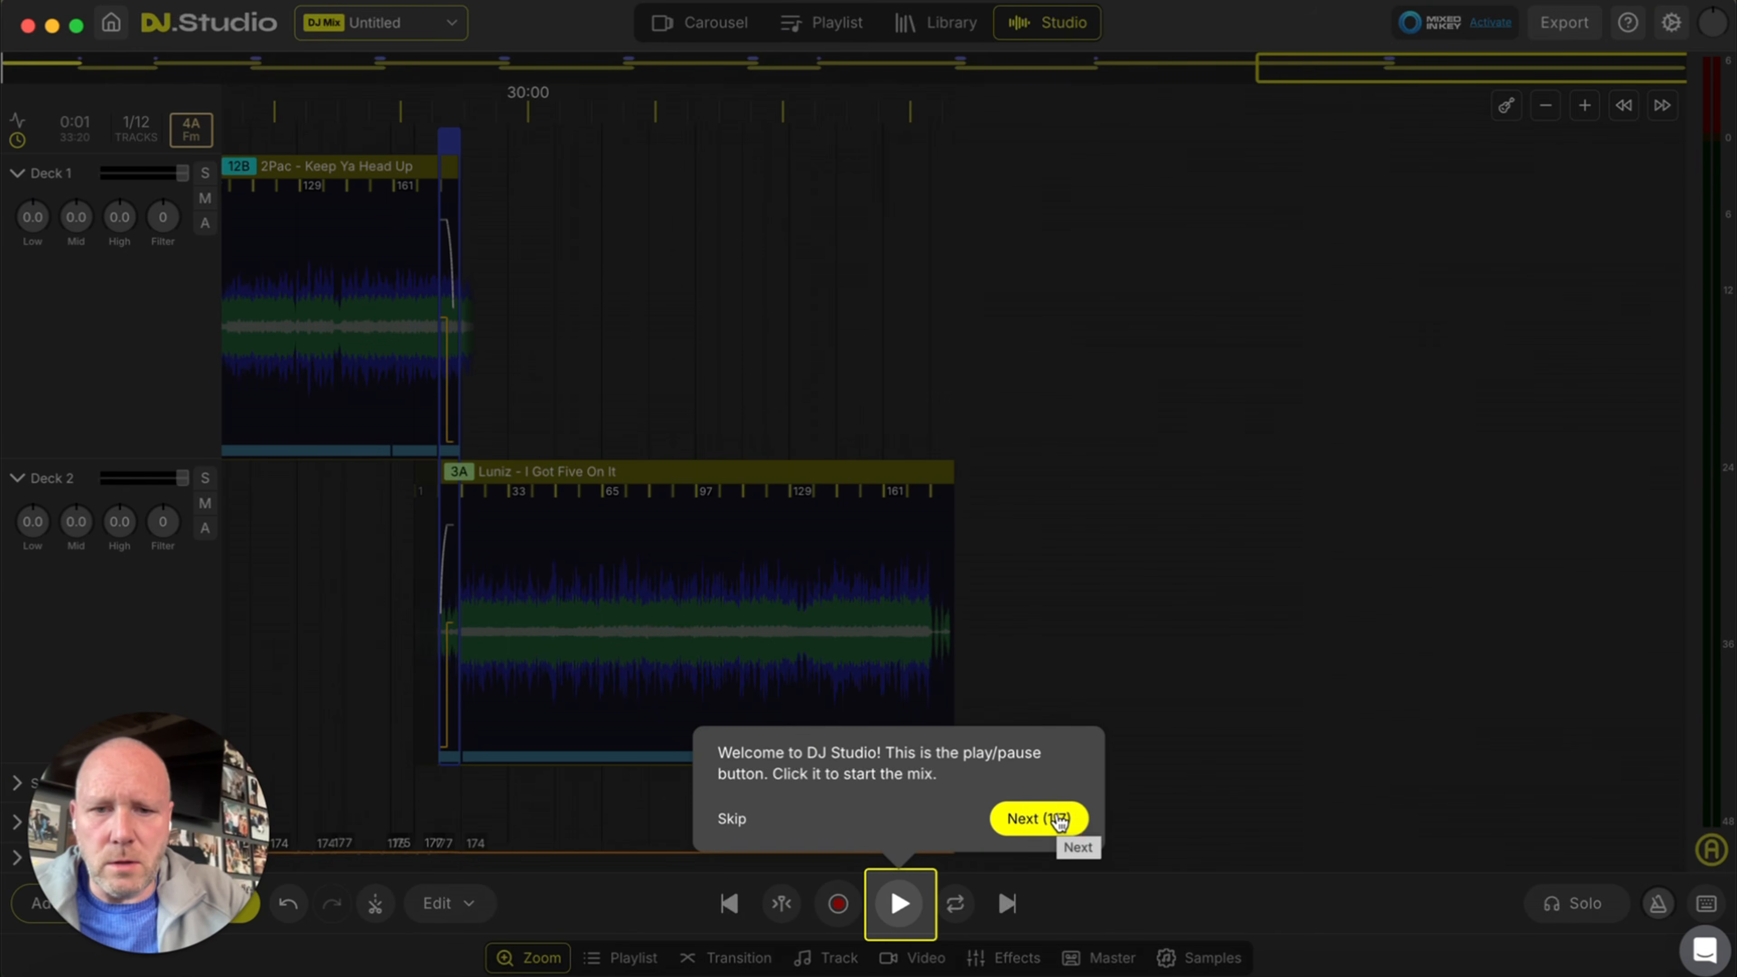
- Go through the introductory studio tour, covering playback, the timeline, track editing, lanes, transition settings and presets
left_click(1039, 819)
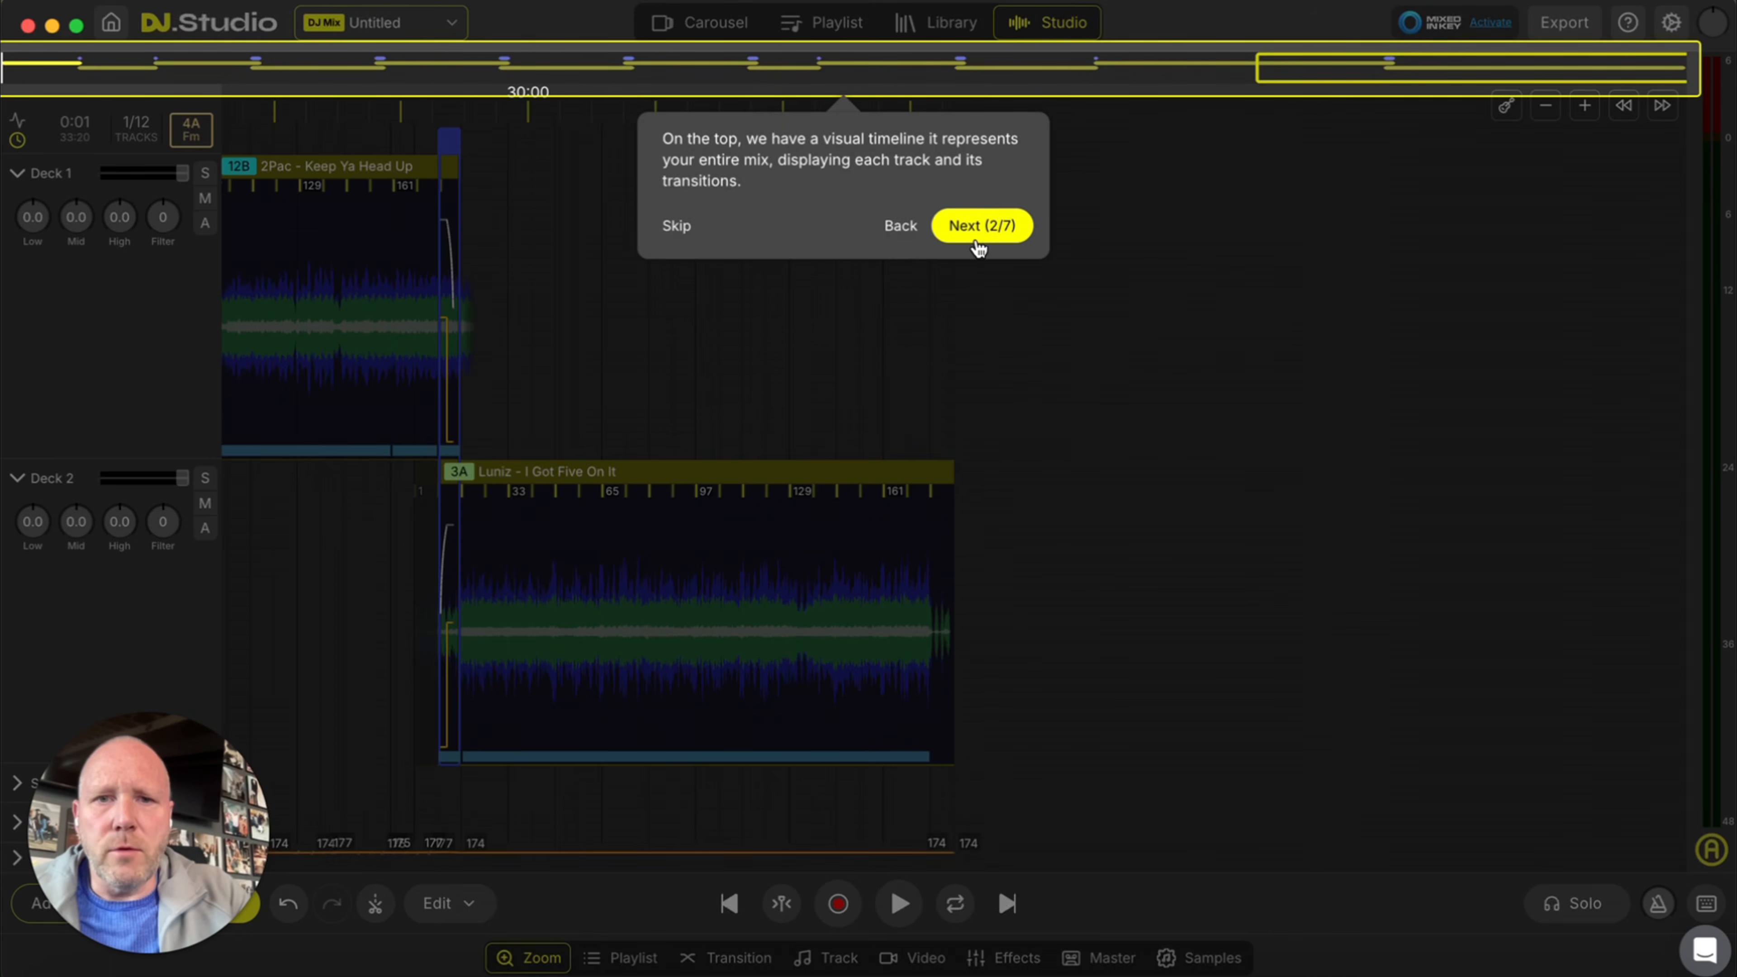
left_click(987, 228)
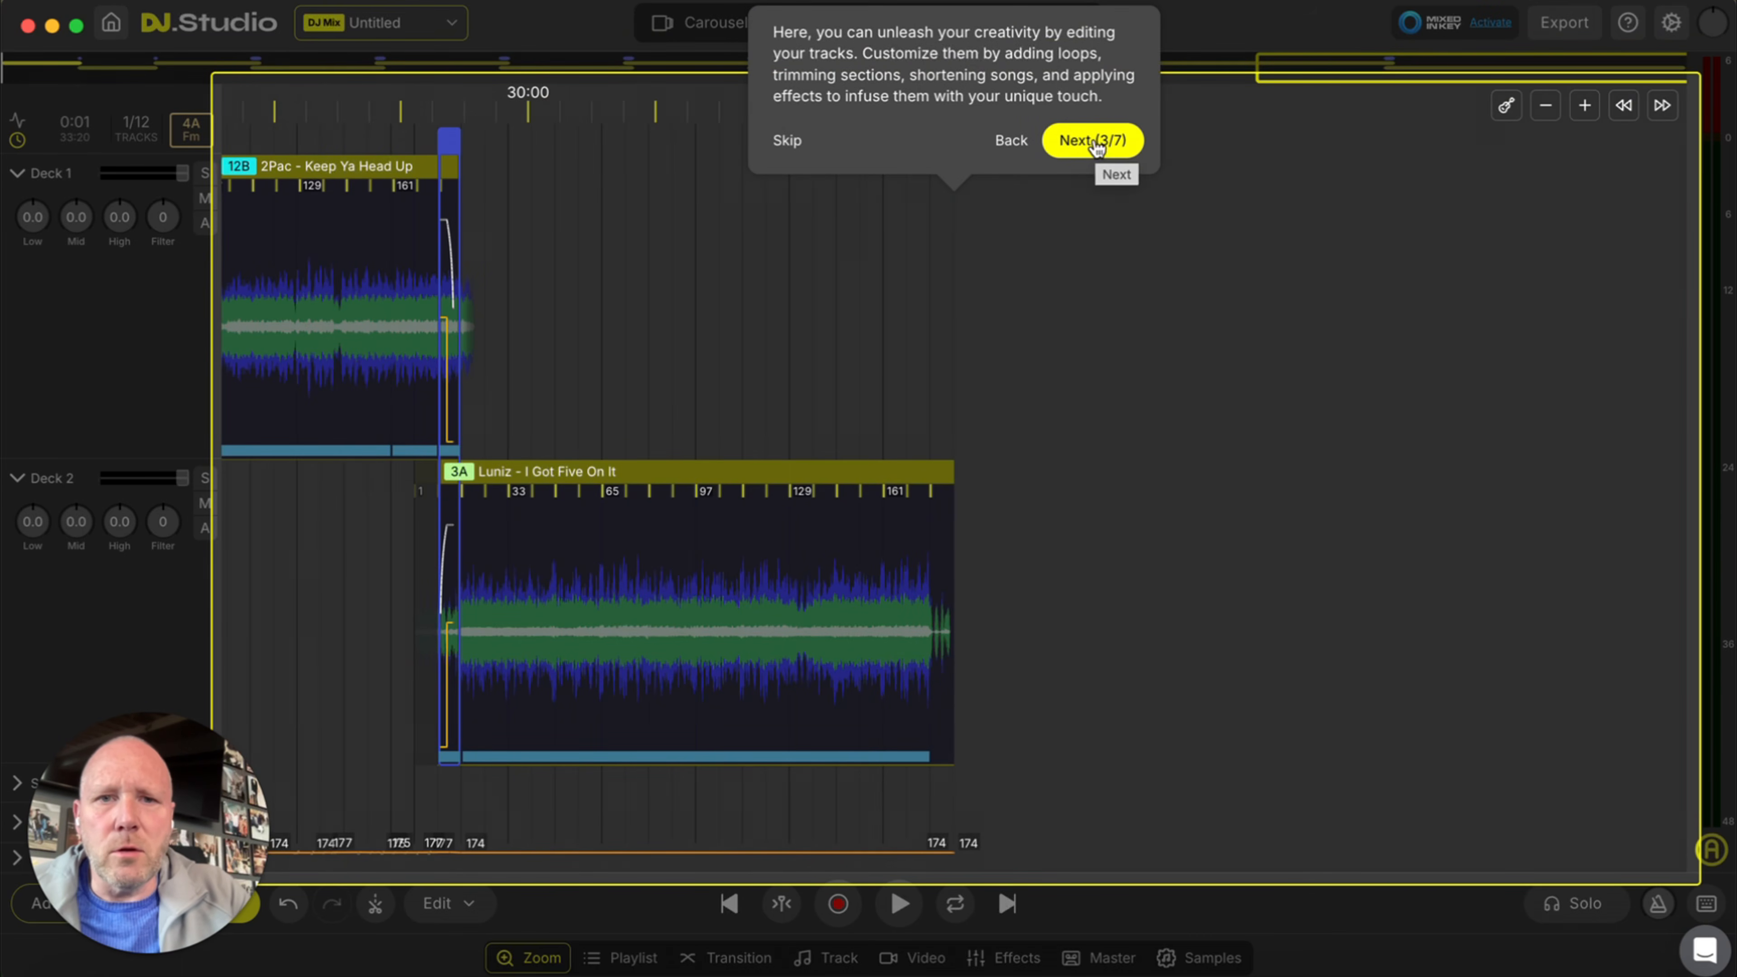
left_click(1095, 146)
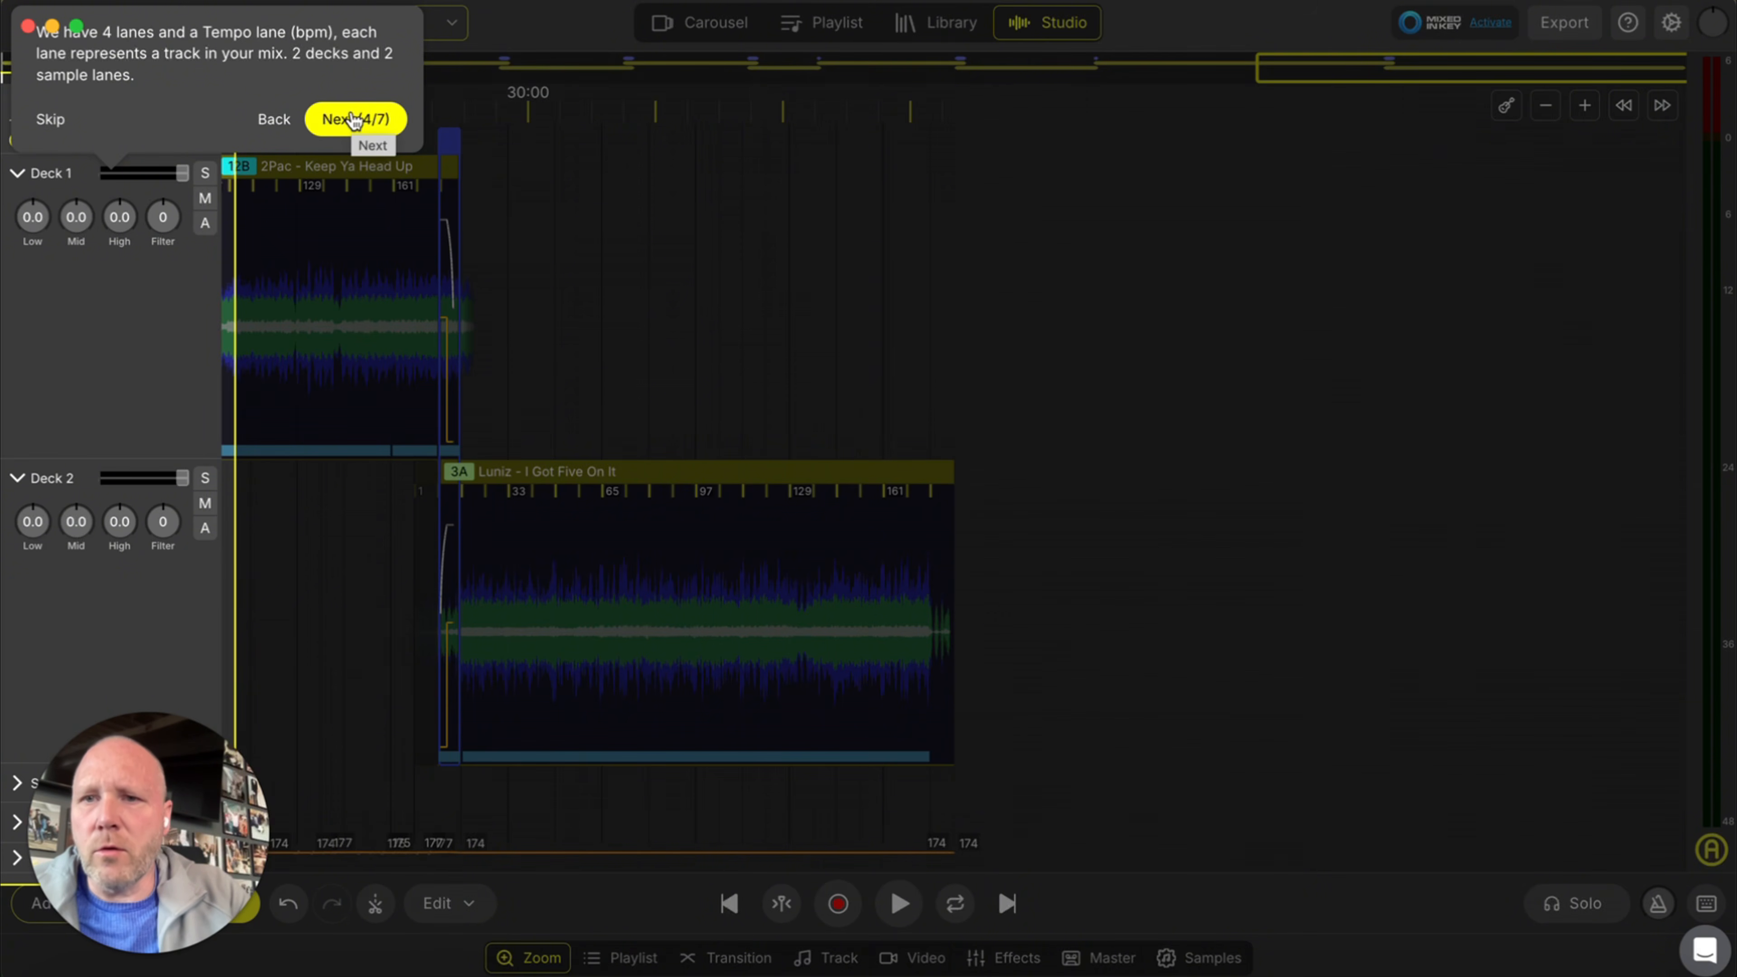
left_click(354, 120)
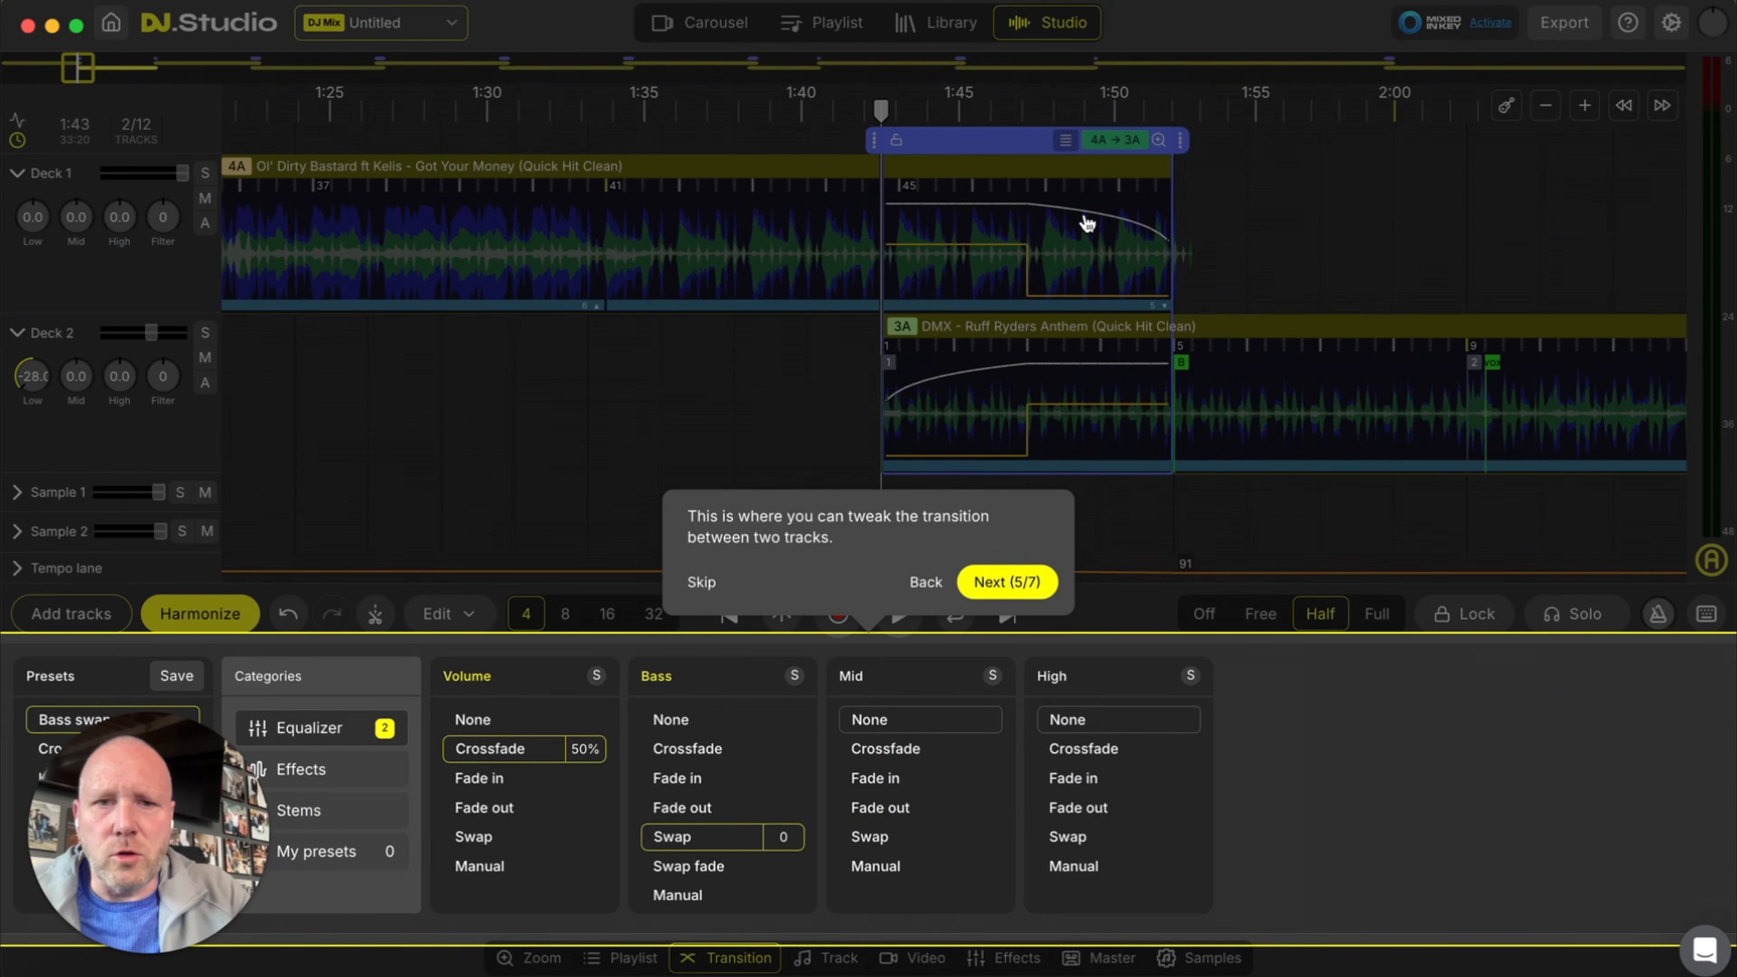
left_click(1031, 585)
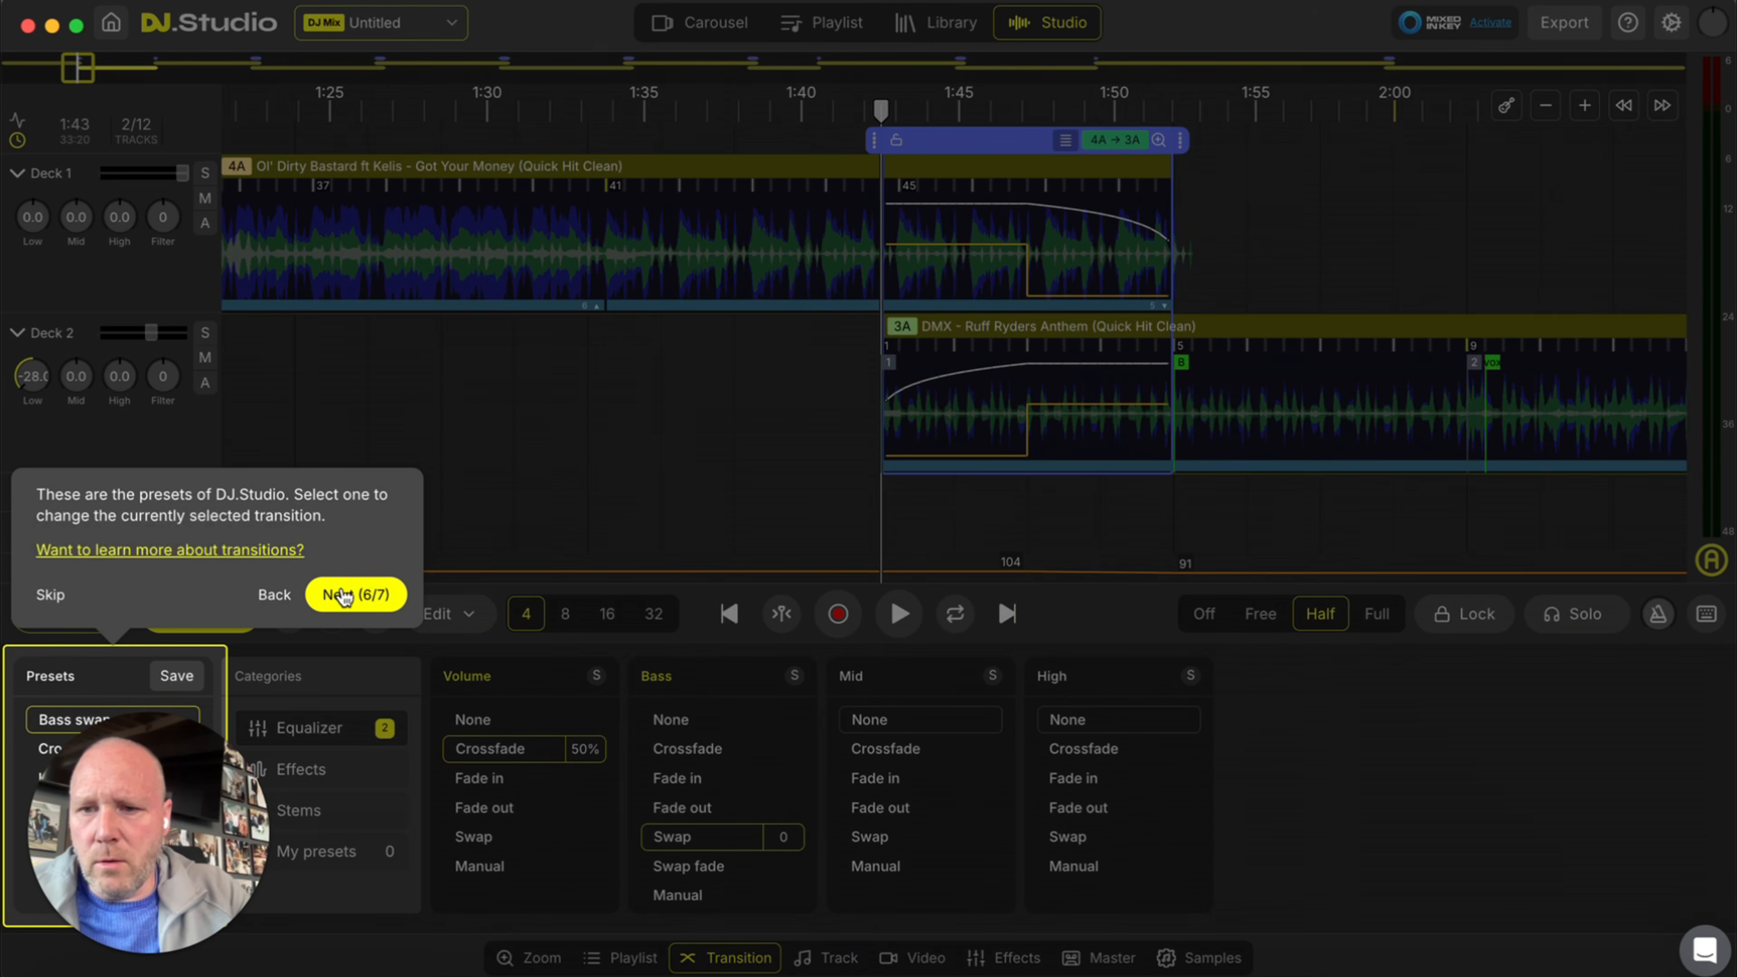
left_click(344, 595)
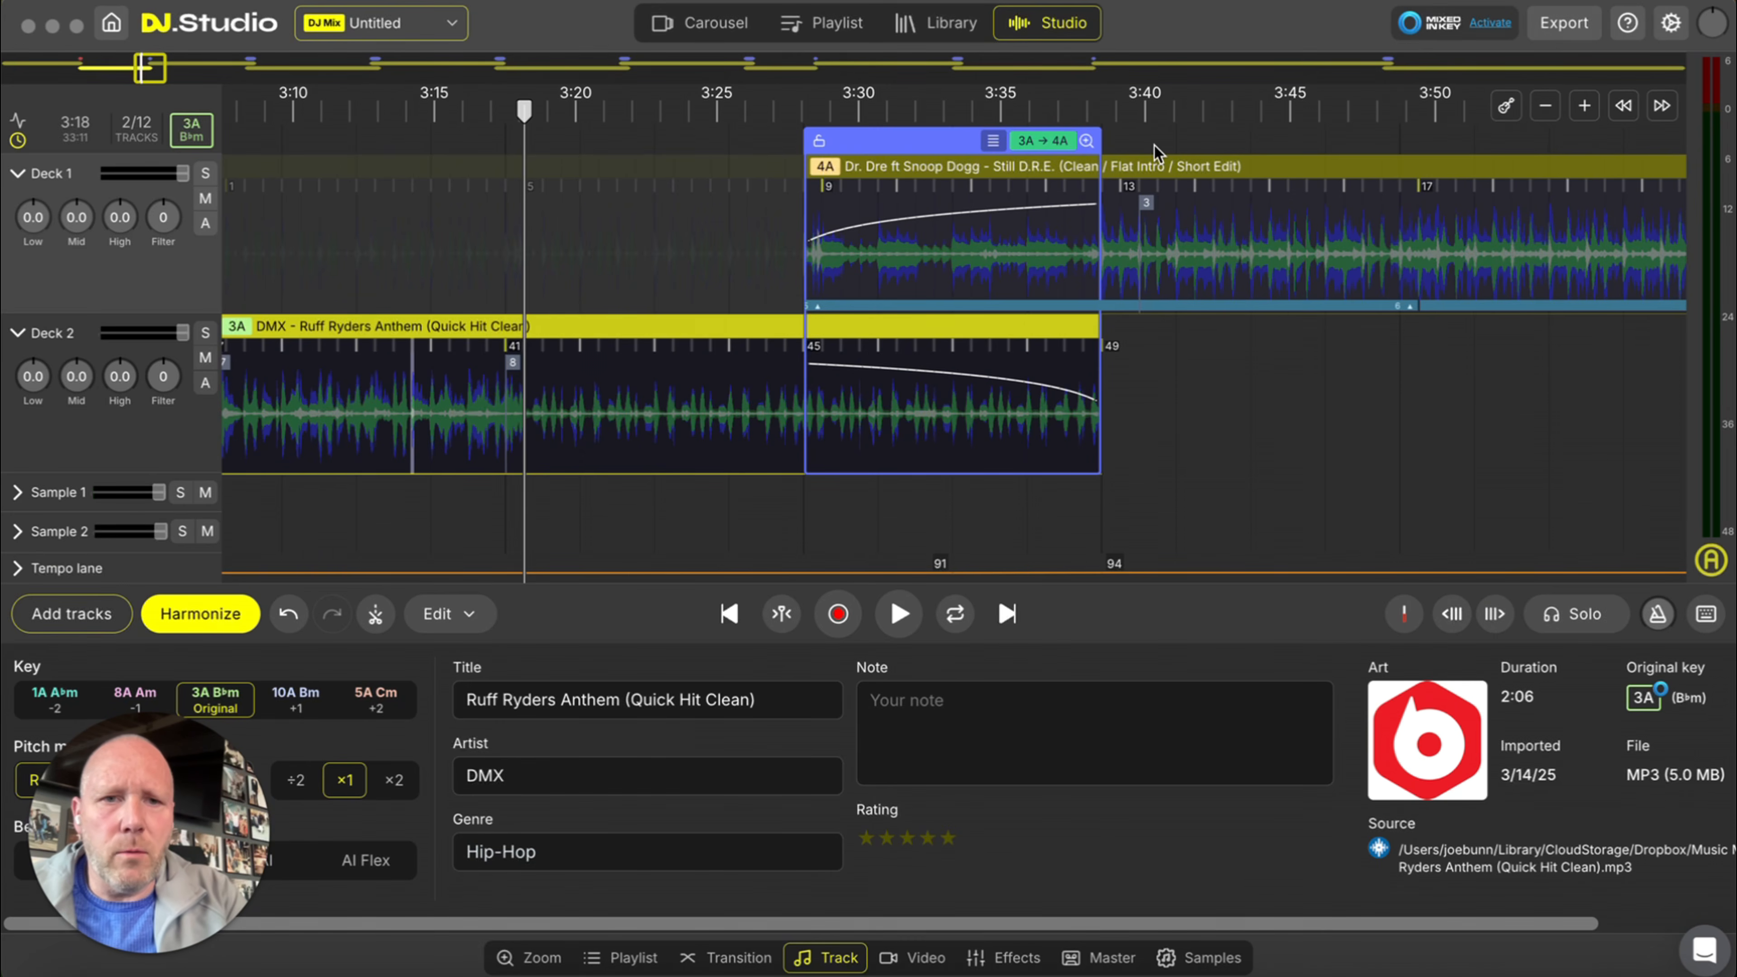
left_click(497, 111)
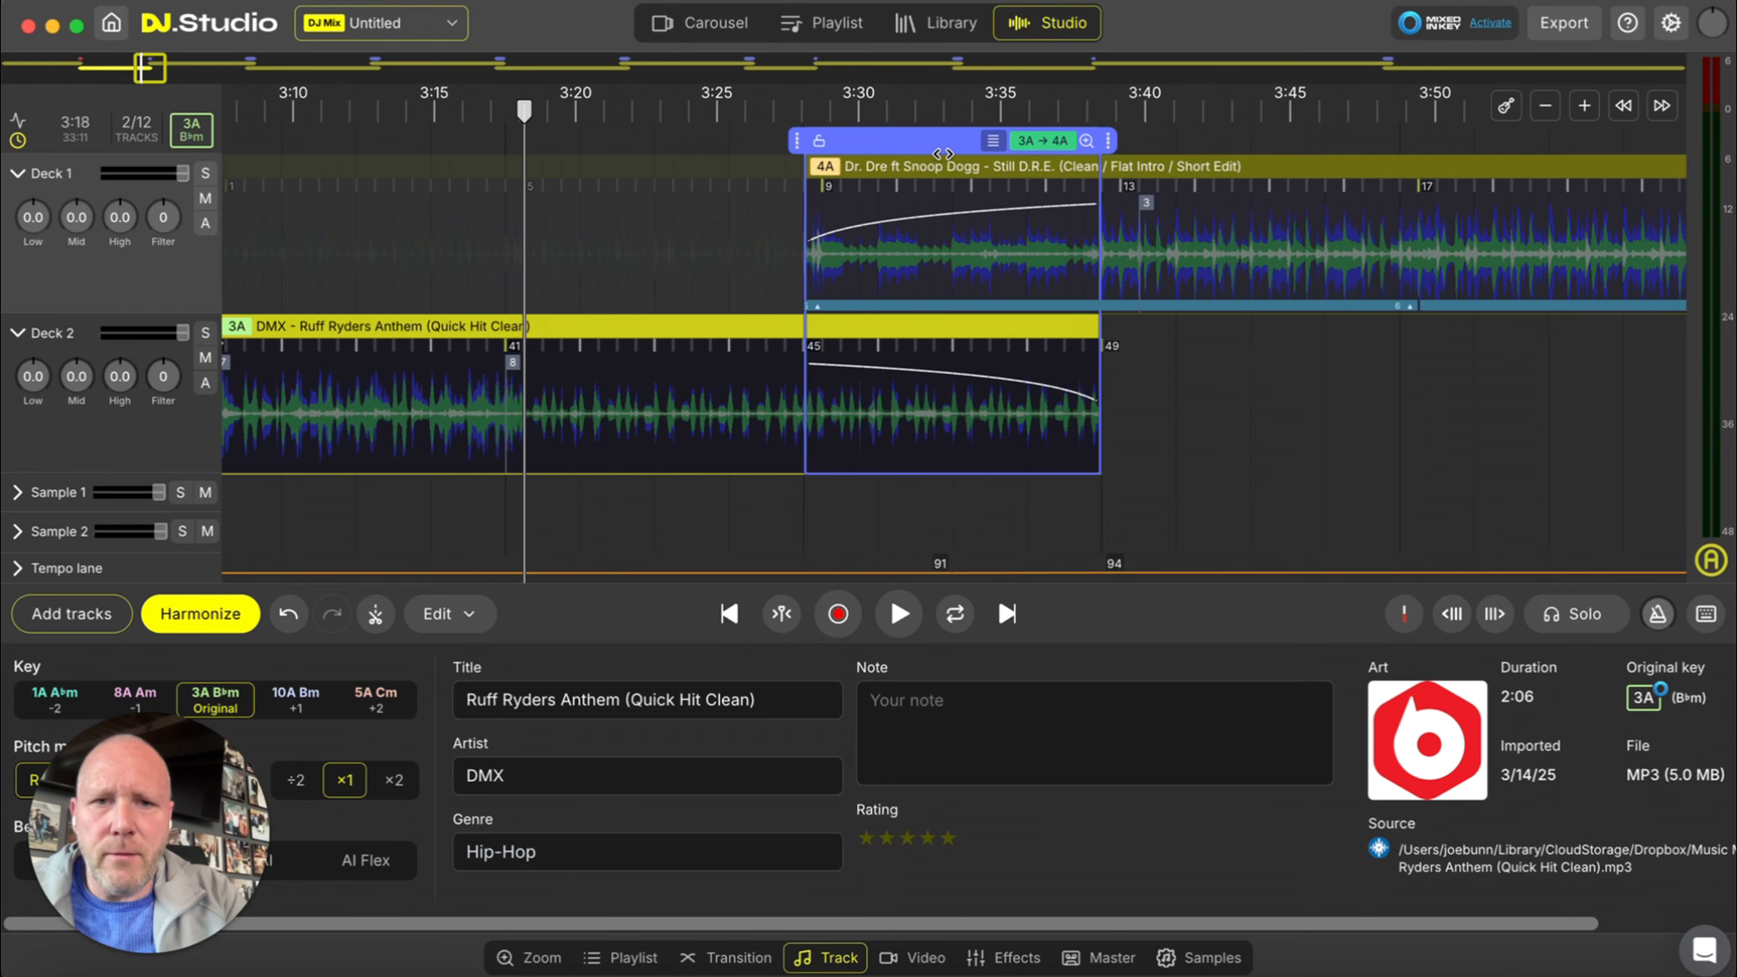
- Set the volume crossfade of the transition from Ruff Ryders Anthem to Still D.R.E. to 75%
left_click(944, 159)
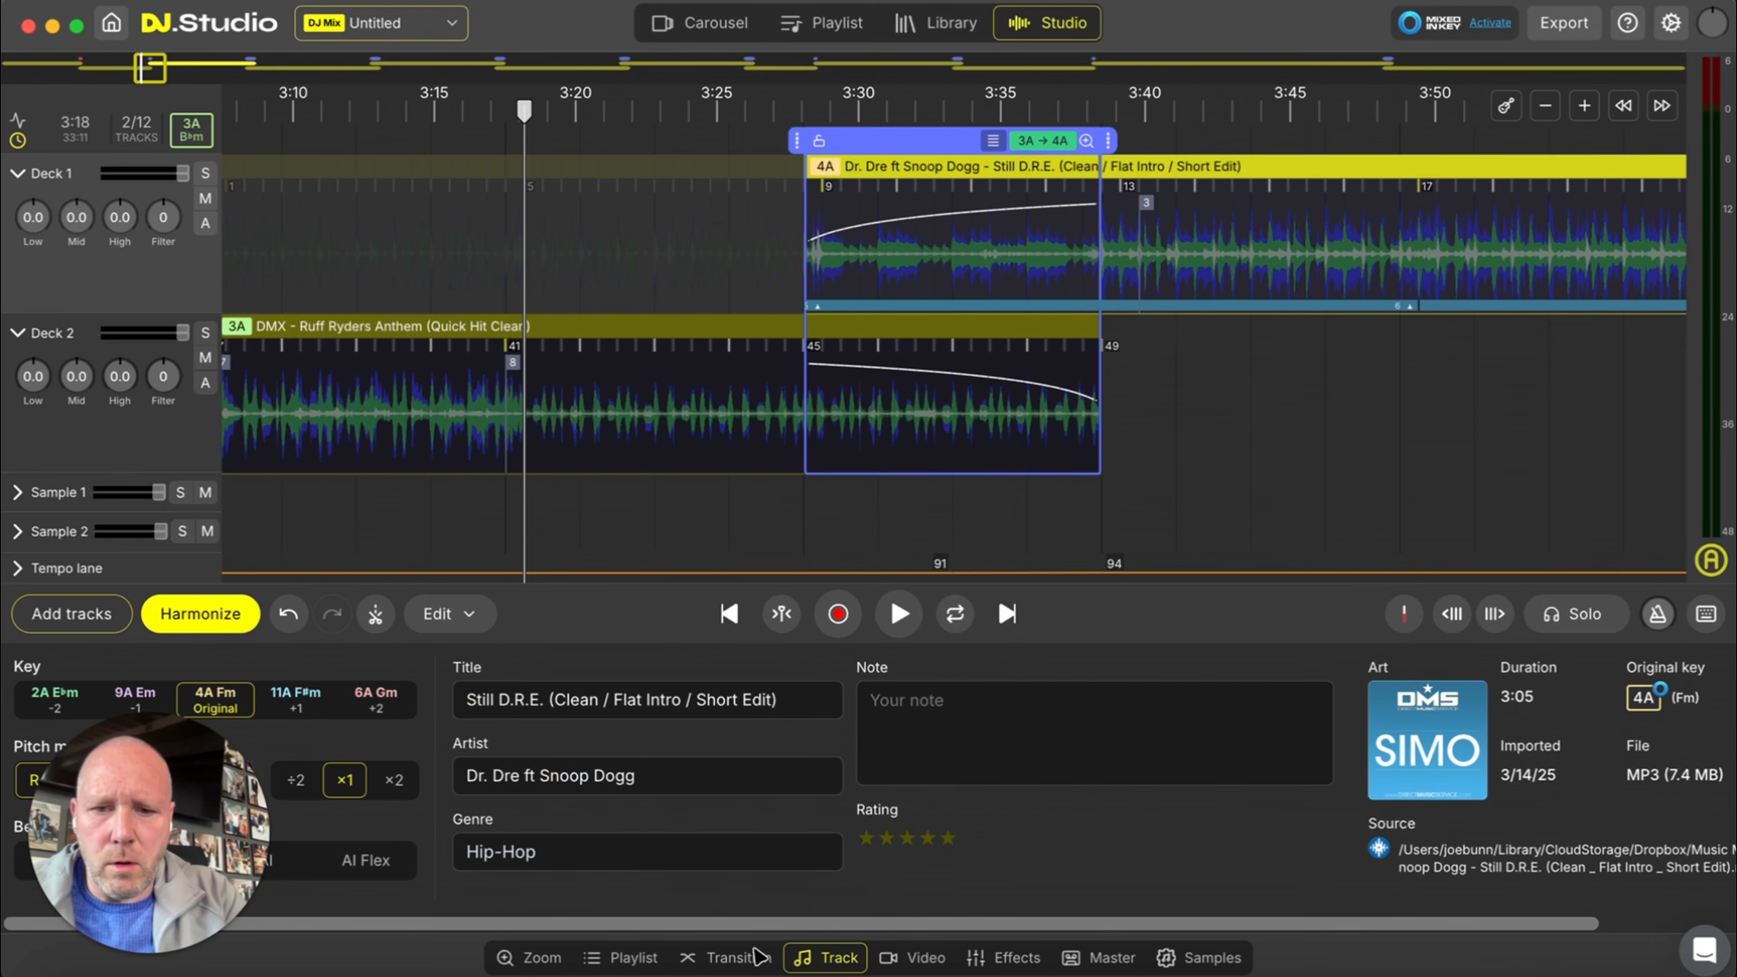
left_click(755, 960)
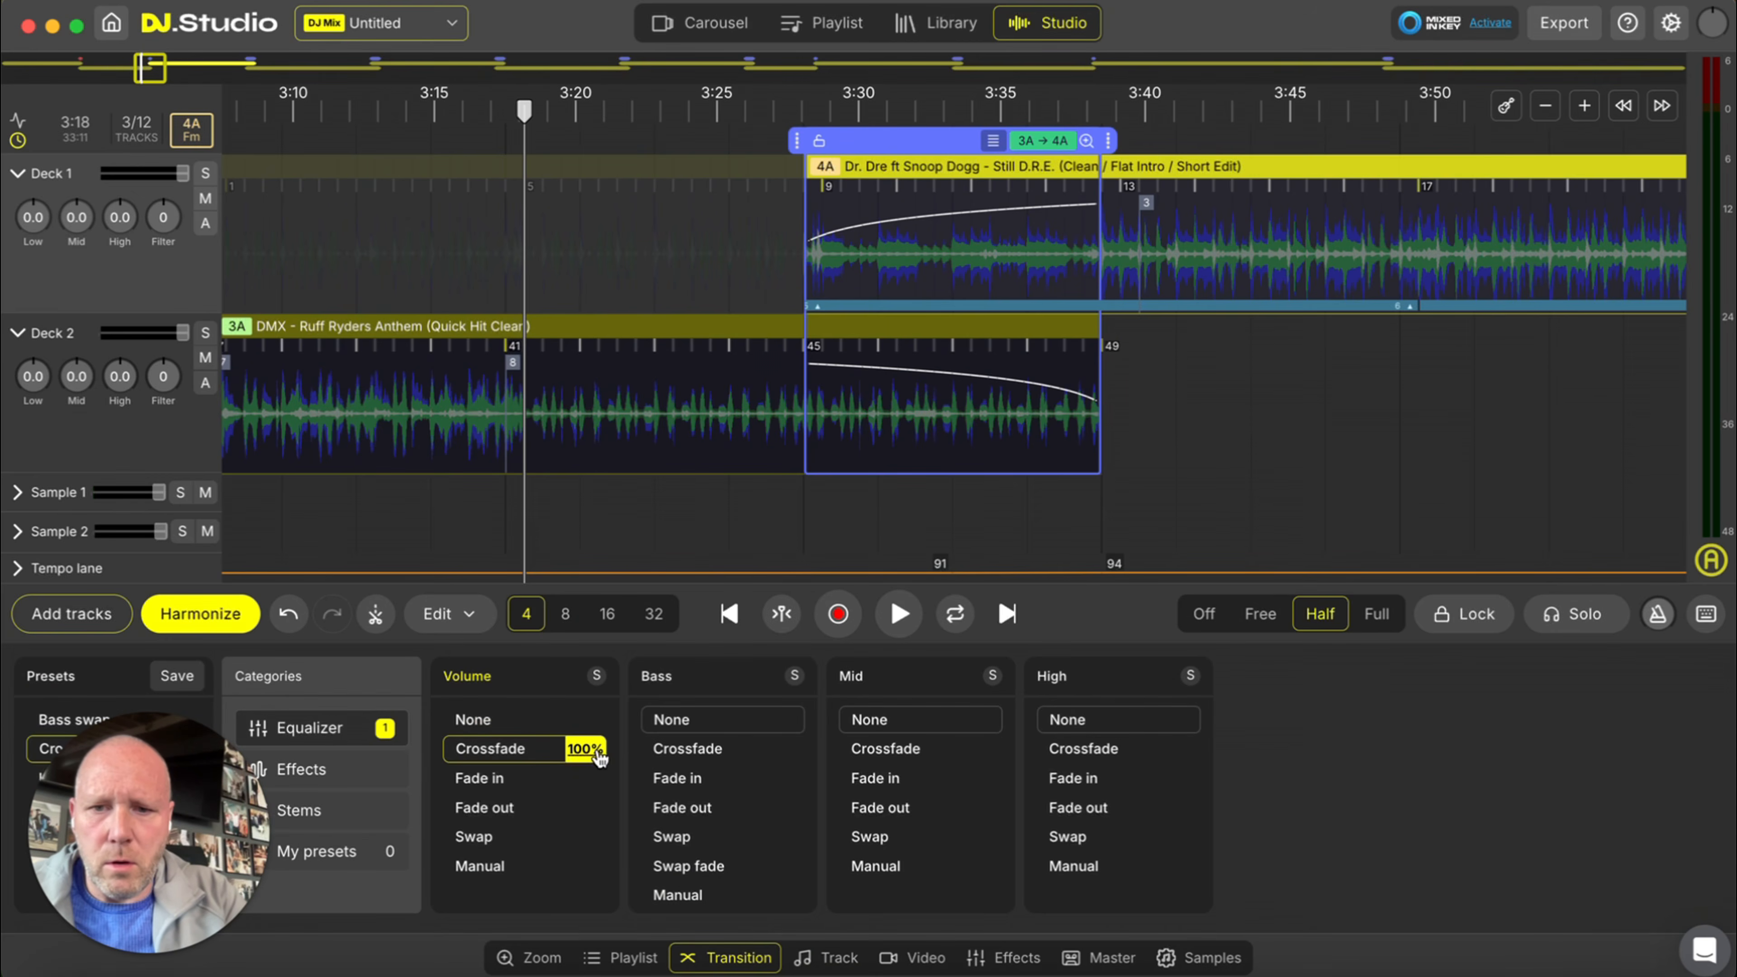
left_click(585, 749)
left_click(586, 749)
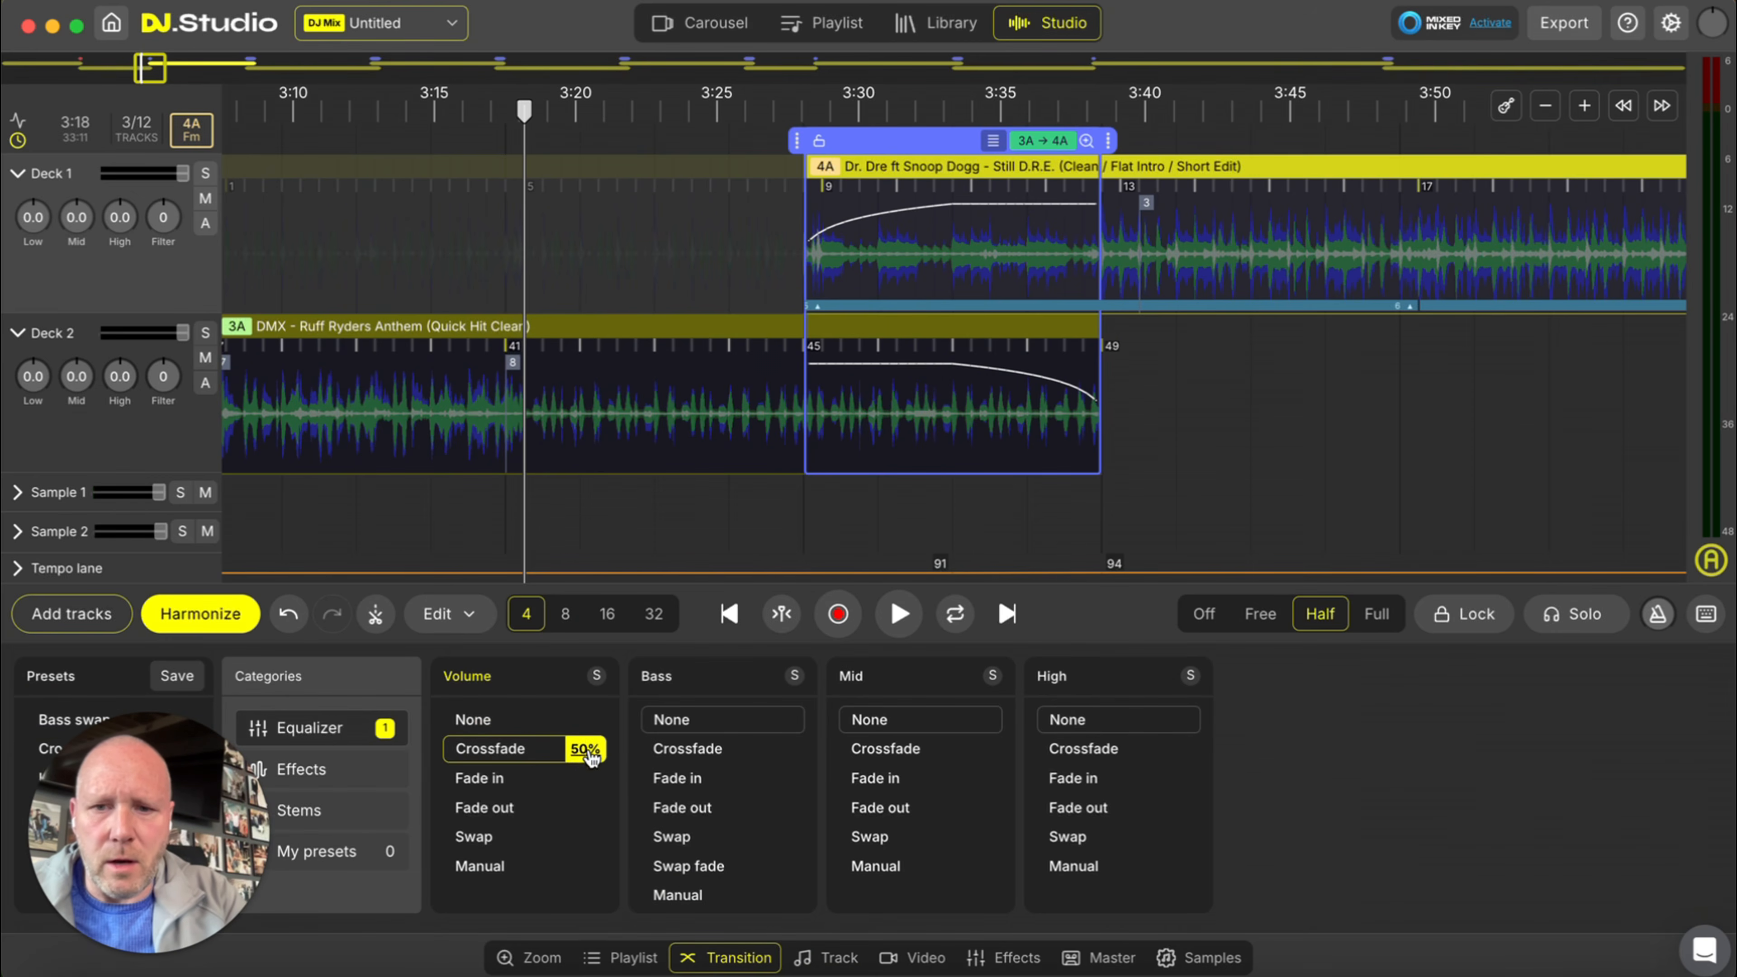
left_click(585, 748)
left_click(585, 748)
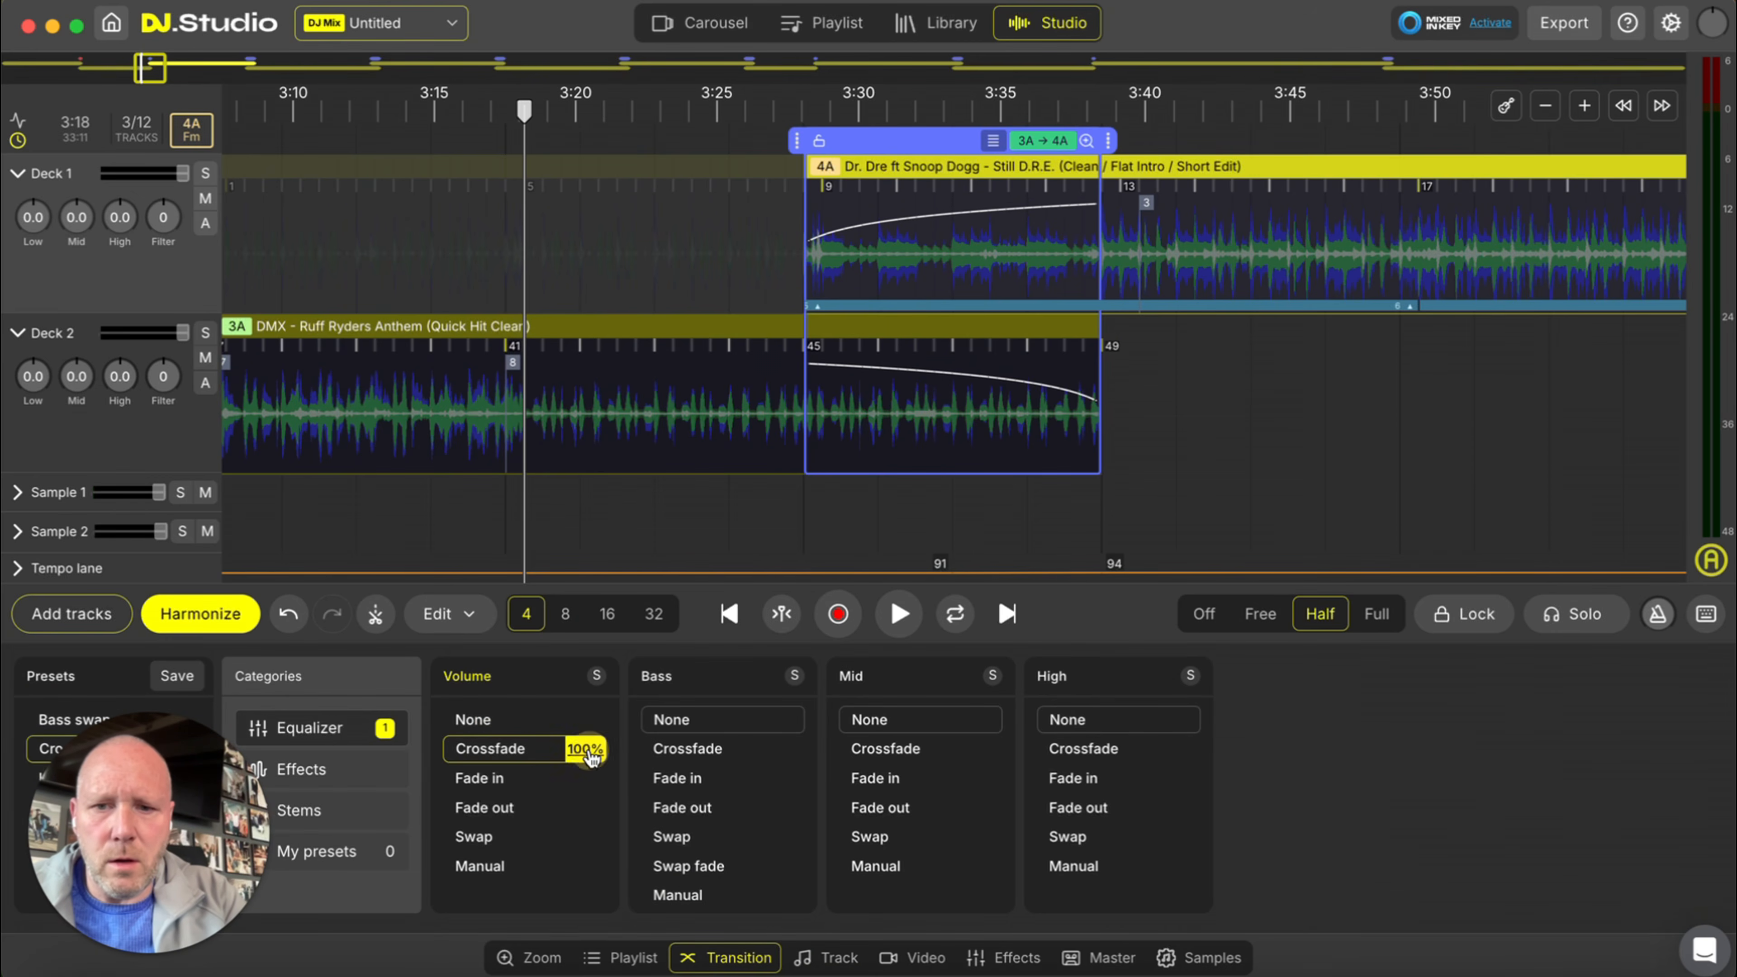
left_click(585, 748)
left_click(586, 748)
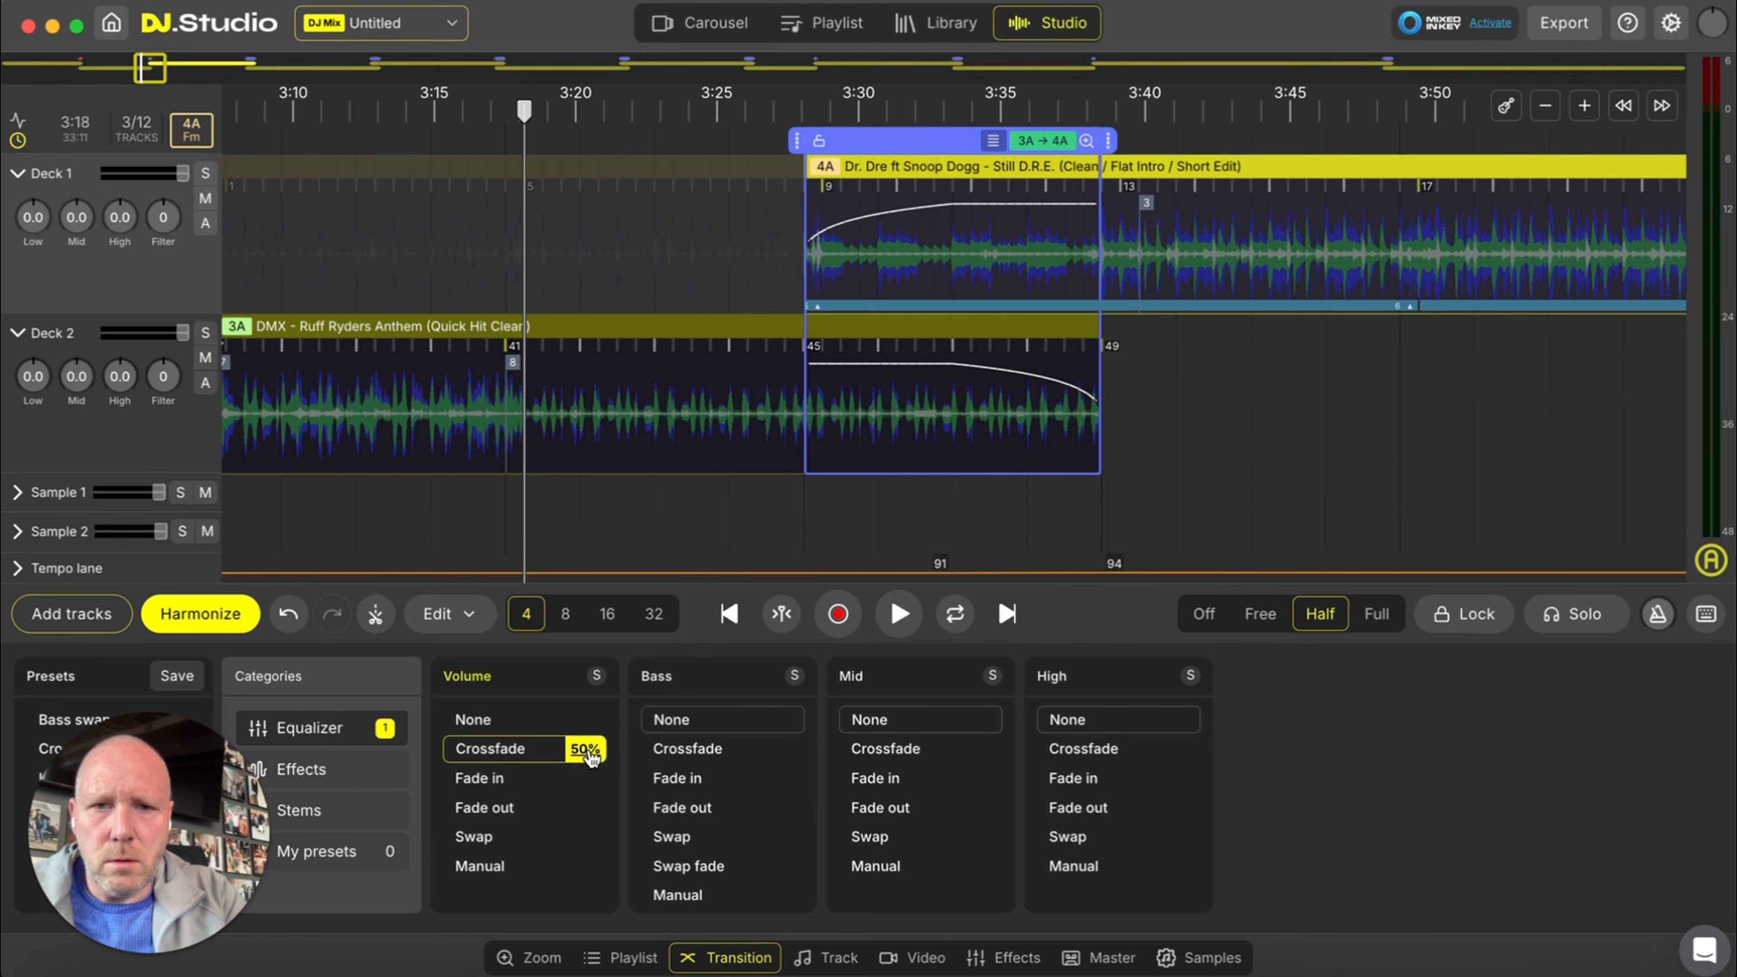
left_click(586, 748)
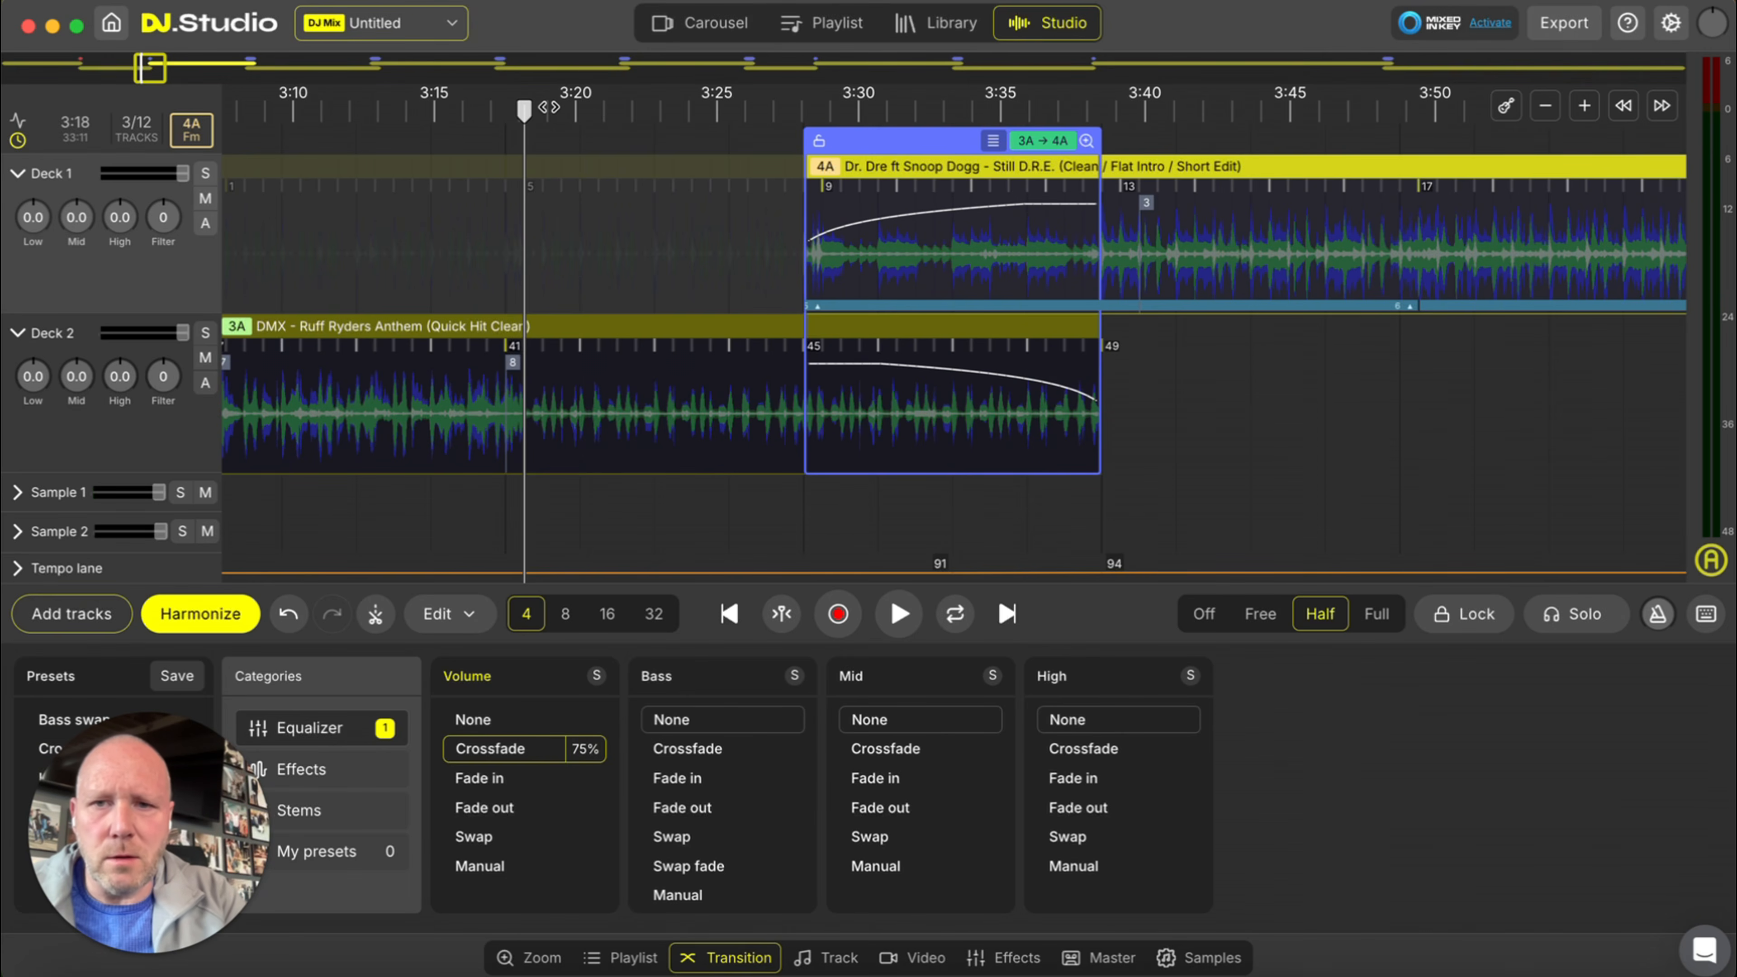
- Play through the transition from Ruff Ryders Anthem to Still D.R.E. at a lower listening volume, stopping once it has passed
key("space")
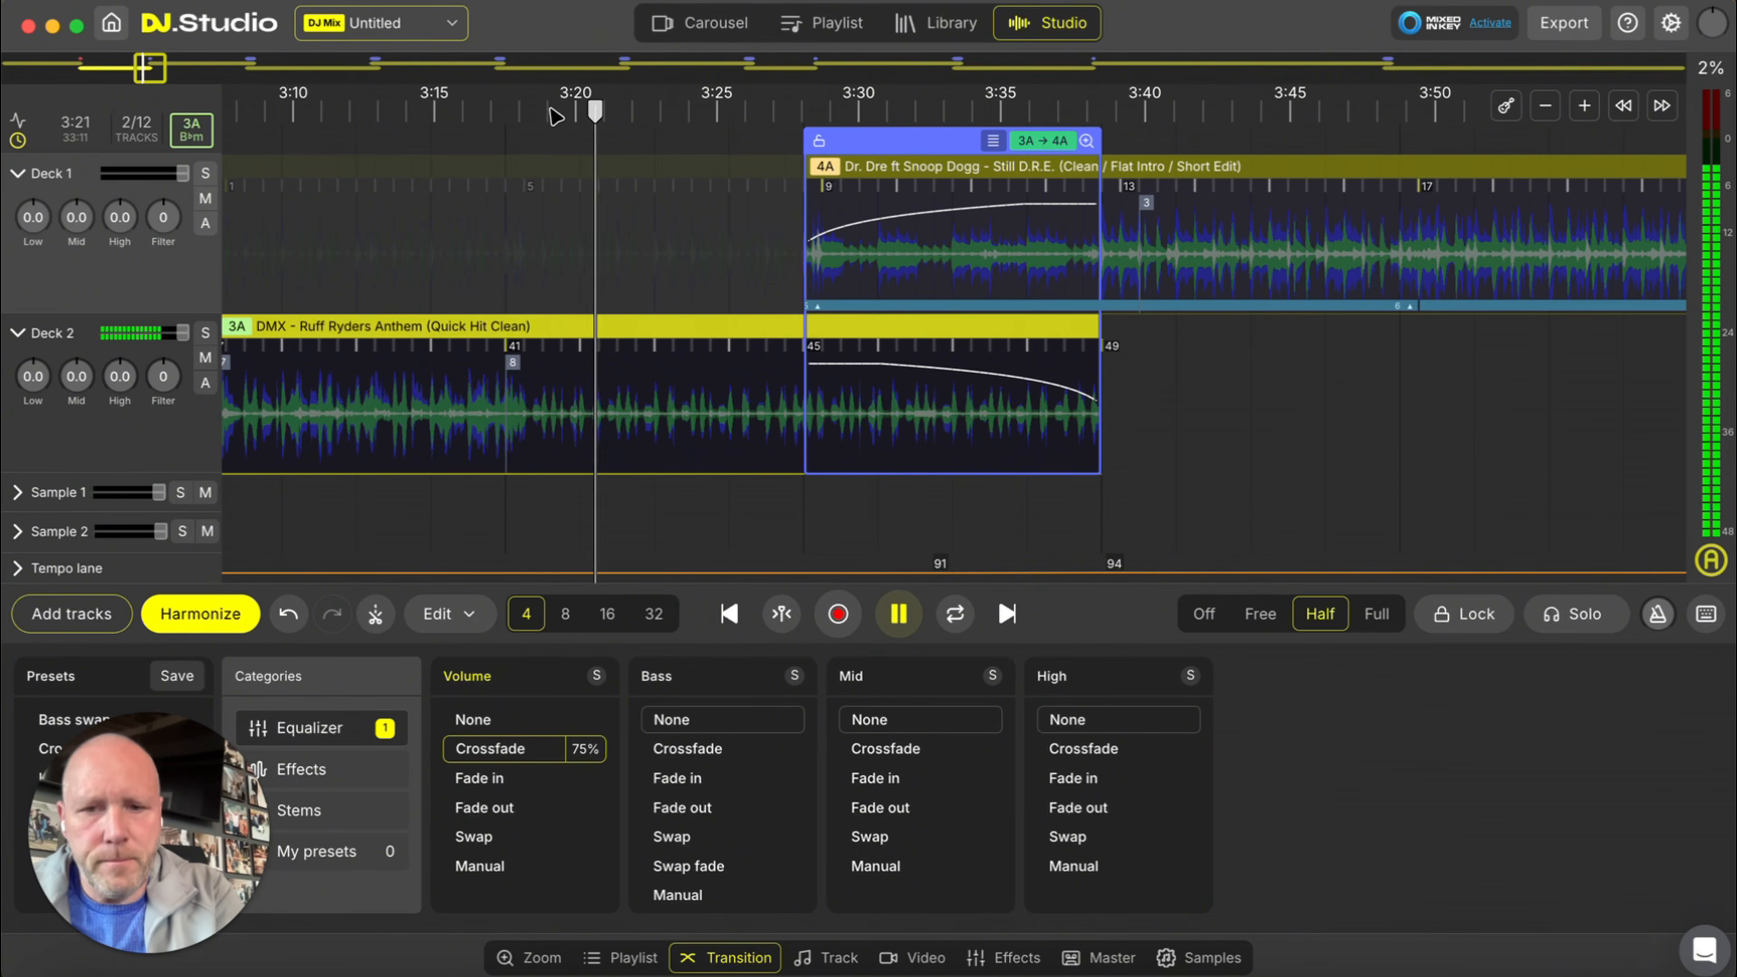
key("XF86AudioLowerVolume")
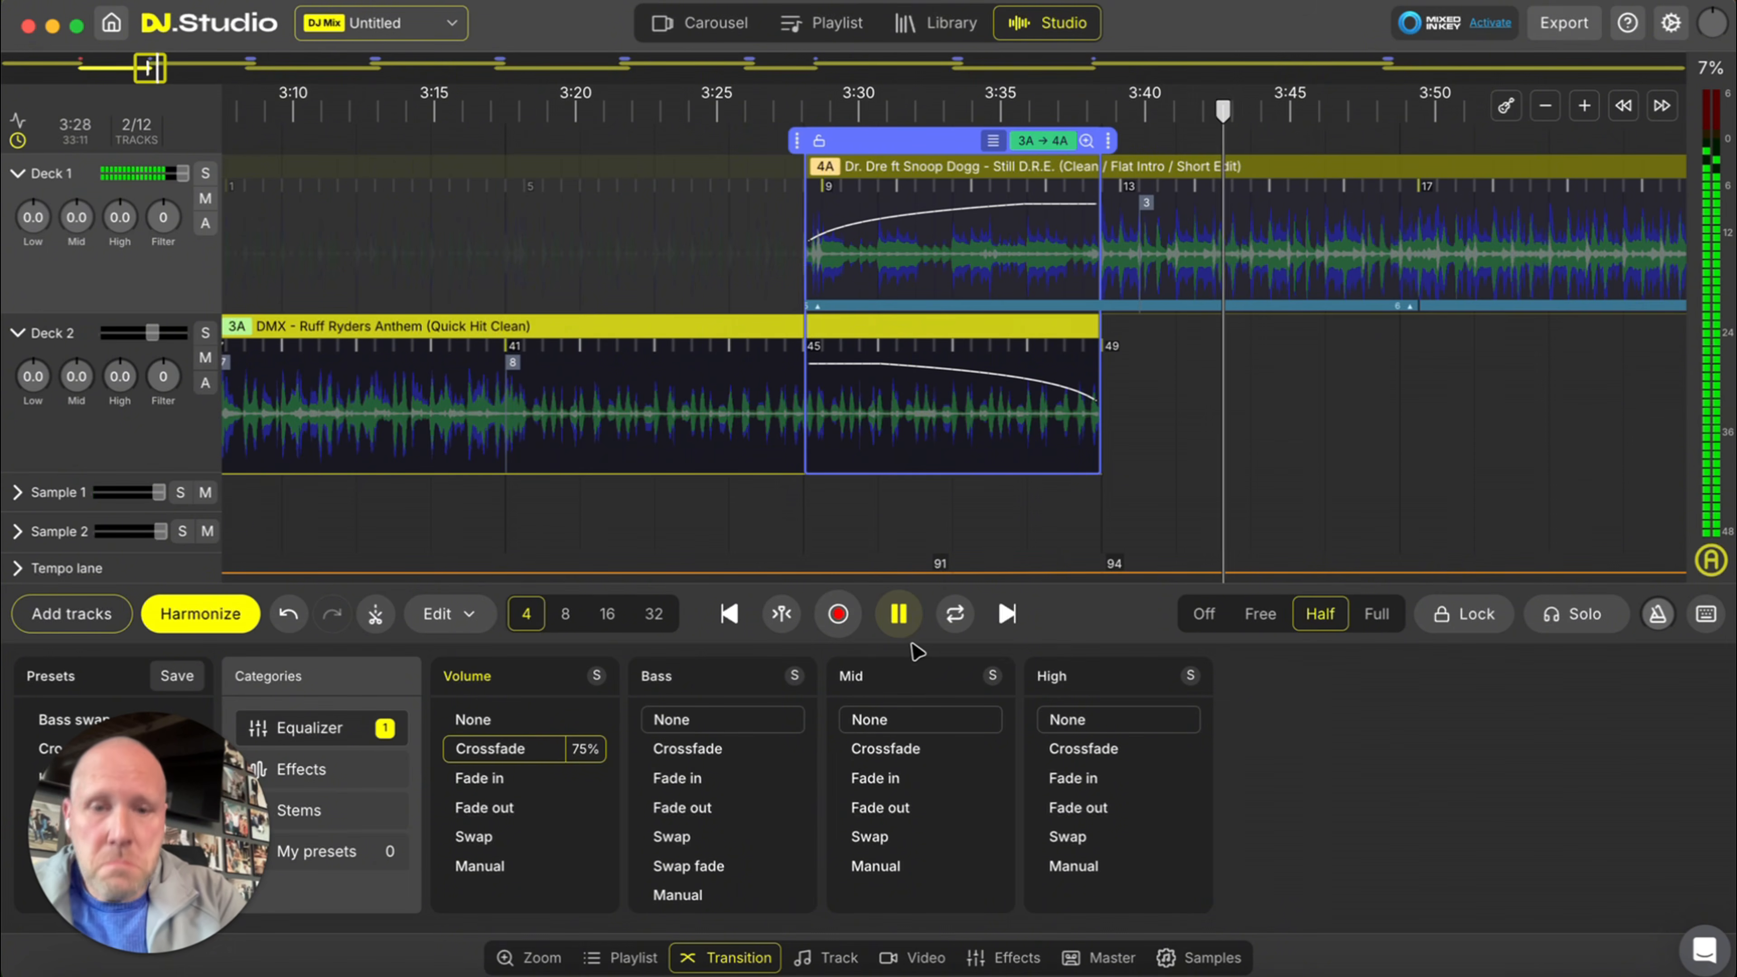
left_click(898, 614)
- Shift the transition from Still D.R.E. to You Know How We Do It about one second later on the timeline
scroll(764, 472, "right", 10)
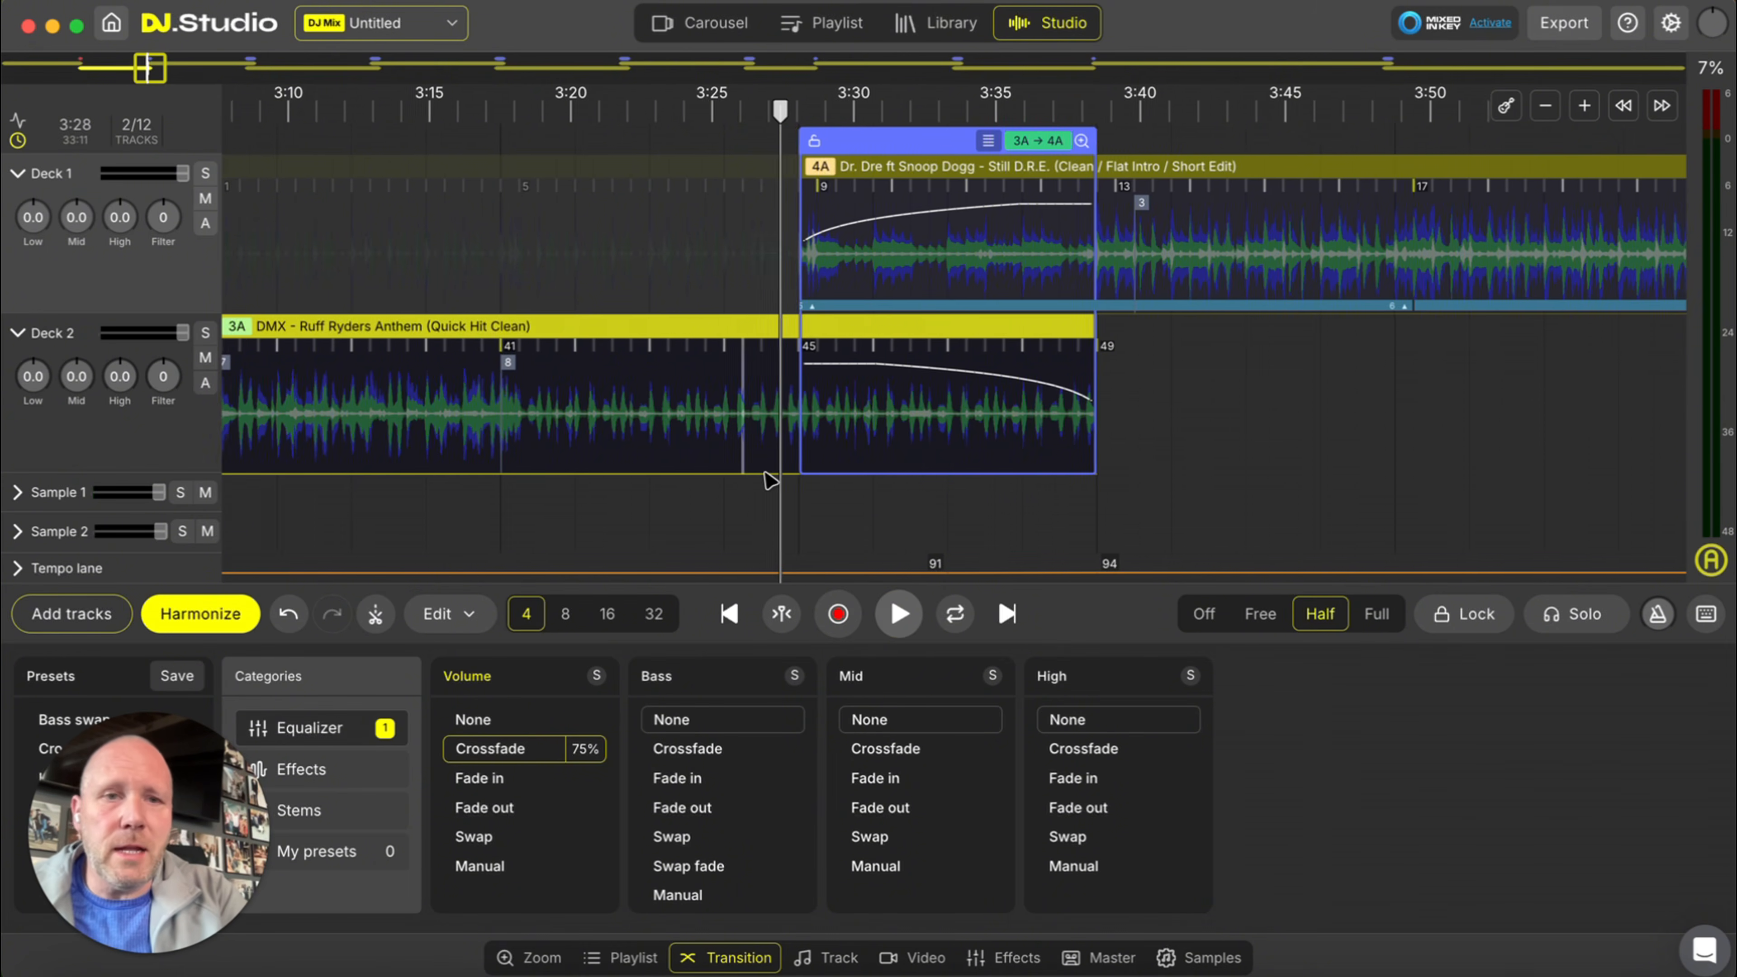
scroll(766, 473, "right", 20)
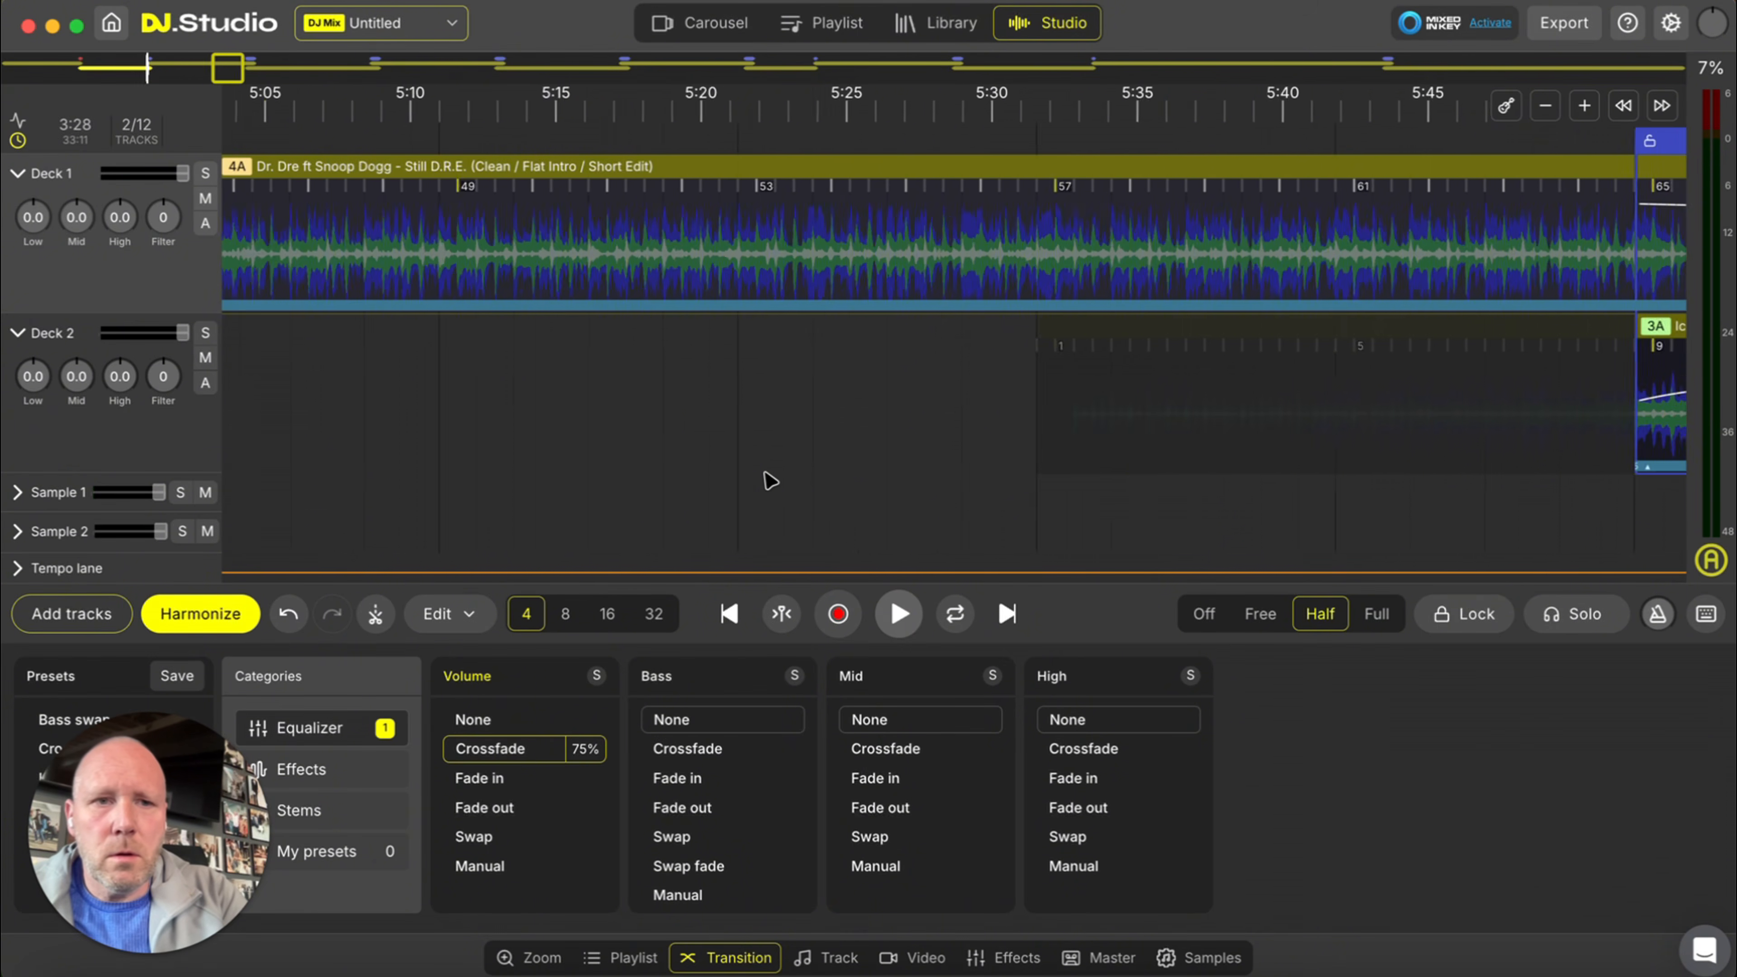
scroll(771, 481, "right", 2)
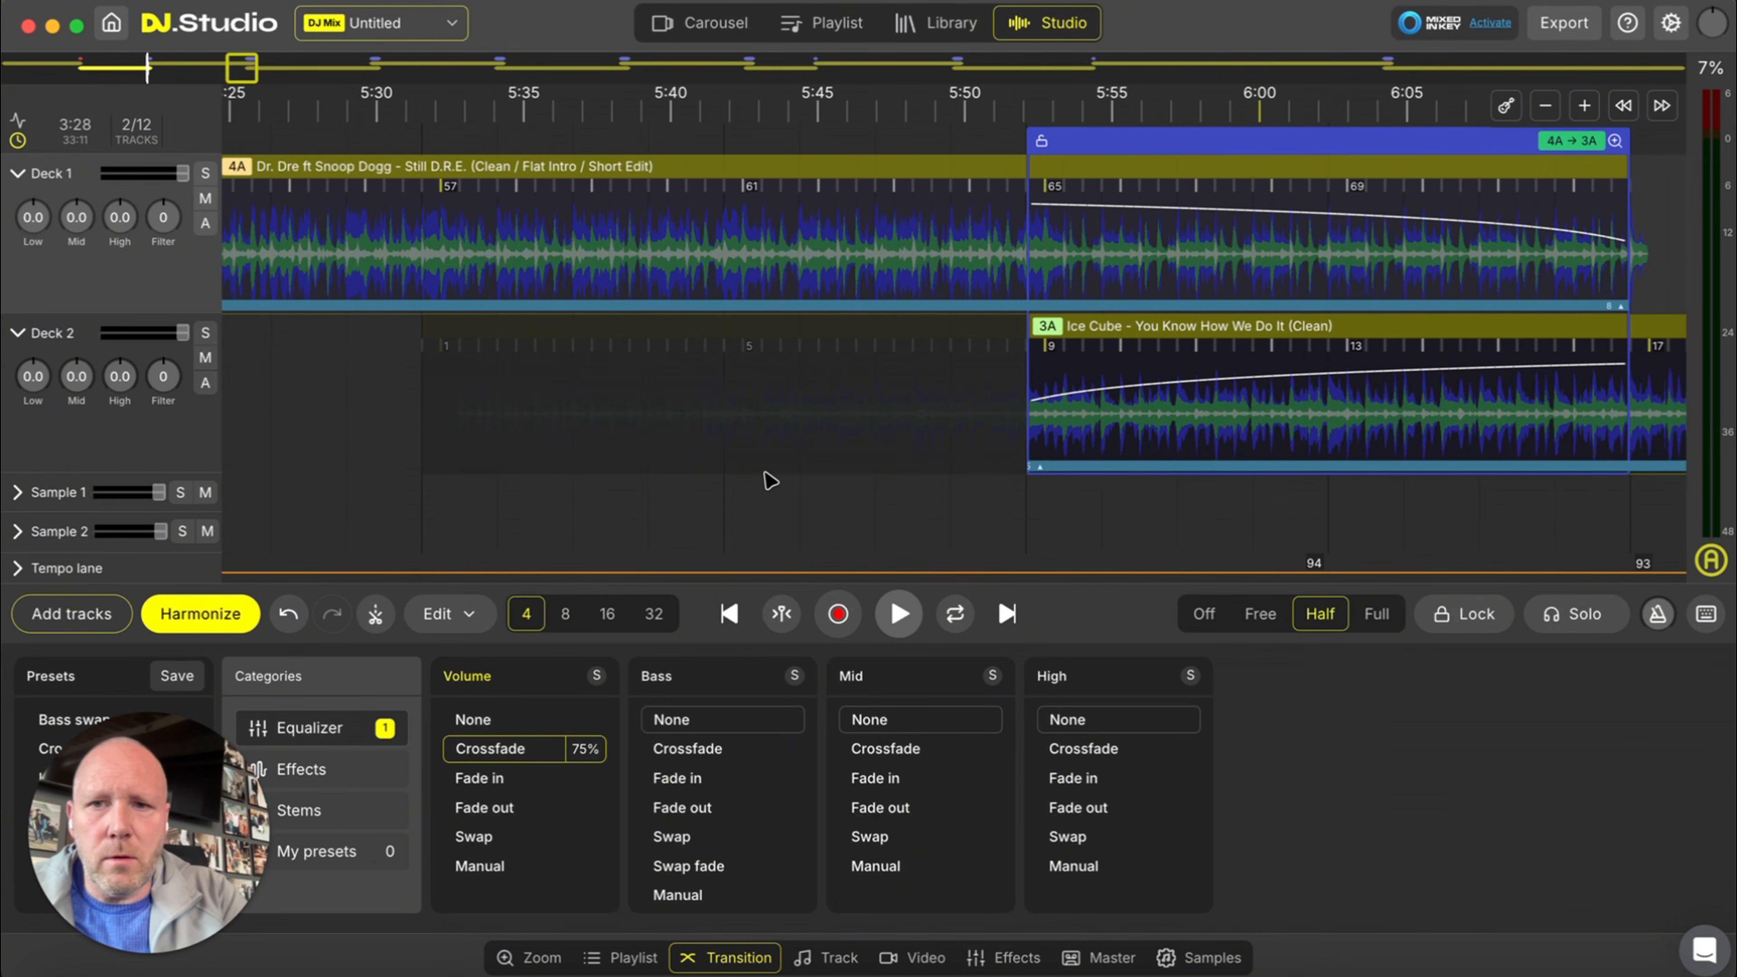
scroll(771, 481, "right", 8)
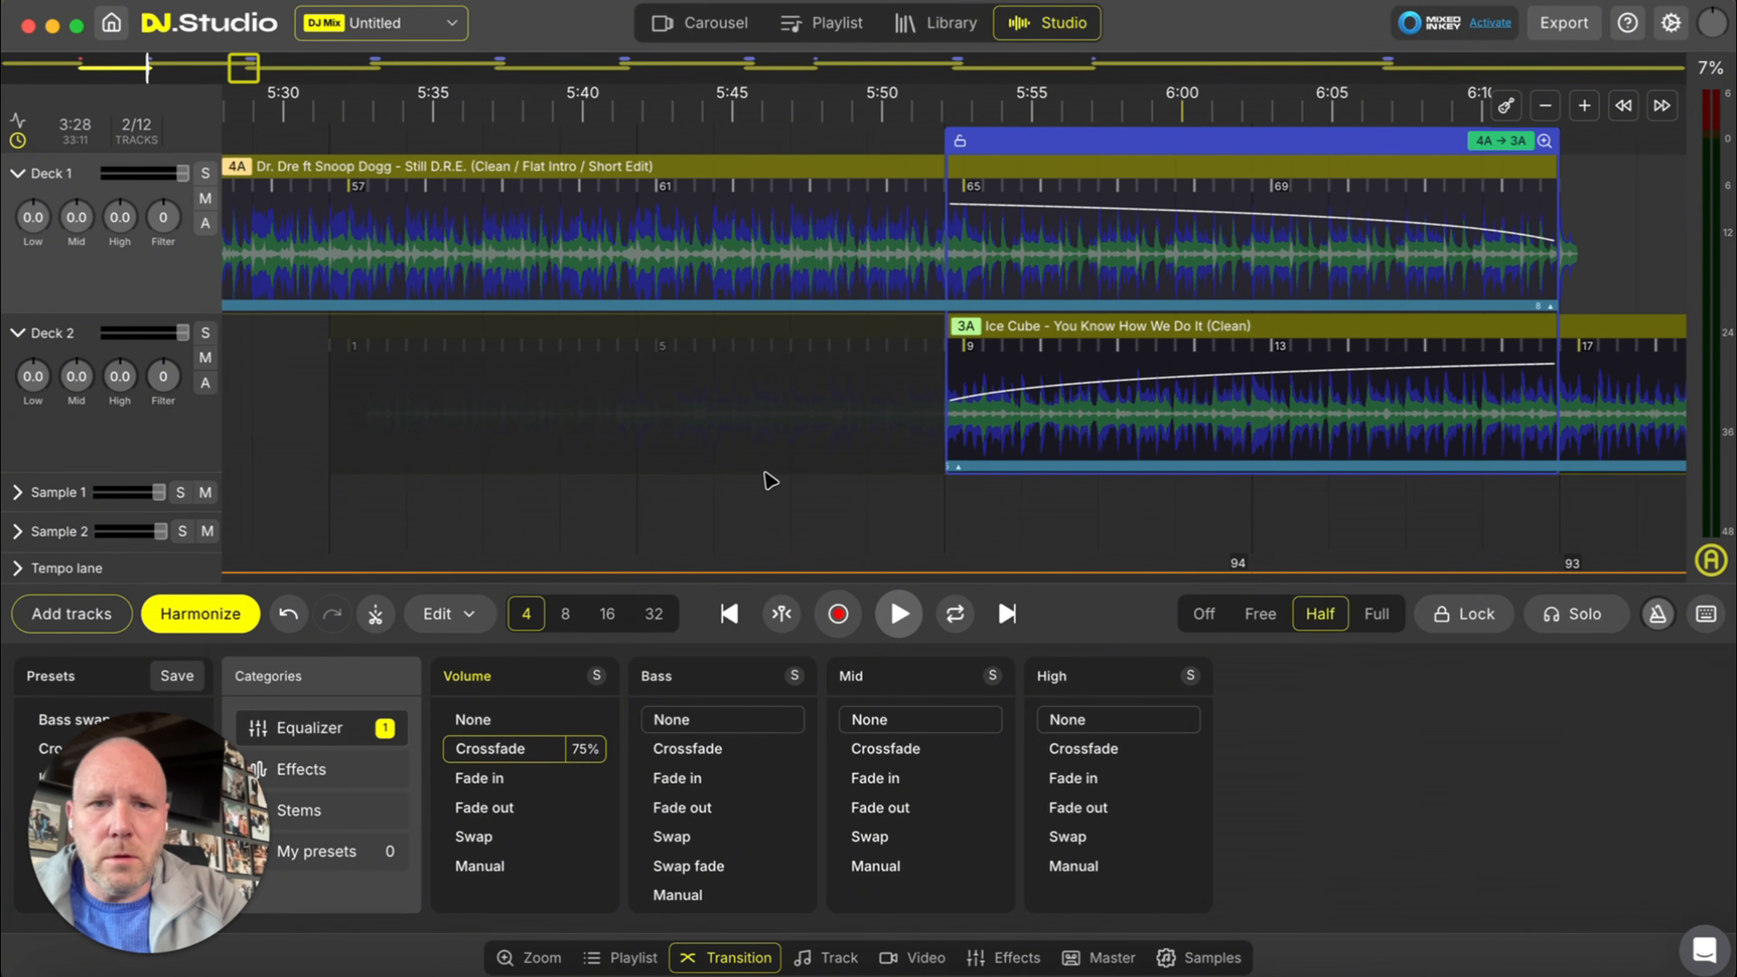
scroll(766, 474, "right", 20)
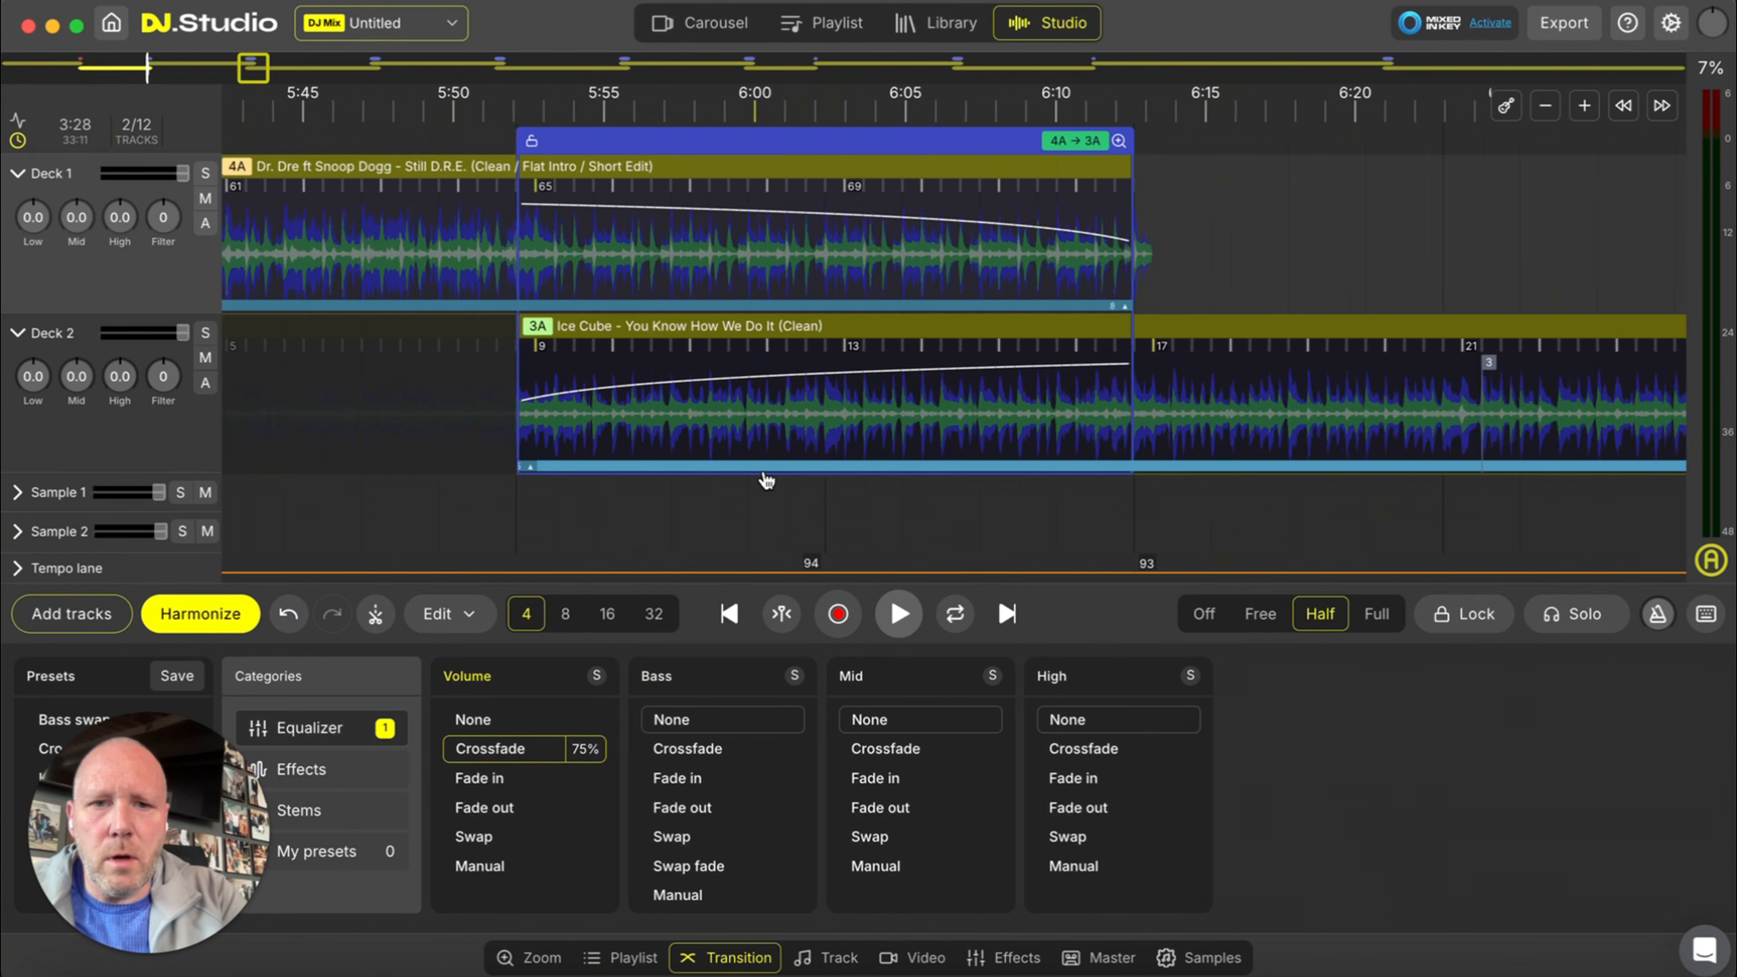
scroll(766, 479, "left", 18)
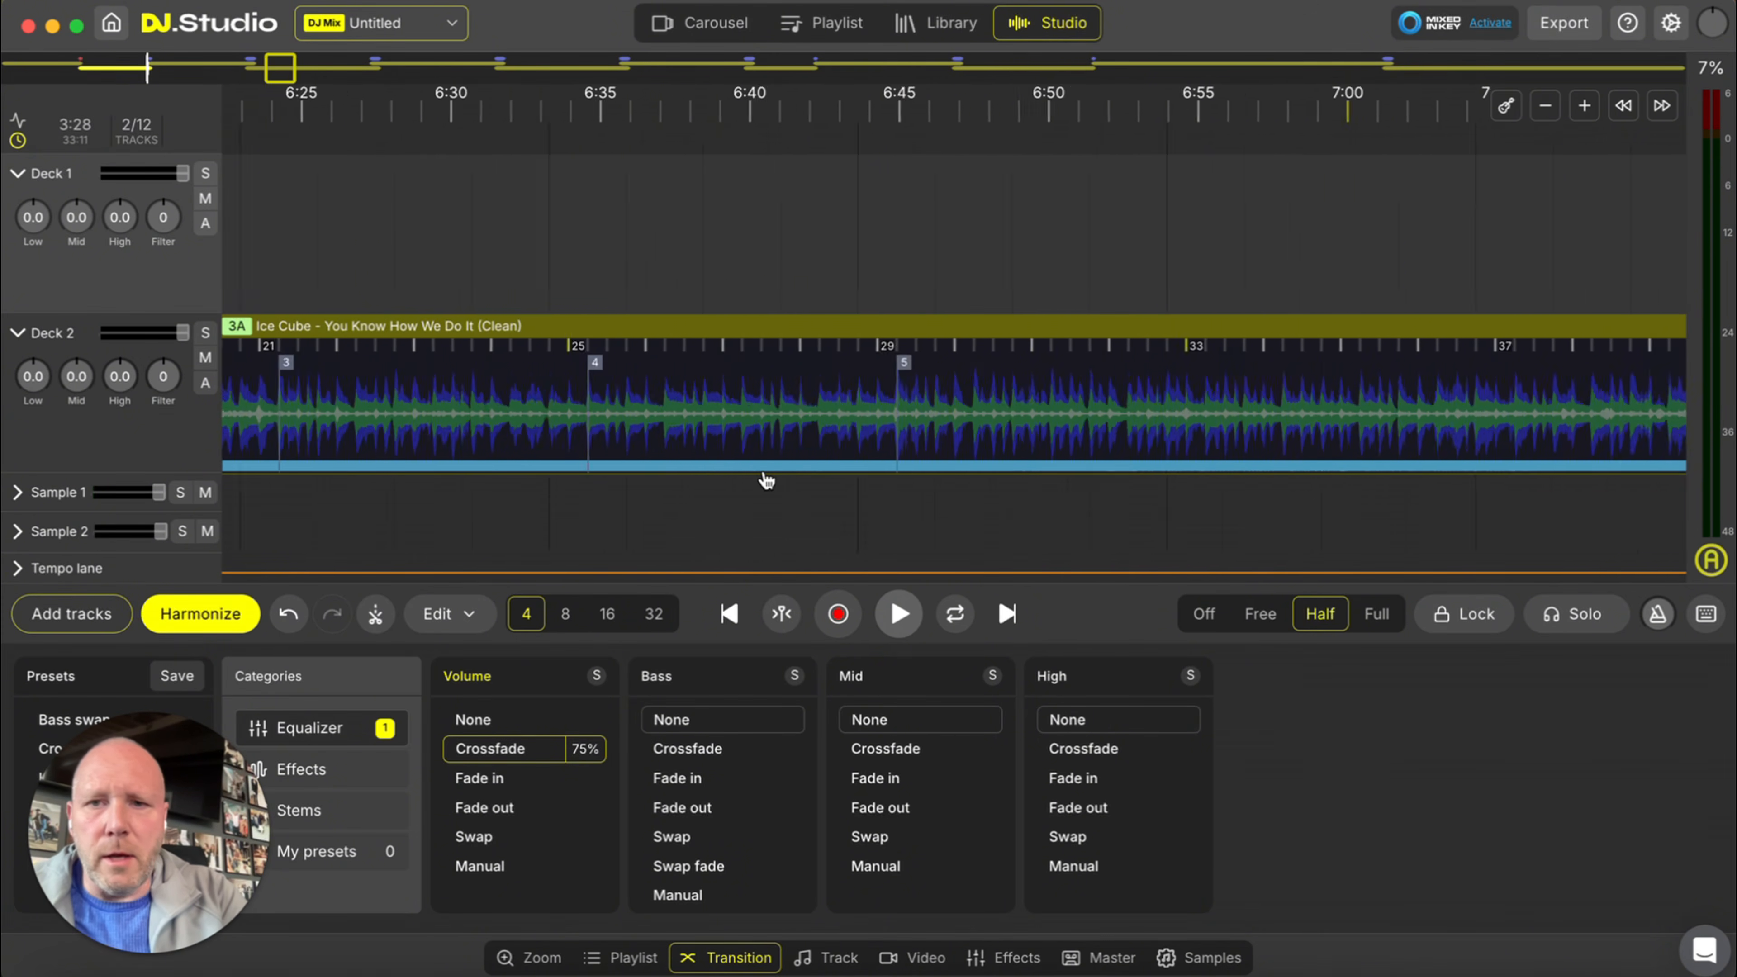
left_click(871, 139)
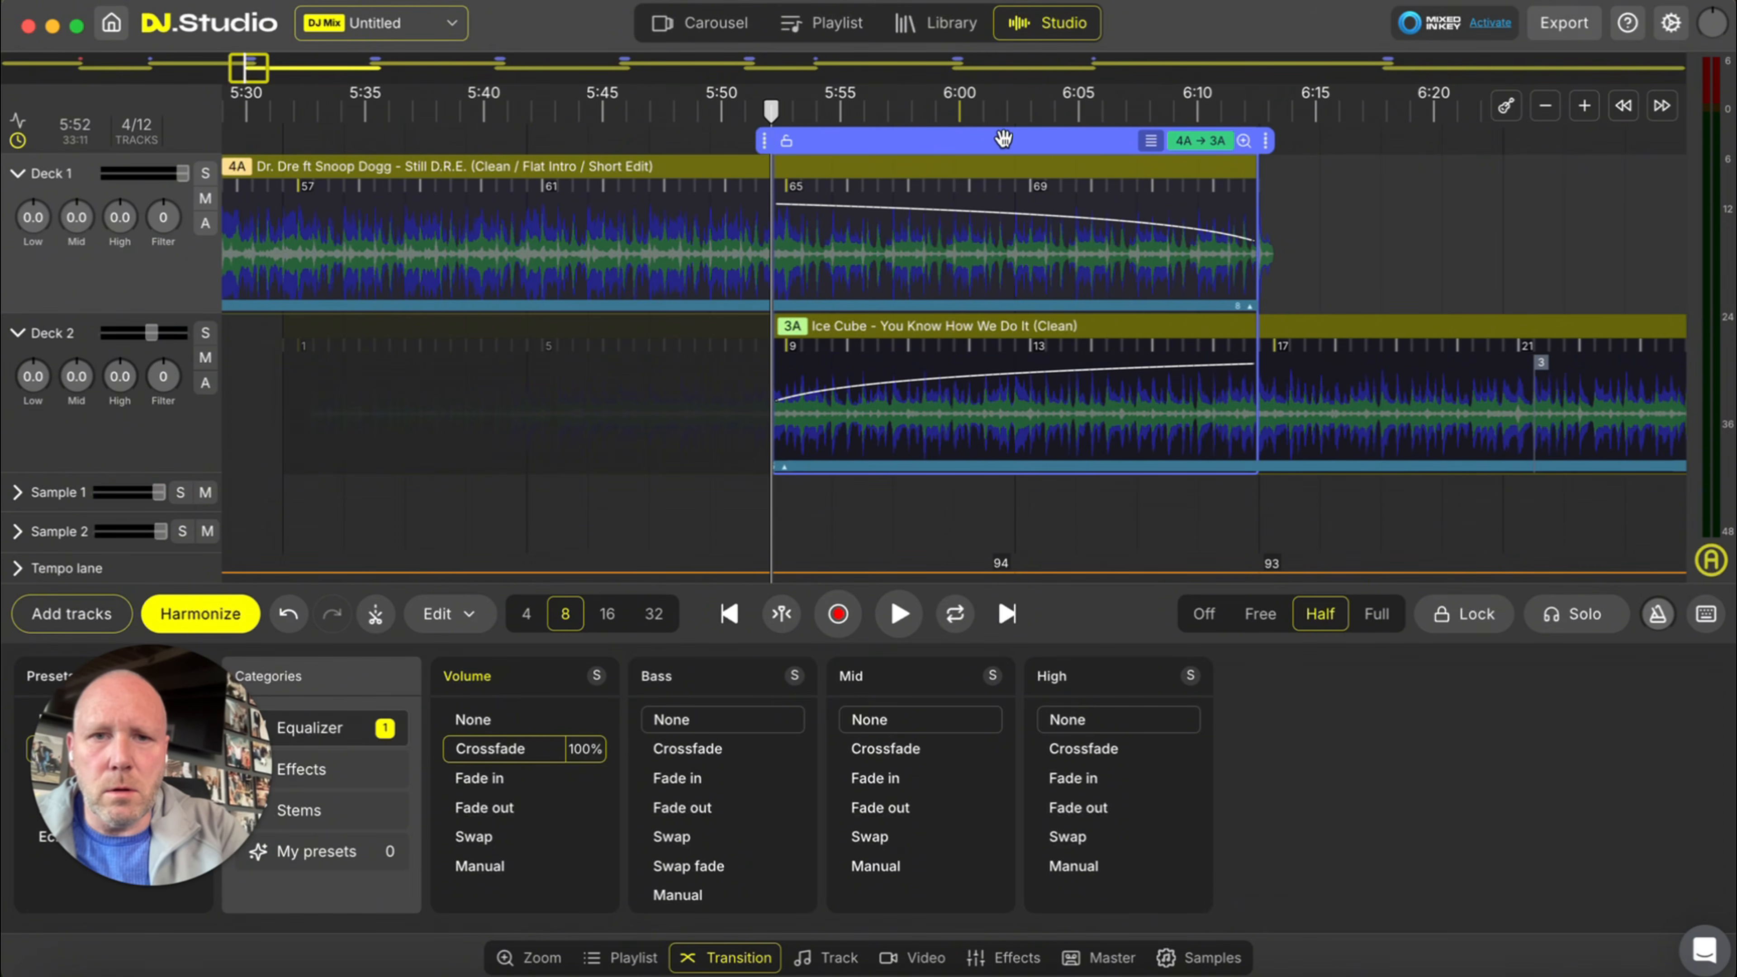
left_click_drag(1003, 139, 1027, 167)
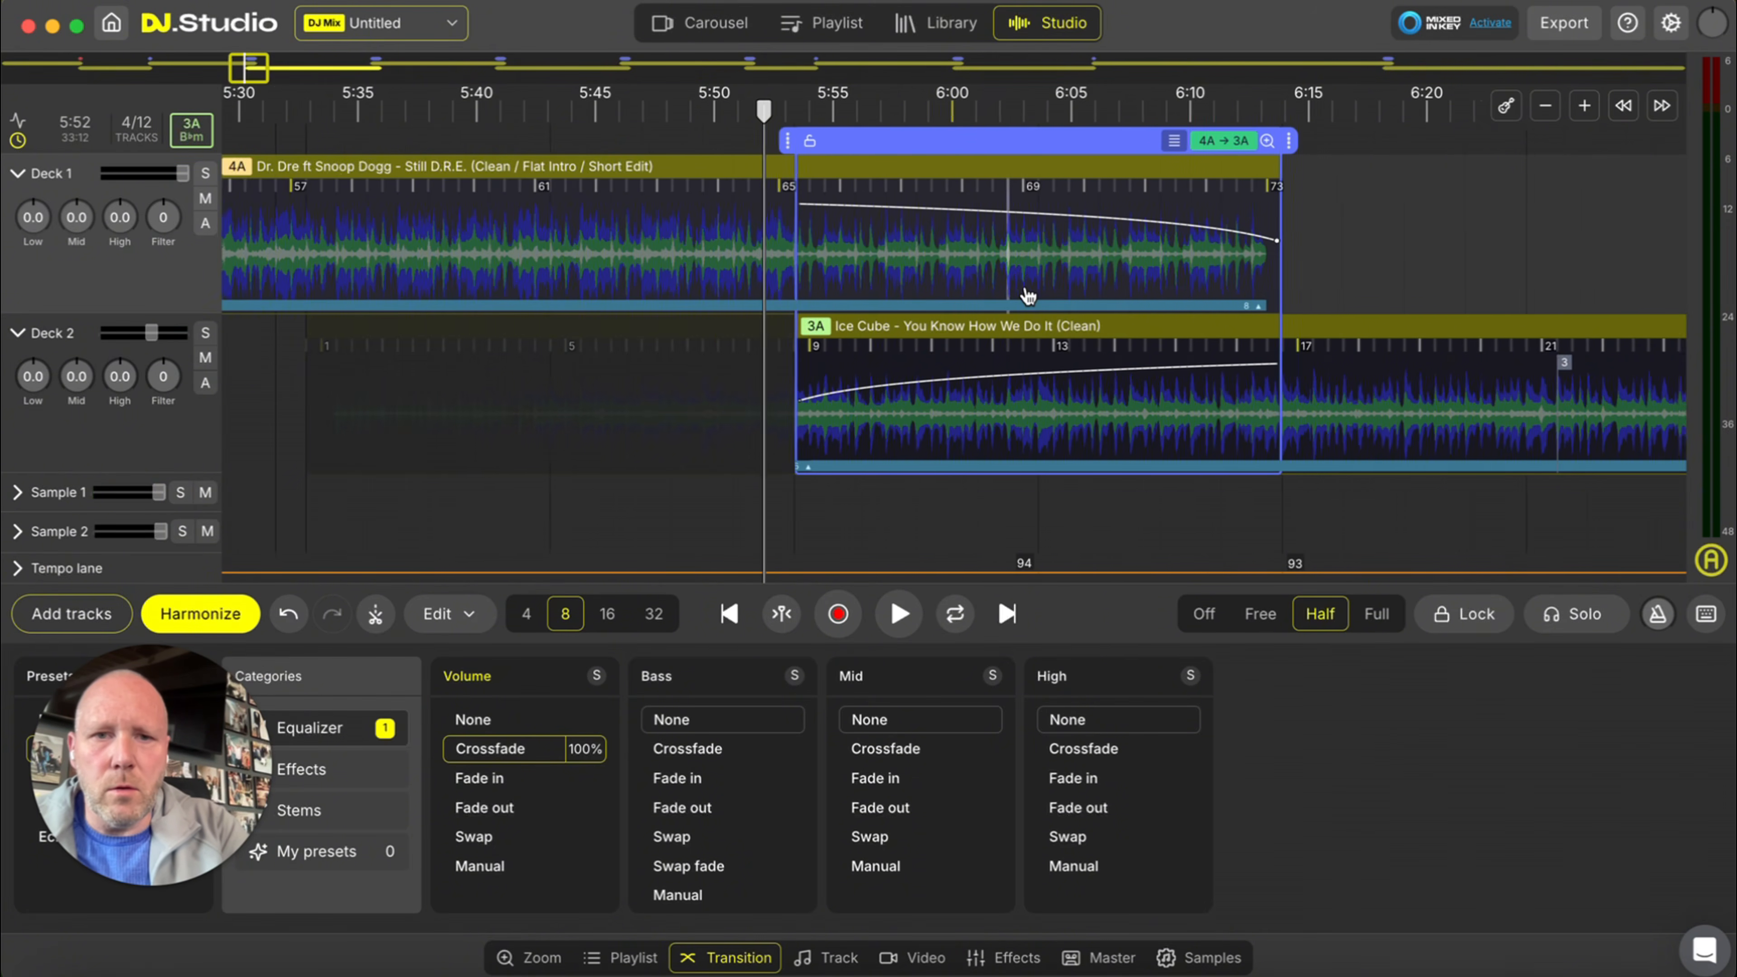
- Play the transition from You Know How We Do It to What You Want, starting at about 8:53, and pause near its end
scroll(1028, 296, "right", 15)
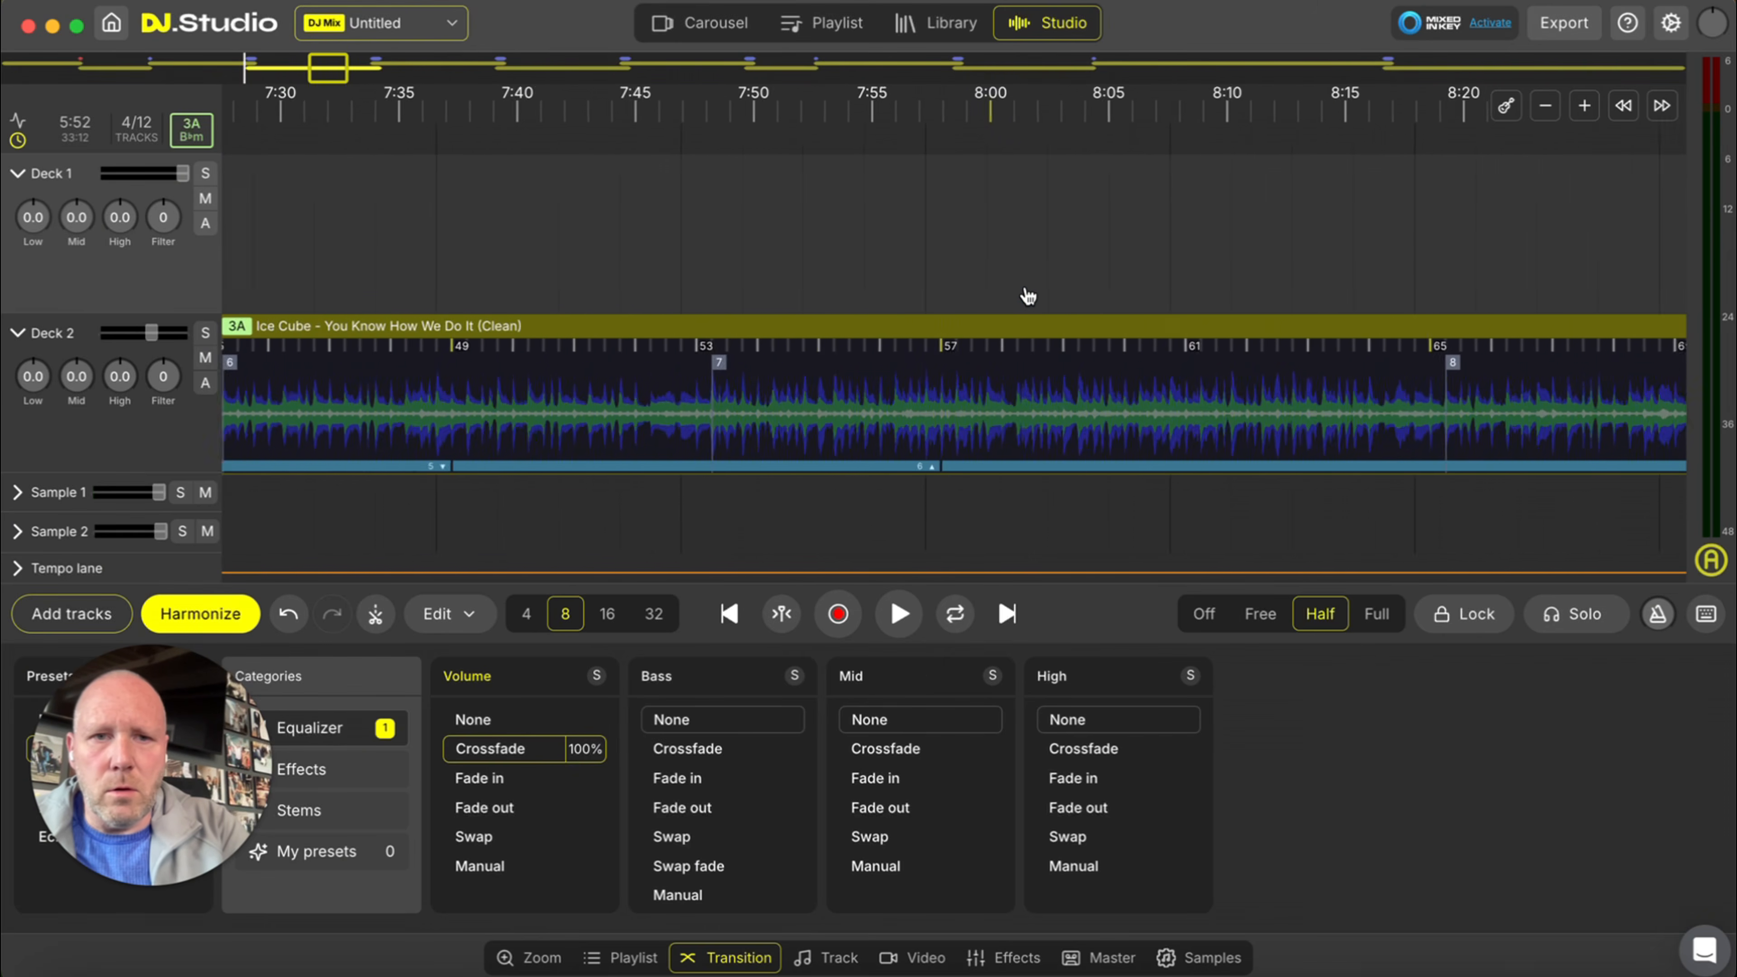
scroll(1028, 295, "right", 8)
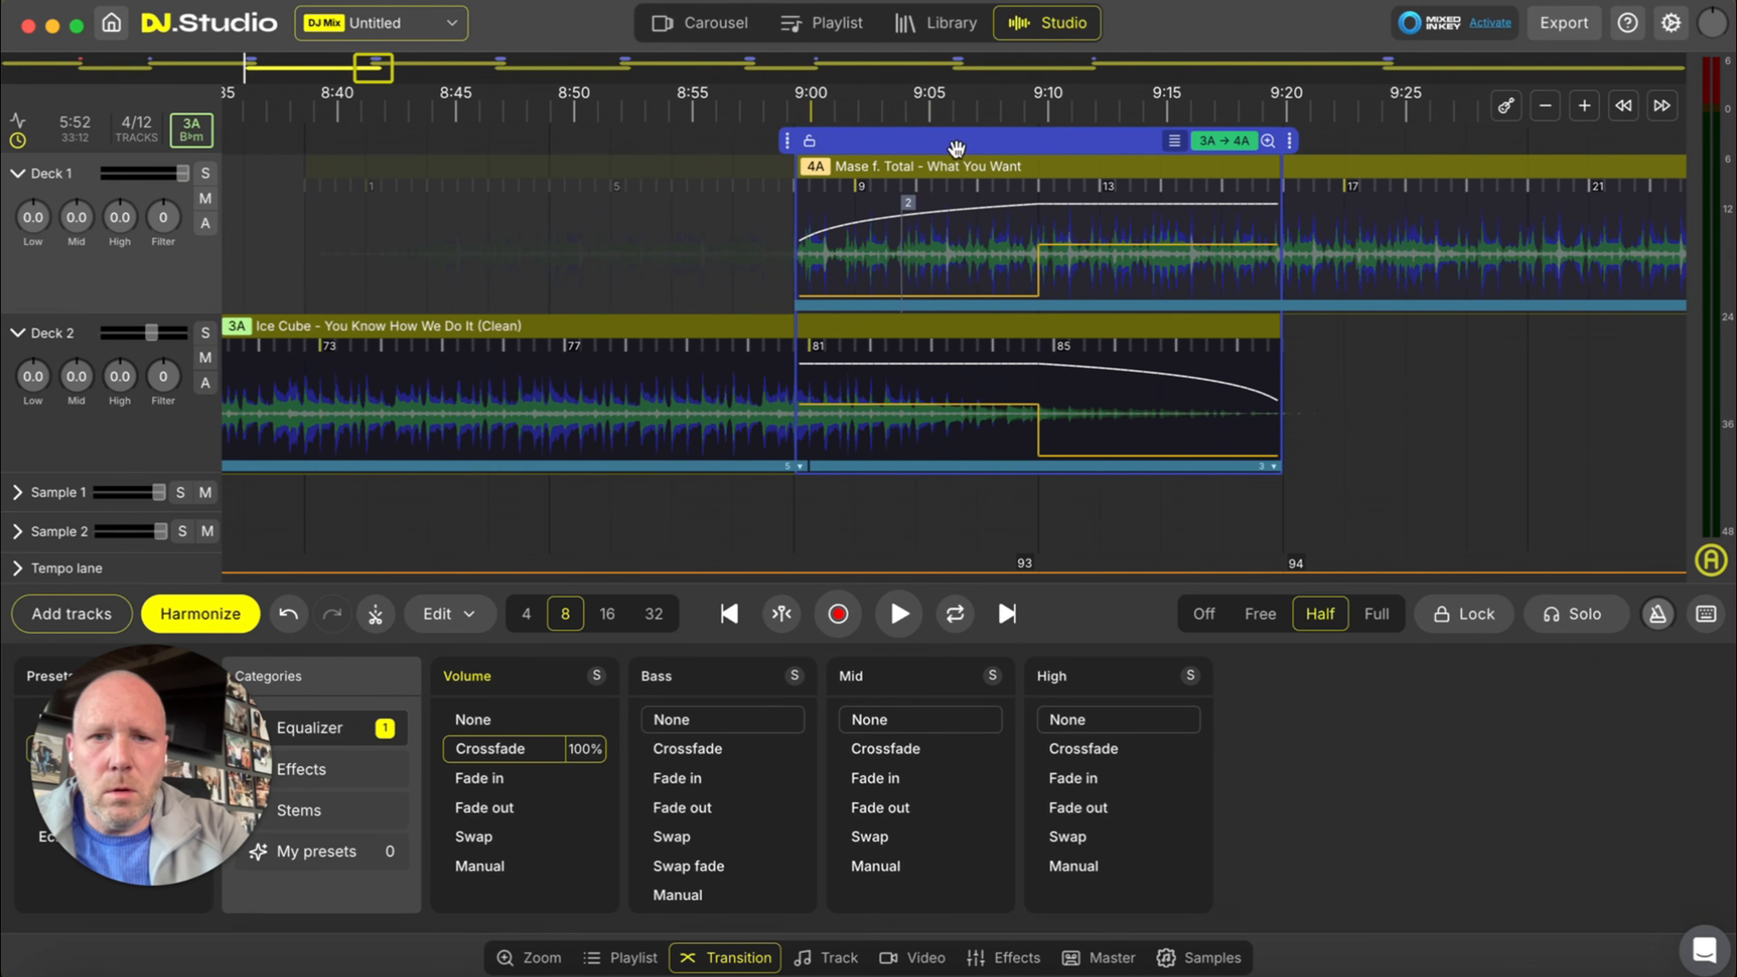
left_click(658, 111)
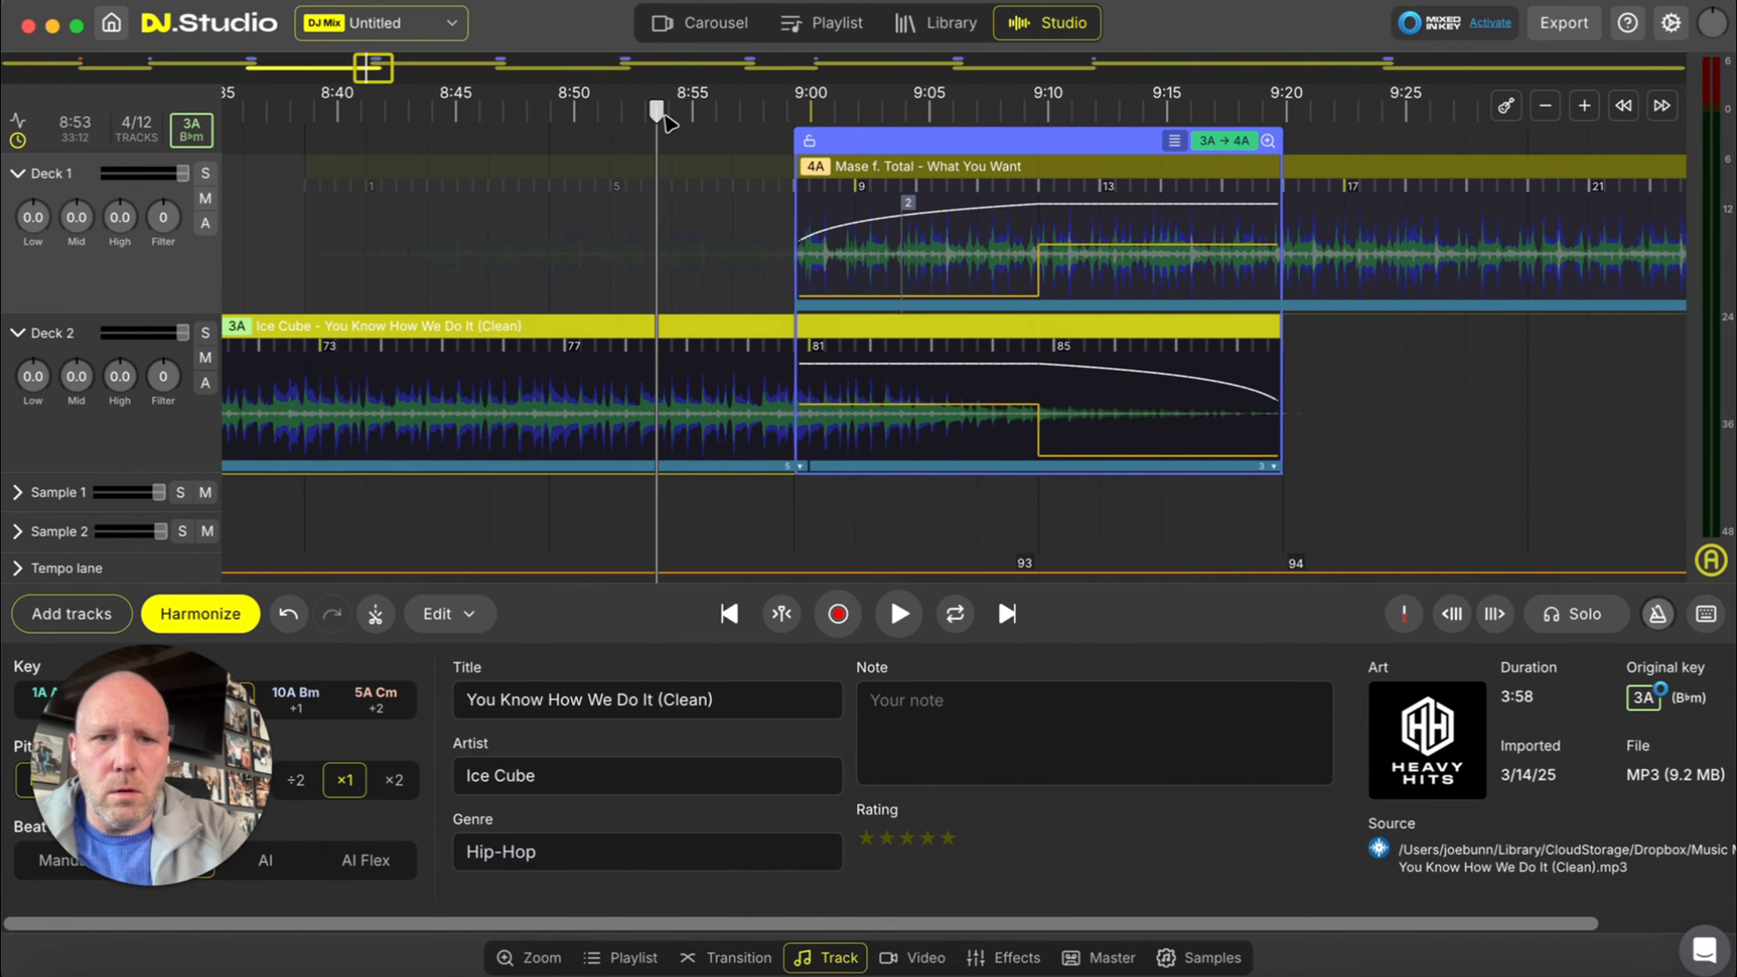
key("space")
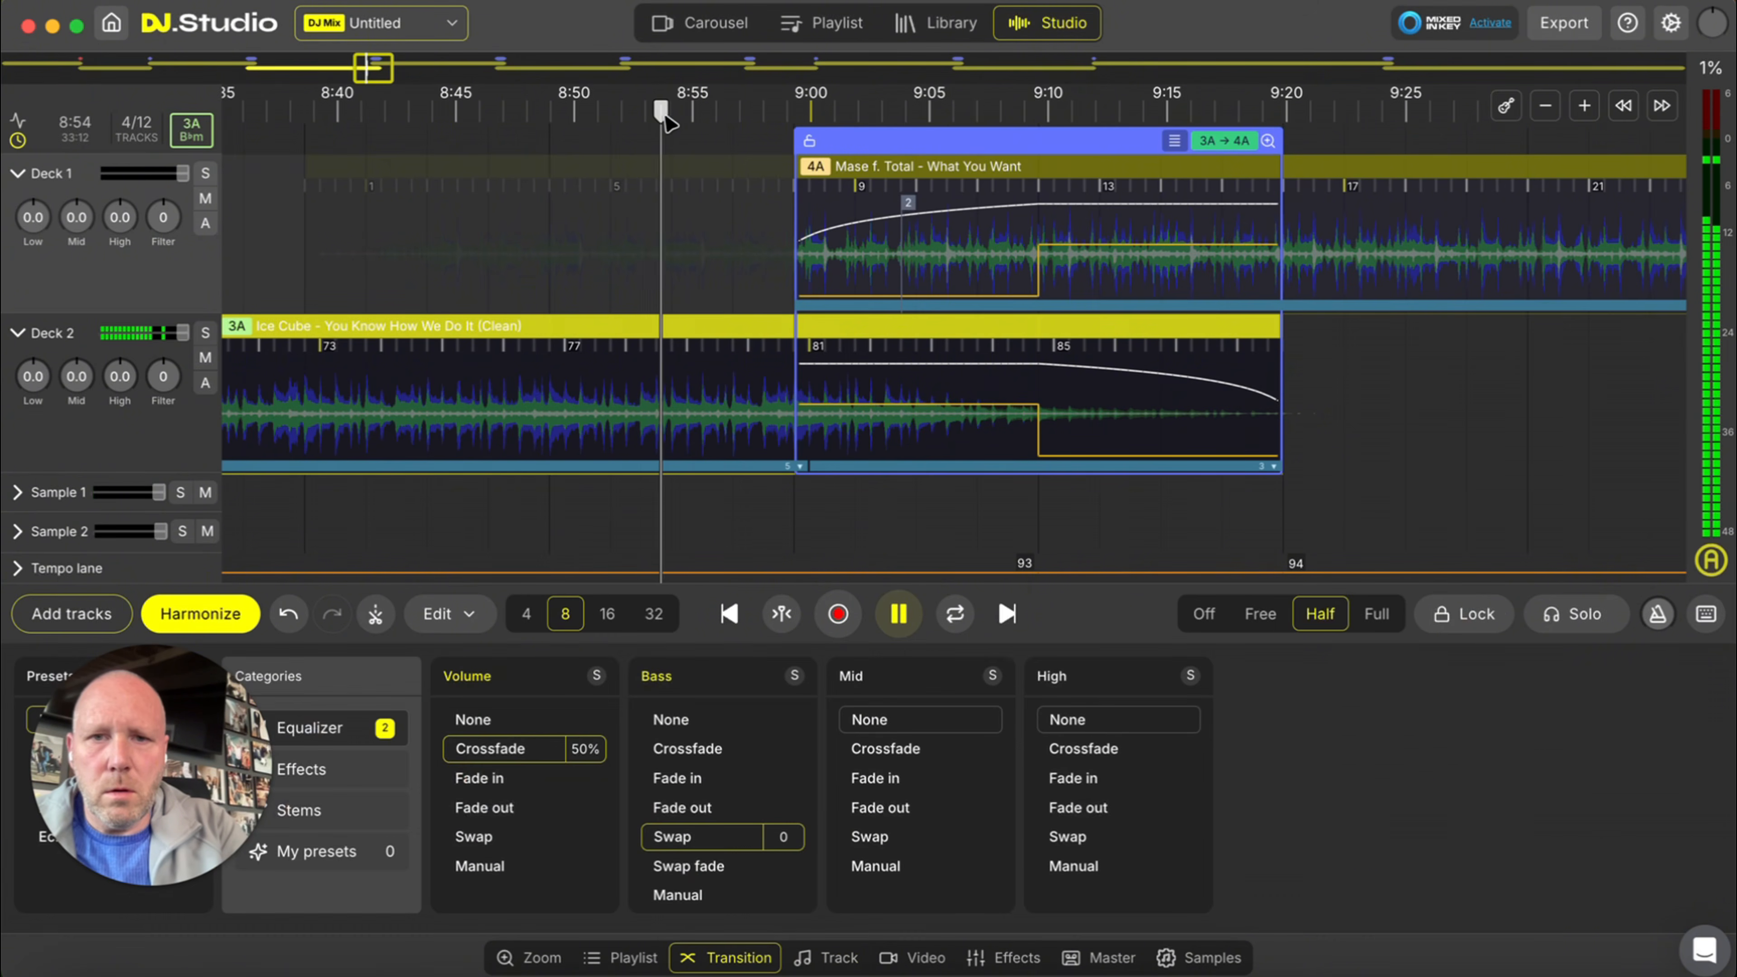
left_click_drag(155, 717, 152, 491)
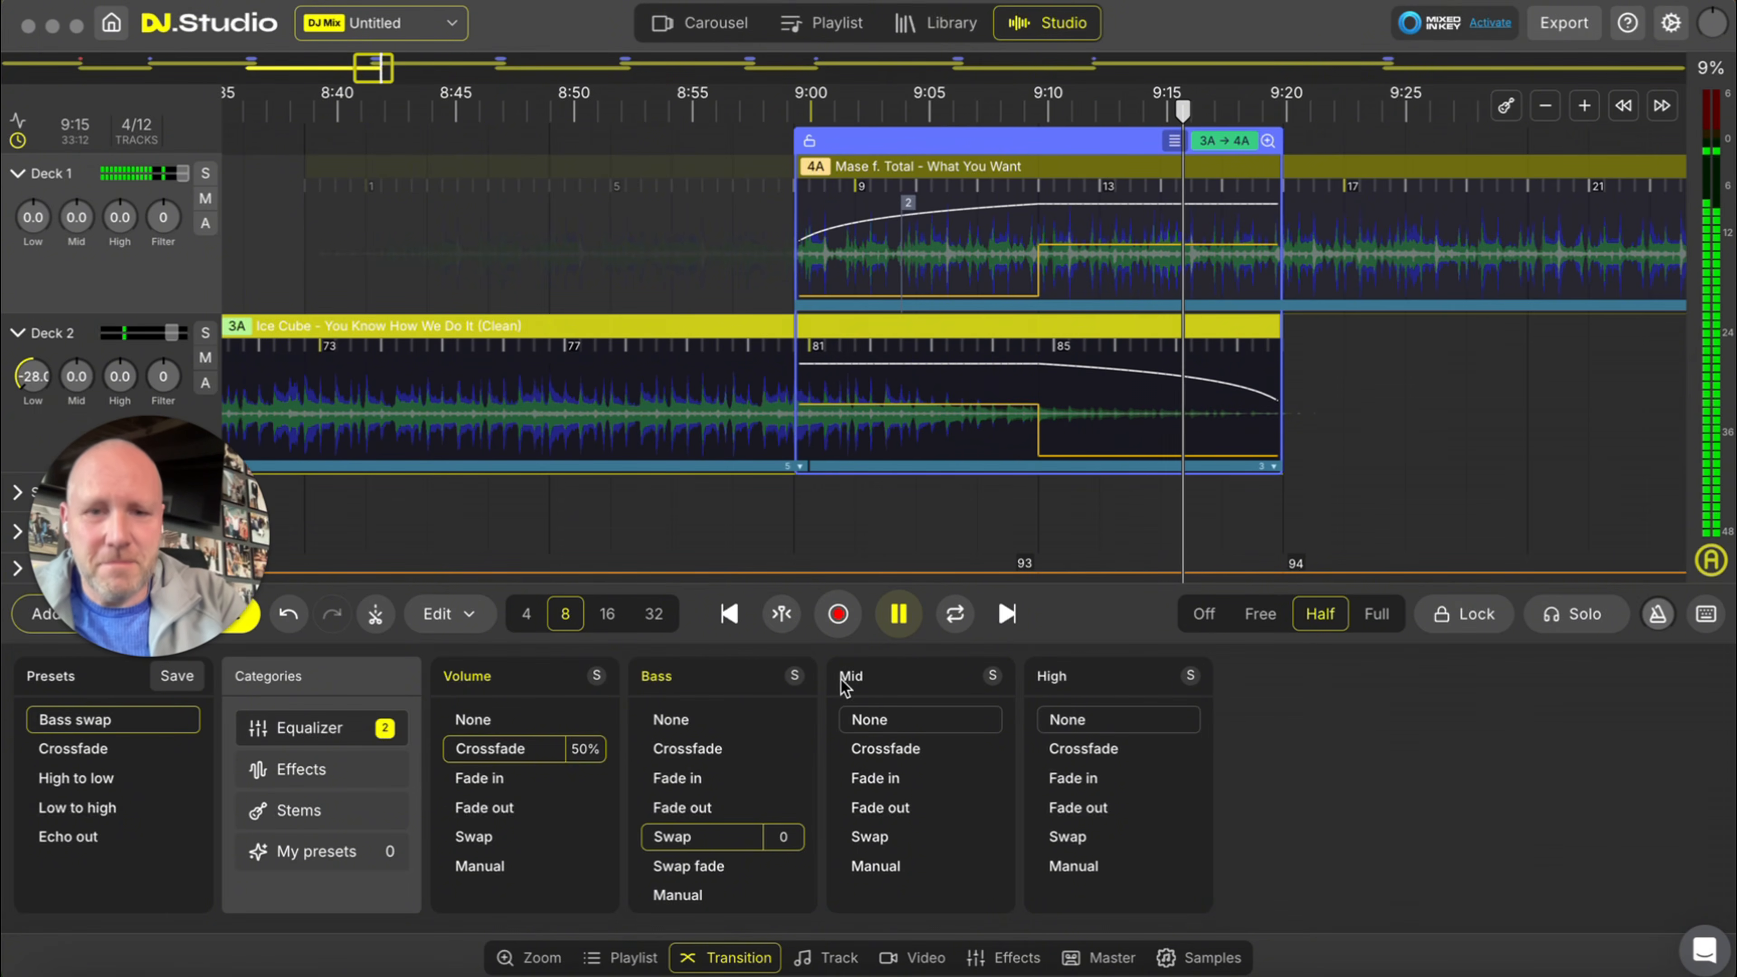
left_click(900, 615)
left_click(900, 615)
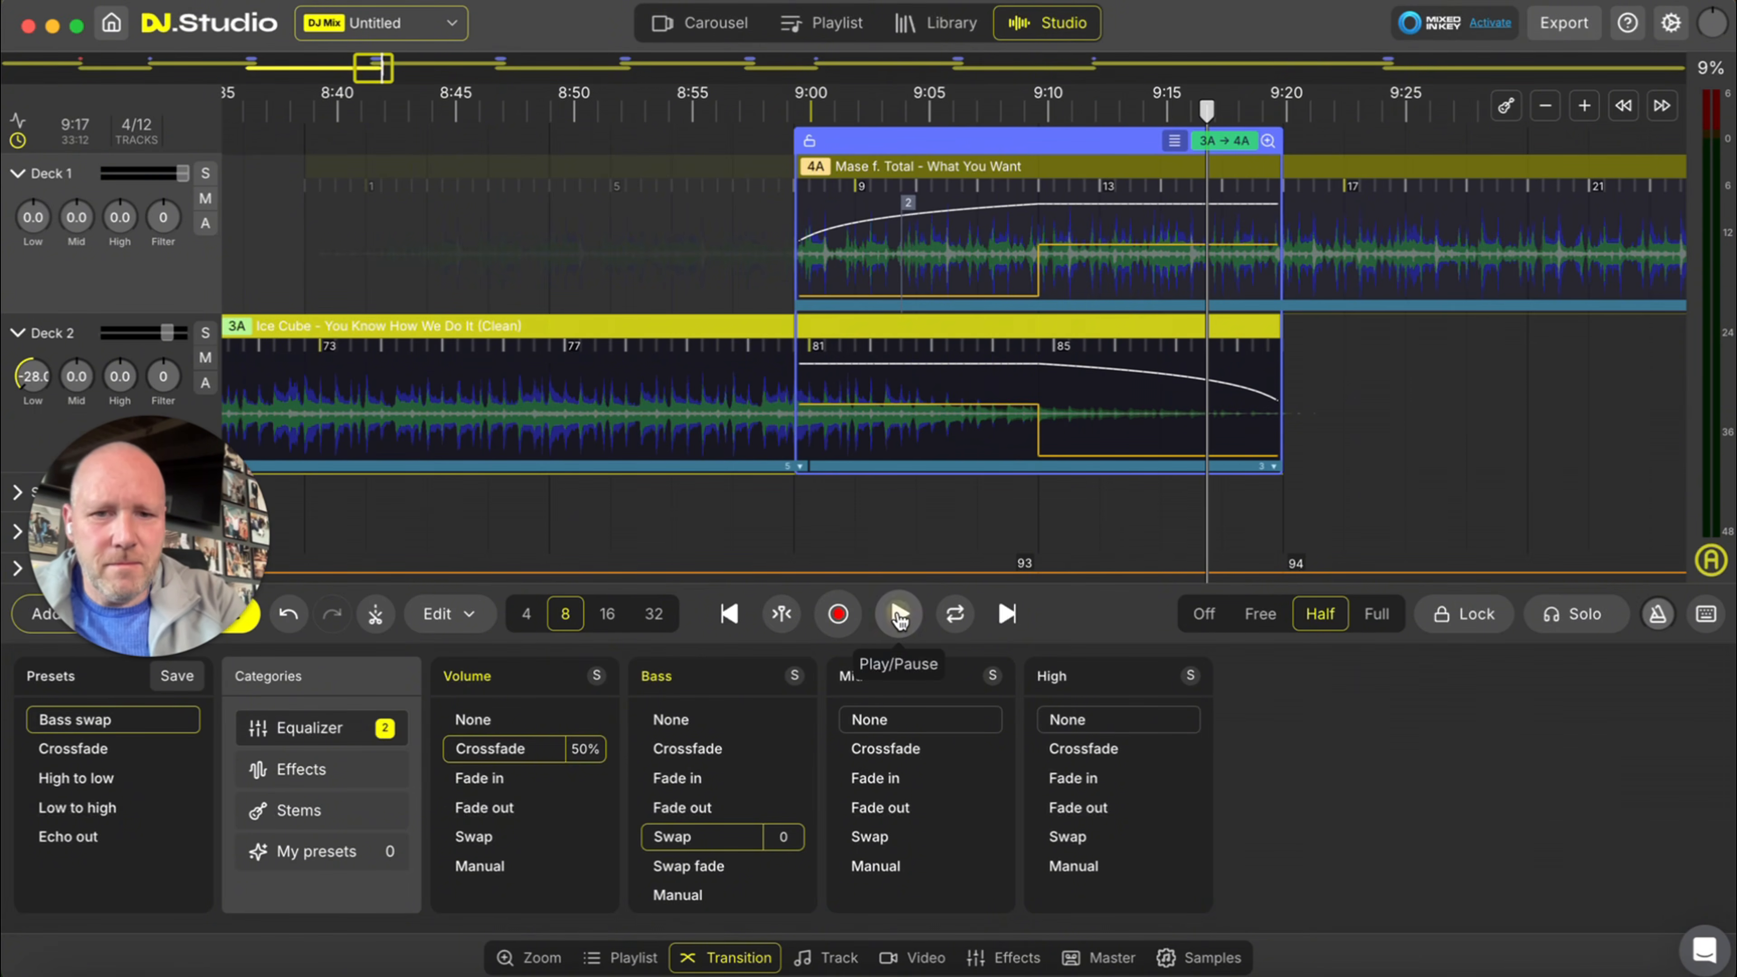
- Apply the Crossfade preset to the transition from Still Not A Player to Hypnotize and play it through from shortly before its start
scroll(990, 492, "right", 15)
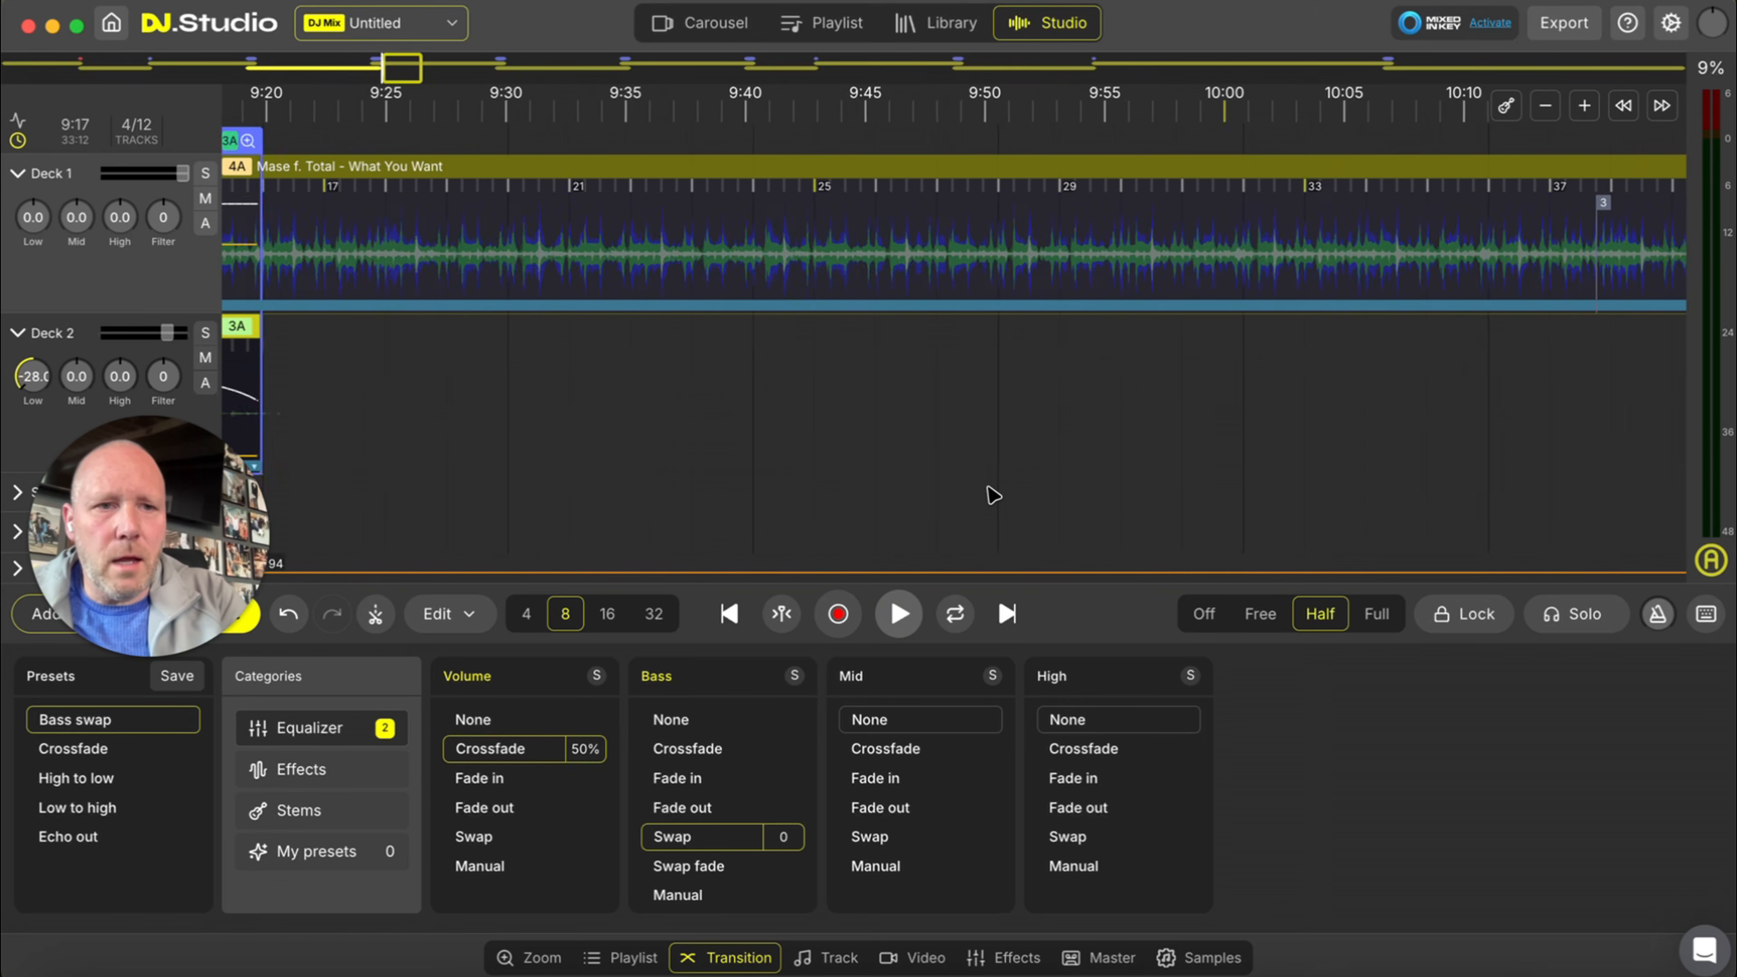
scroll(993, 494, "right", 4)
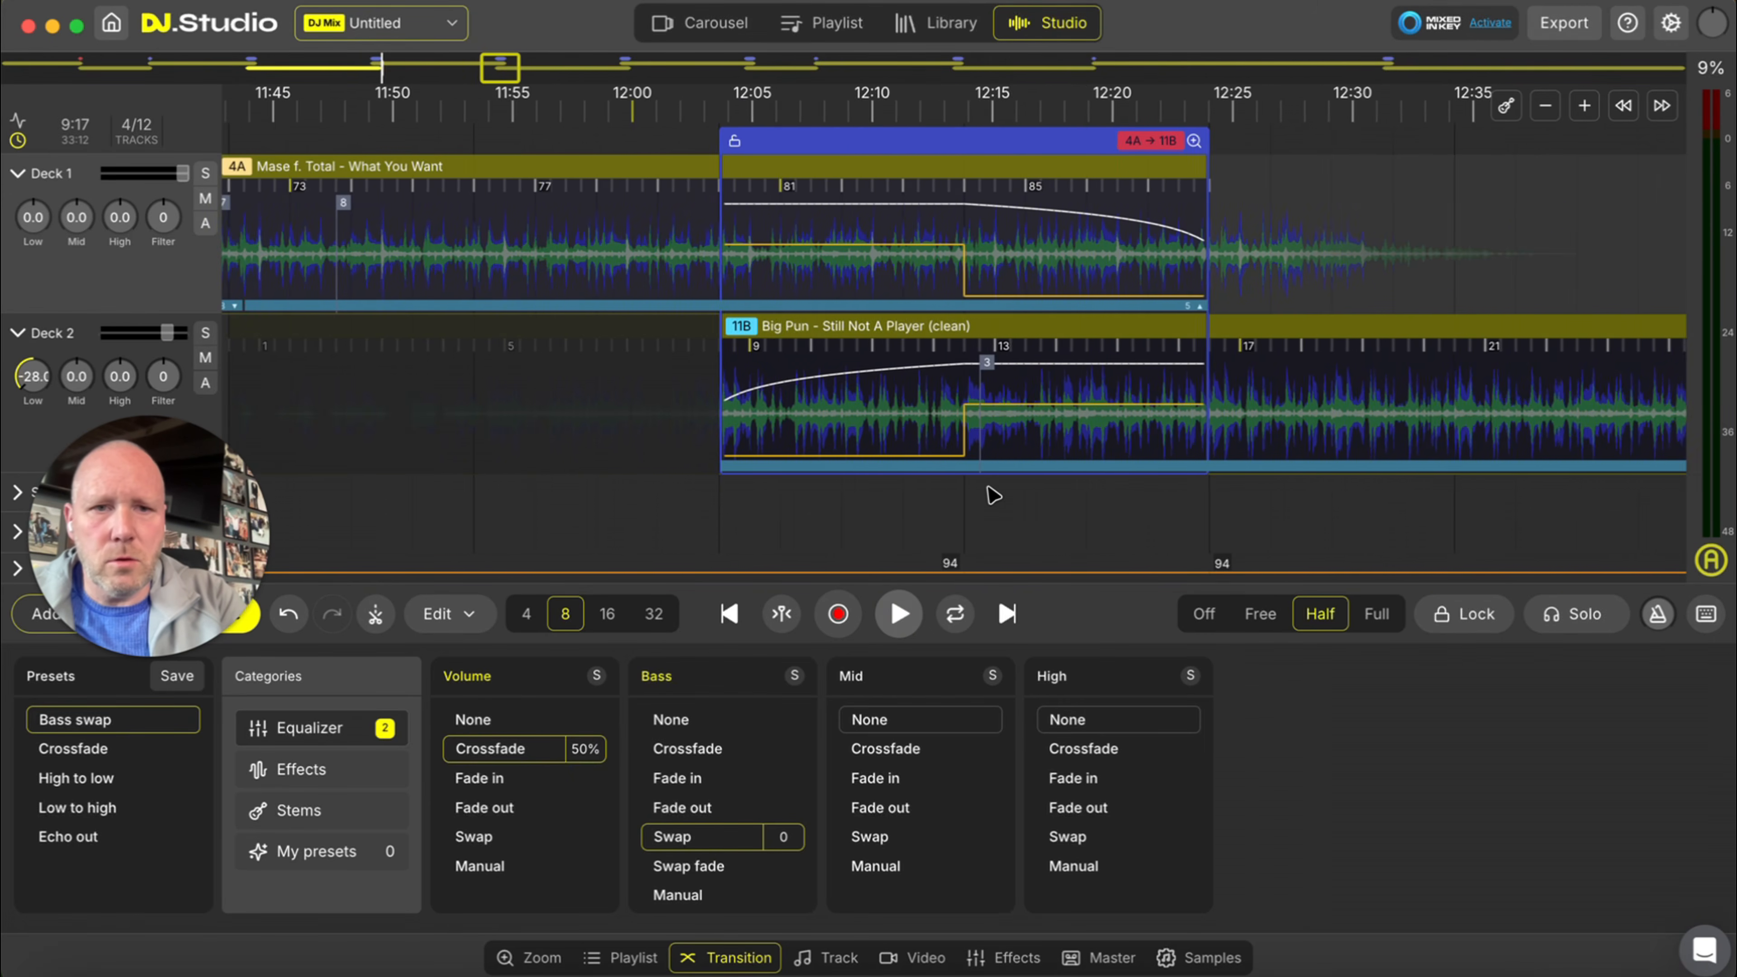
scroll(992, 493, "right", 2)
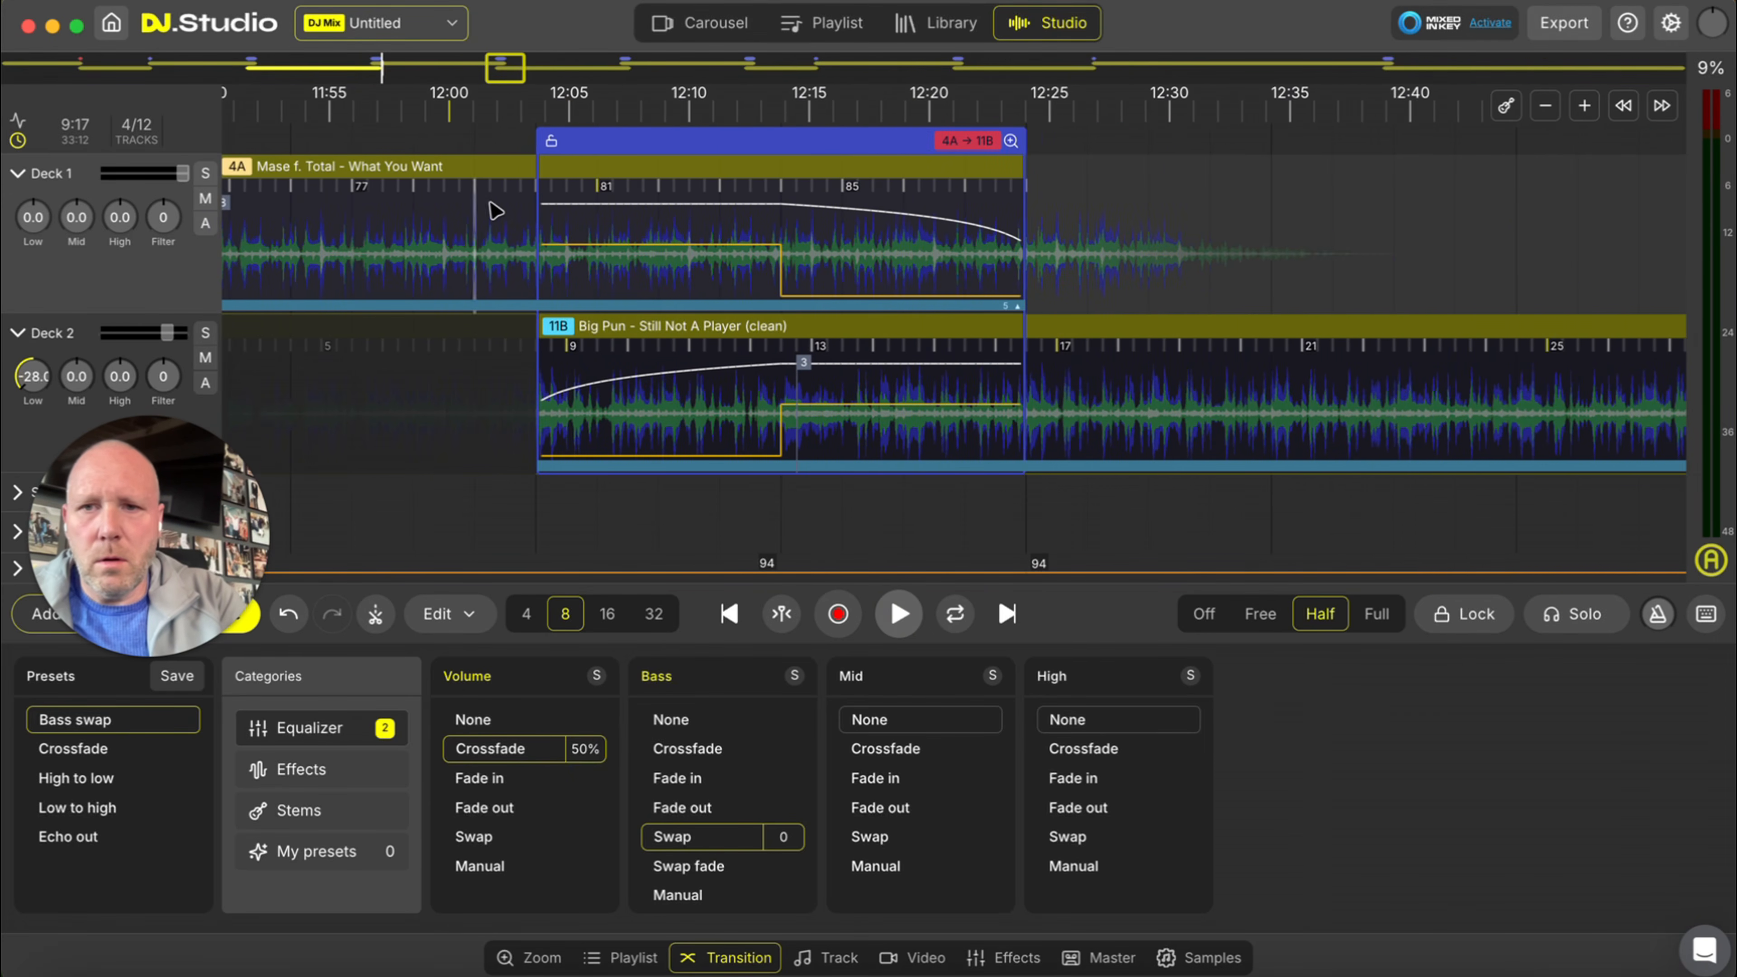
scroll(496, 211, "right", 20)
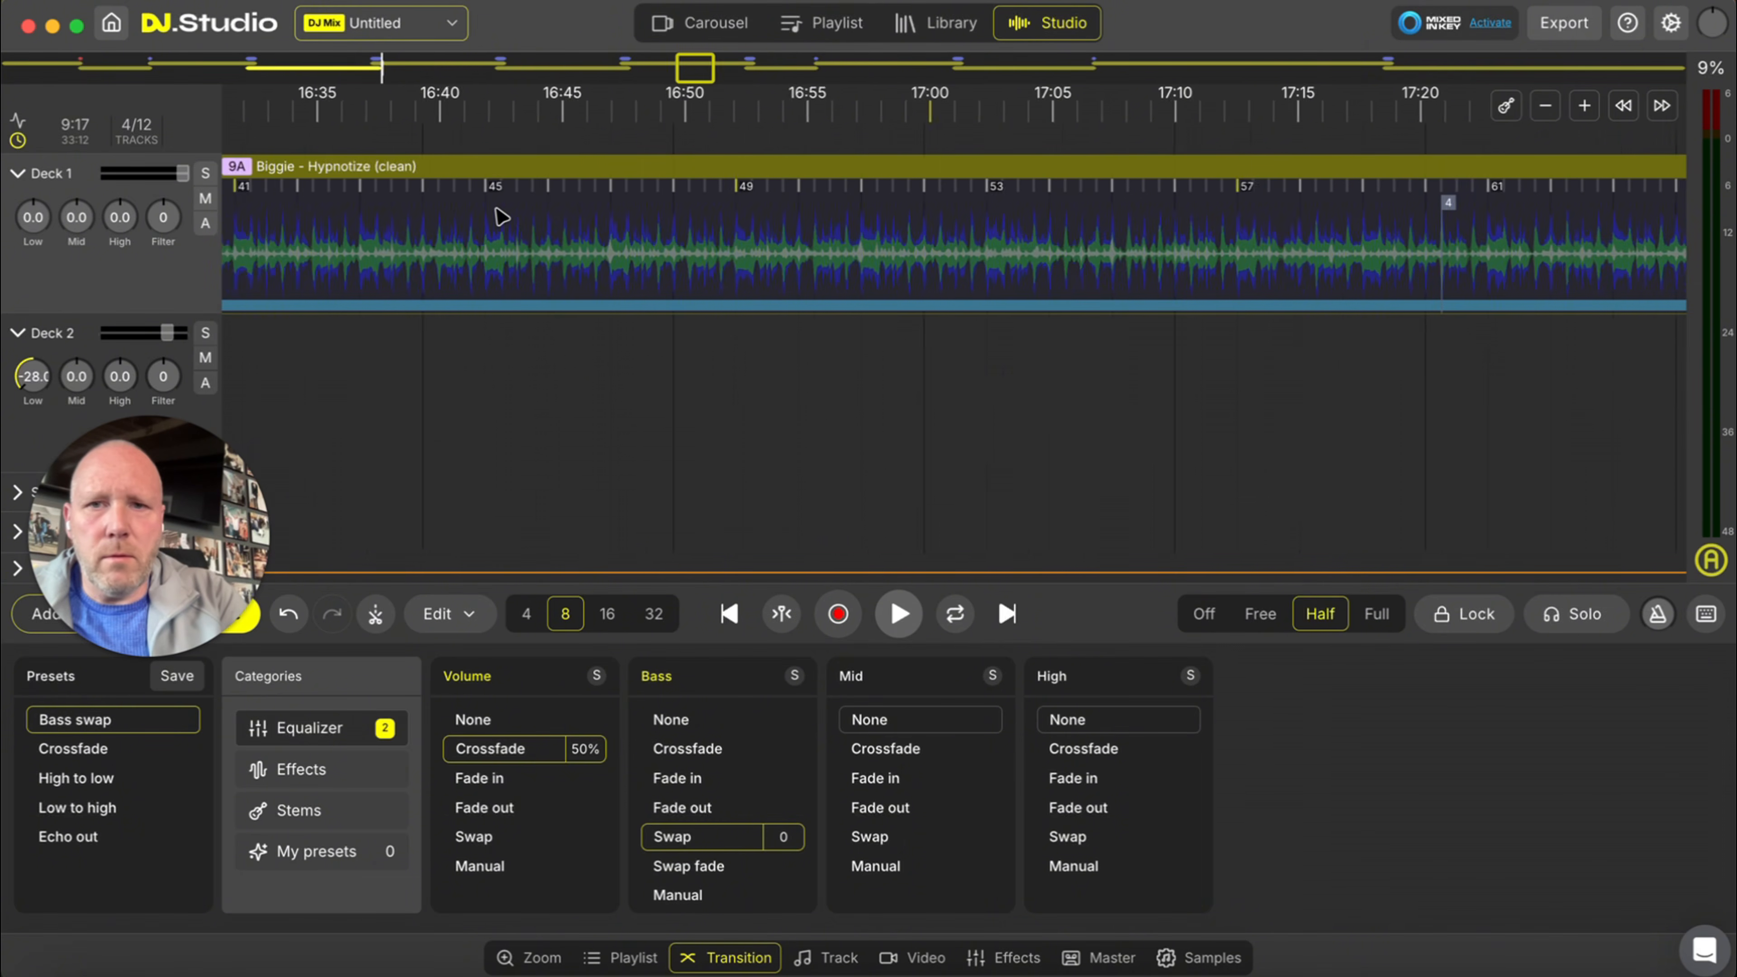
scroll(501, 217, "left", 9)
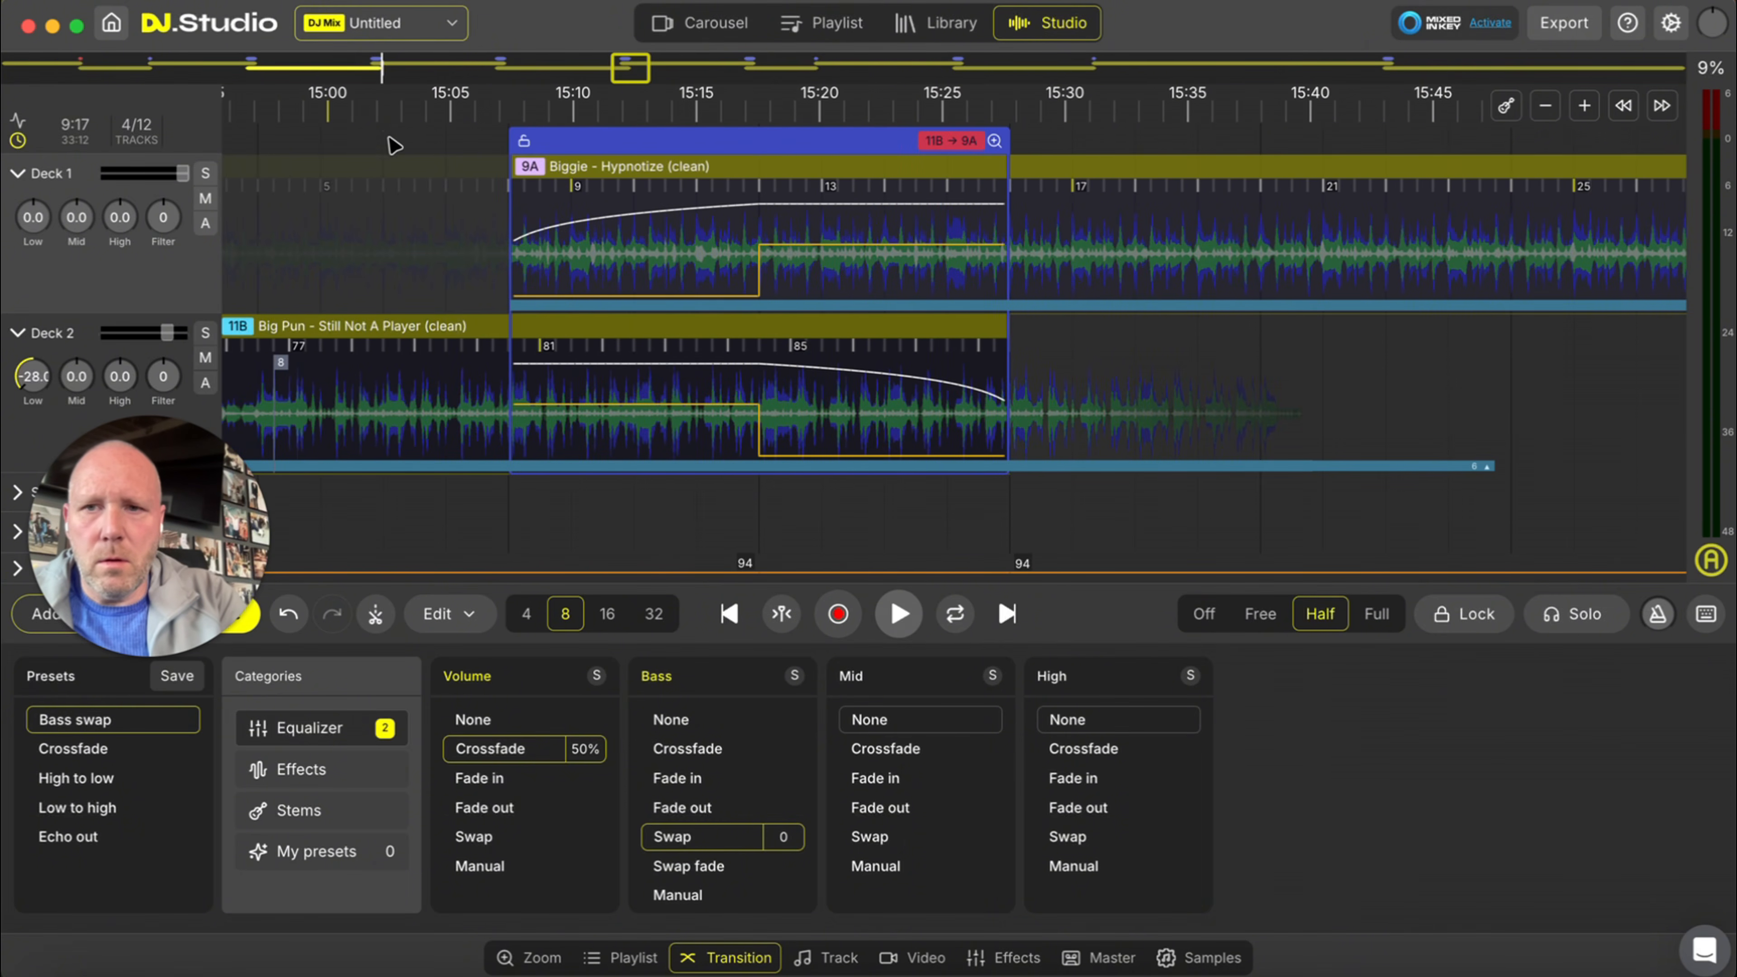
left_click(351, 411)
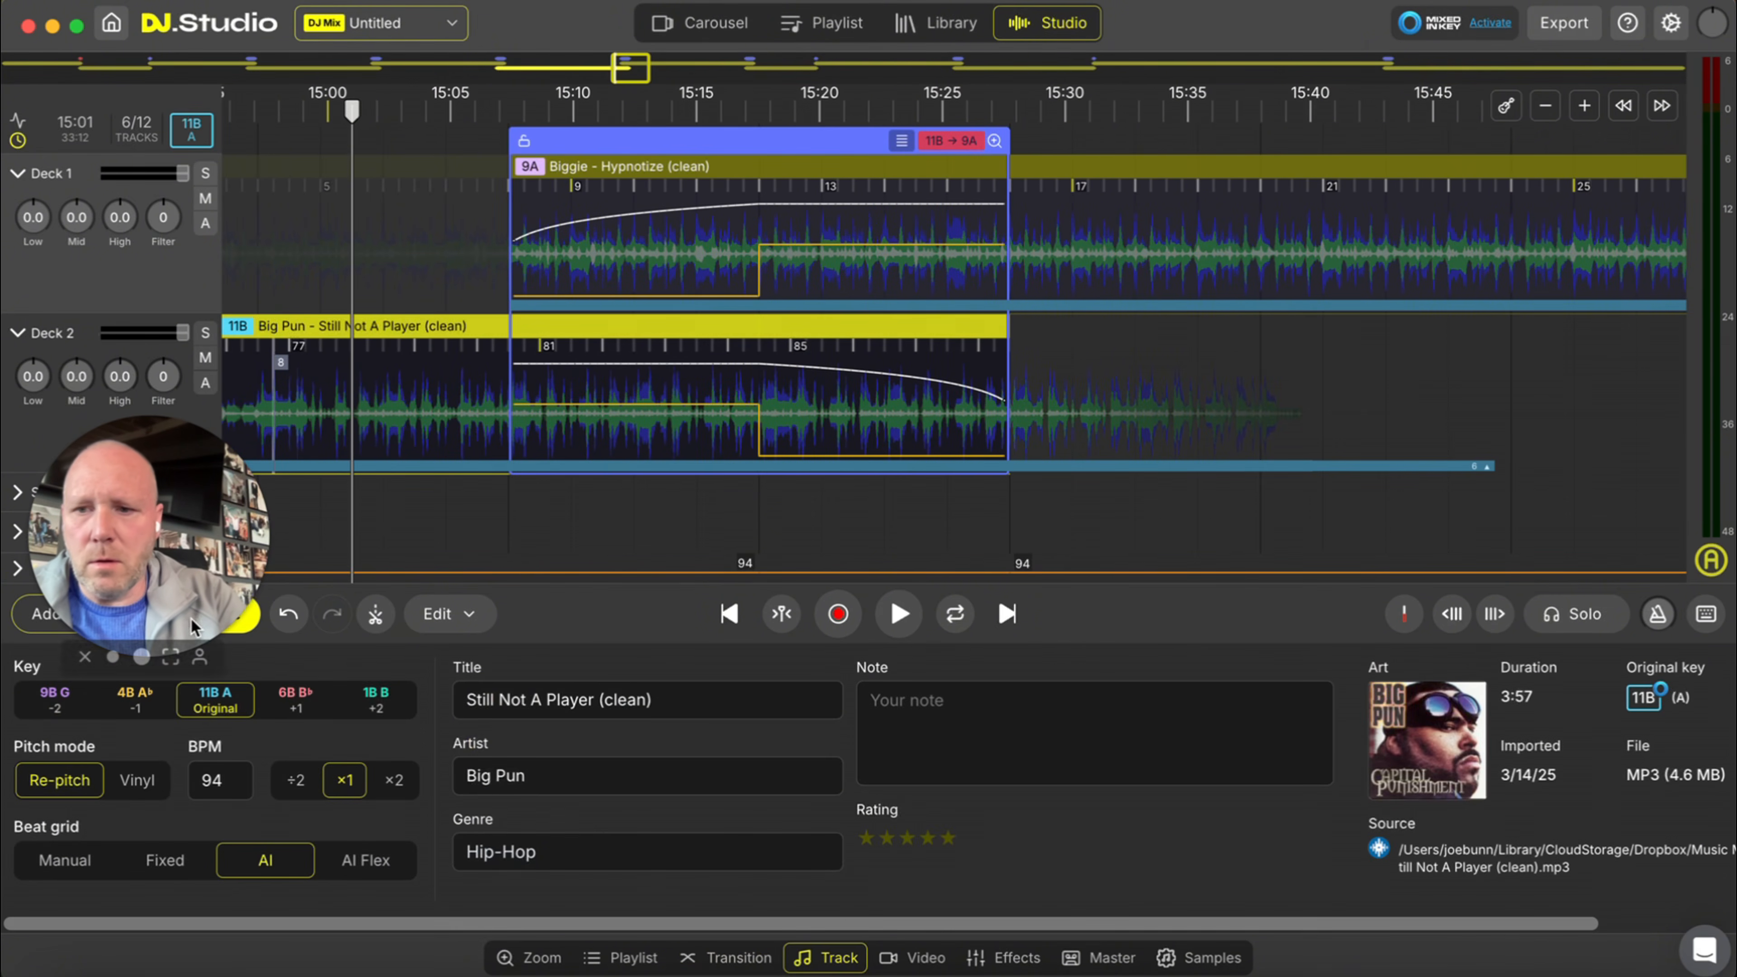
left_click(726, 957)
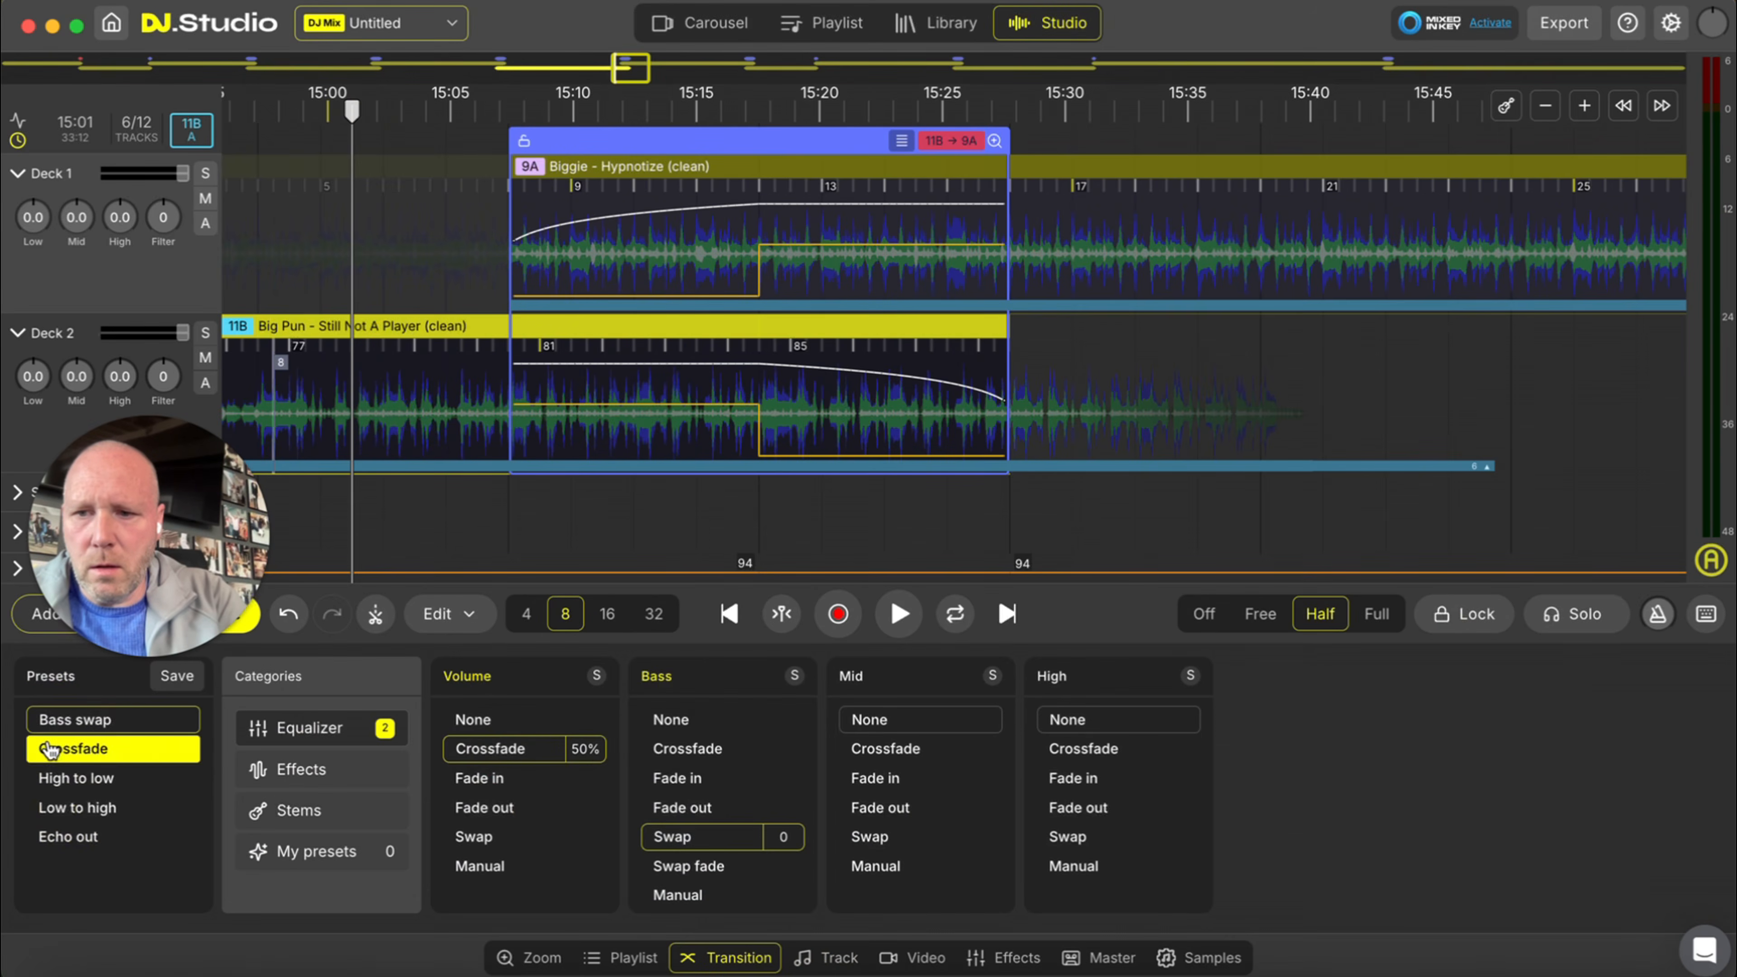
left_click(95, 749)
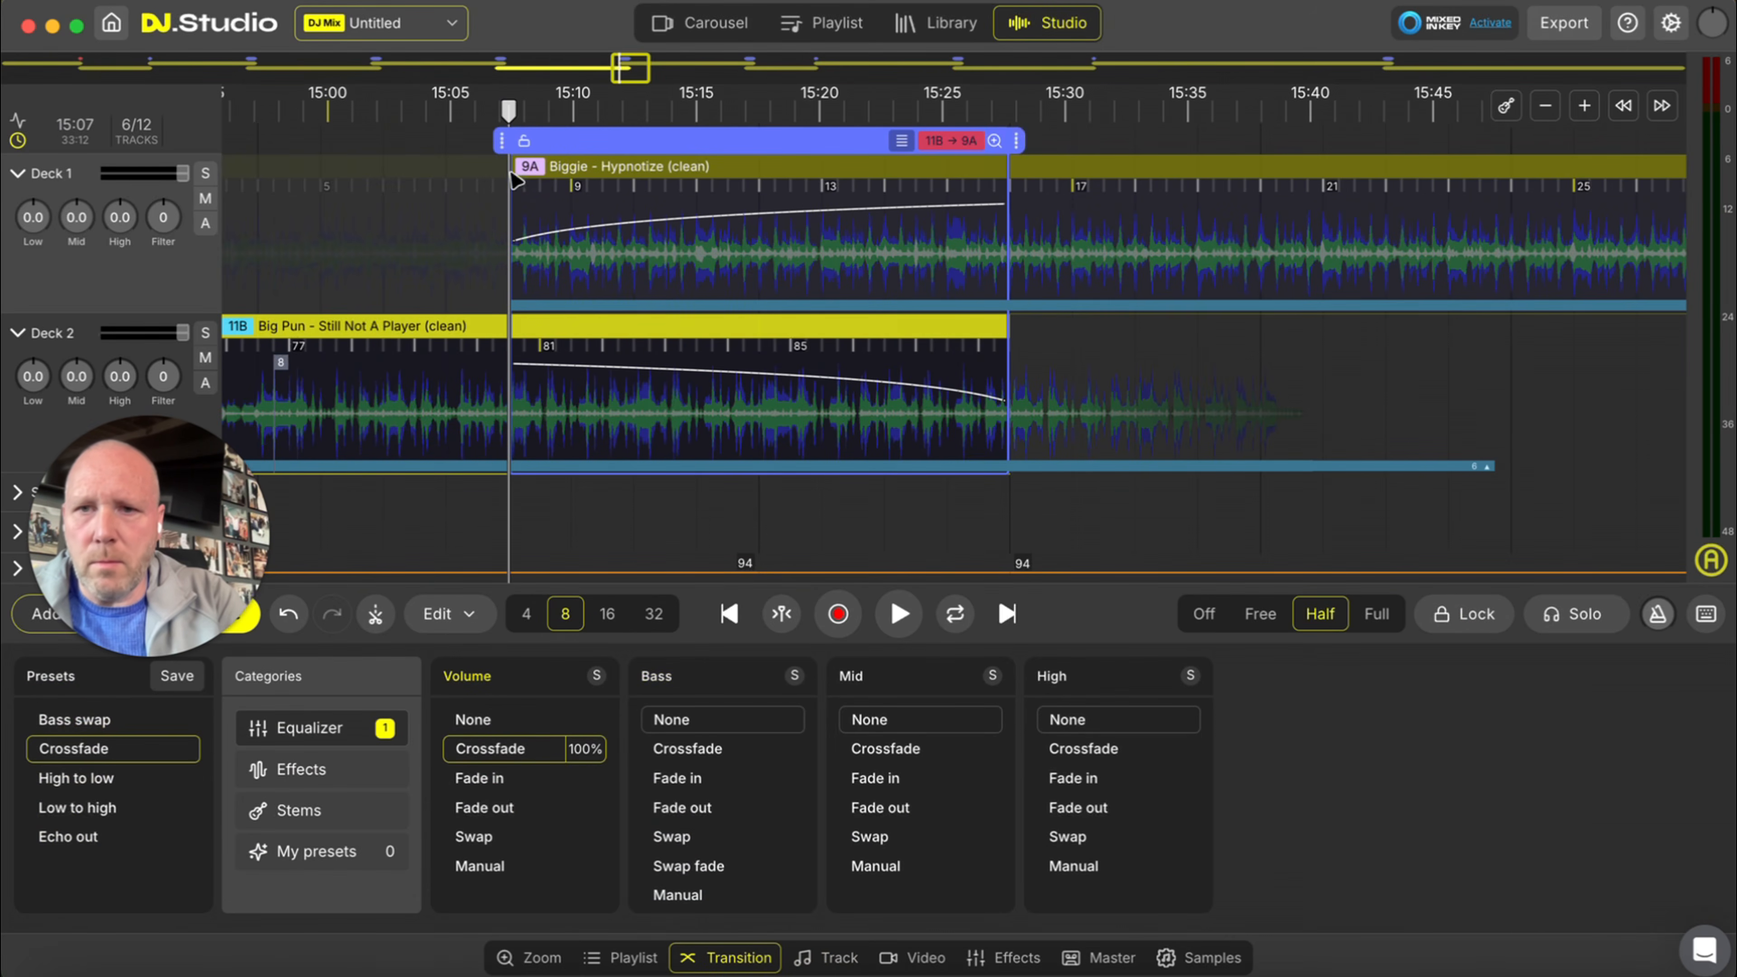
left_click(403, 116)
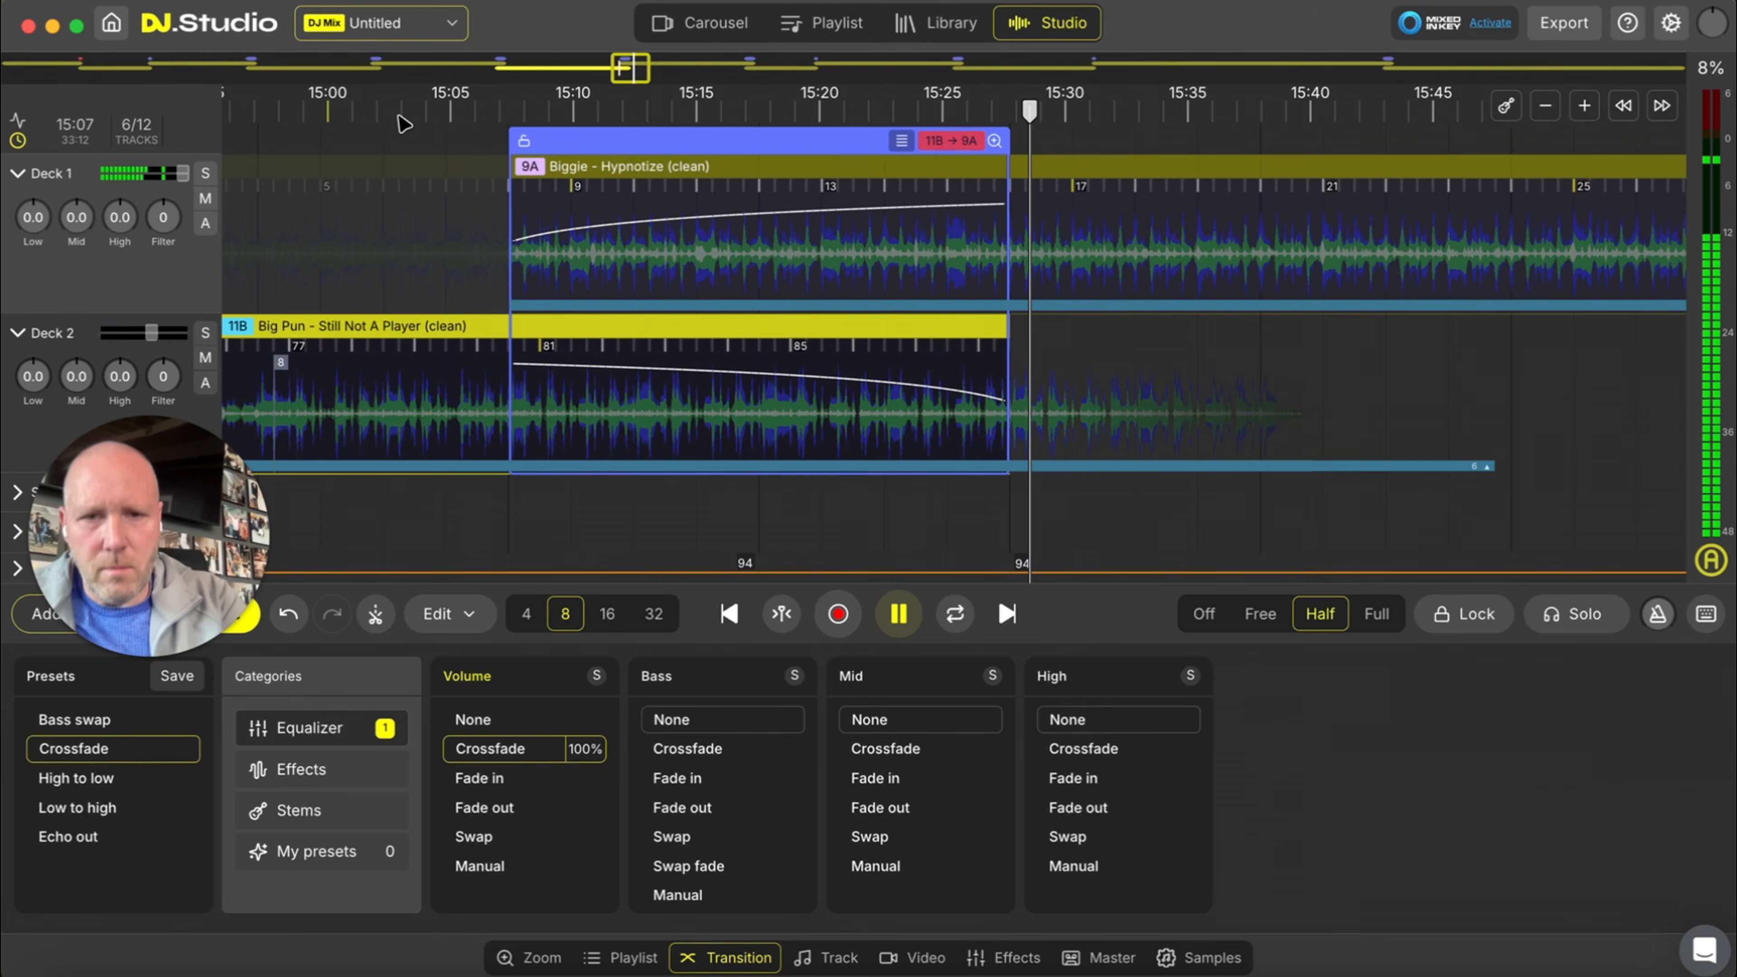
key("space")
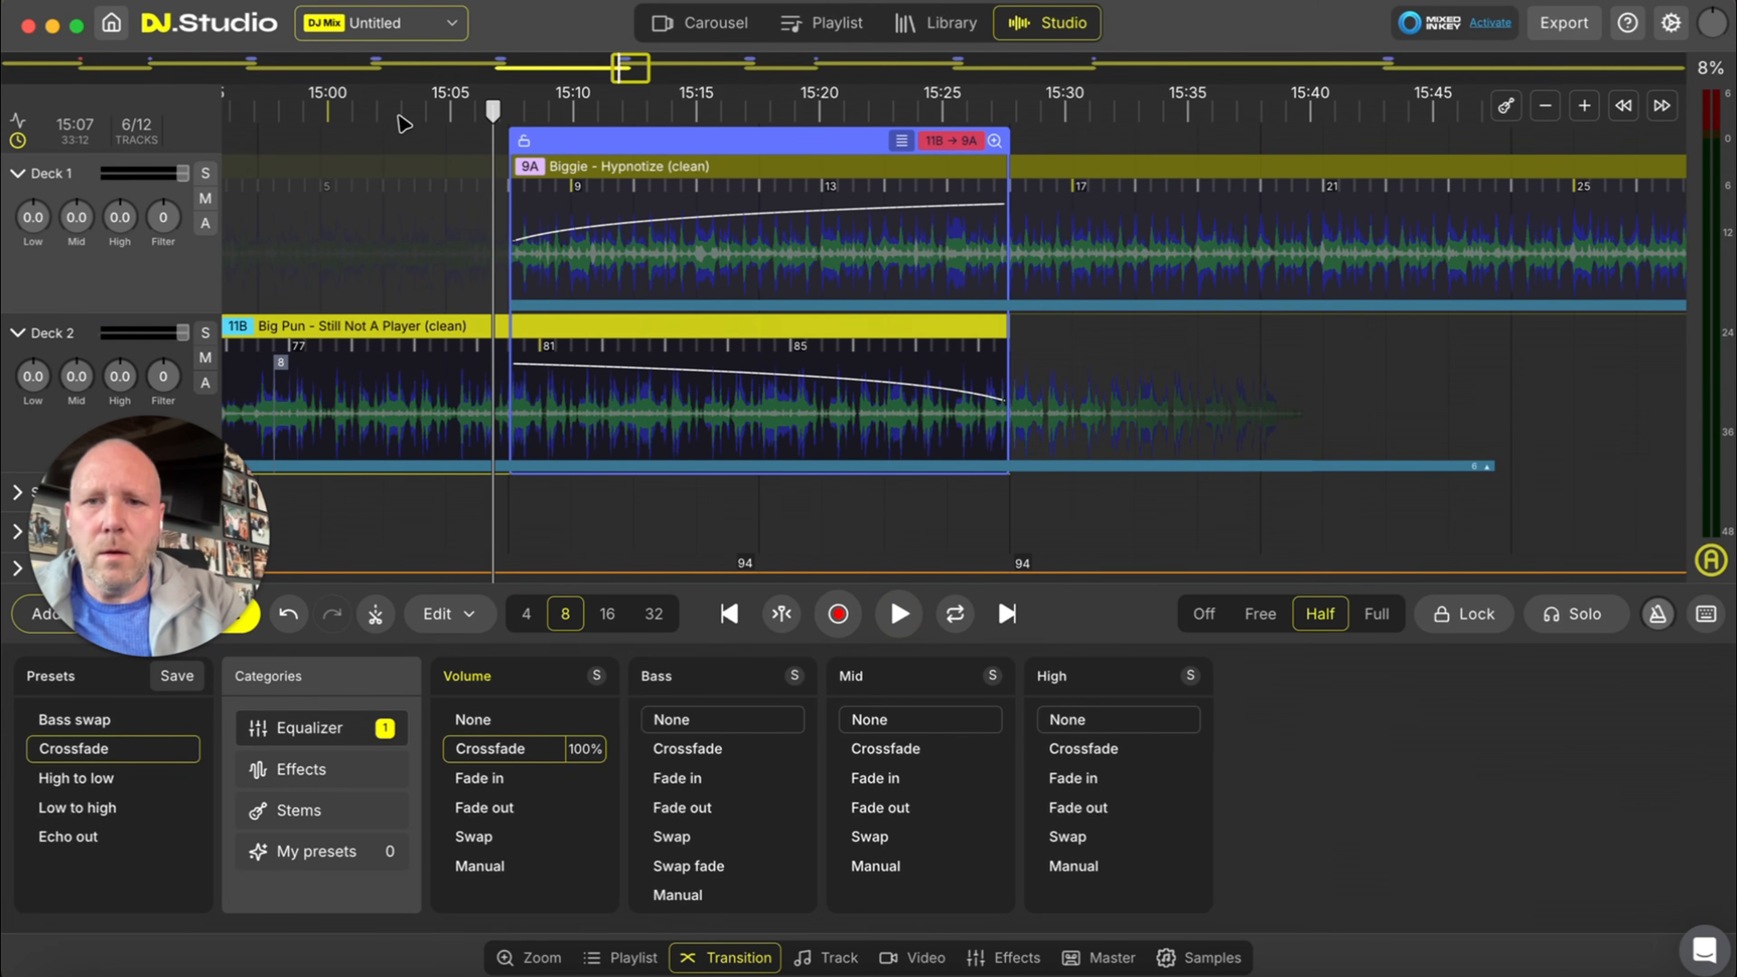
- Play the transition from Hypnotize to Get Me Home, starting at about 18:06
key("Right")
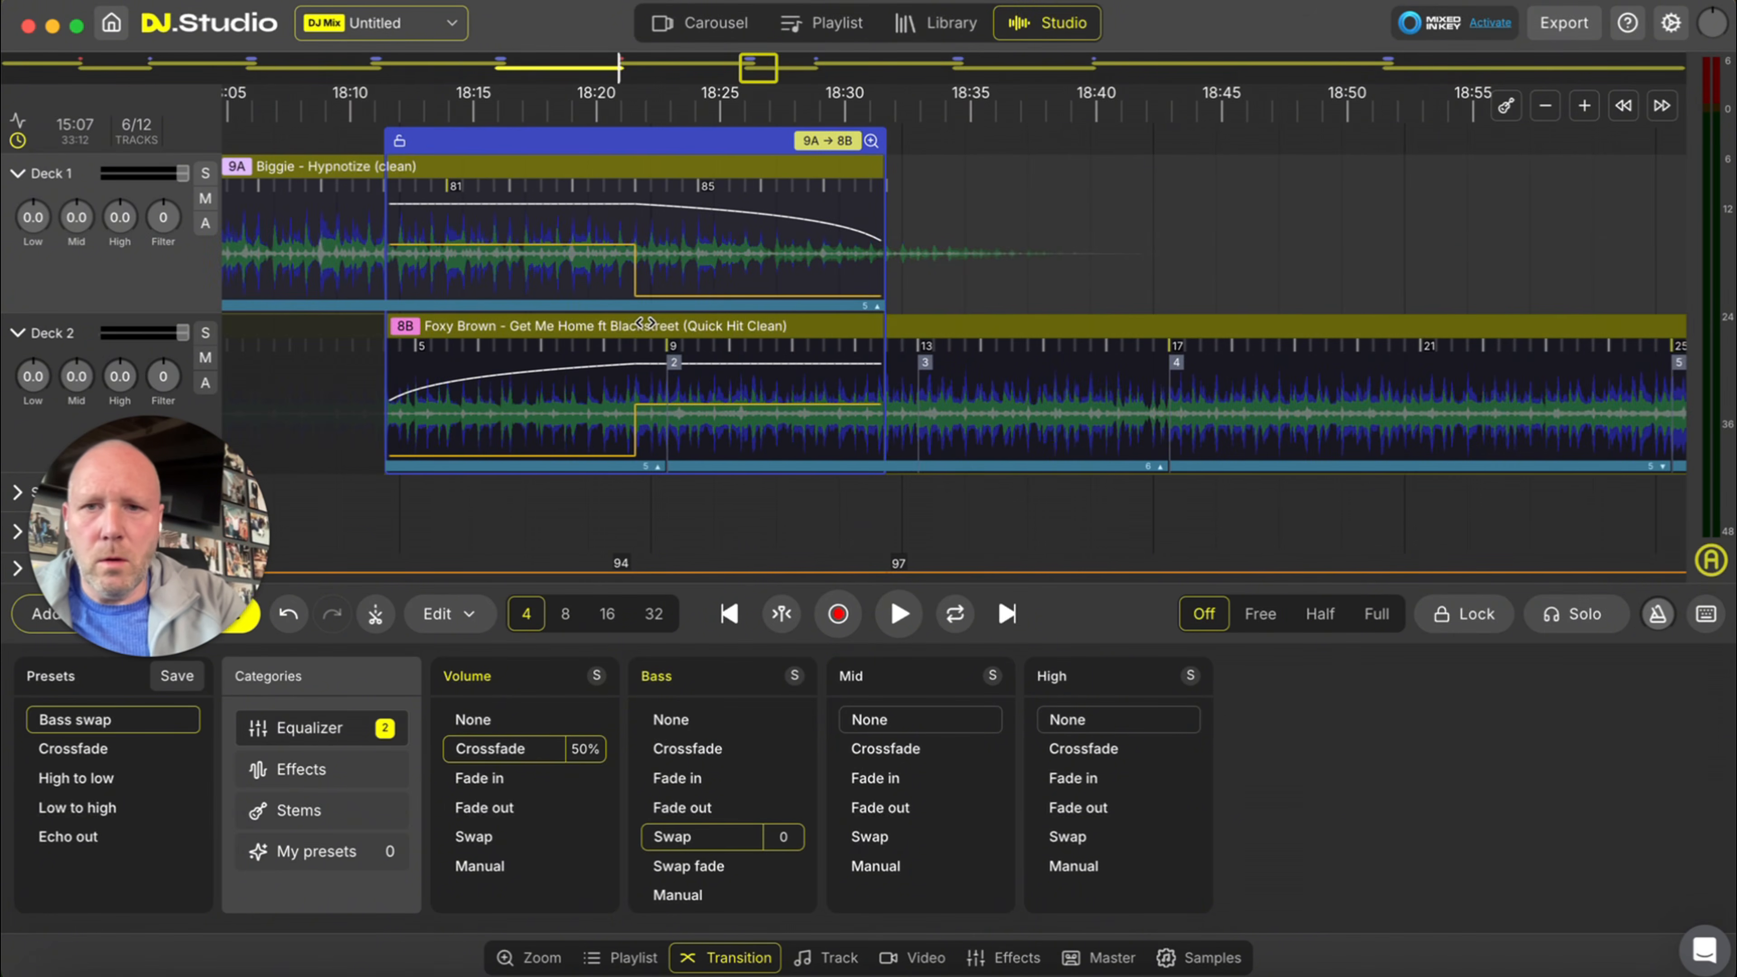
left_click(343, 135)
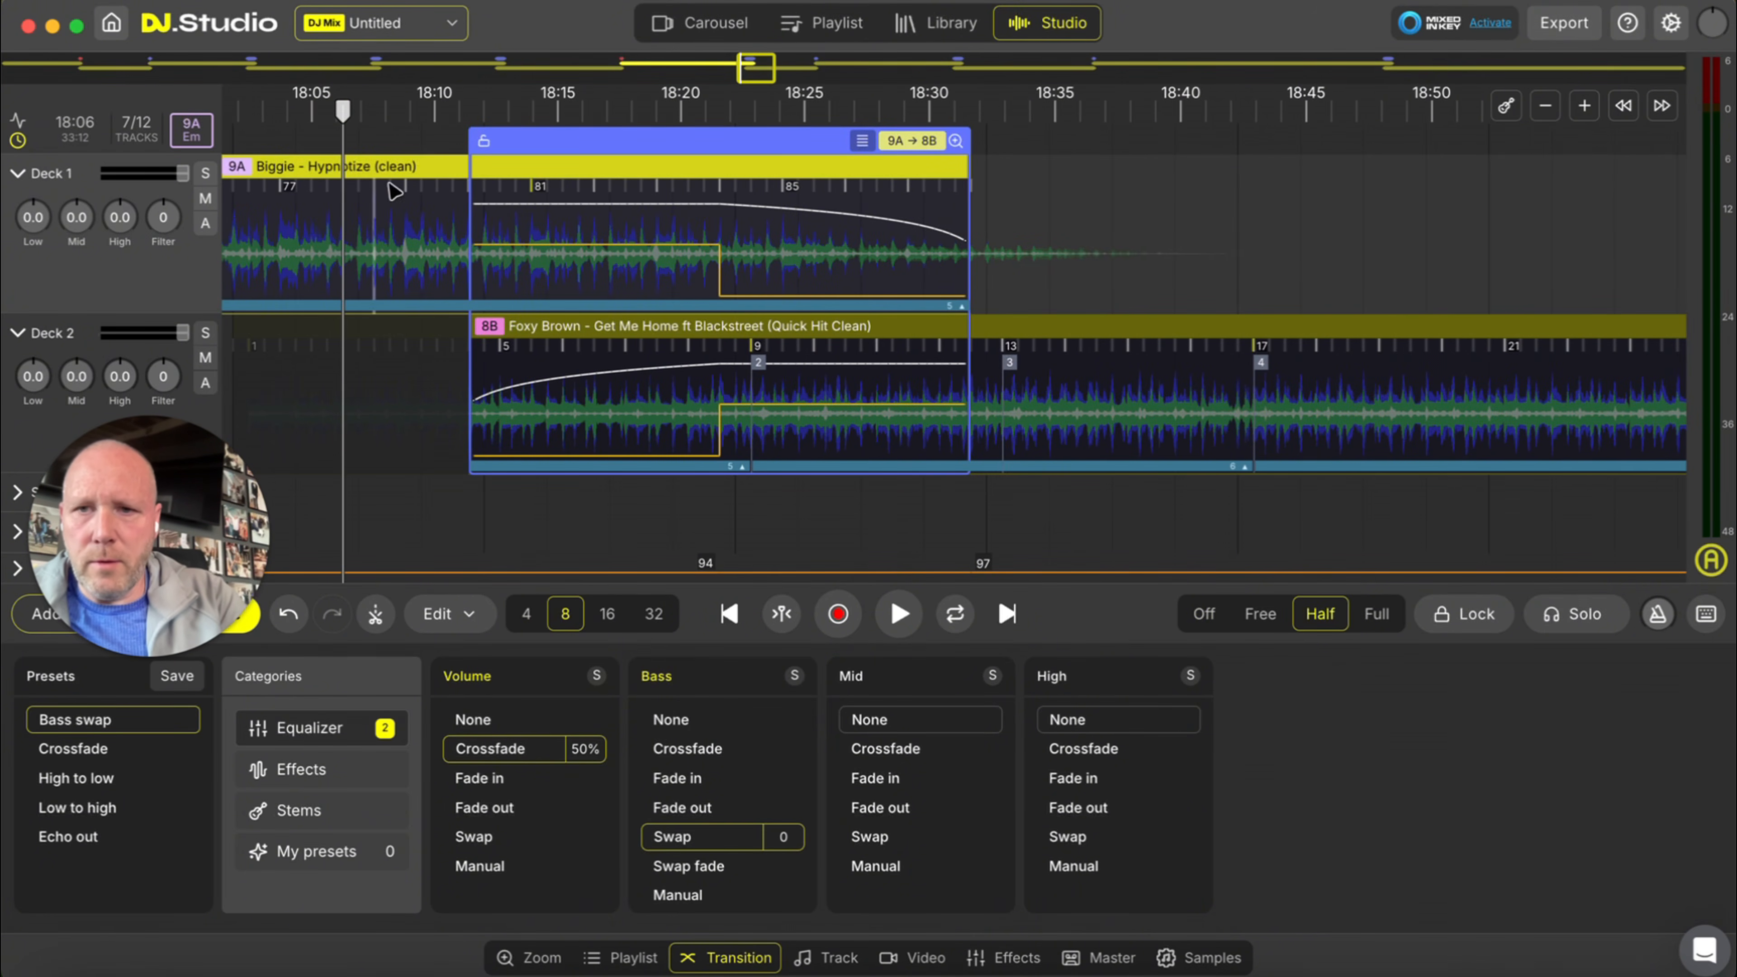
key("space")
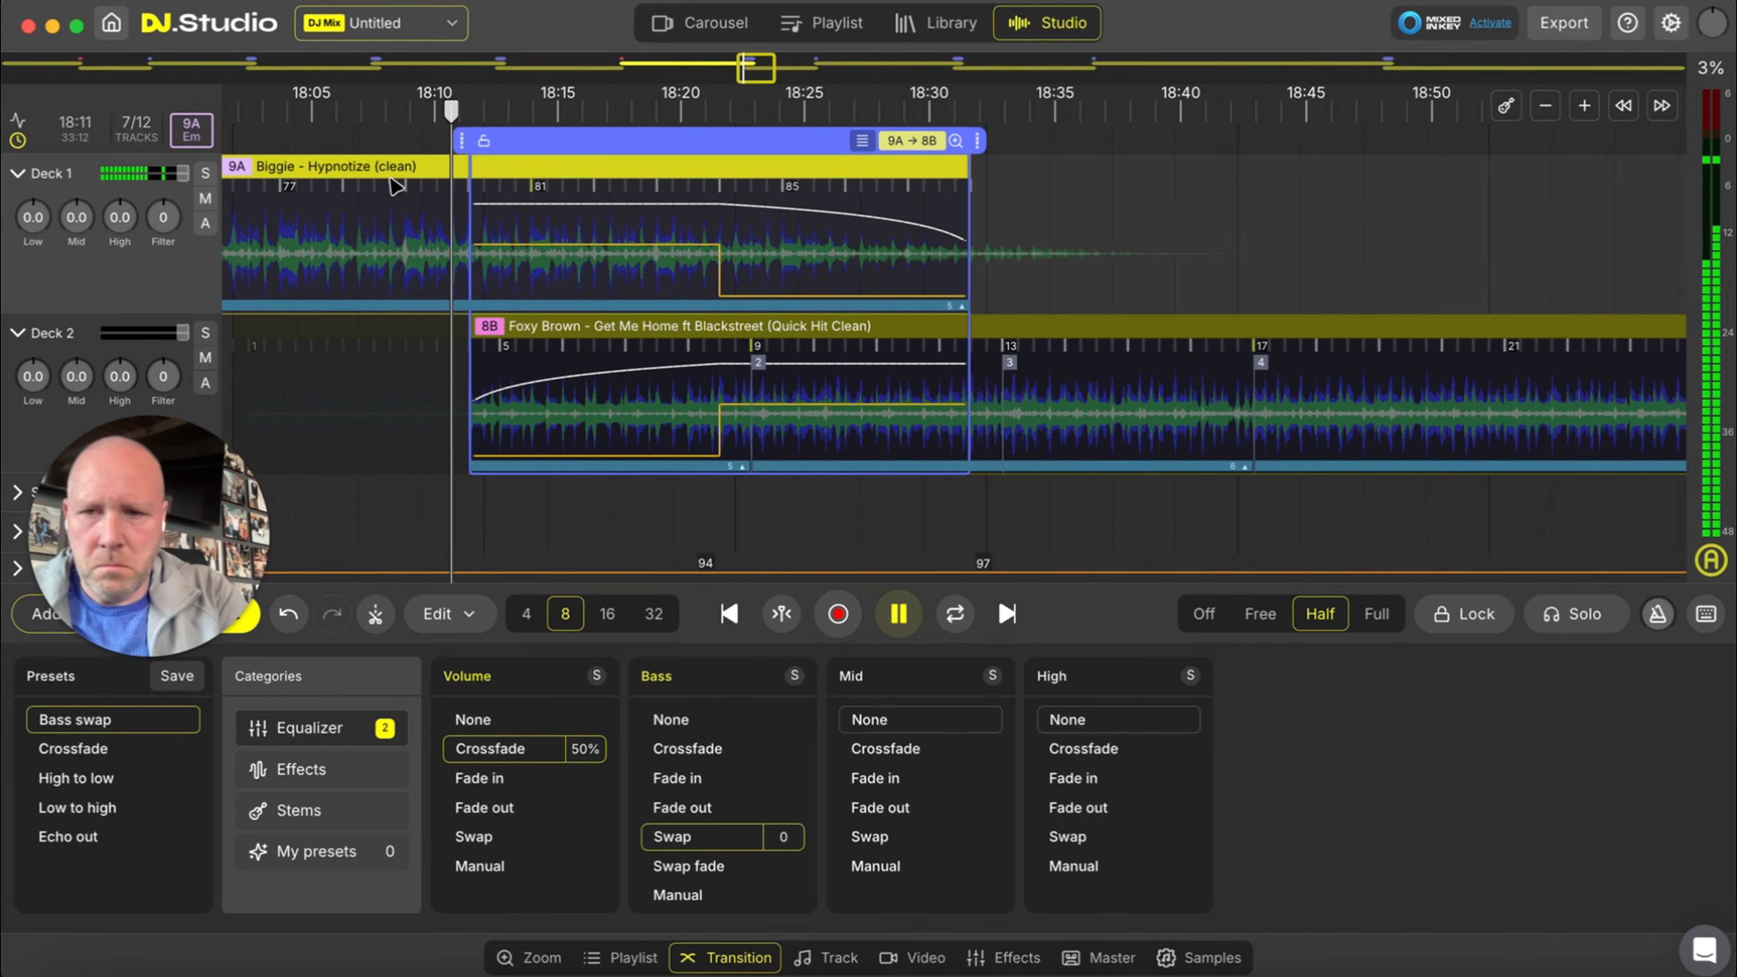
- Let the transition from Hypnotize to Get Me Home play through, and pause playback once it has ended
mouse_move(133, 589)
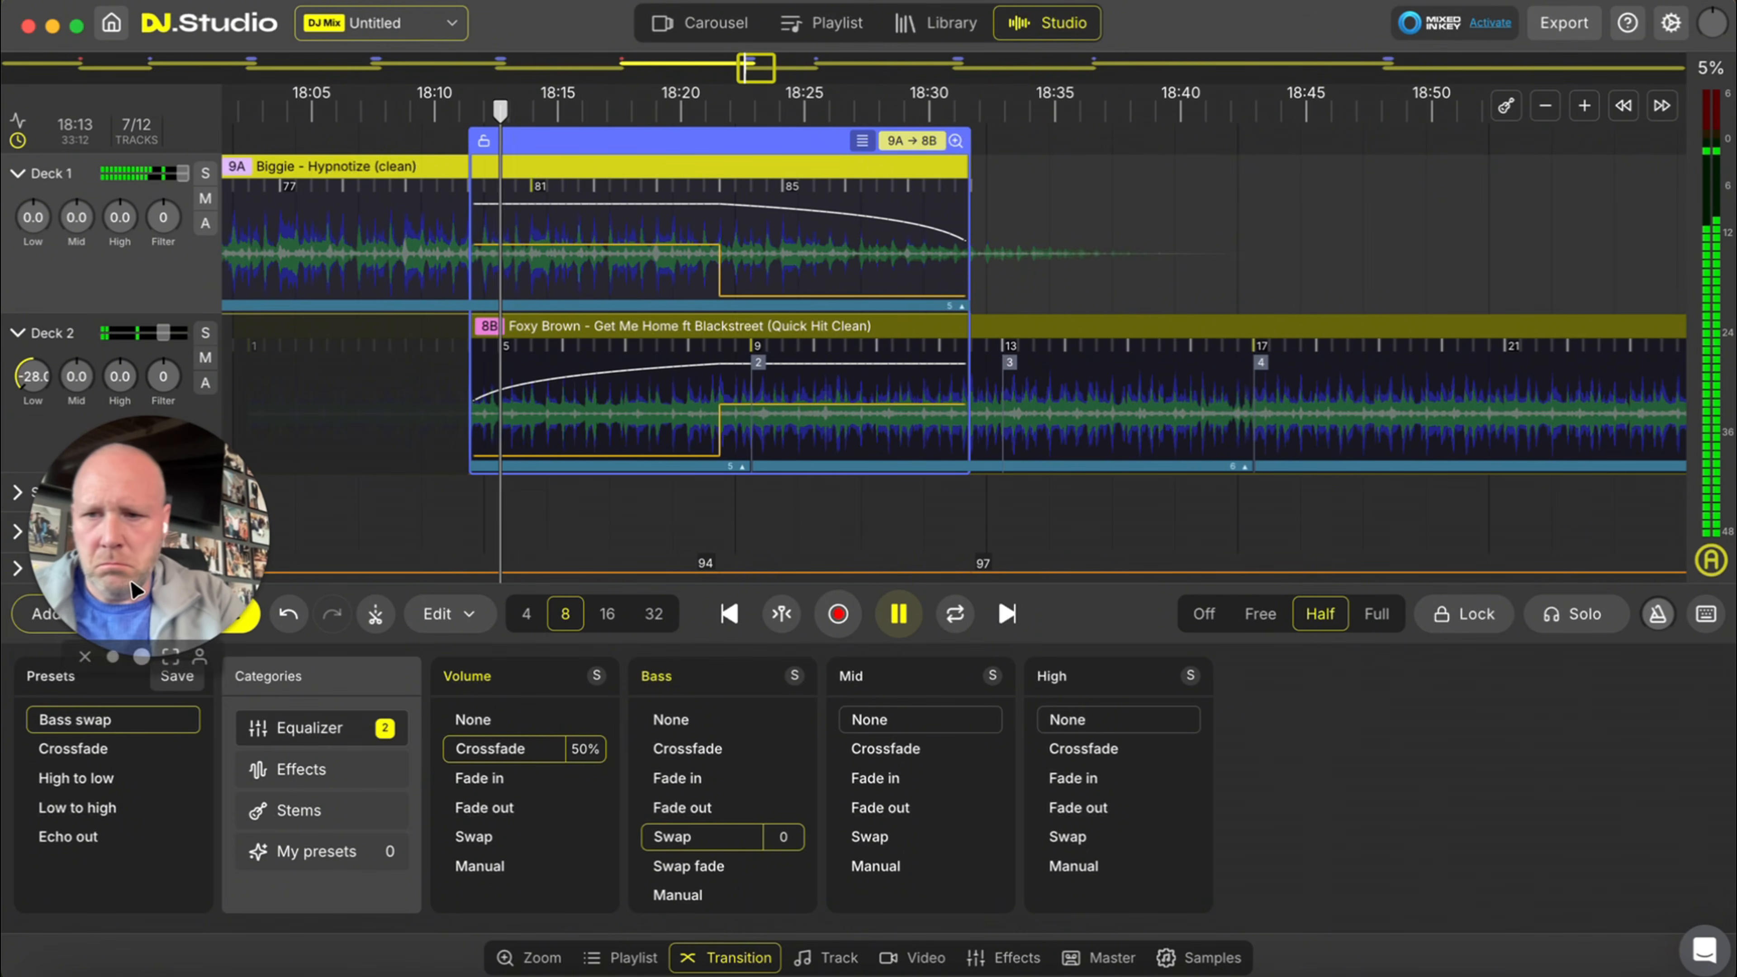
left_click_drag(206, 479, 218, 706)
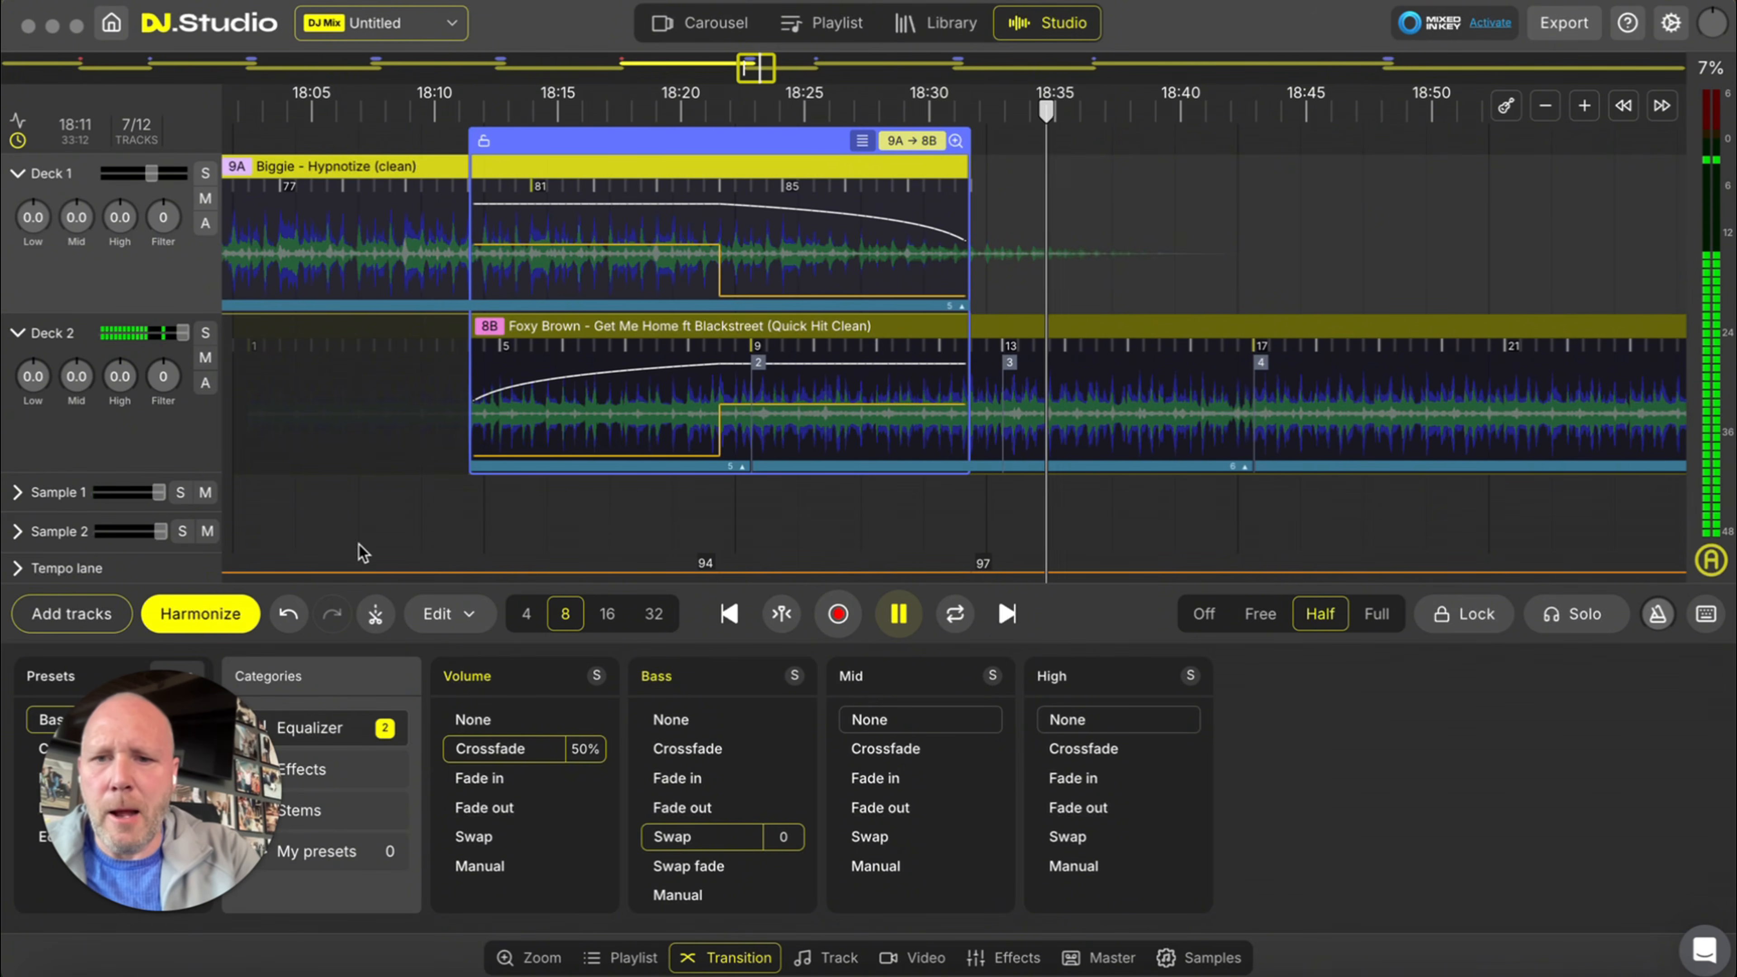
left_click(898, 614)
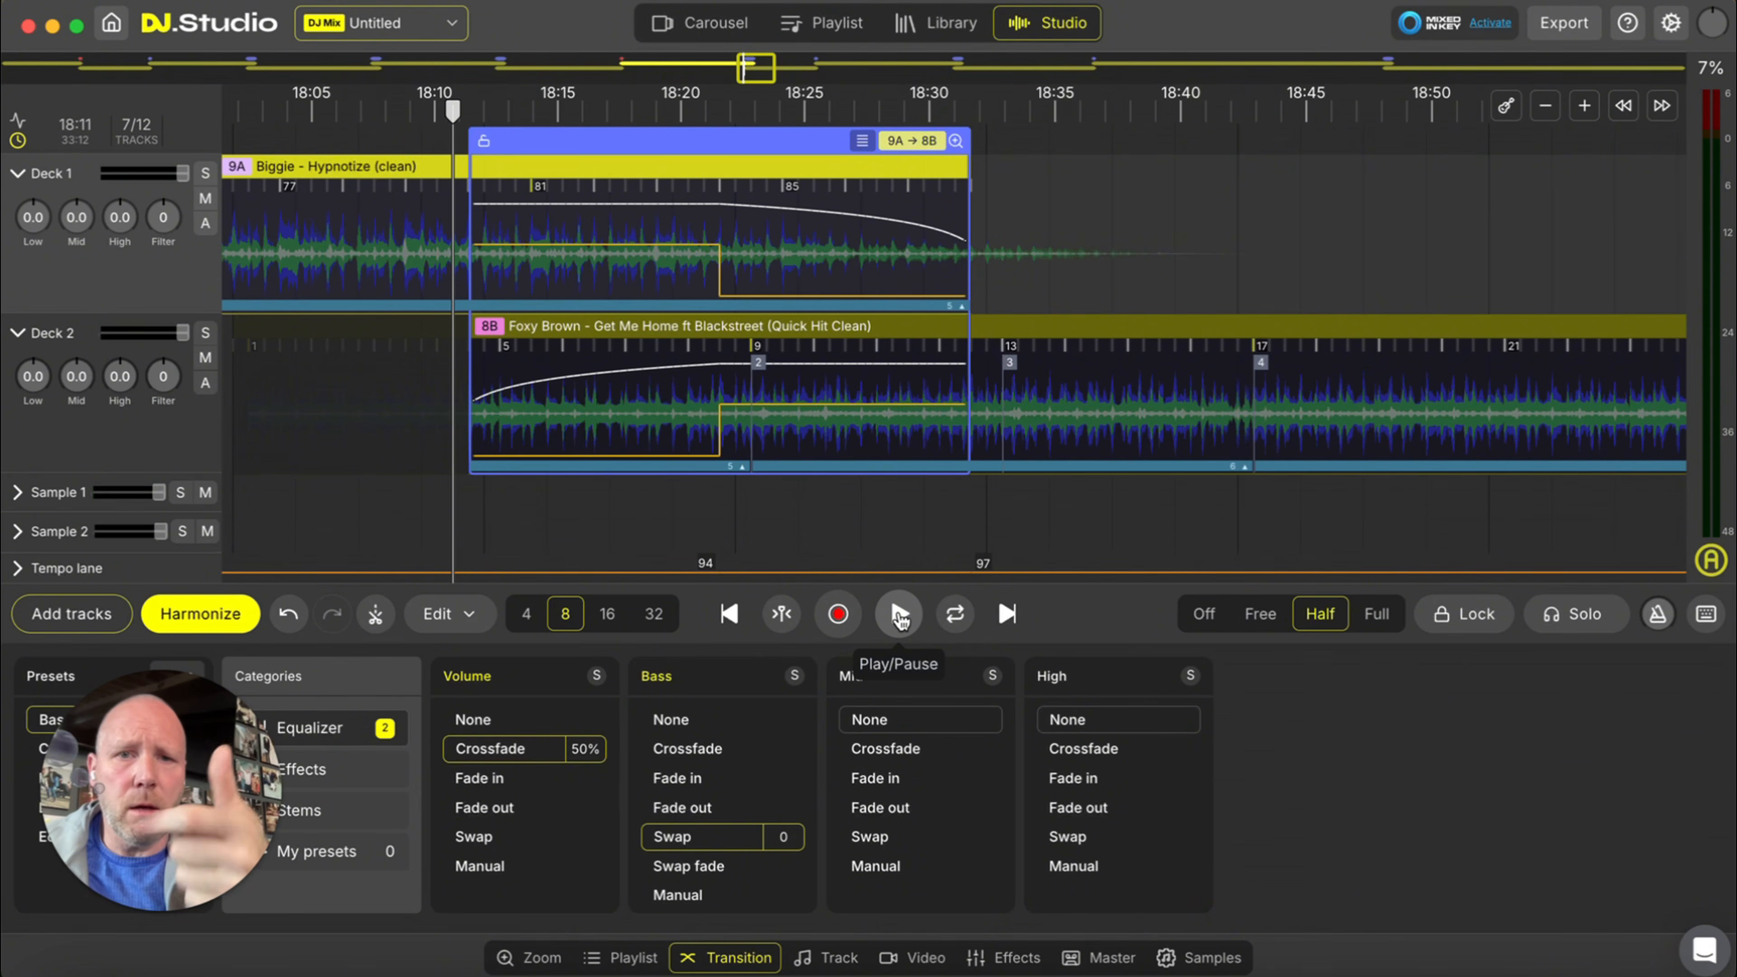
- Examine the mix's transitions along the timeline, from Hypnotize back to Got Your Money at the beginning
scroll(1138, 379, "left", 15)
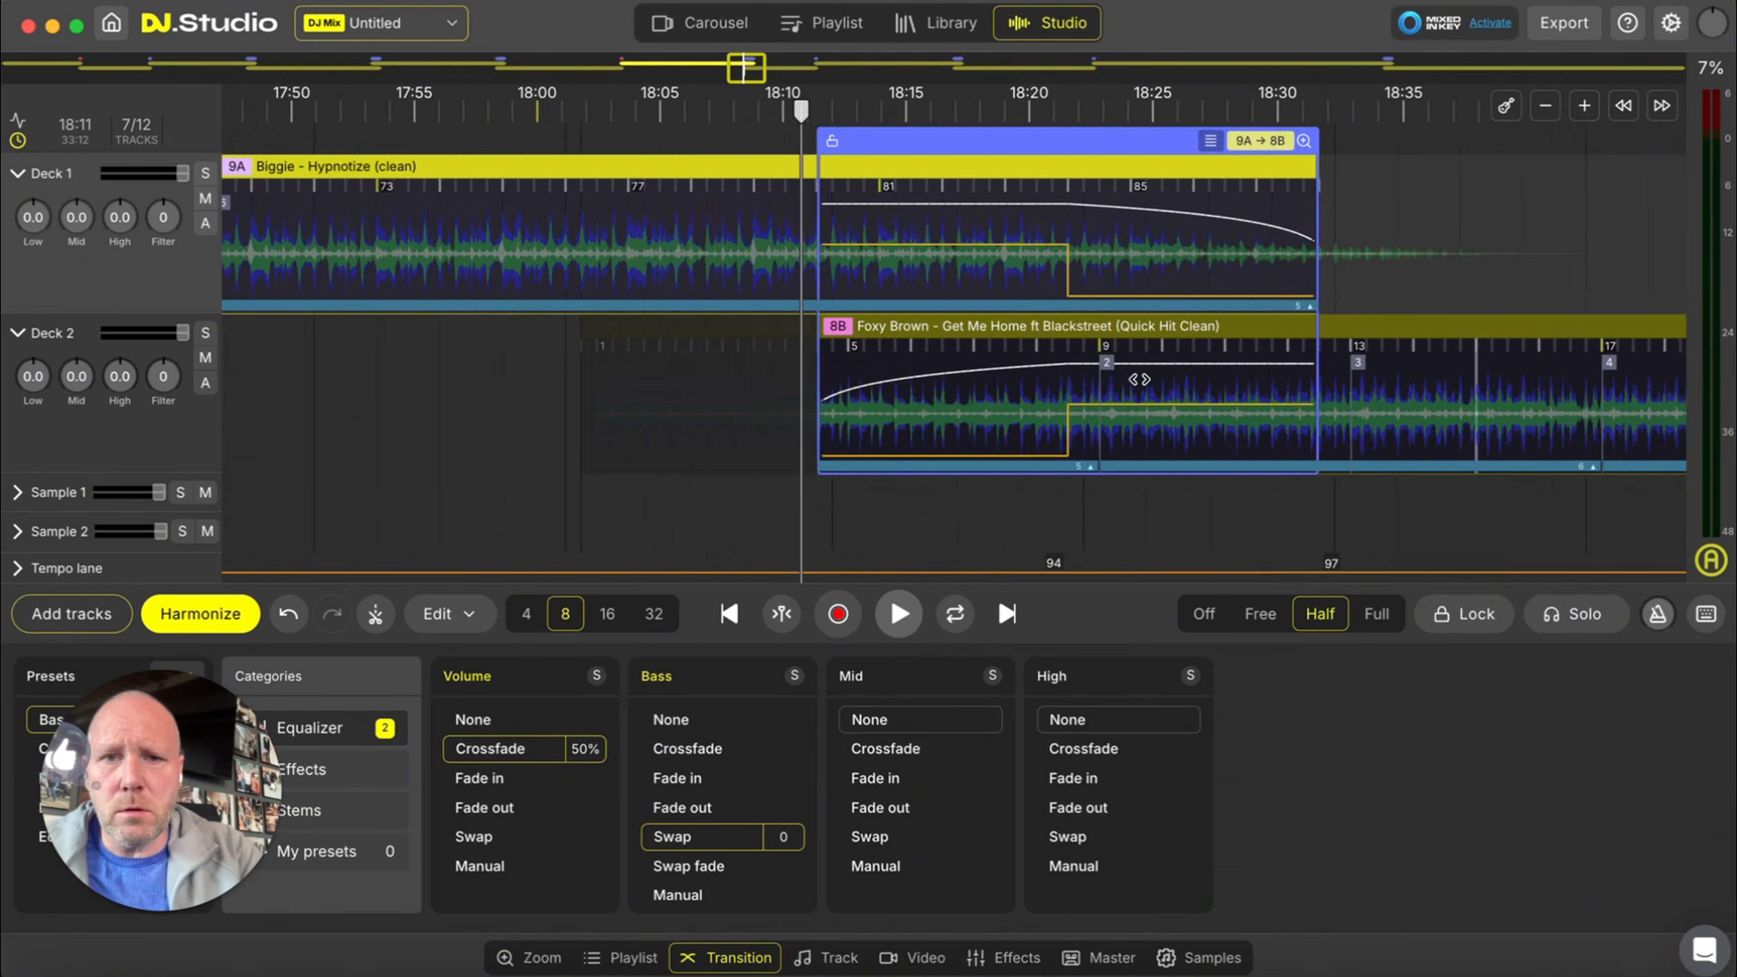
scroll(1138, 379, "left", 4)
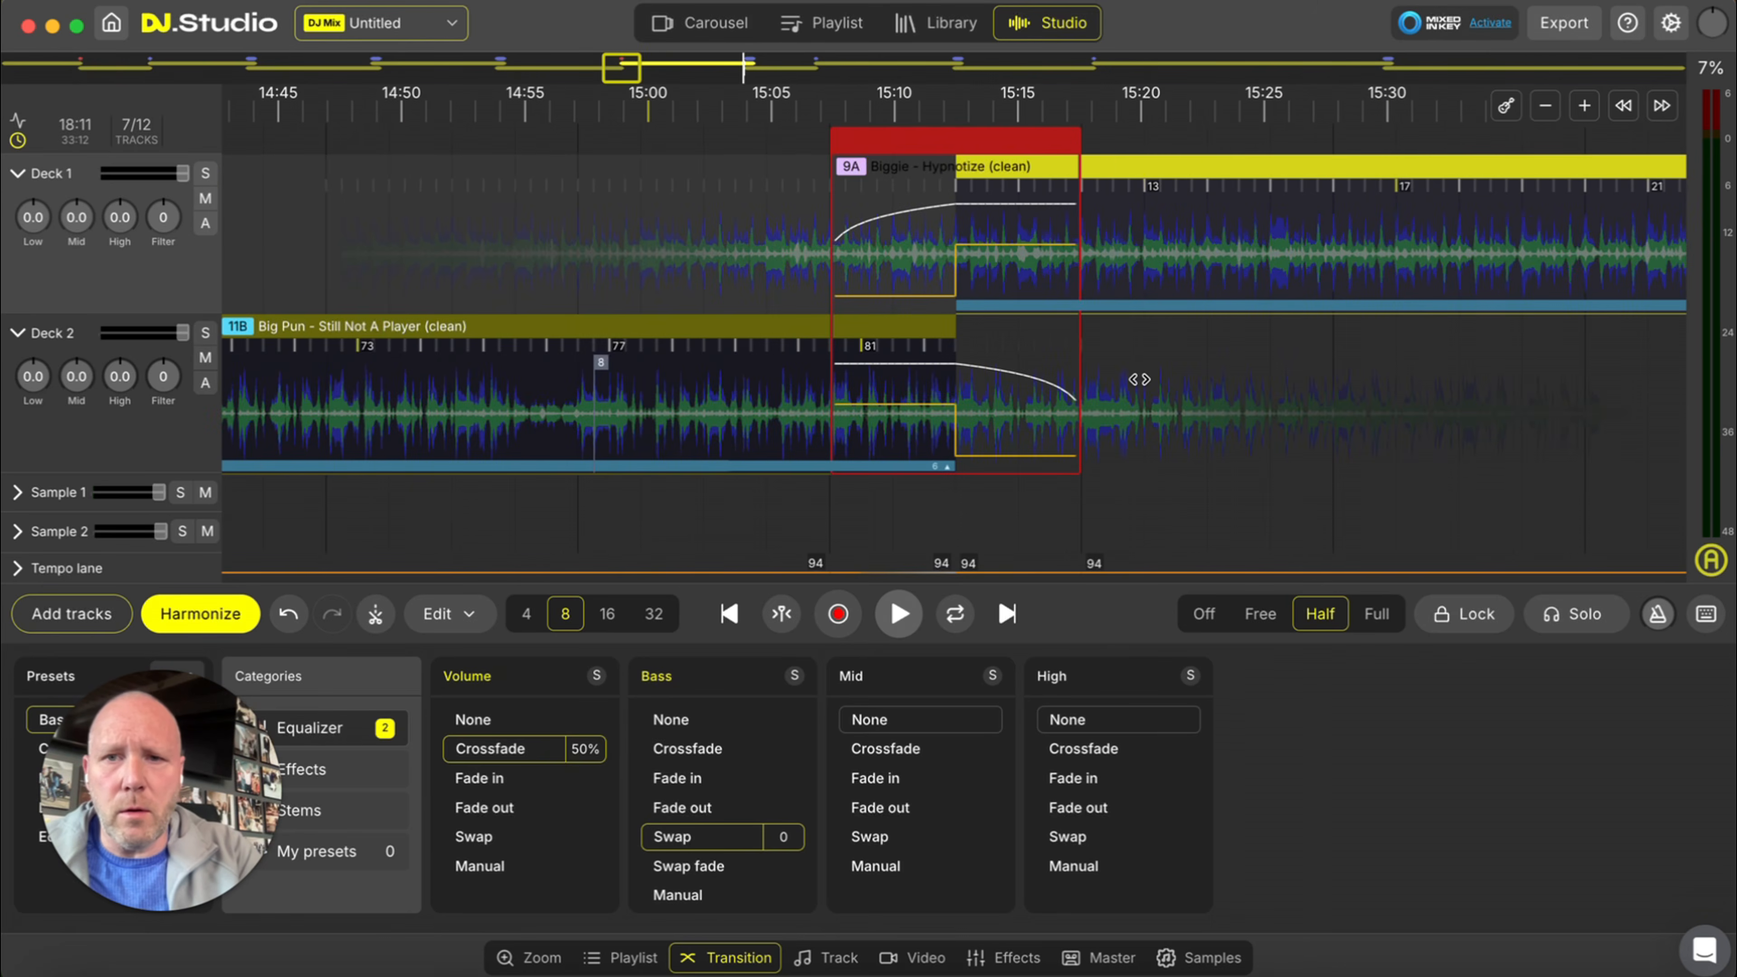
scroll(1147, 390, "left", 17)
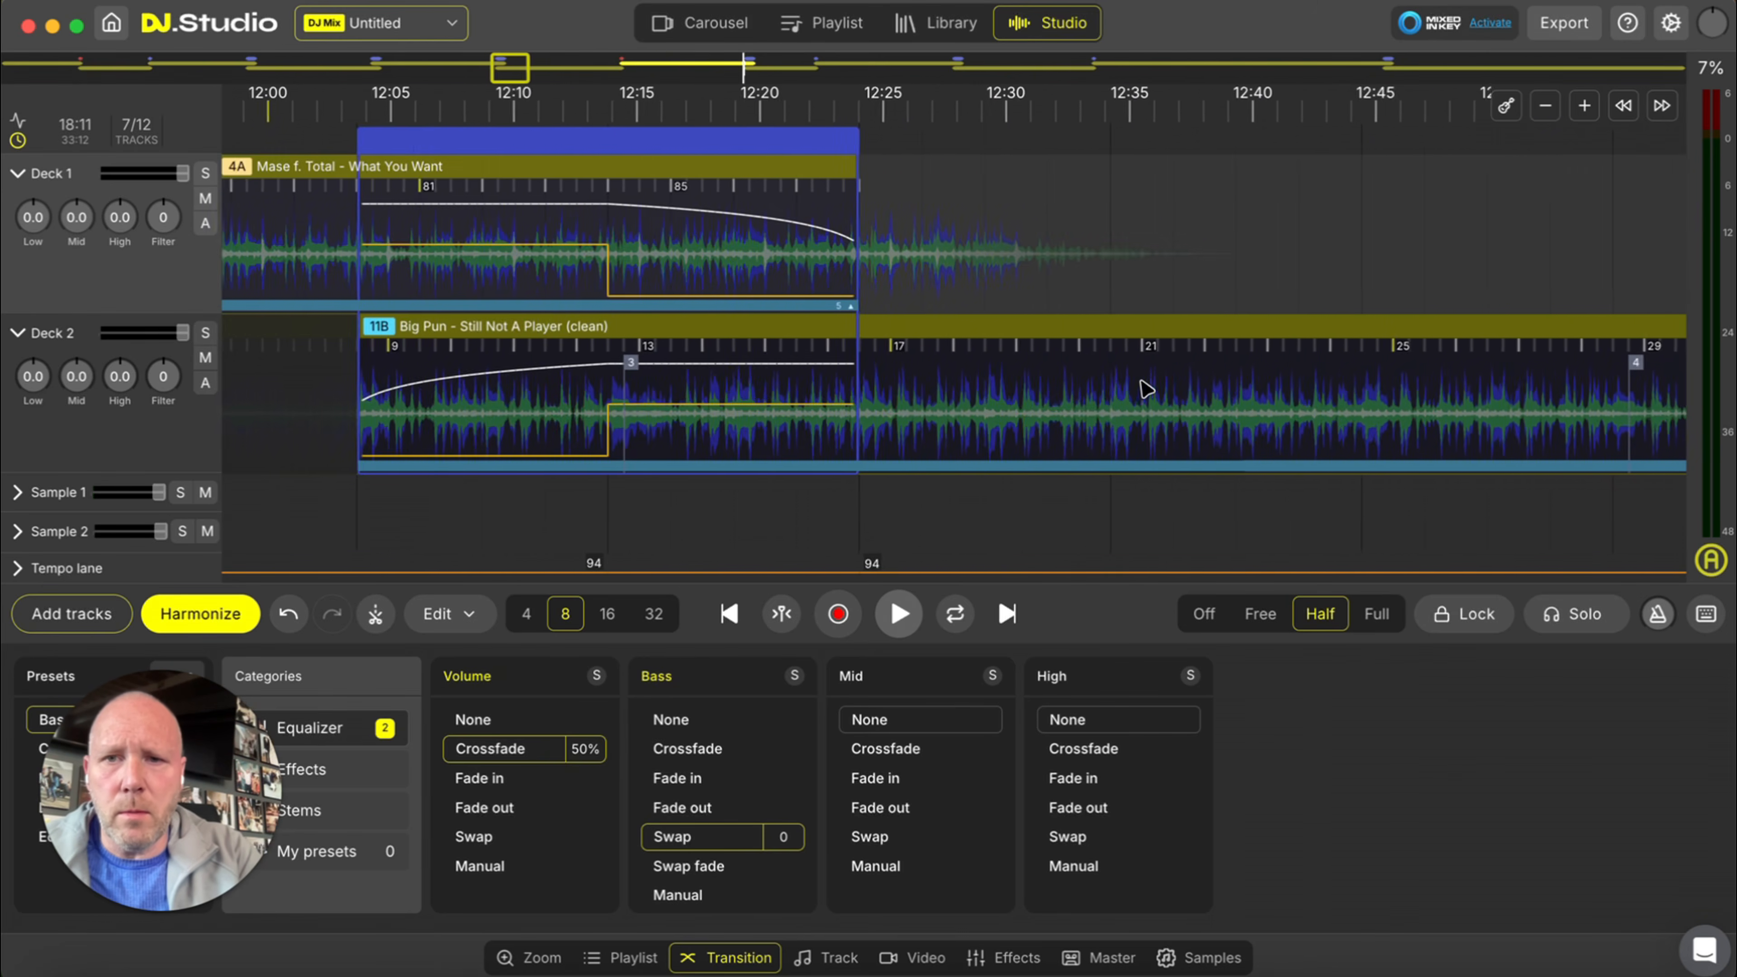
scroll(1146, 390, "left", 2)
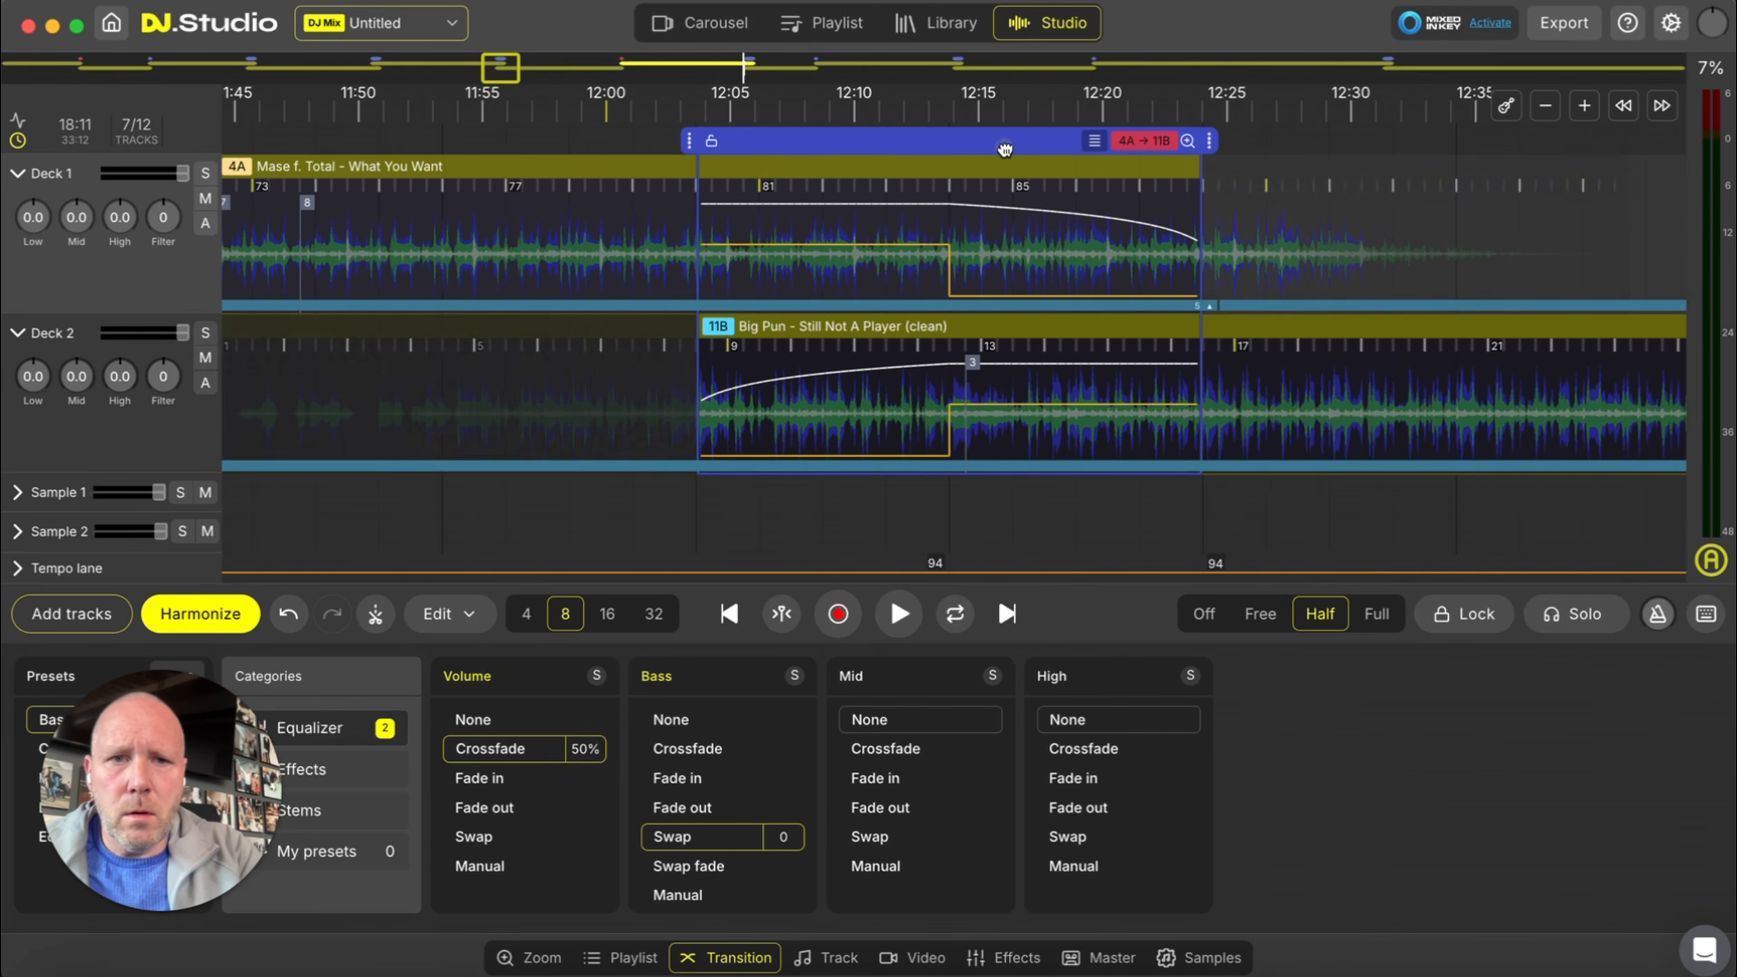
left_click(1006, 151)
scroll(1006, 156, "left", 20)
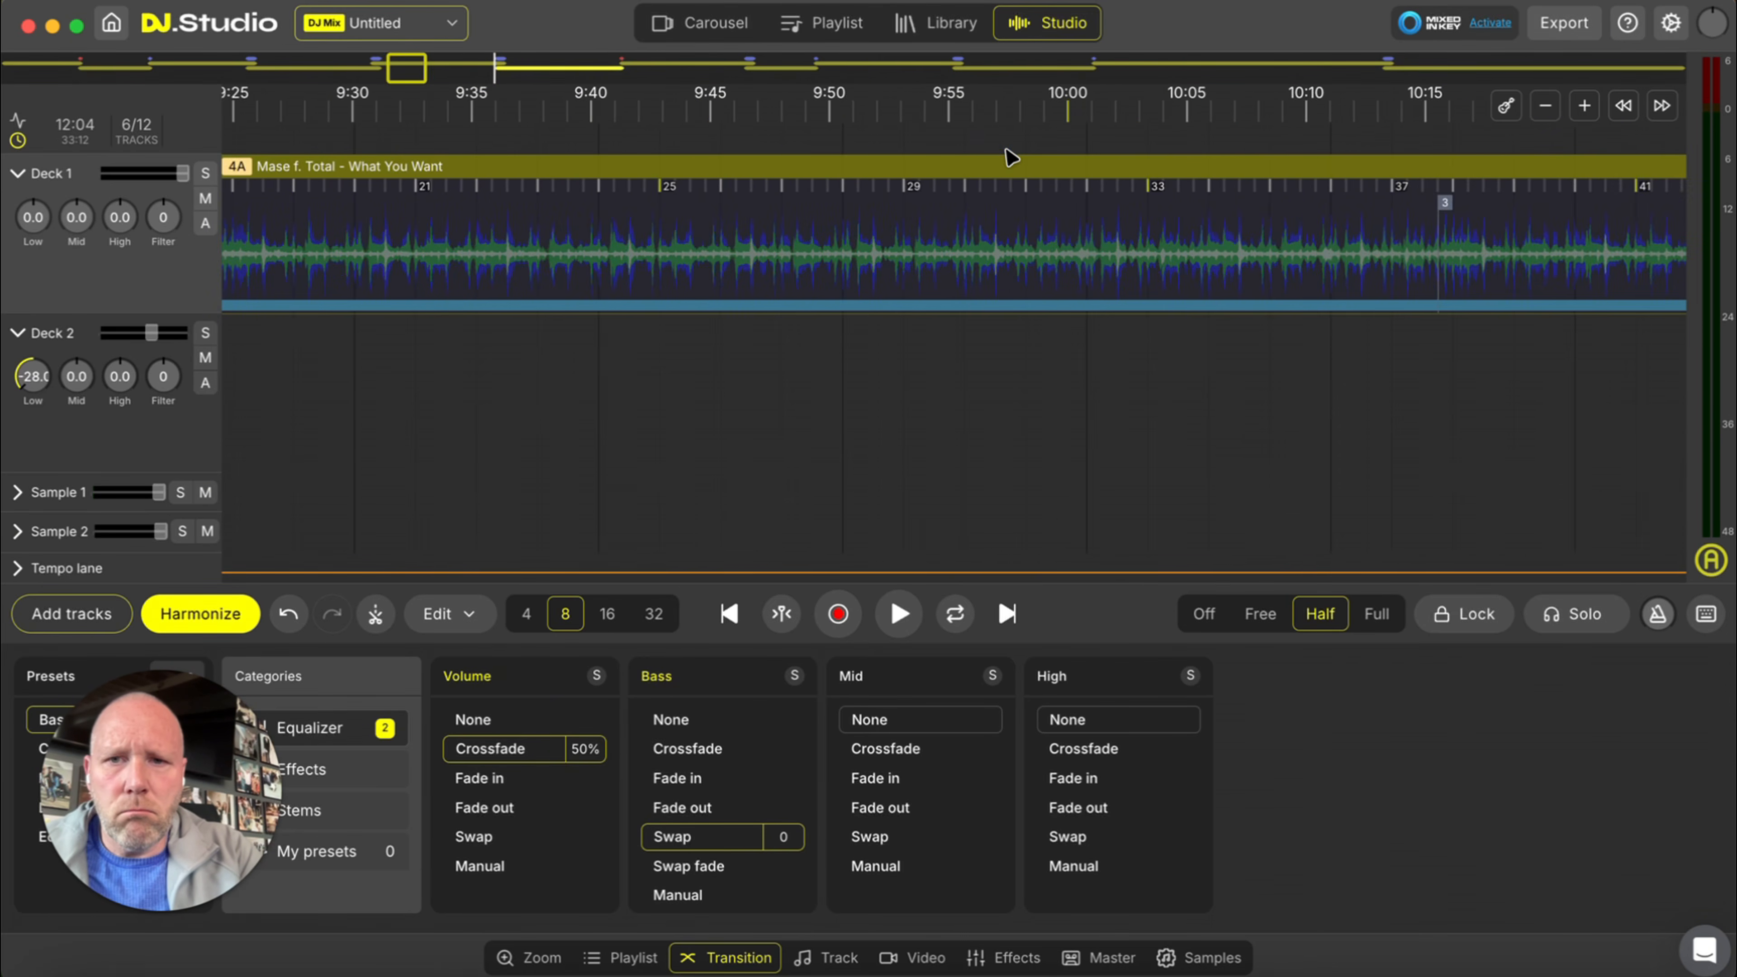
scroll(1010, 156, "right", 5)
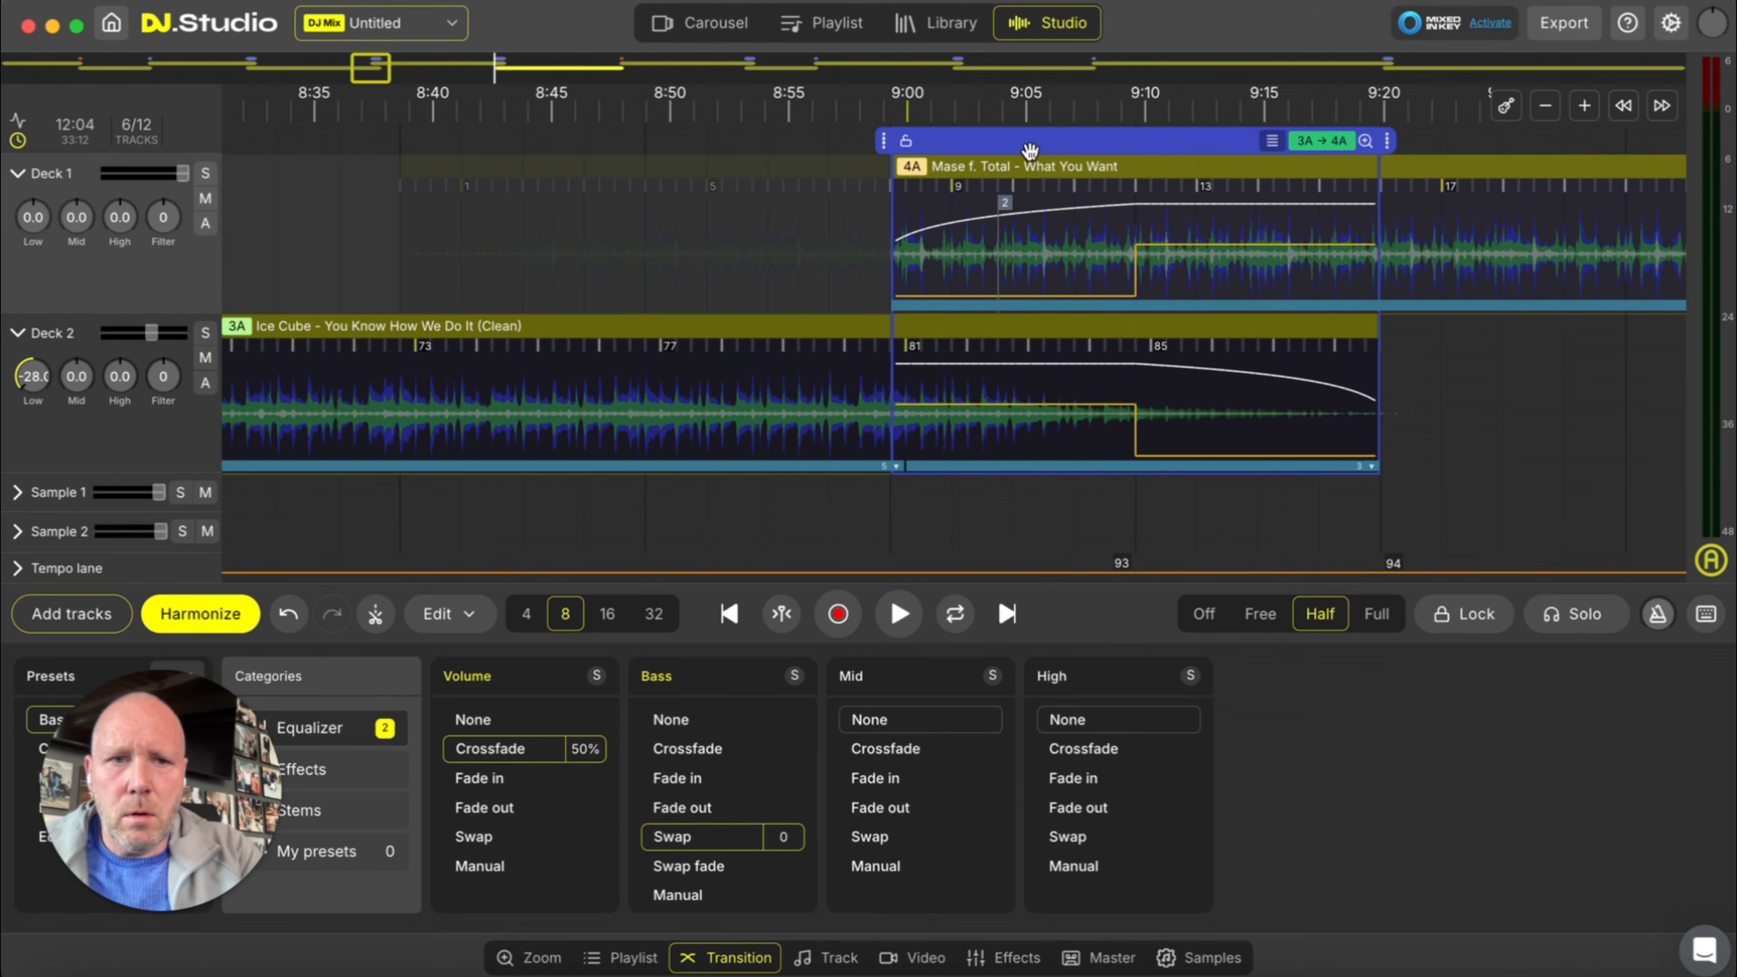
scroll(1031, 149, "right", 2)
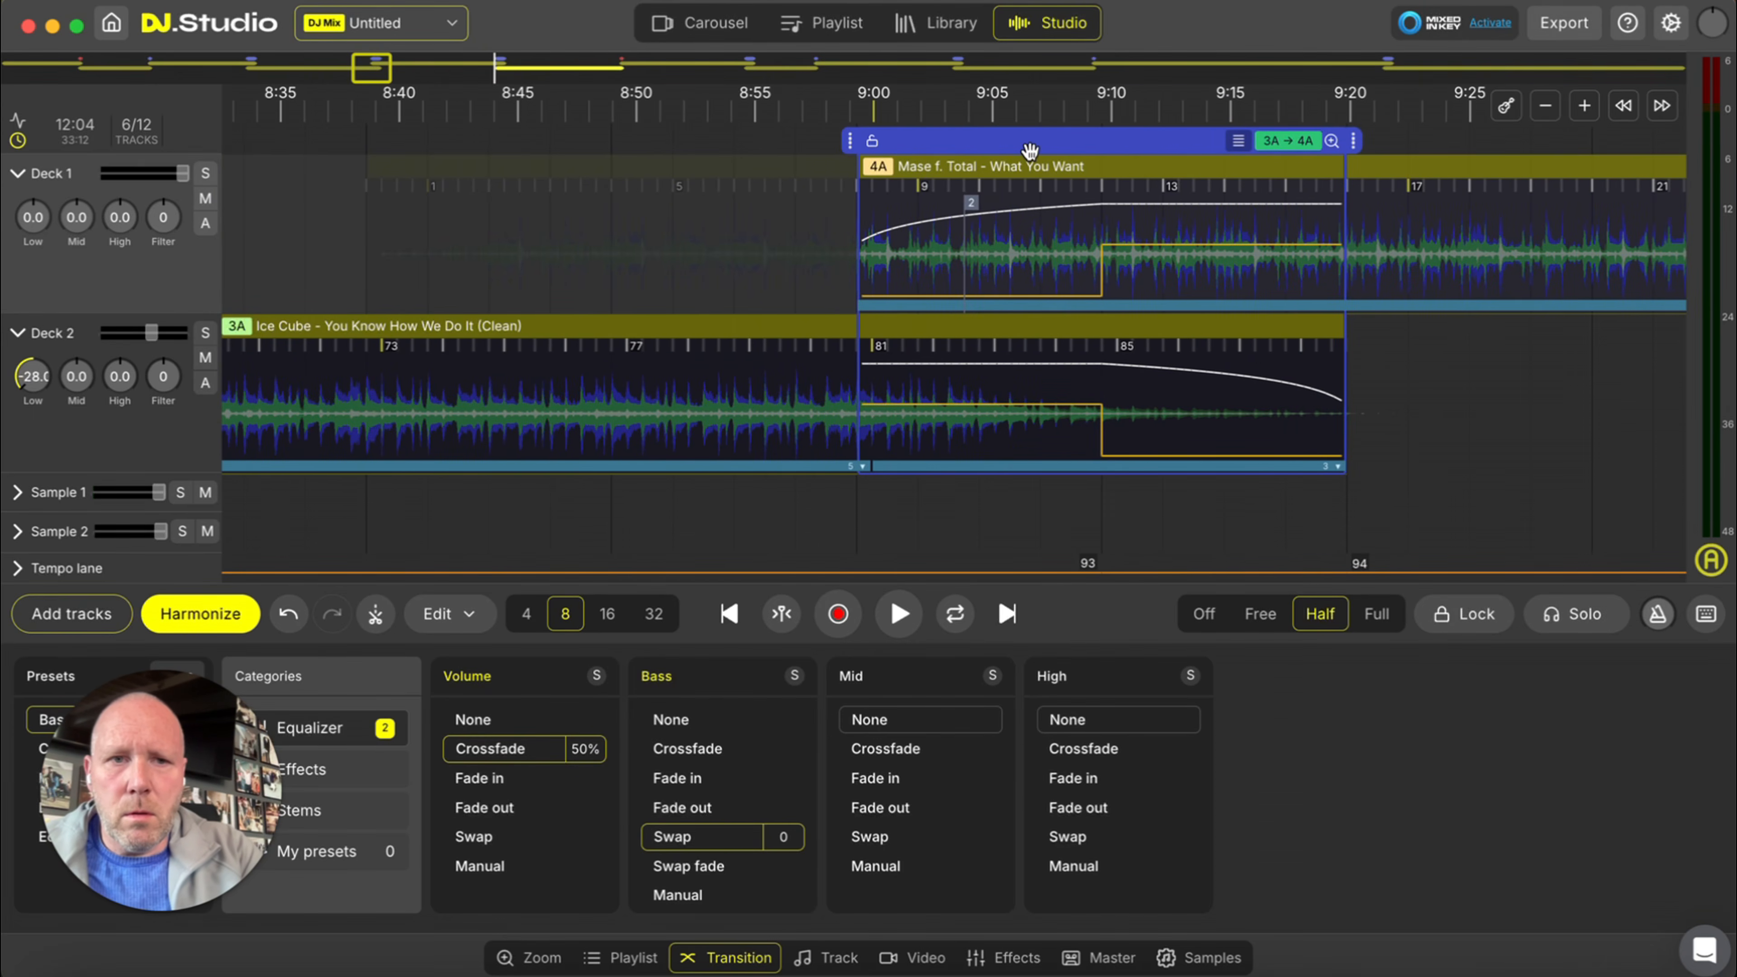
scroll(1030, 150, "left", 20)
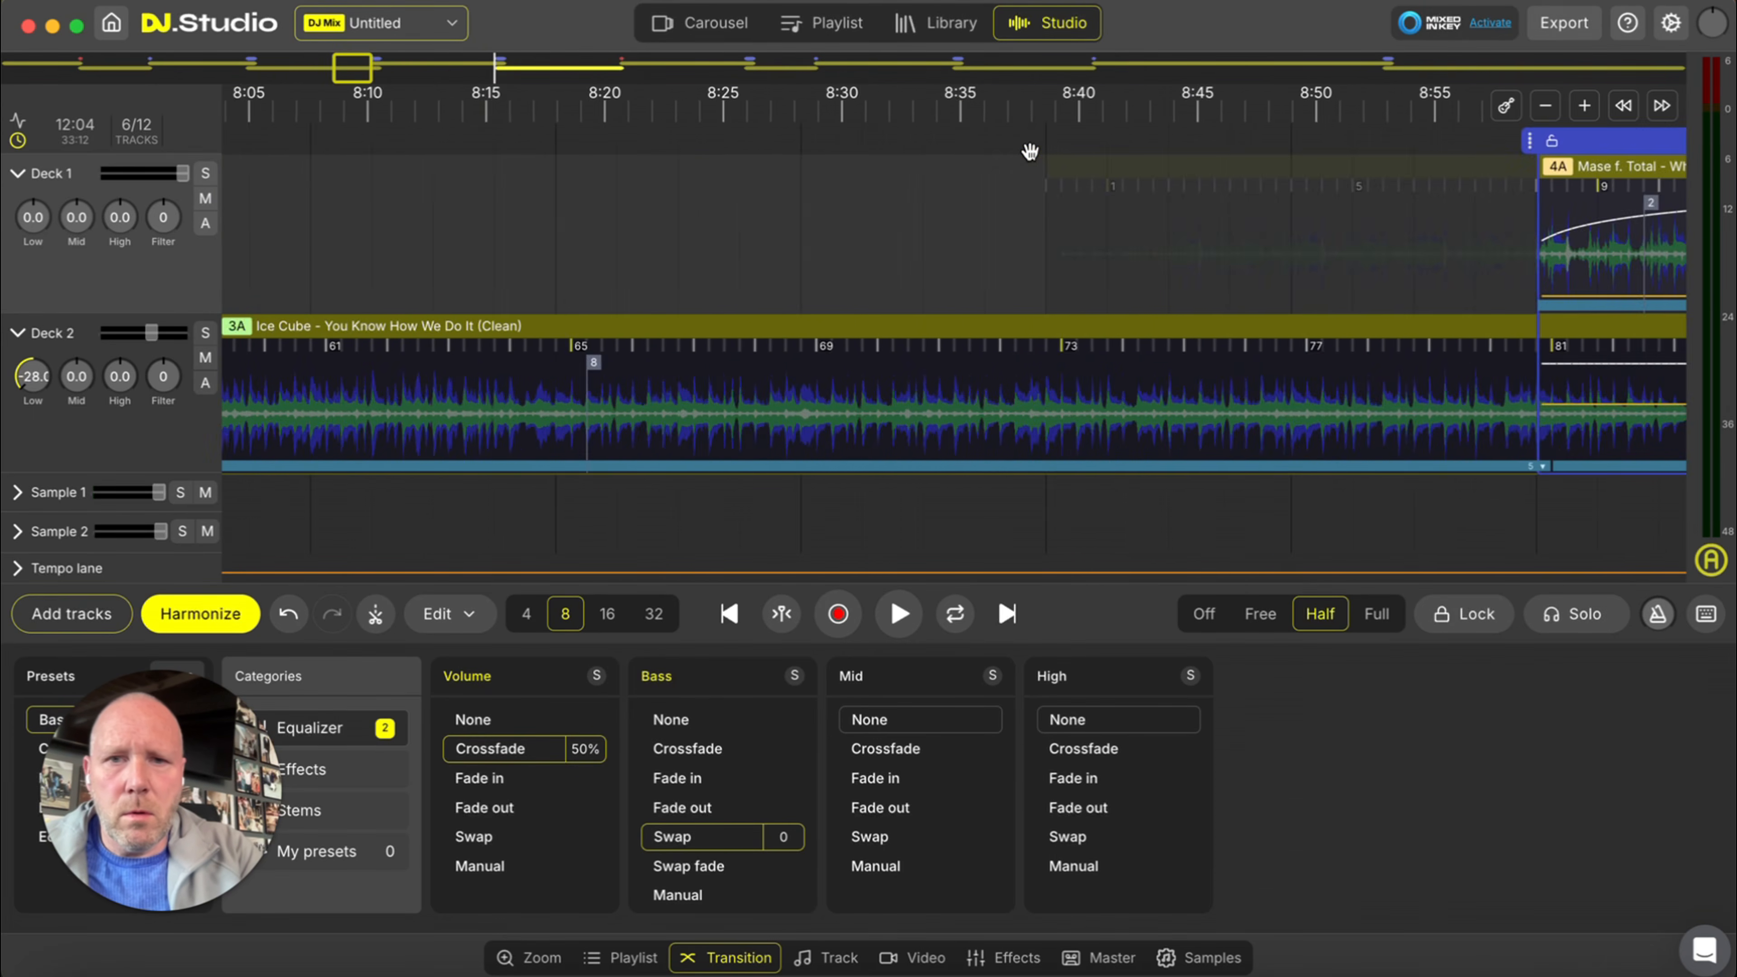
scroll(1030, 149, "right", 10)
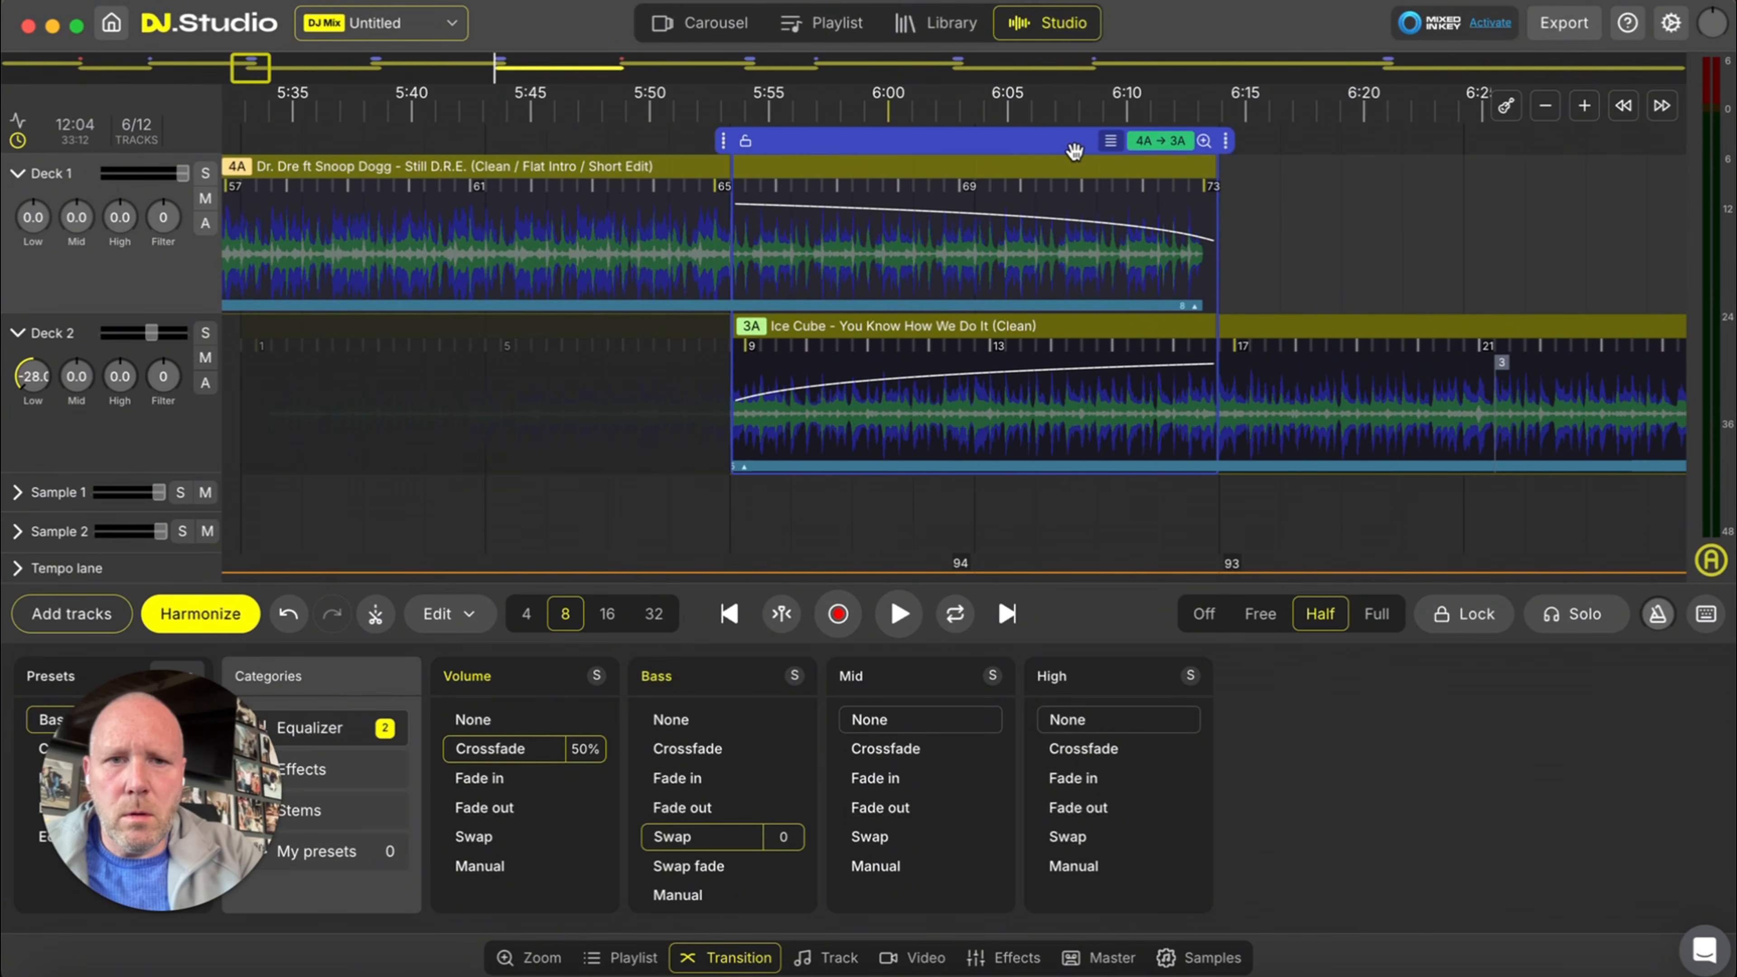
scroll(1076, 151, "left", 16)
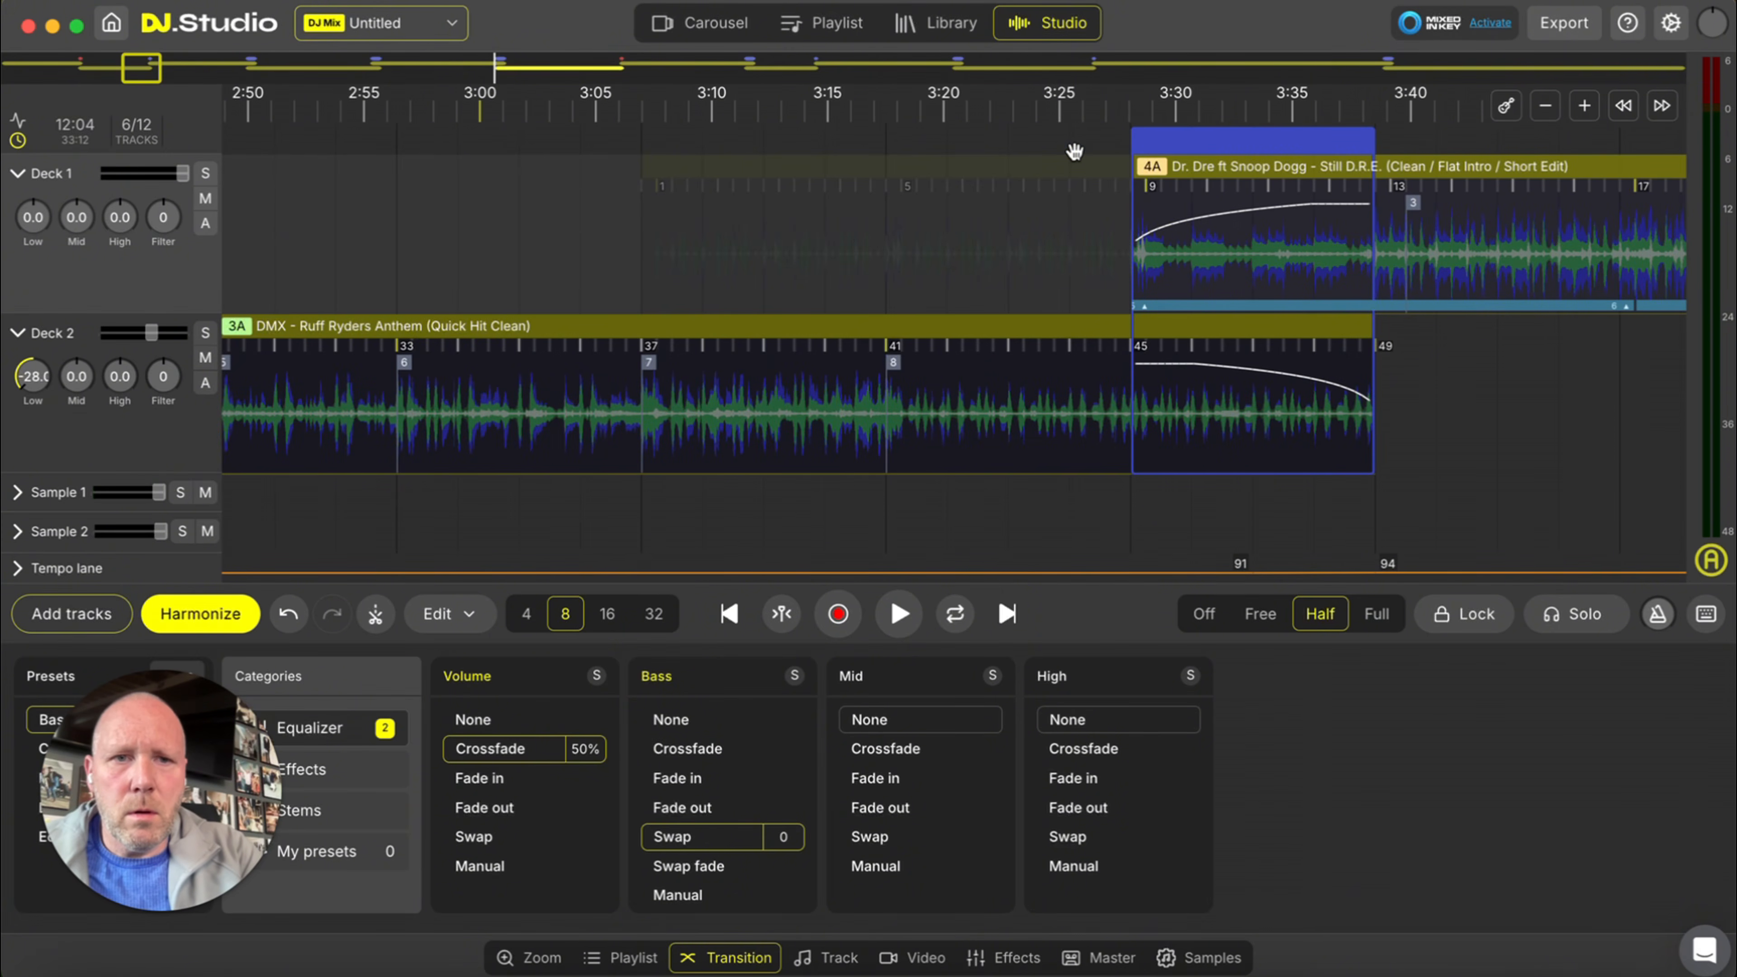
scroll(1153, 167, "left", 13)
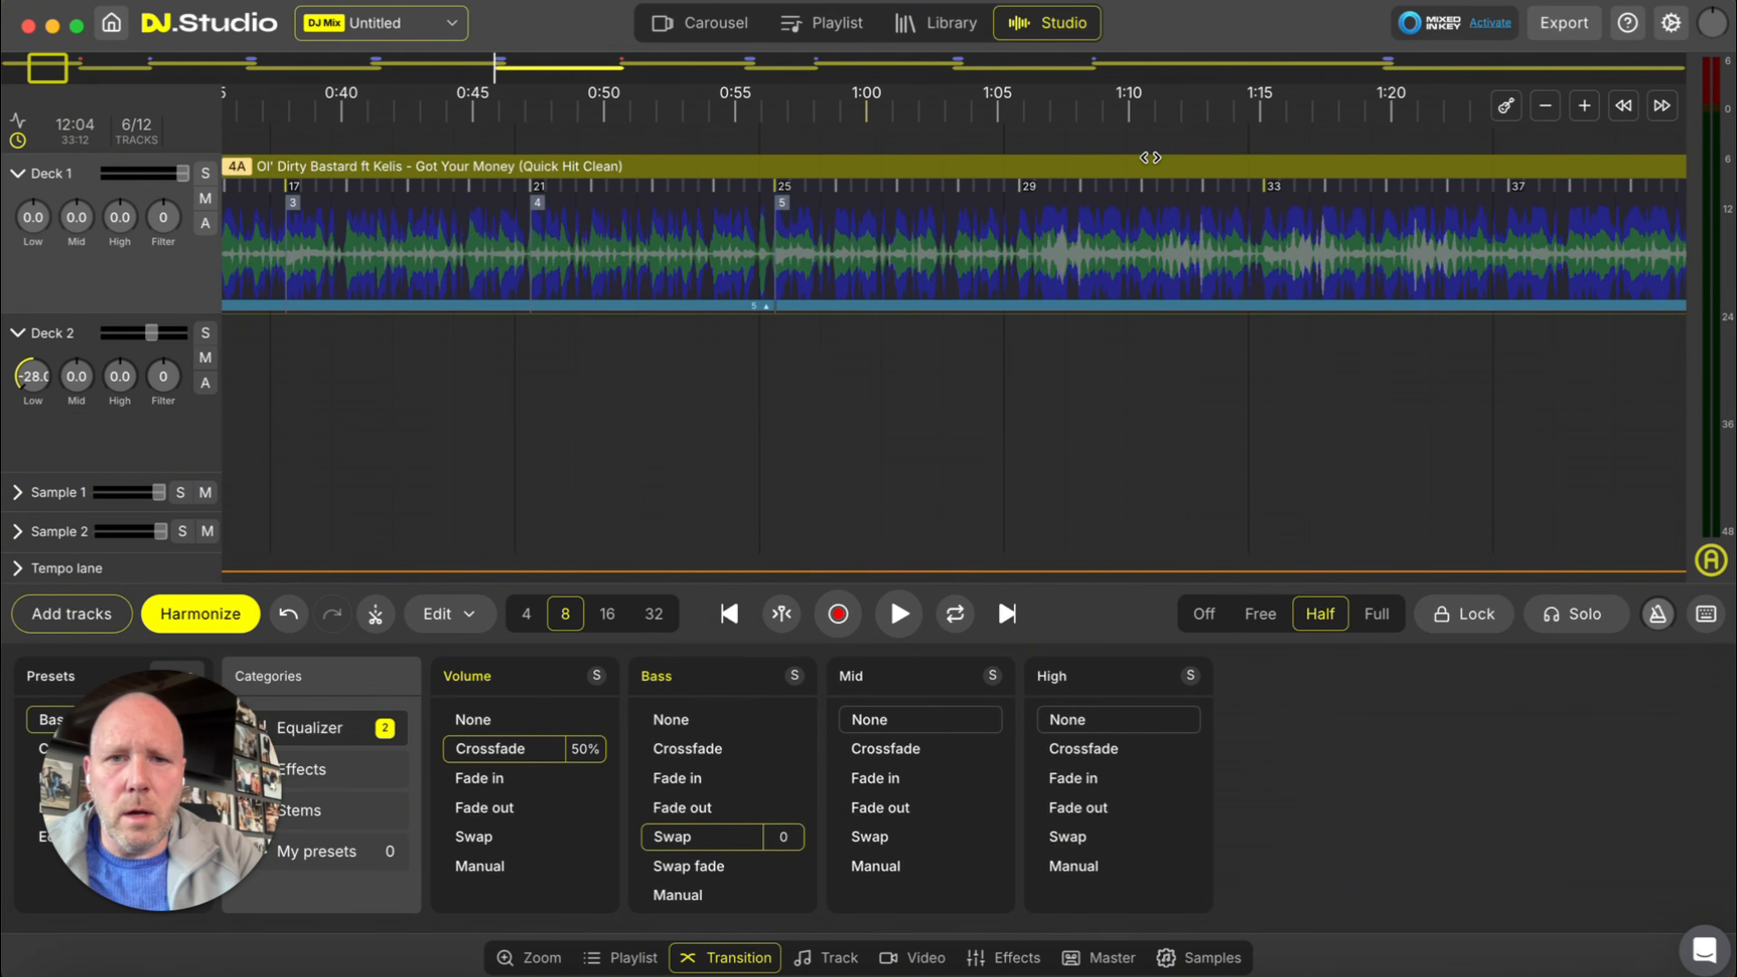
- Play the transition from Doo Wop (That Thing) to Hard Knock Life from shortly before its start, and stop past its end
scroll(1151, 159, "right", 20)
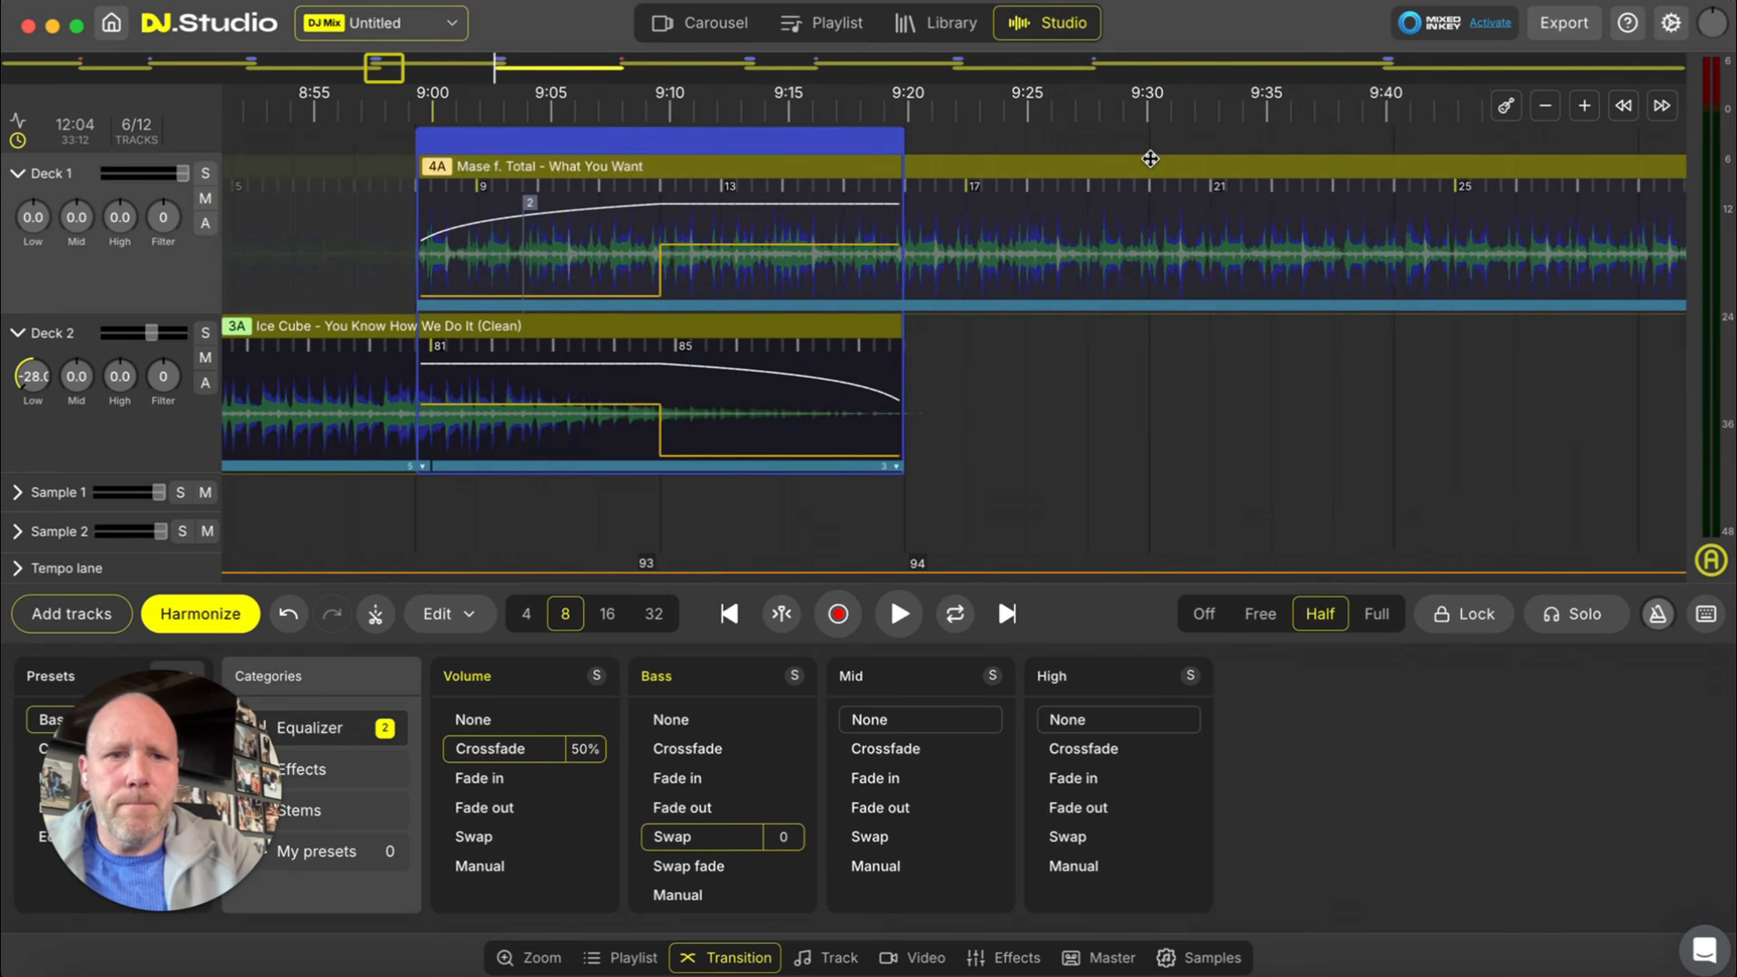
scroll(1150, 159, "right", 18)
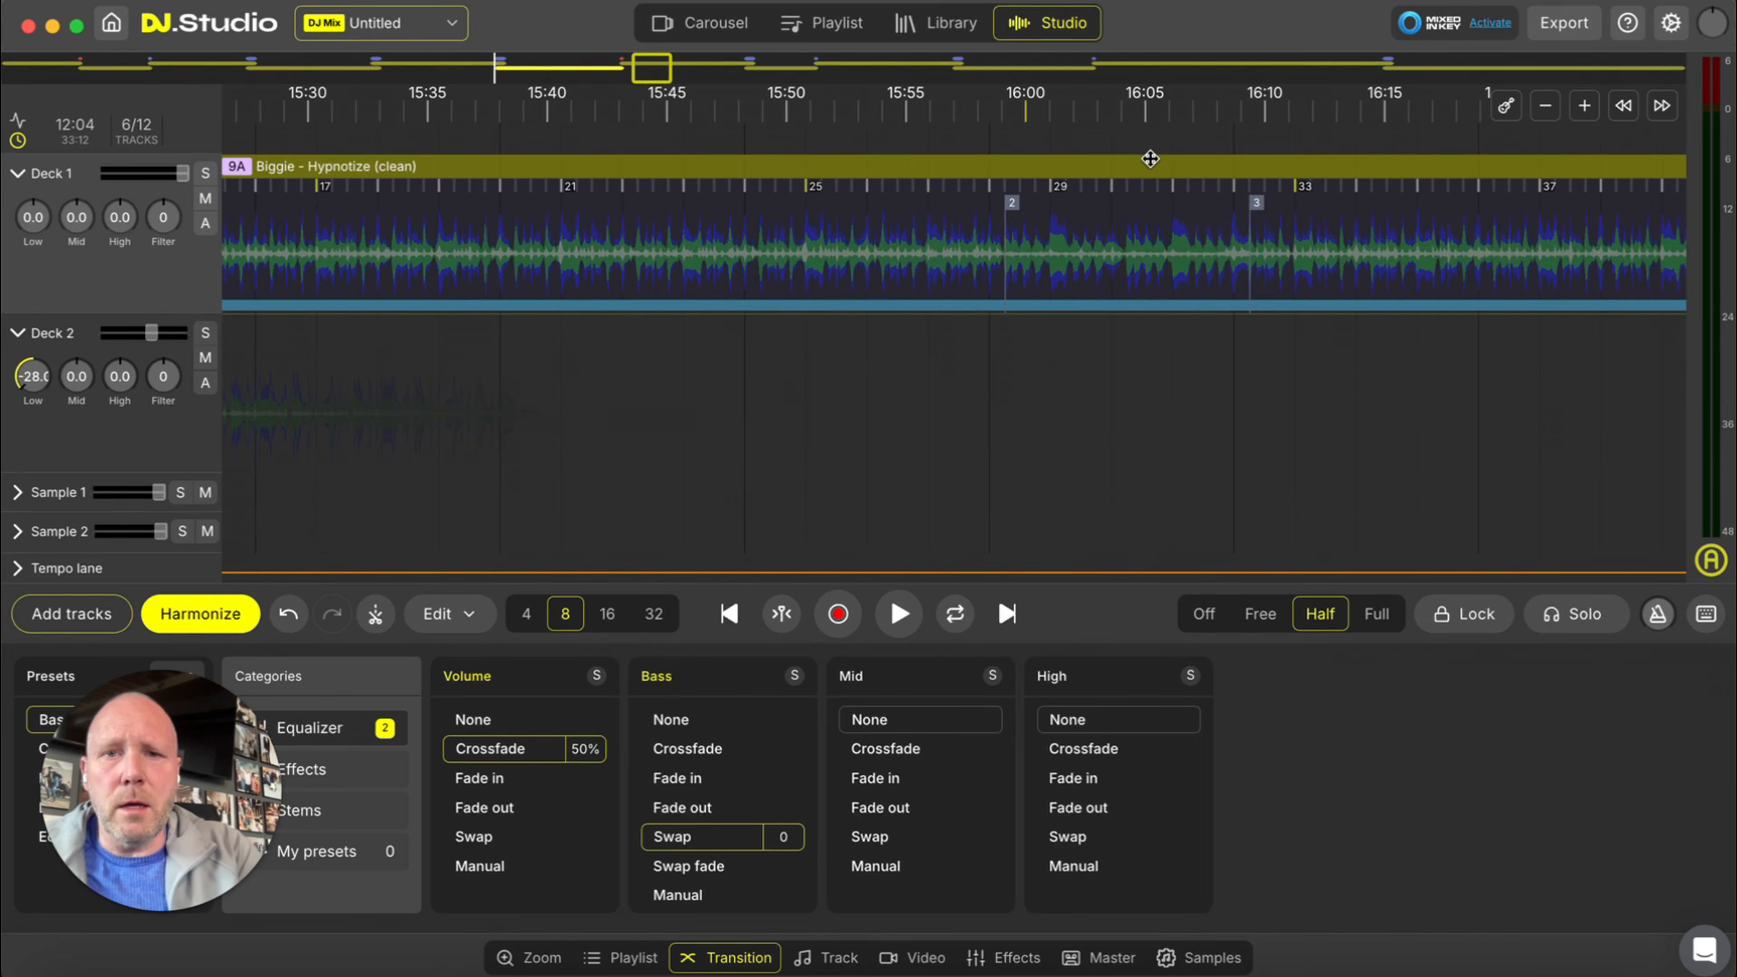
scroll(1151, 159, "right", 20)
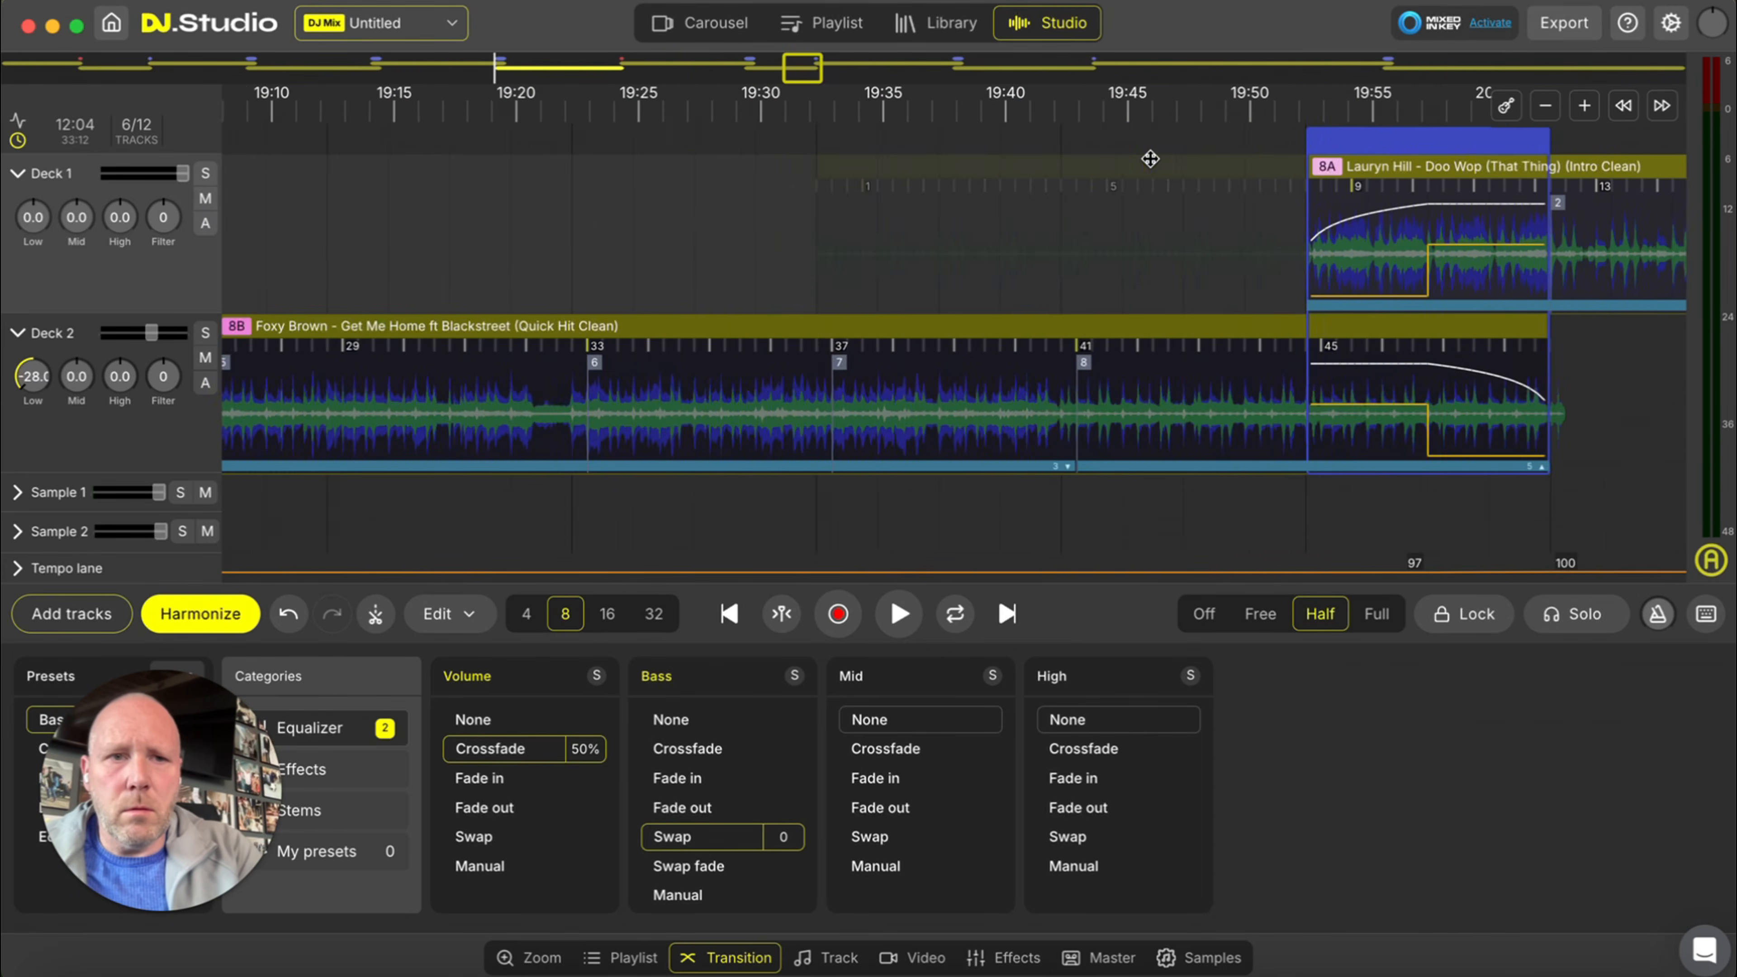
scroll(1151, 159, "right", 10)
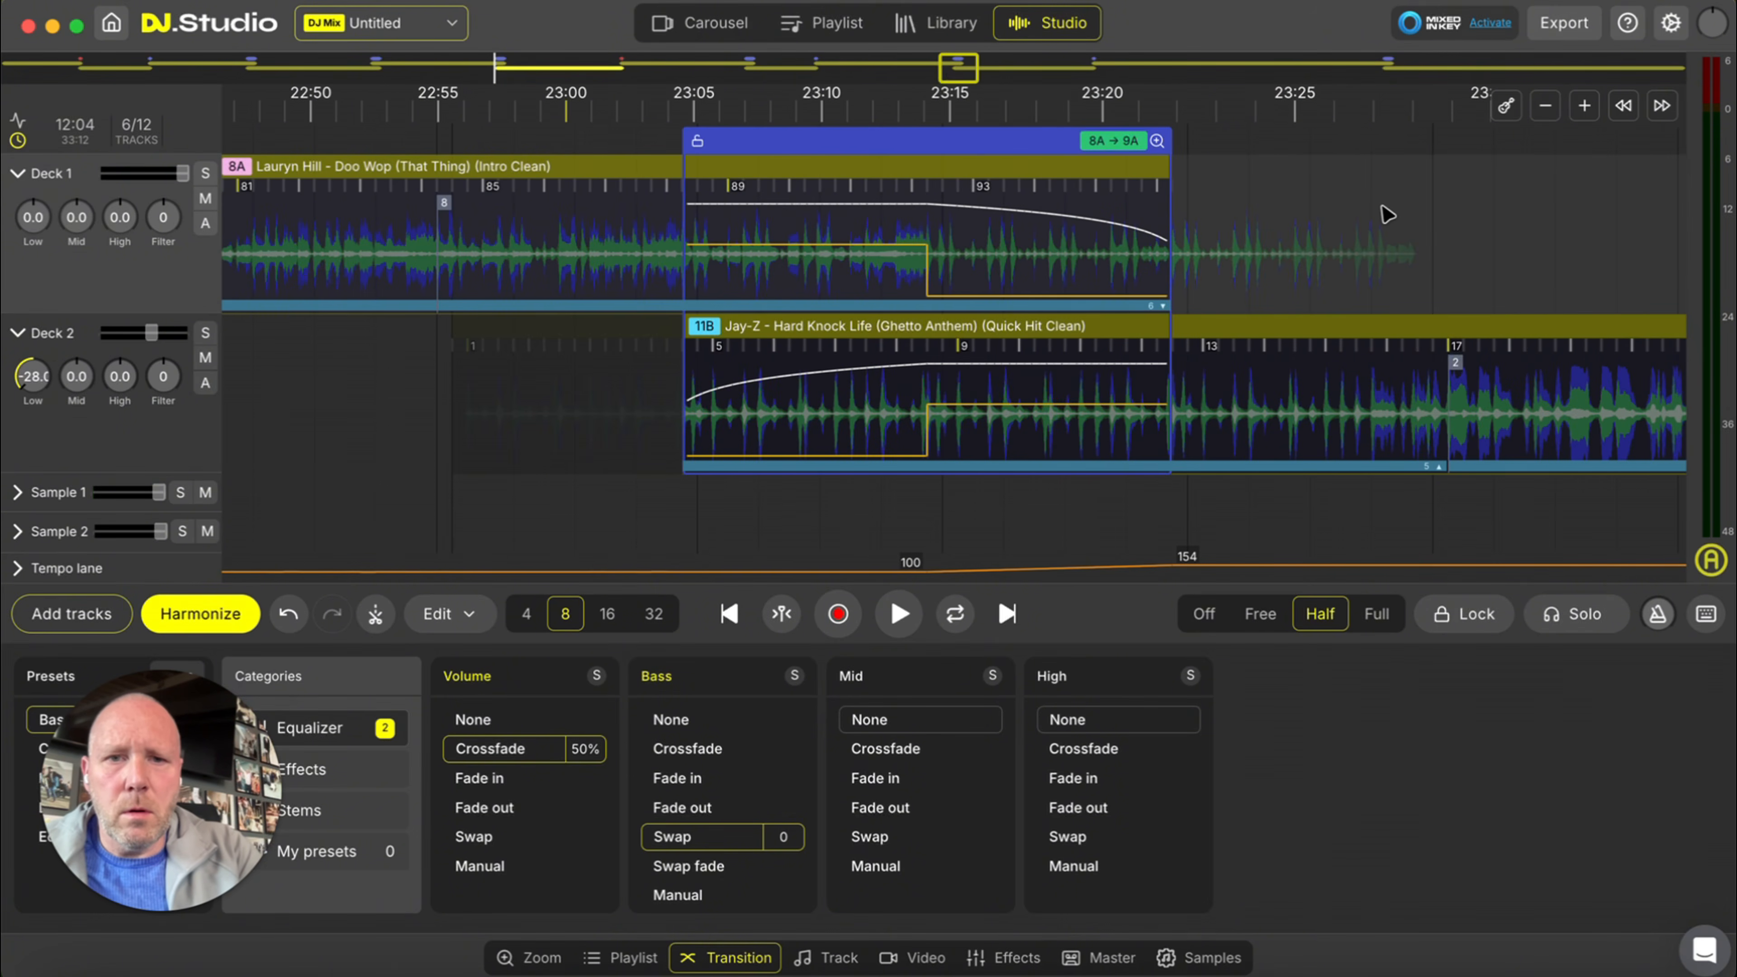
left_click(639, 138)
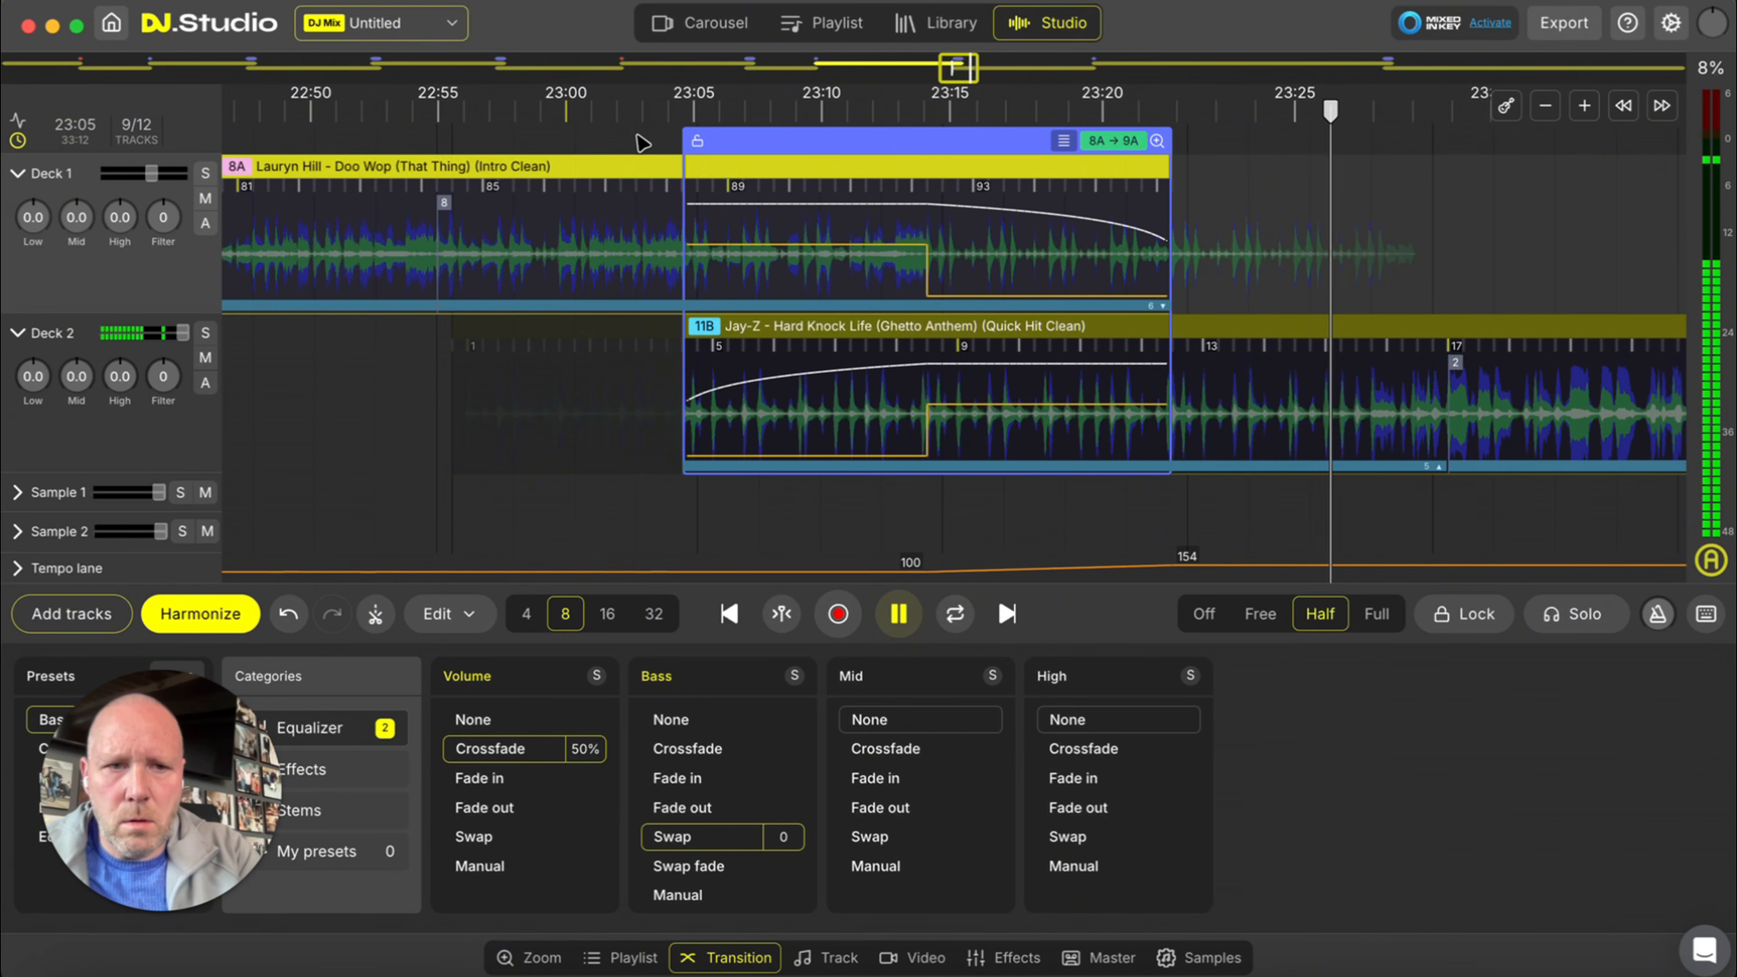
key("space")
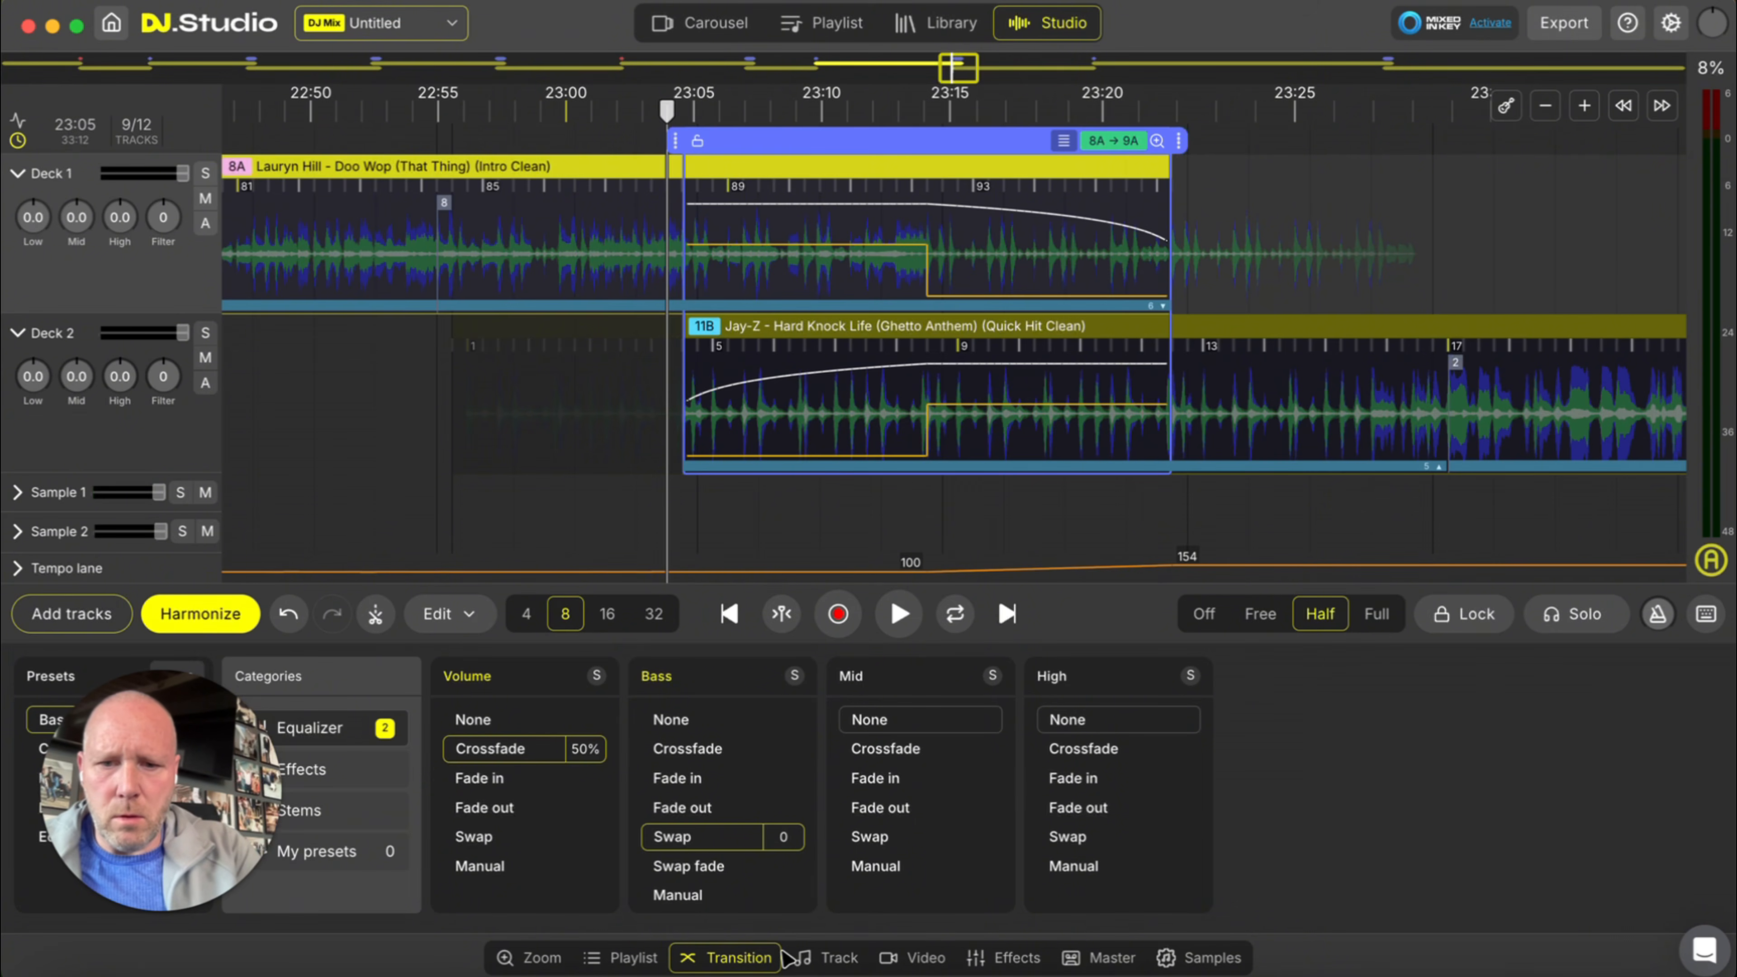
- Compare the track details of Doo Wop and Hard Knock Life, and shift their transition about ten seconds later, starting at about 23:15
left_click(814, 957)
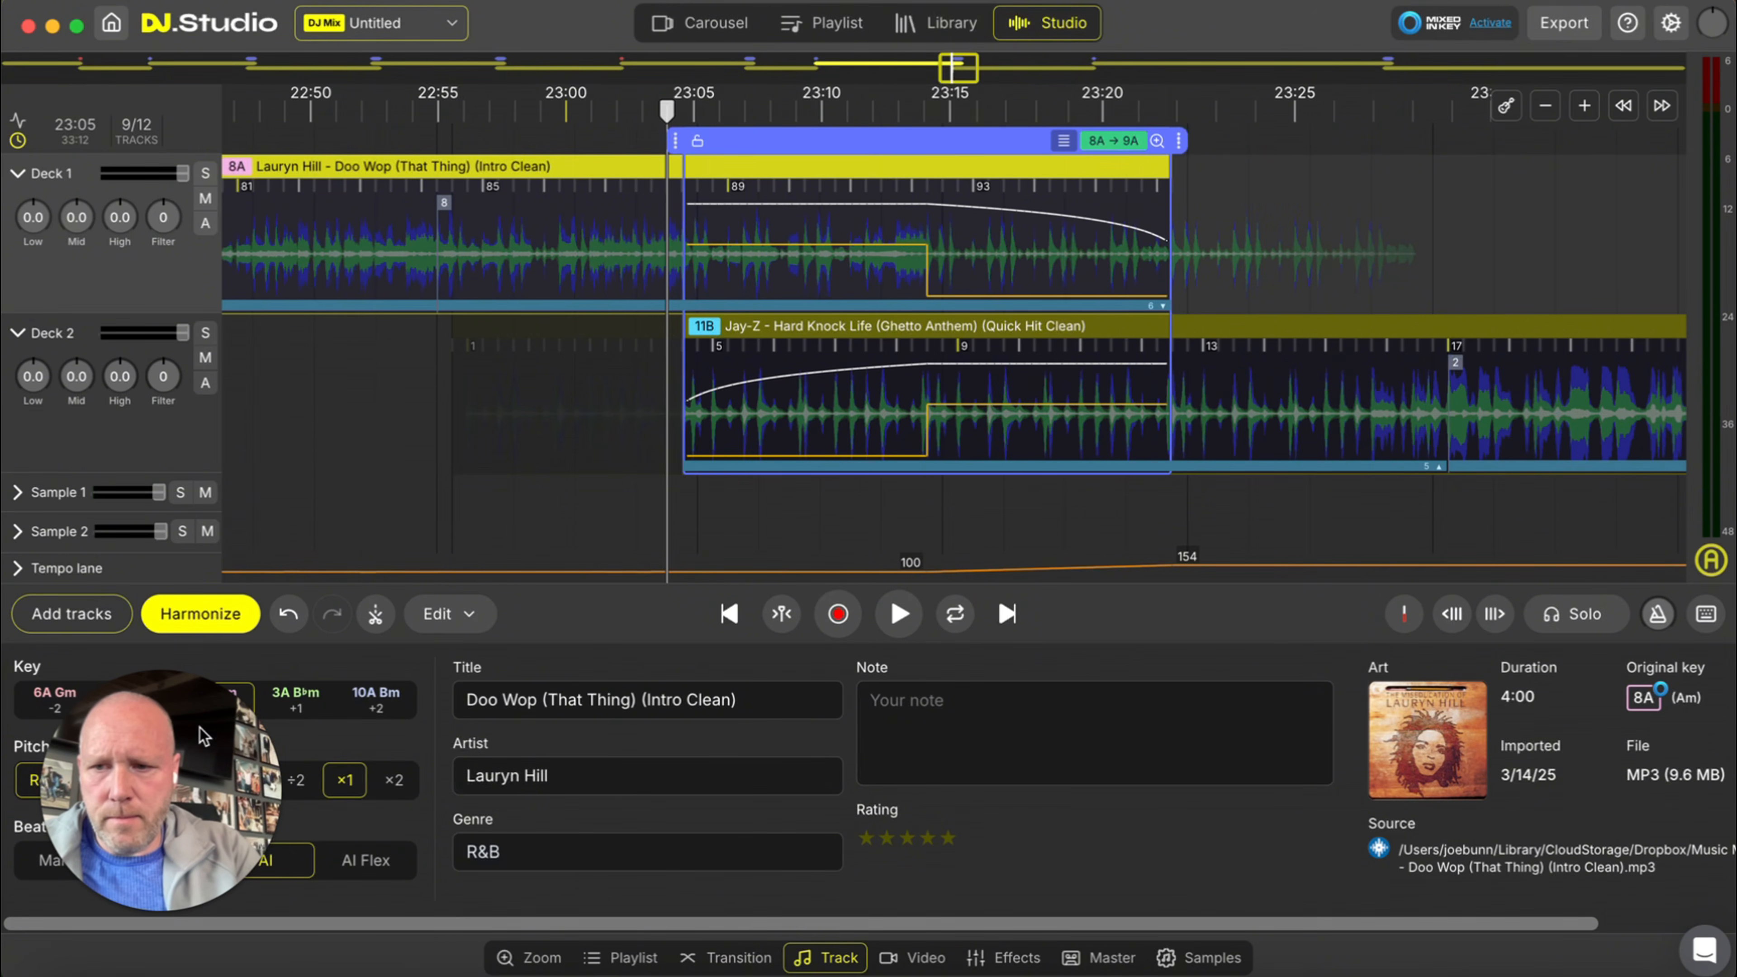
left_click_drag(203, 737, 191, 453)
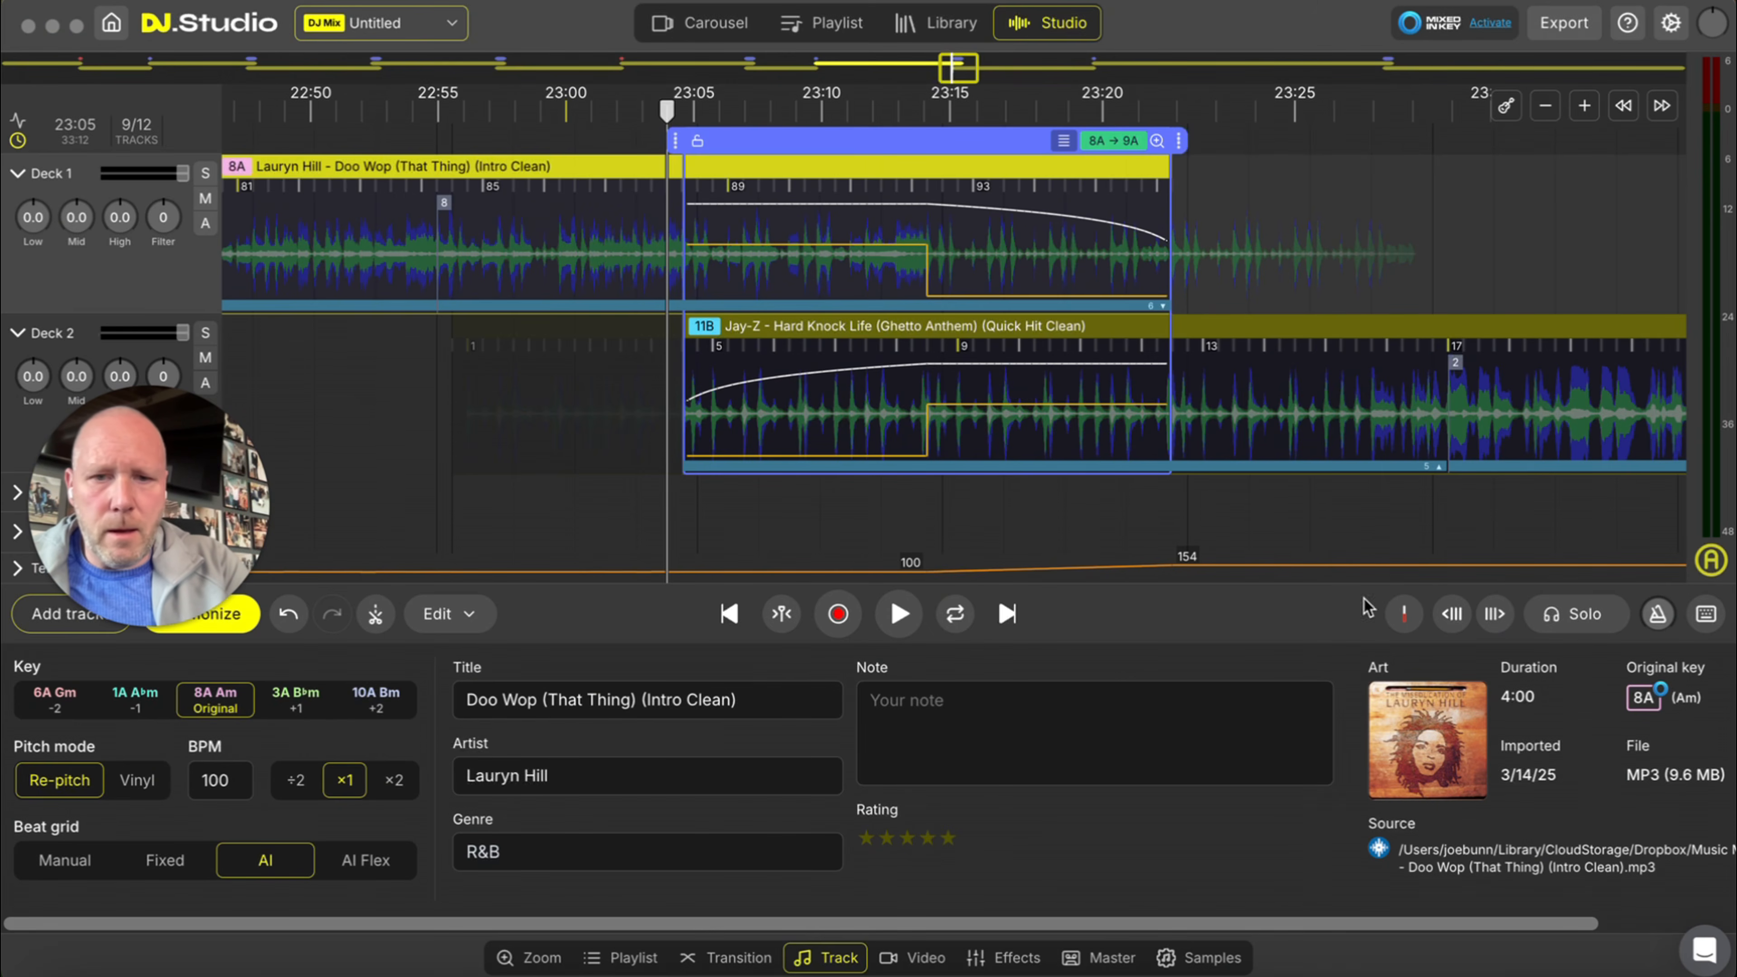
left_click(1261, 327)
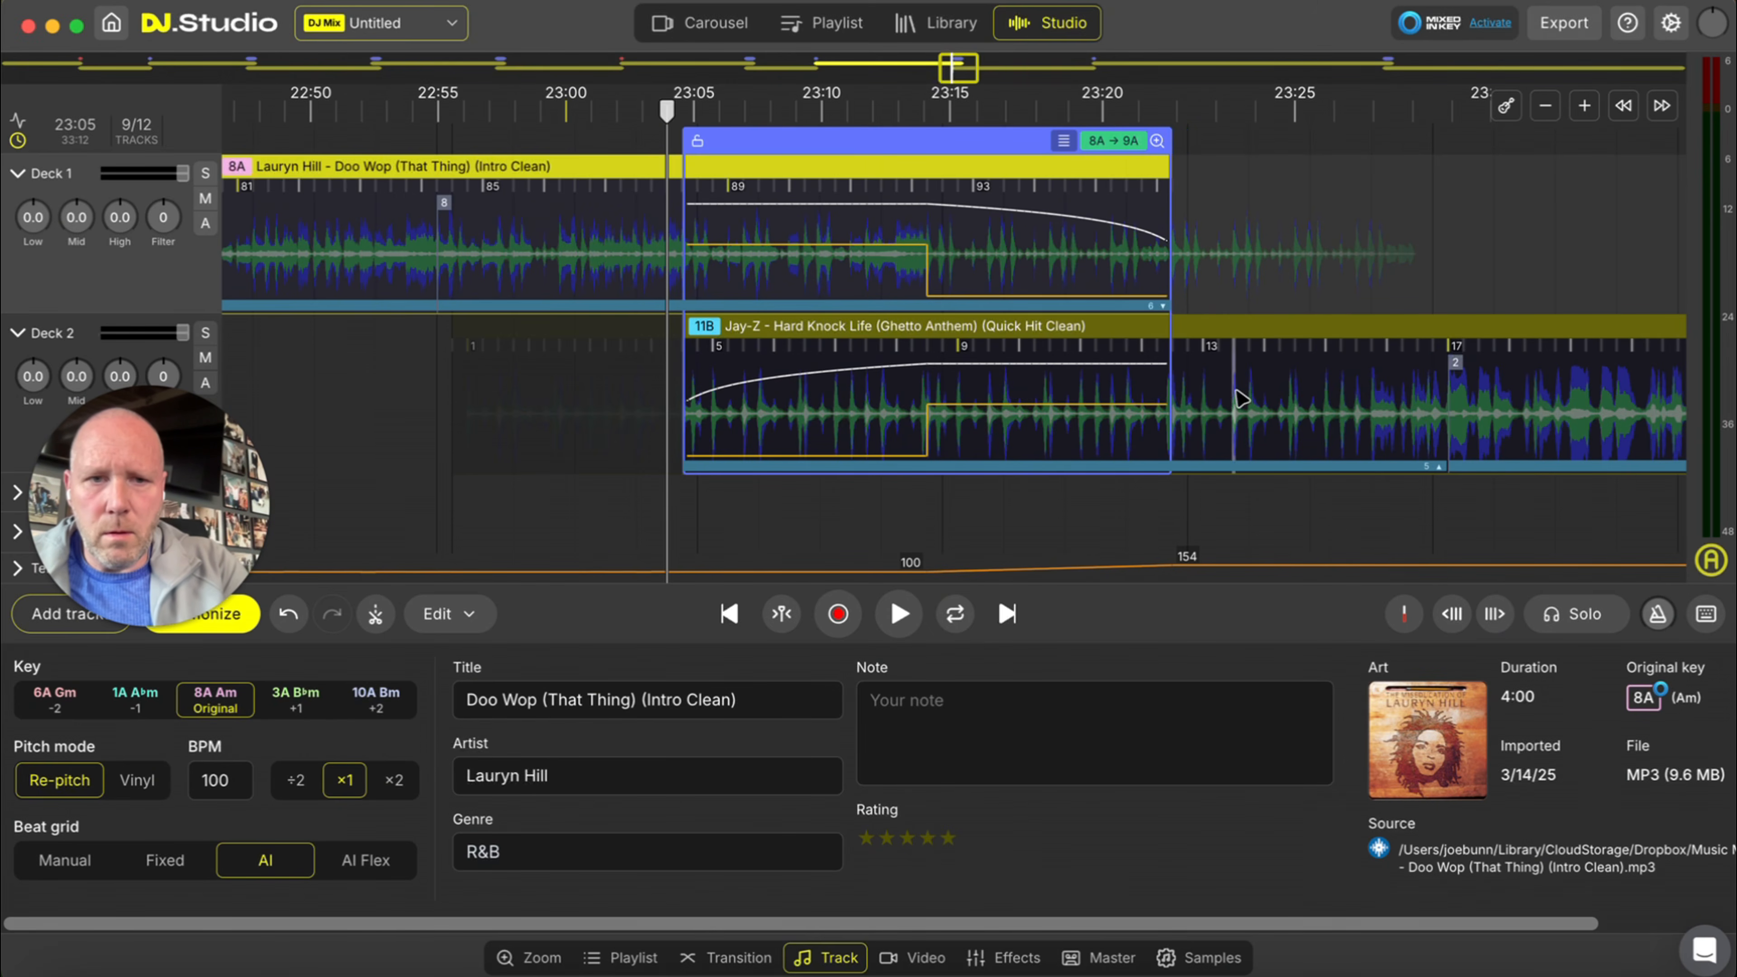
left_click(1212, 326)
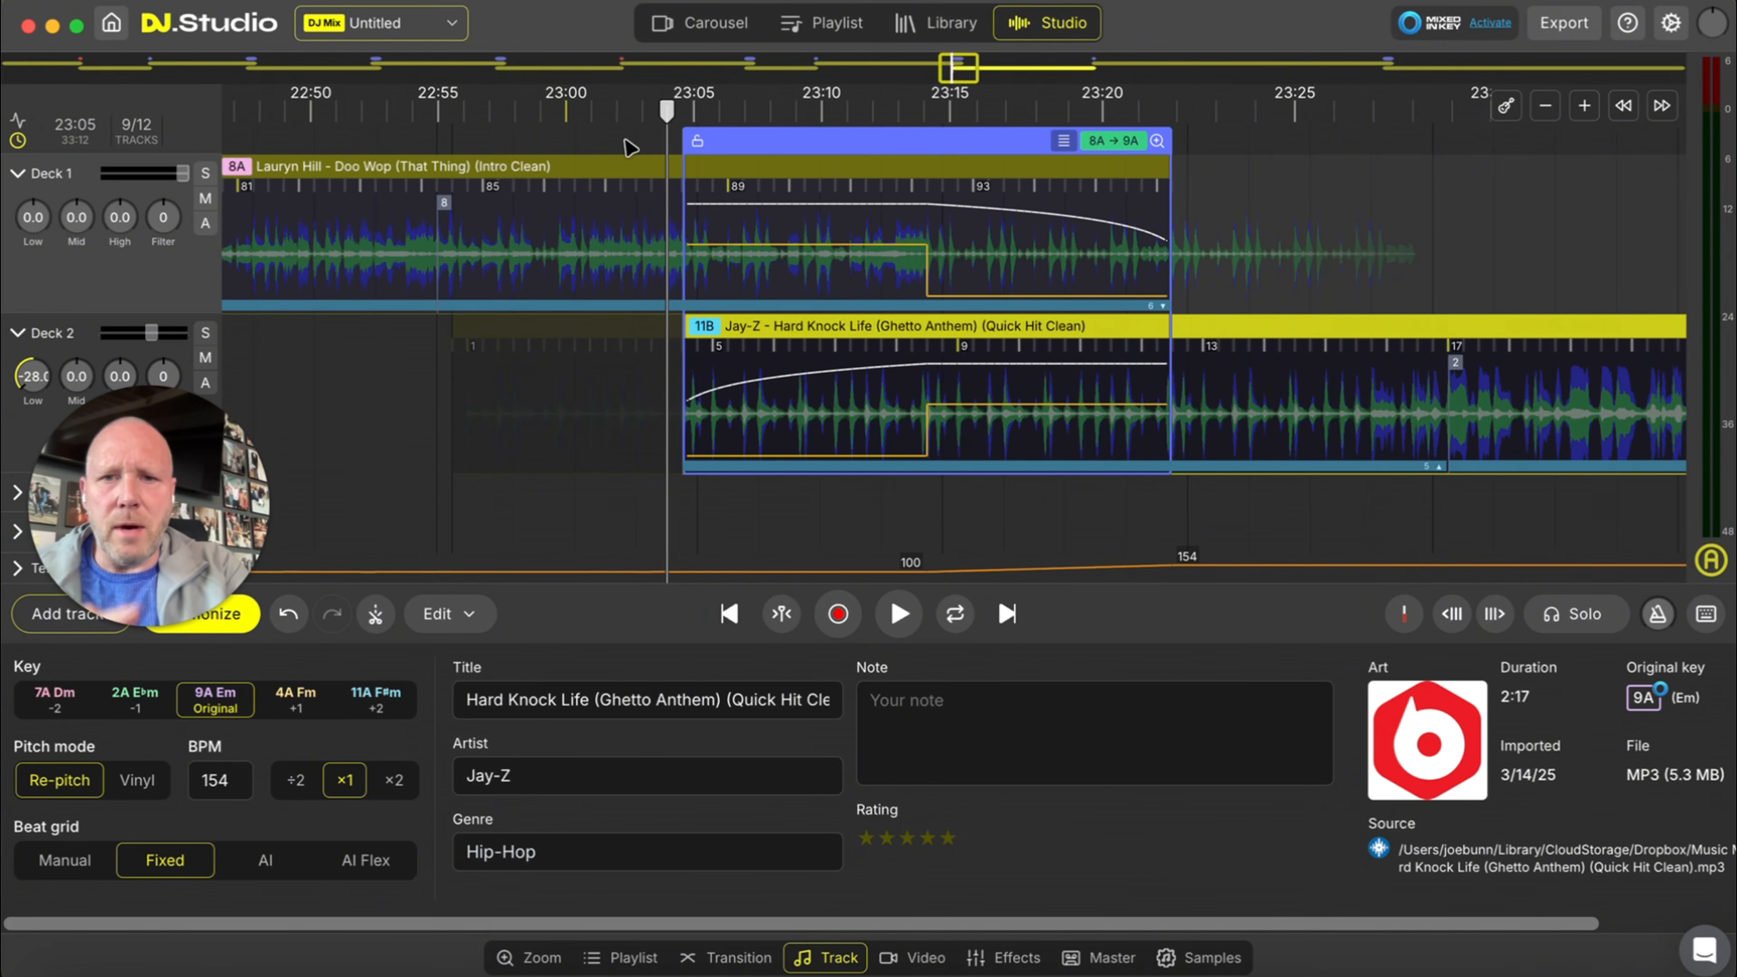
left_click_drag(784, 146, 1060, 203)
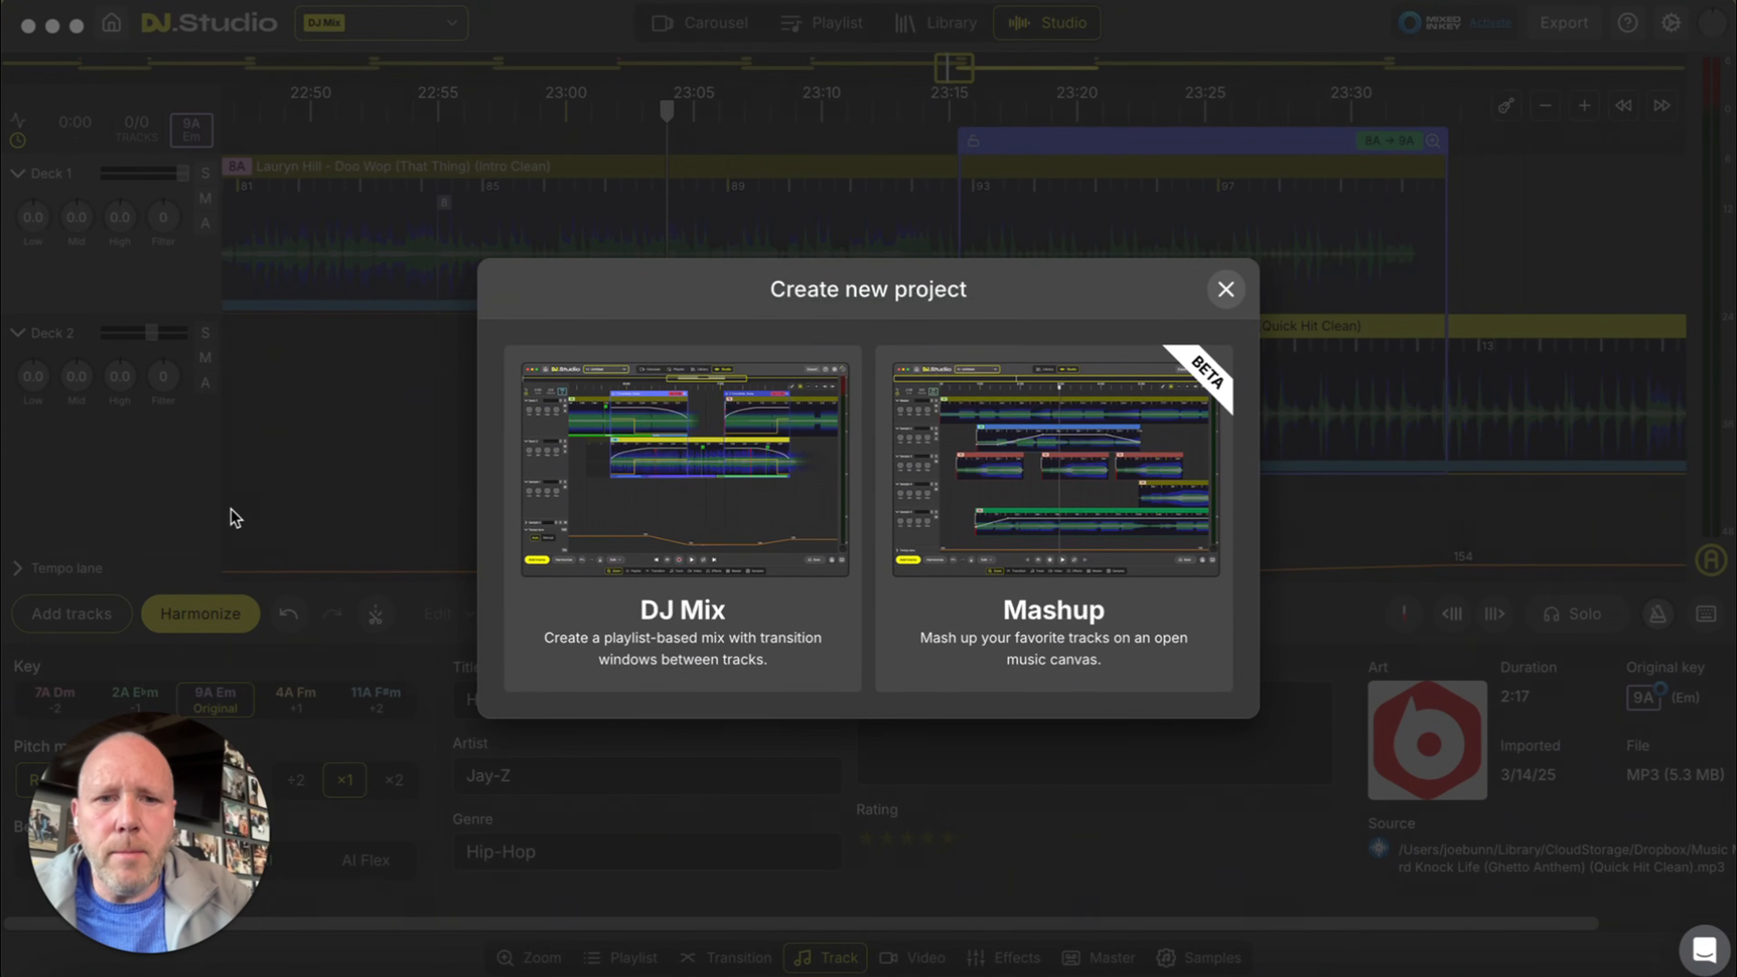
- Create a new Mashup project and continue past the Mashup Mode introduction
left_click(998, 479)
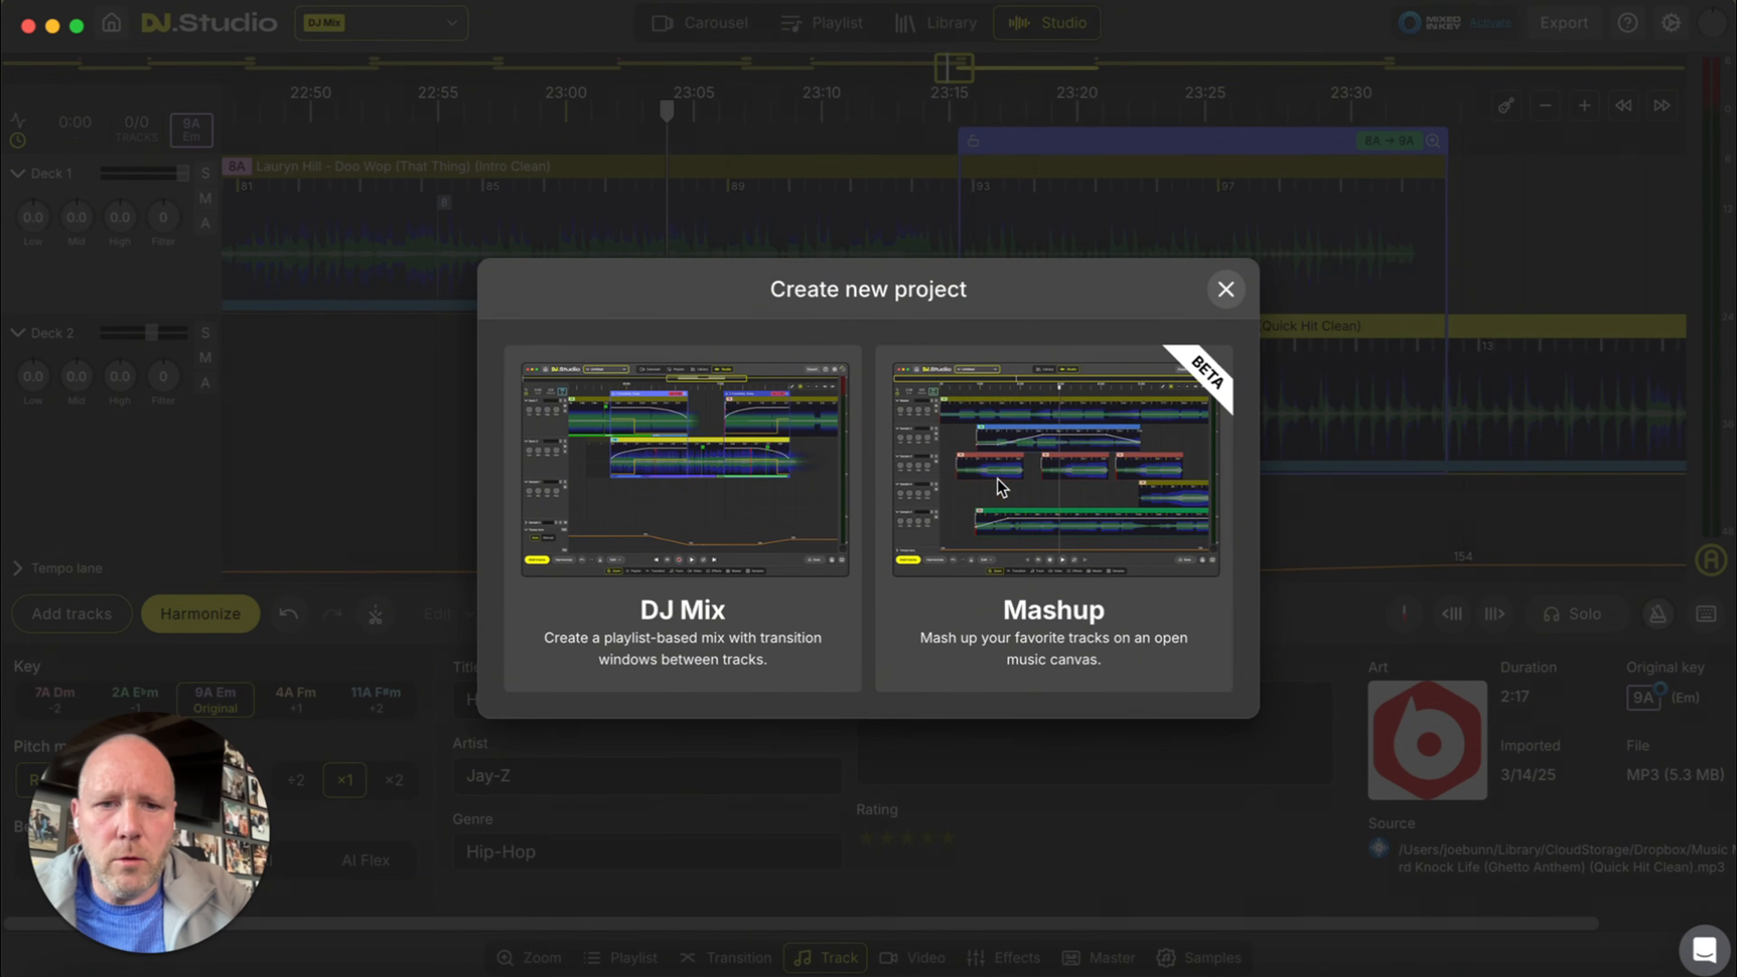
left_click(1064, 457)
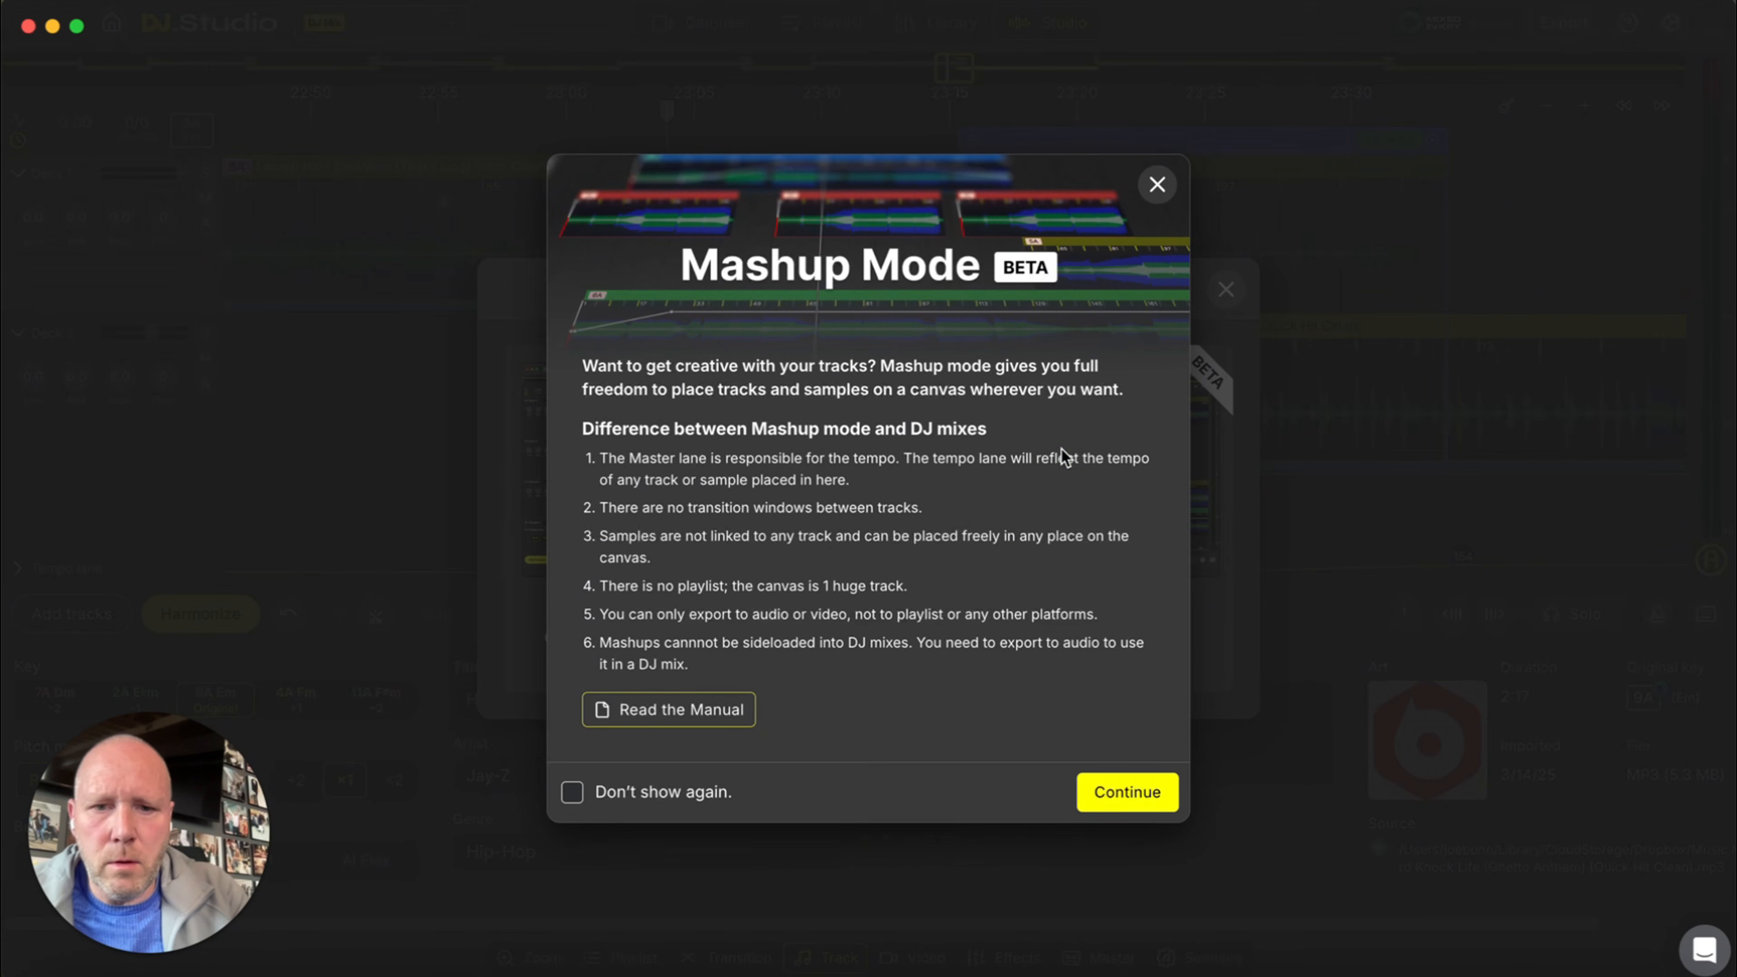
left_click(1121, 815)
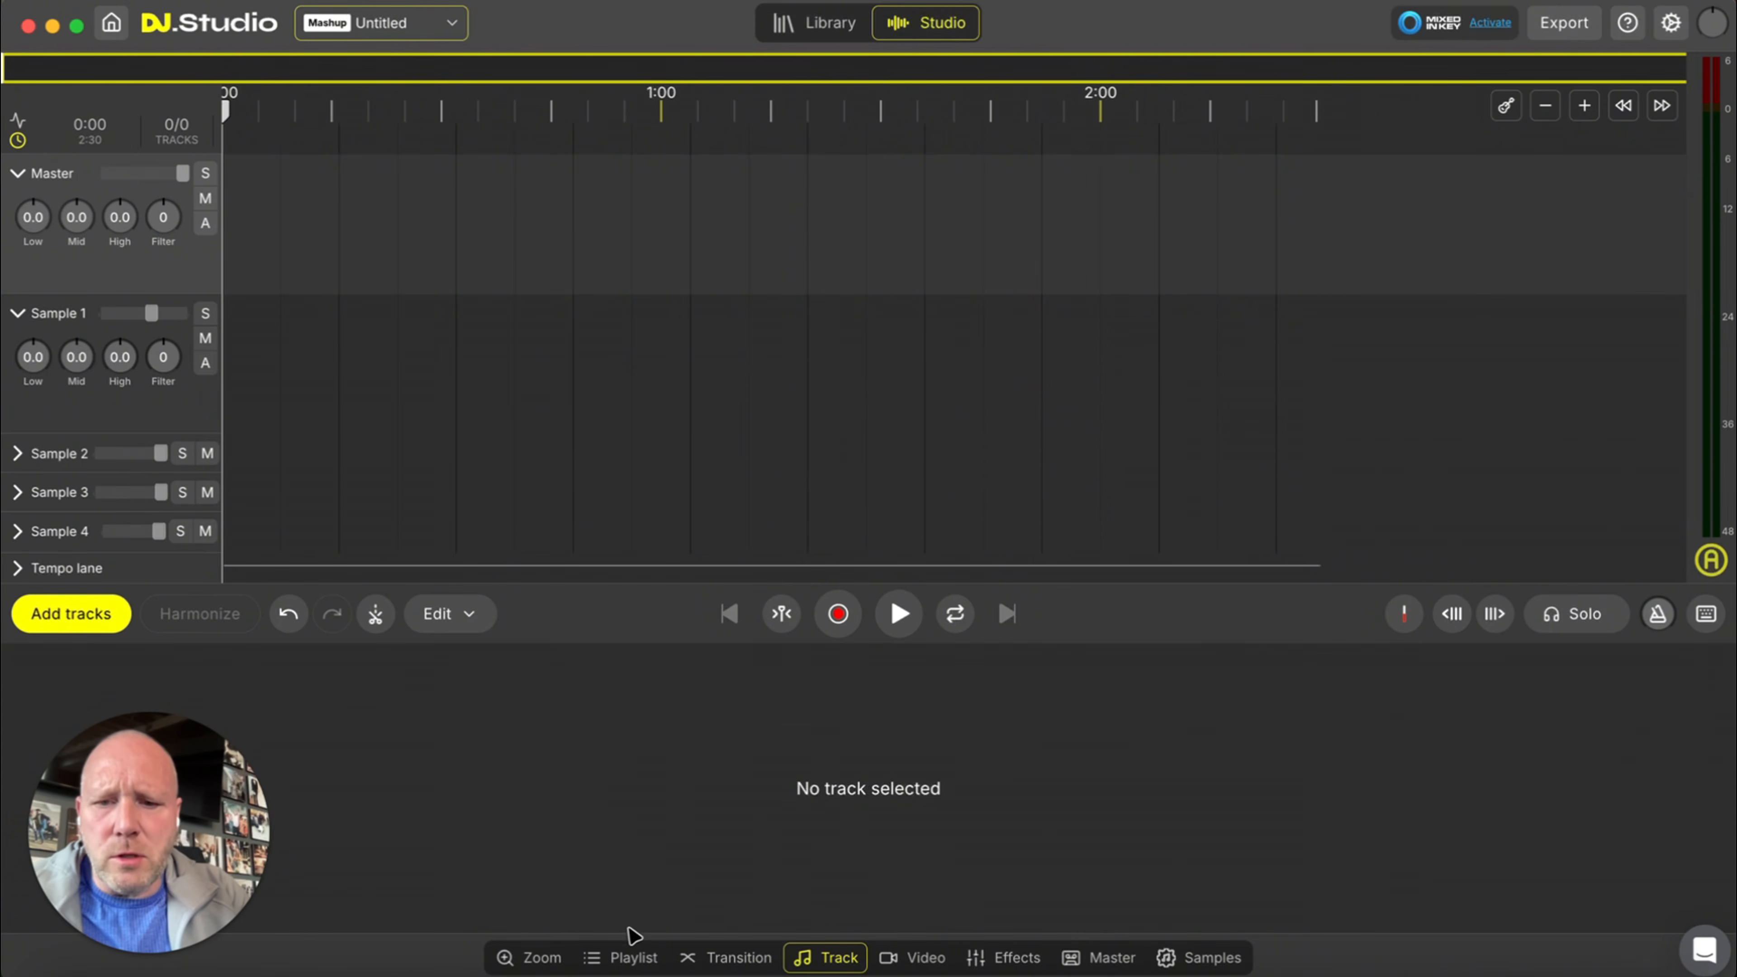
- Start adding tracks to the empty mashup and show the Cool Cocktails crate from the Serato DJ Pro collection
left_click(630, 958)
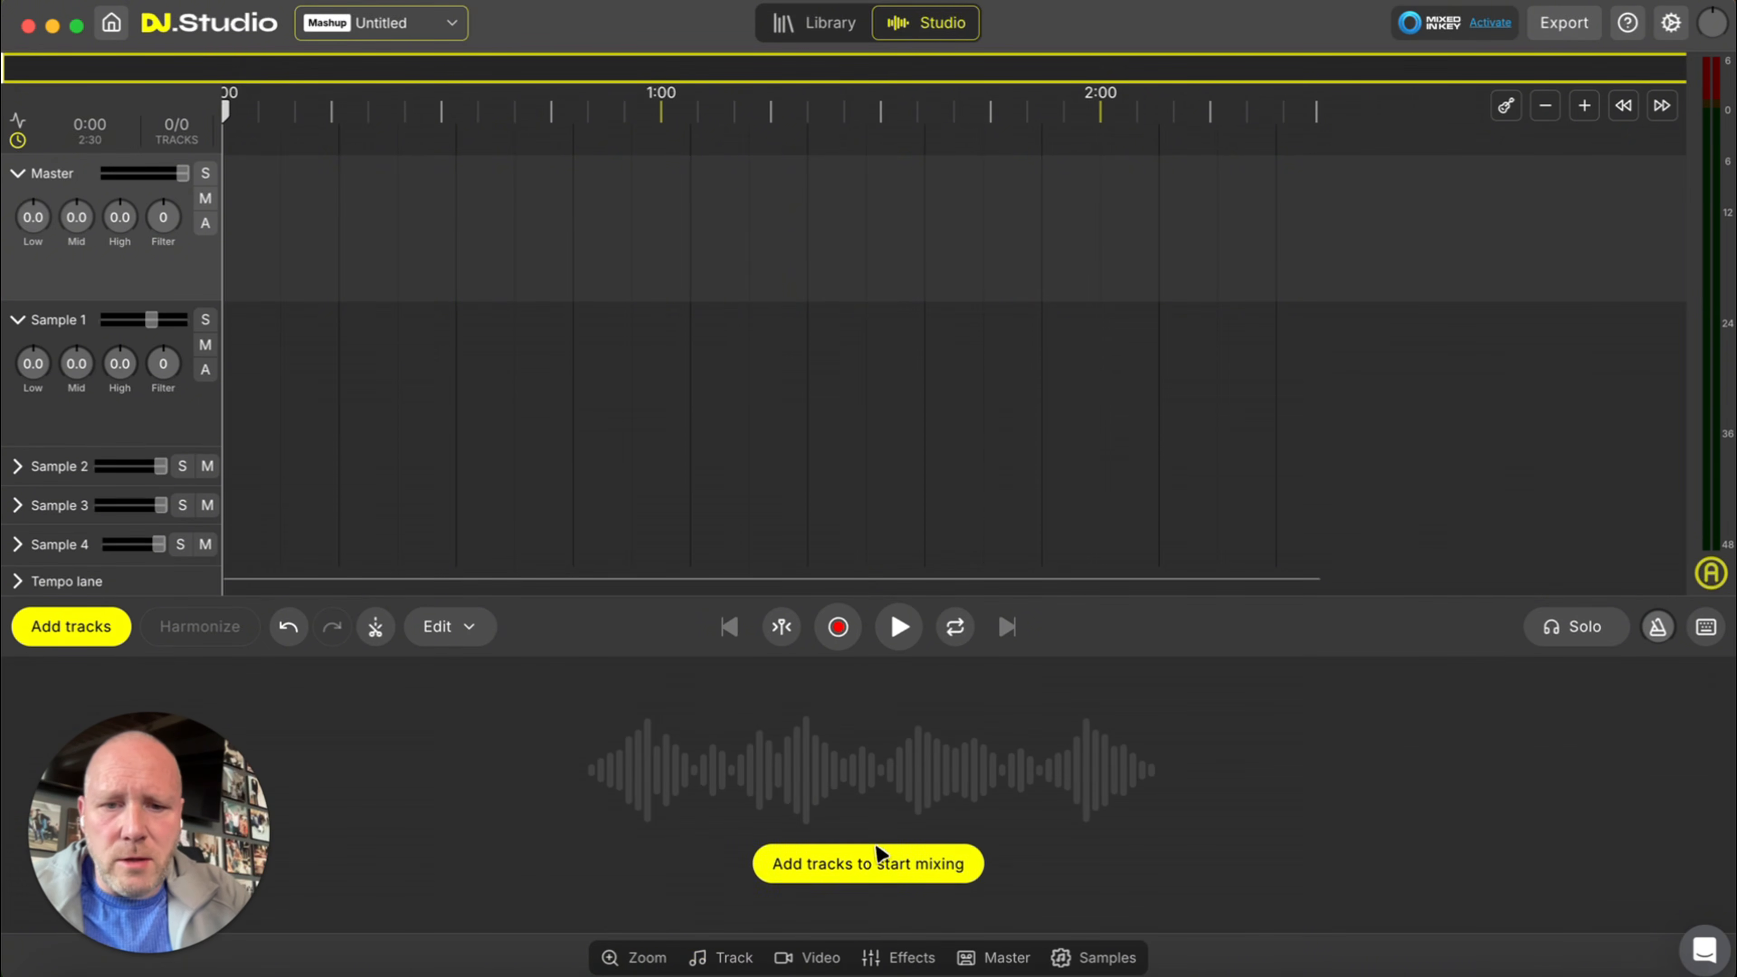
left_click(886, 864)
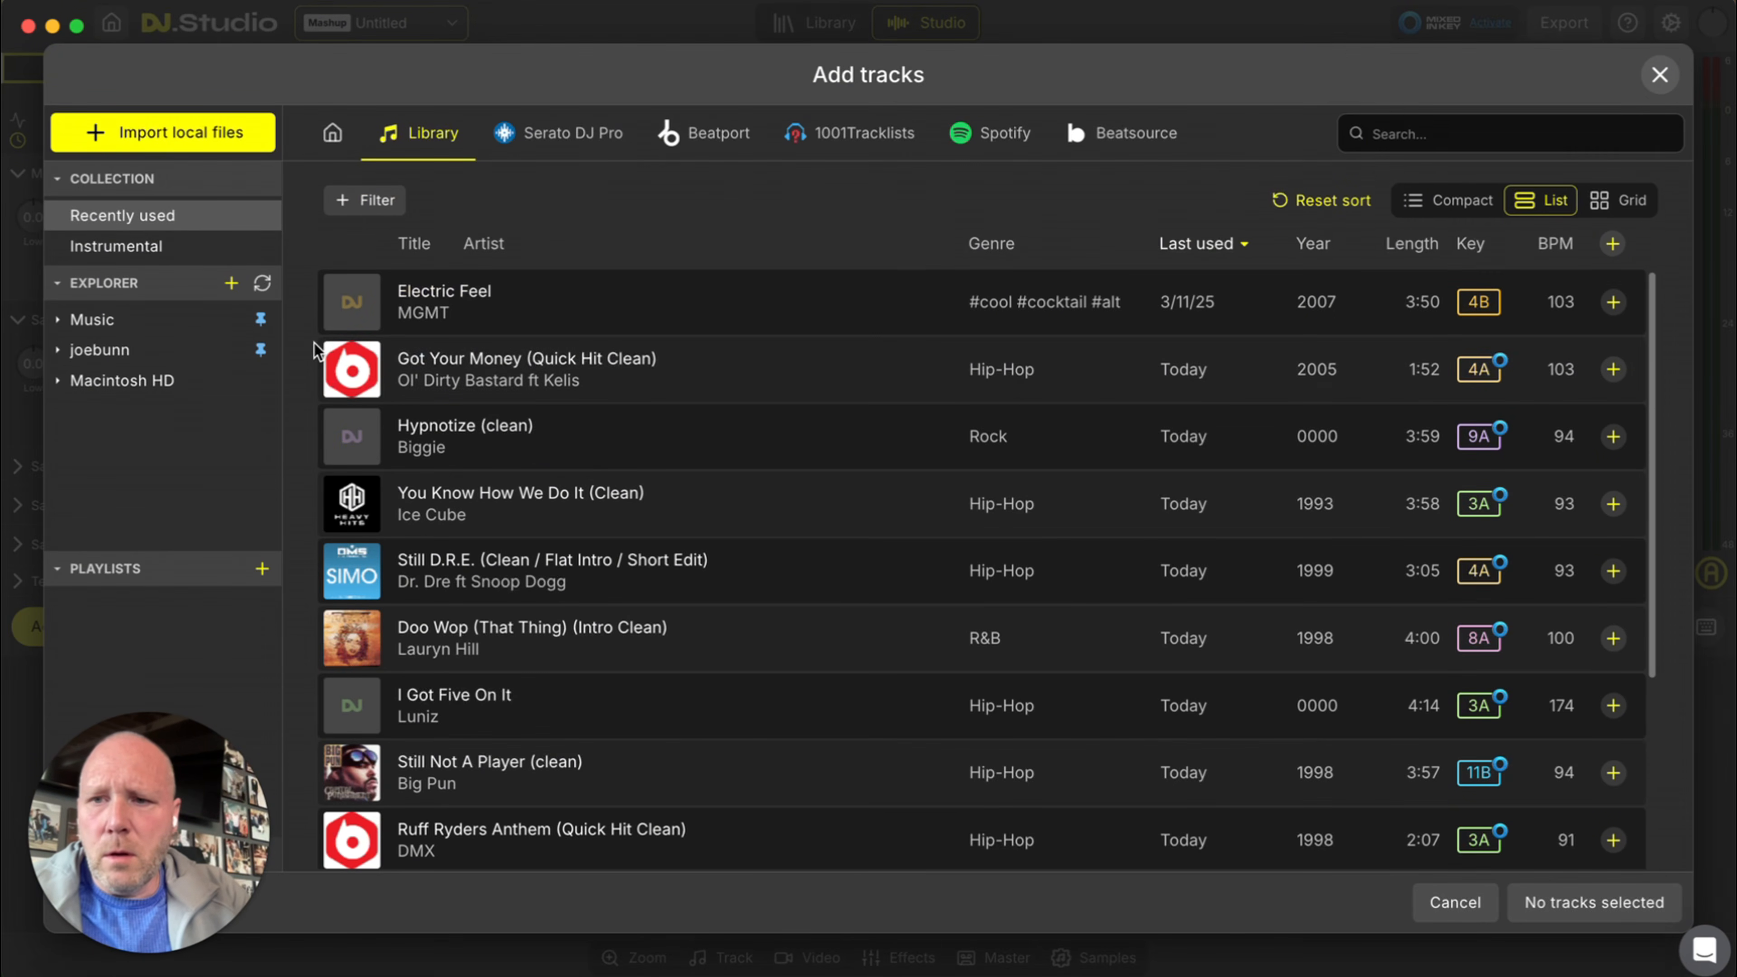
left_click(573, 134)
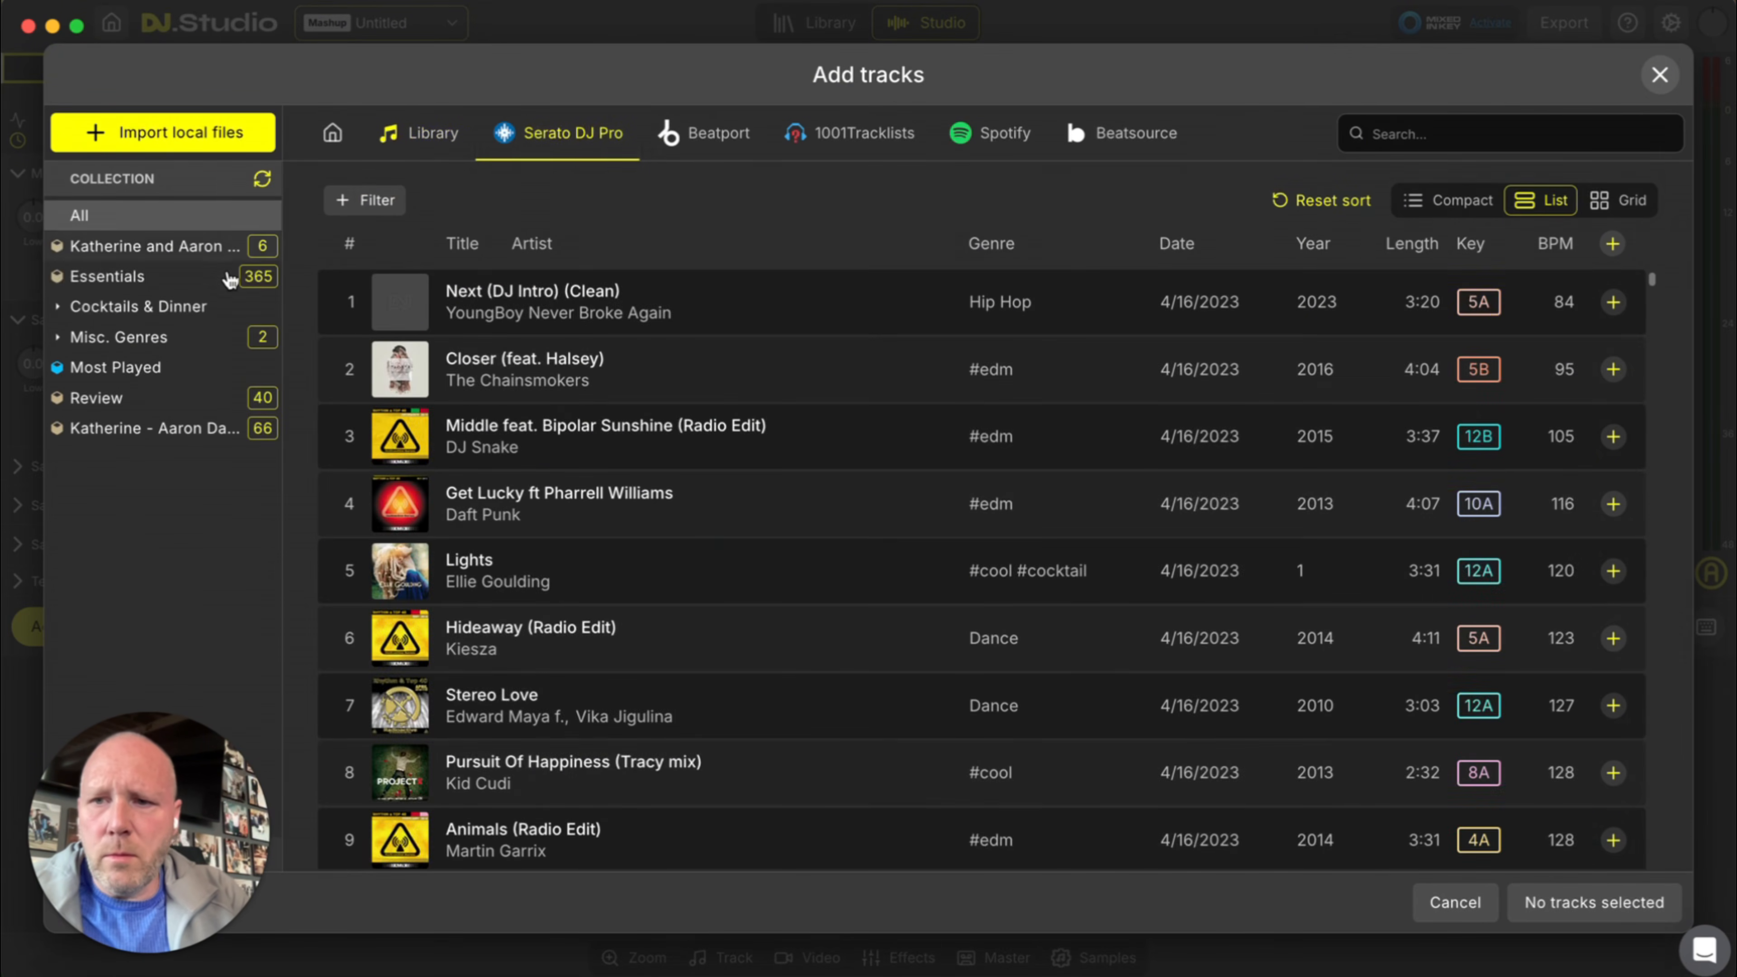
left_click(58, 306)
left_click(135, 399)
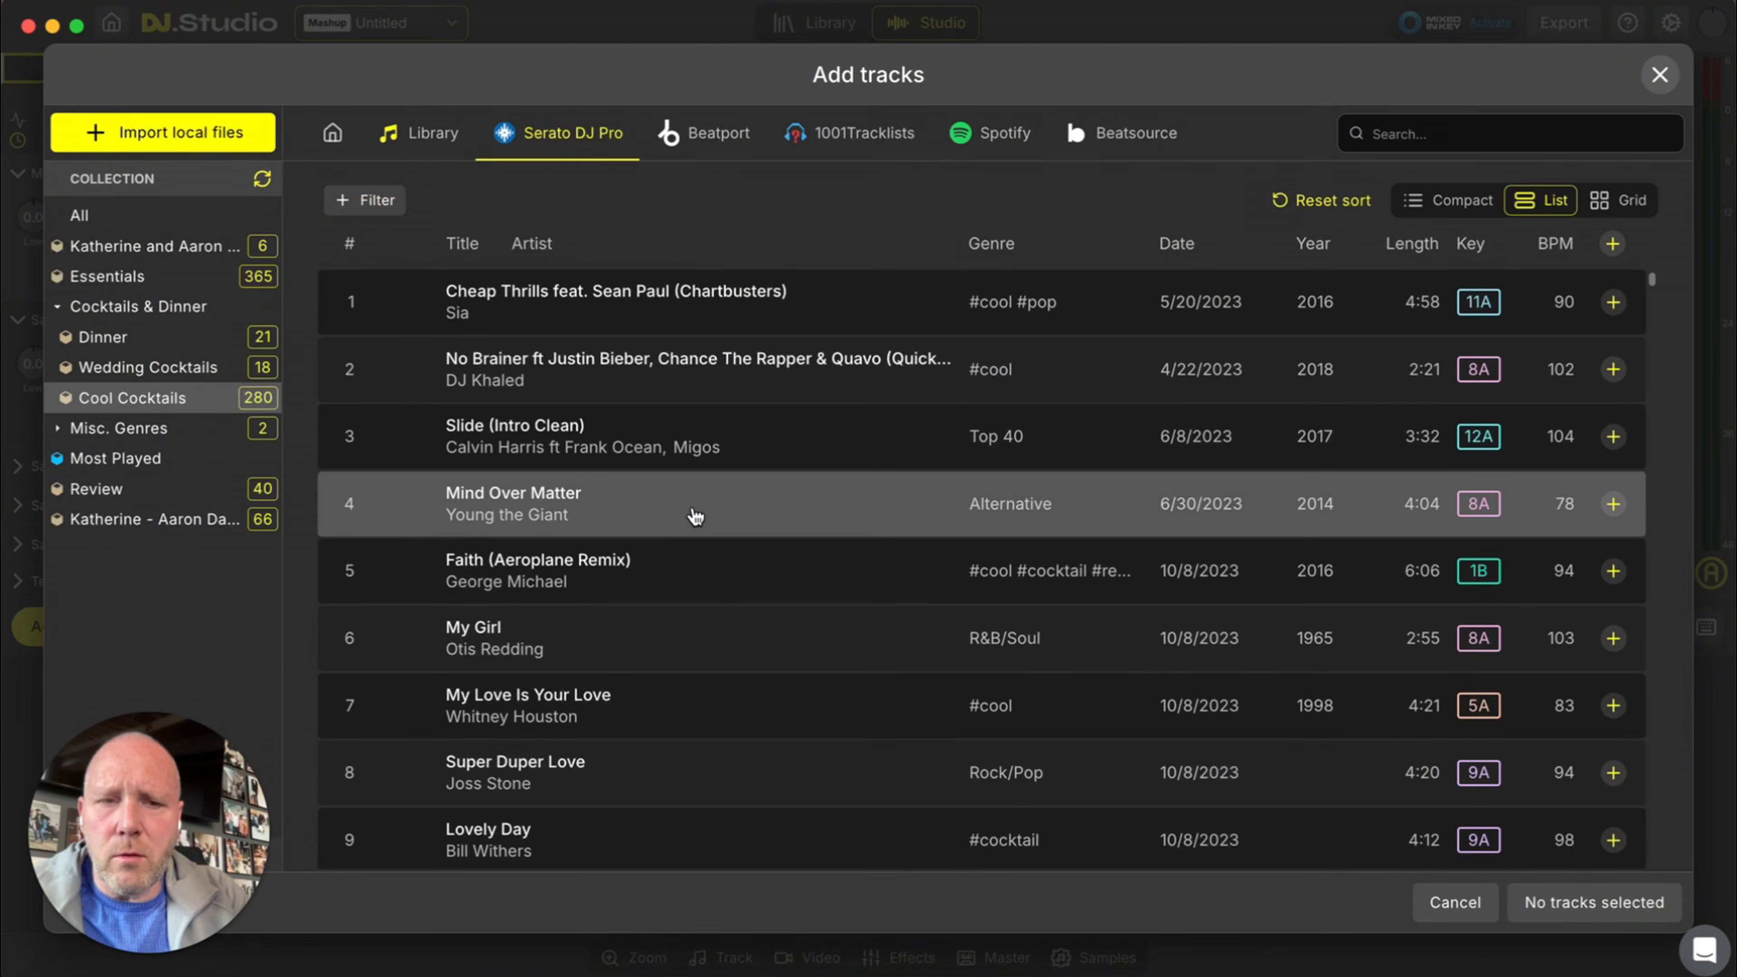
- Select the original Watermelon Sugar by Harry Styles from the Cool Cocktails crate for the mashup
scroll(695, 515, "down", 1)
scroll(692, 516, "down", 15)
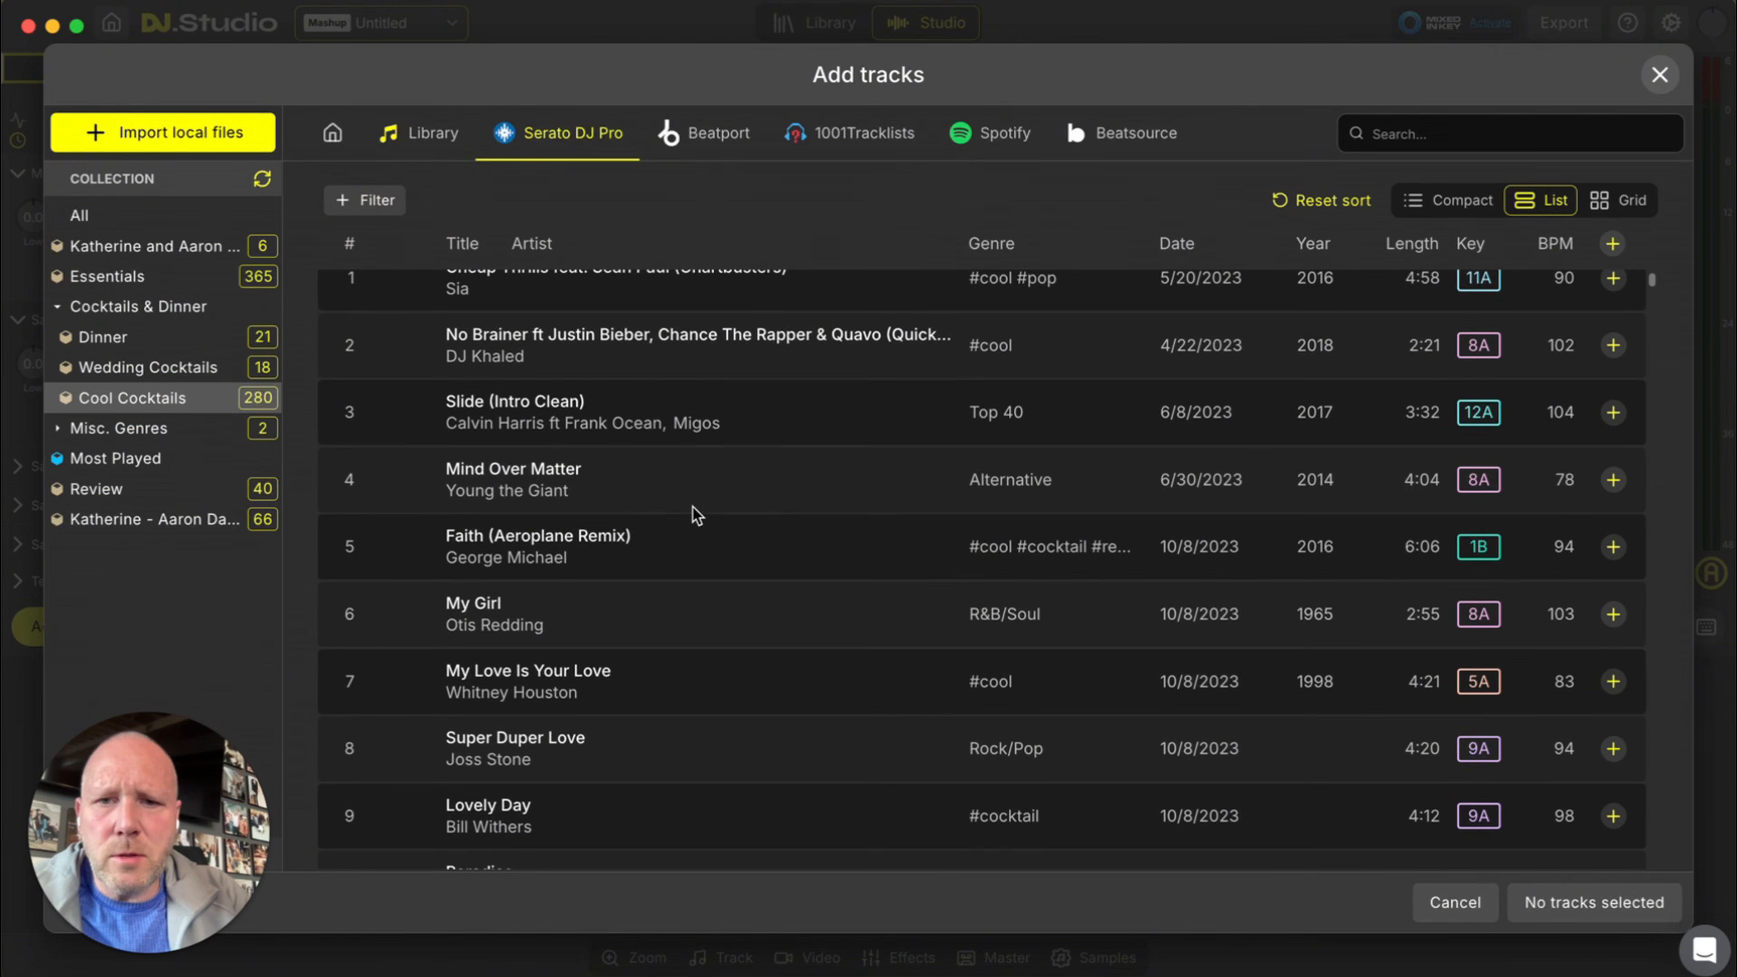
scroll(778, 706, "down", 1)
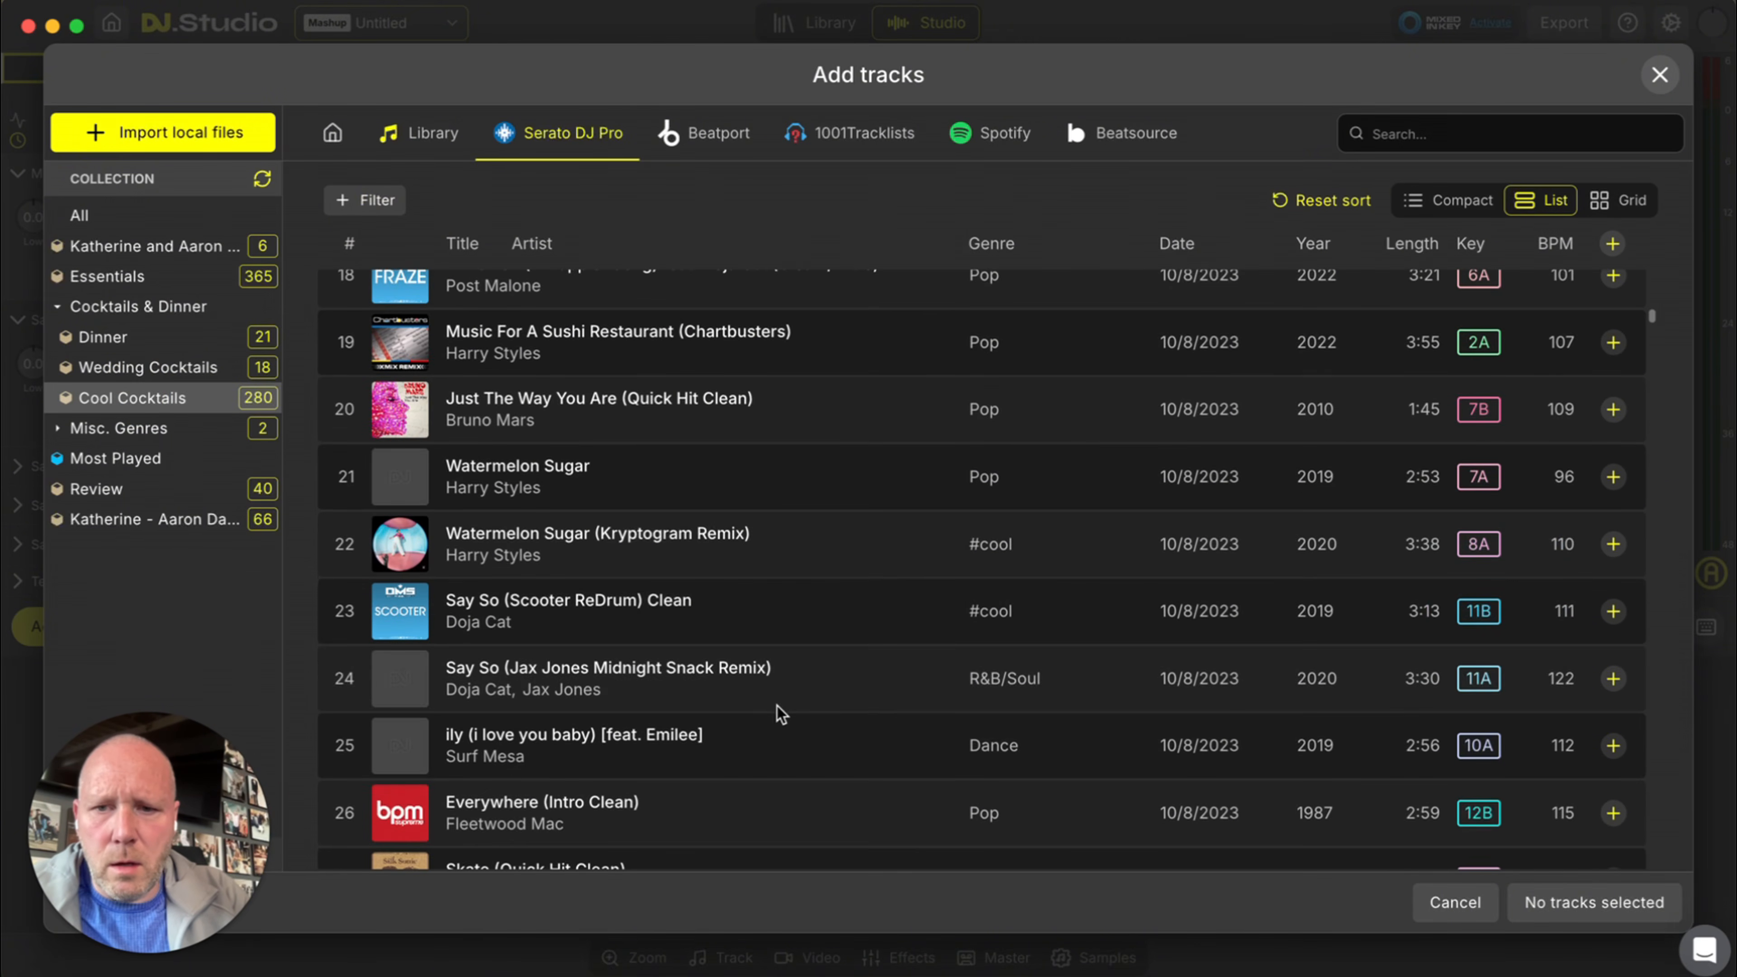
scroll(1197, 685, "up", 3)
left_click(1613, 669)
scroll(1087, 616, "up", 2)
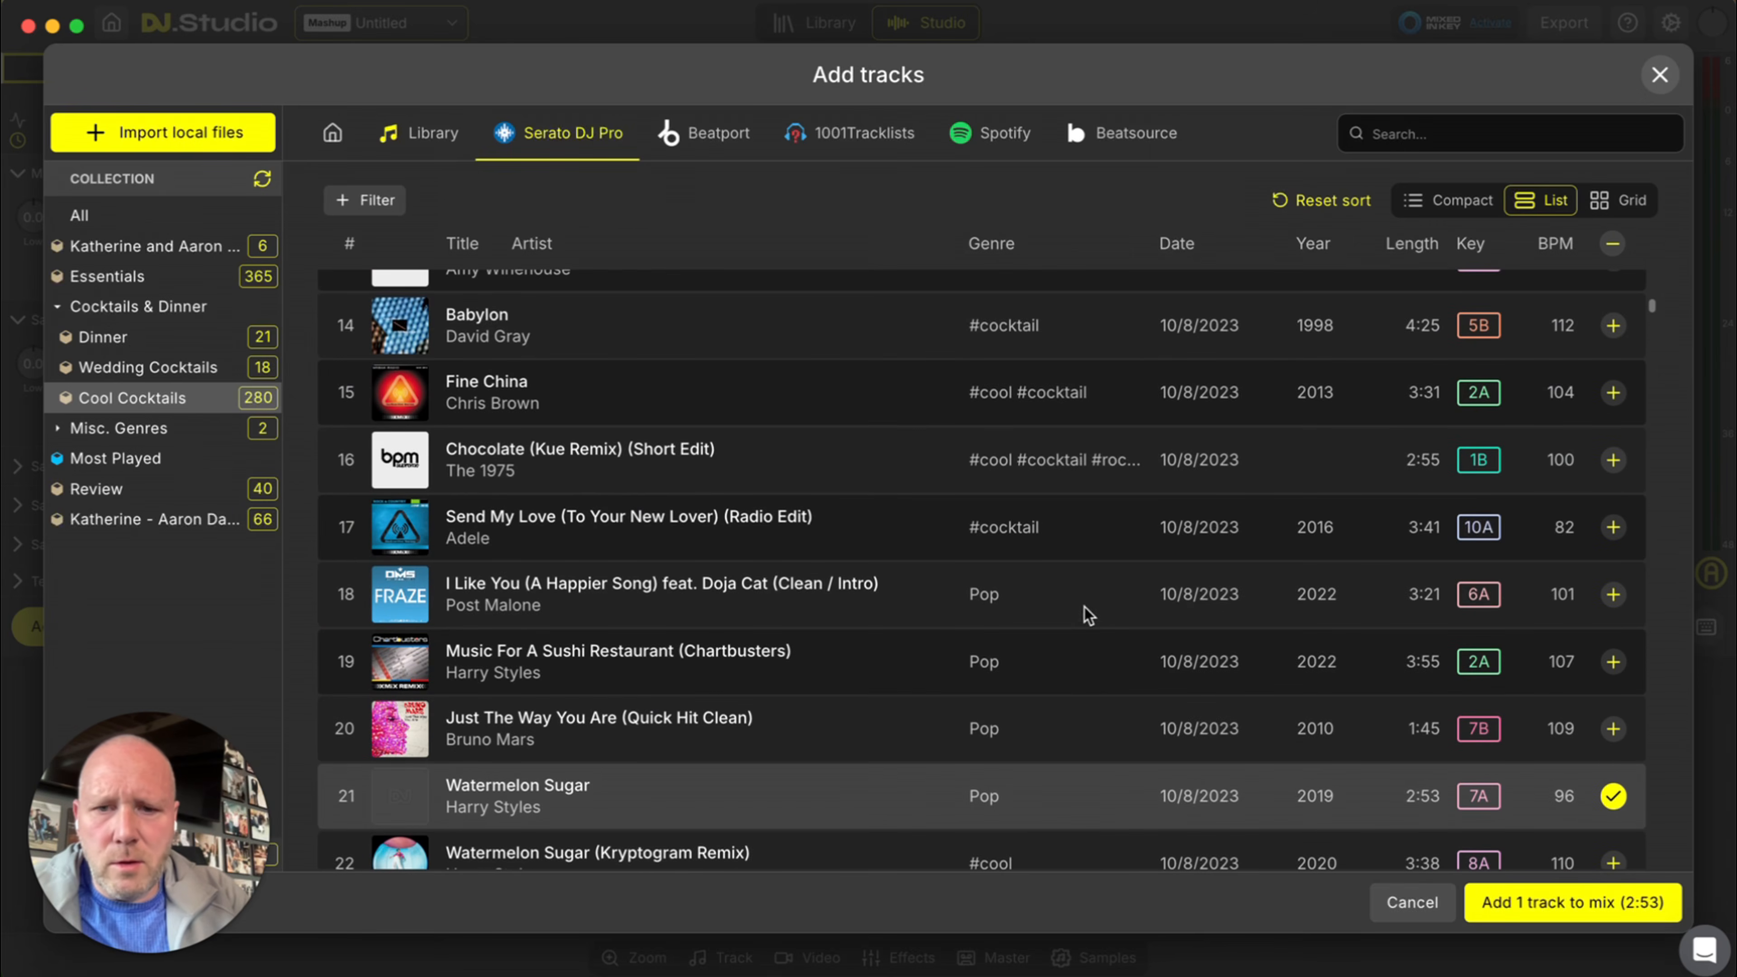
- Browse the Cool Cocktails crate for a second track whose key and BPM suit Watermelon Sugar
scroll(1088, 614, "up", 1)
scroll(1088, 614, "down", 1)
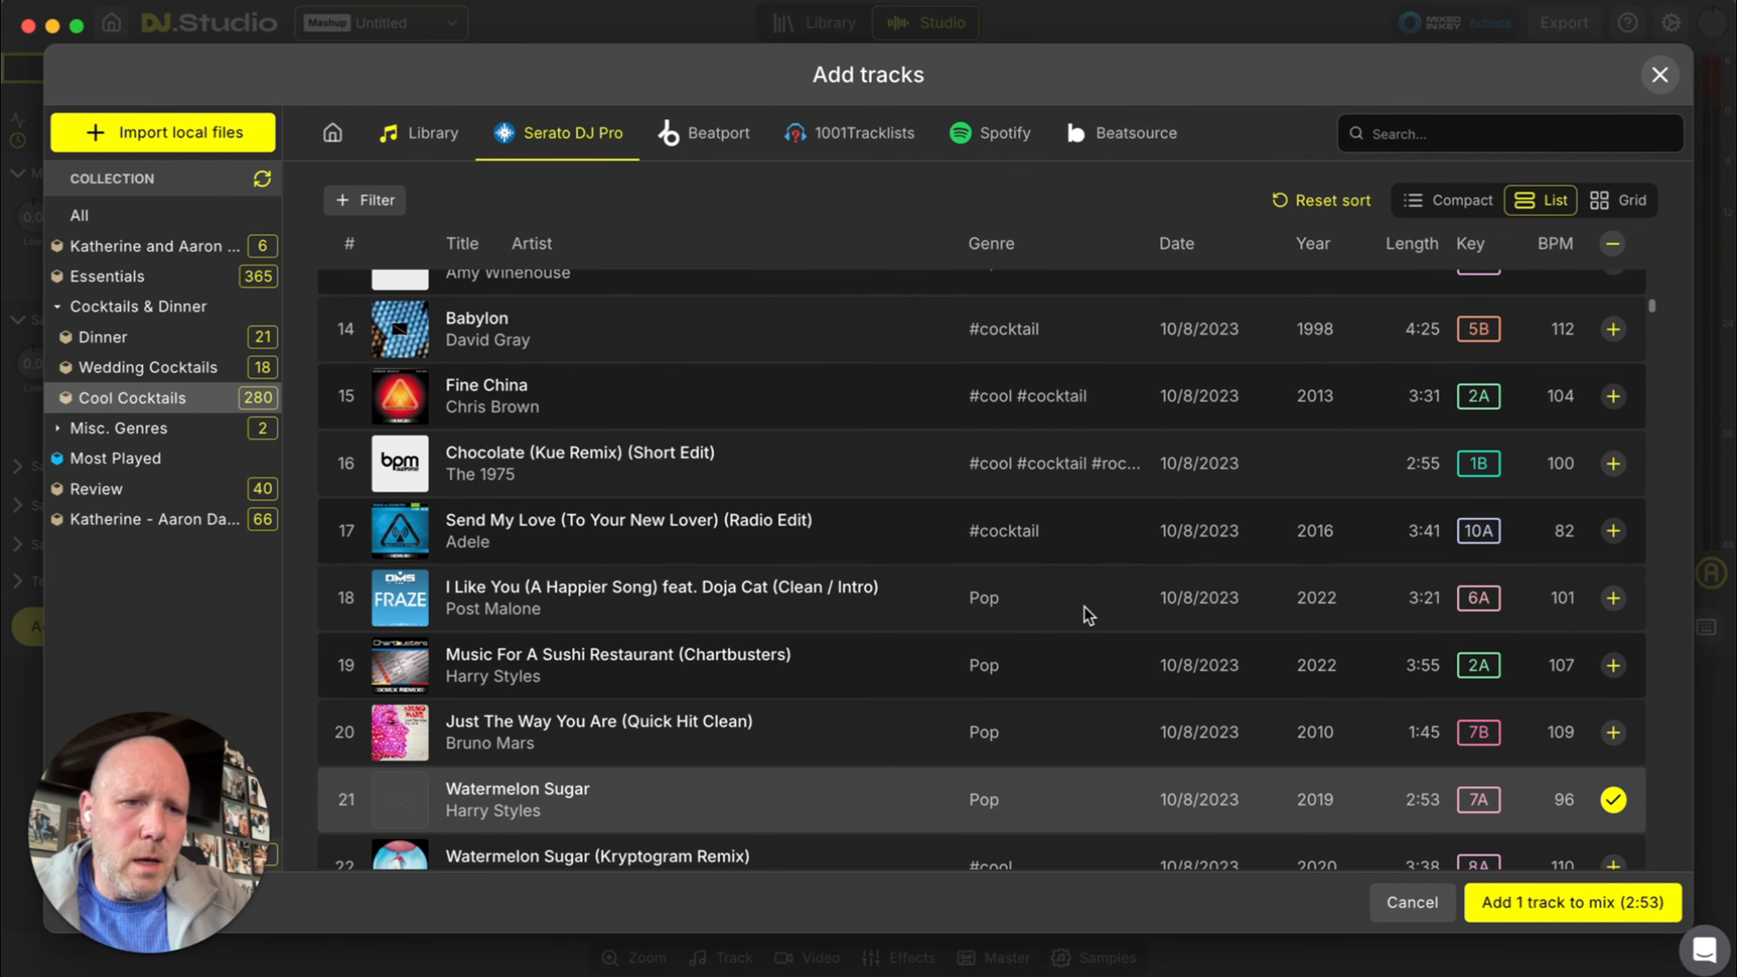
scroll(1088, 615, "down", 3)
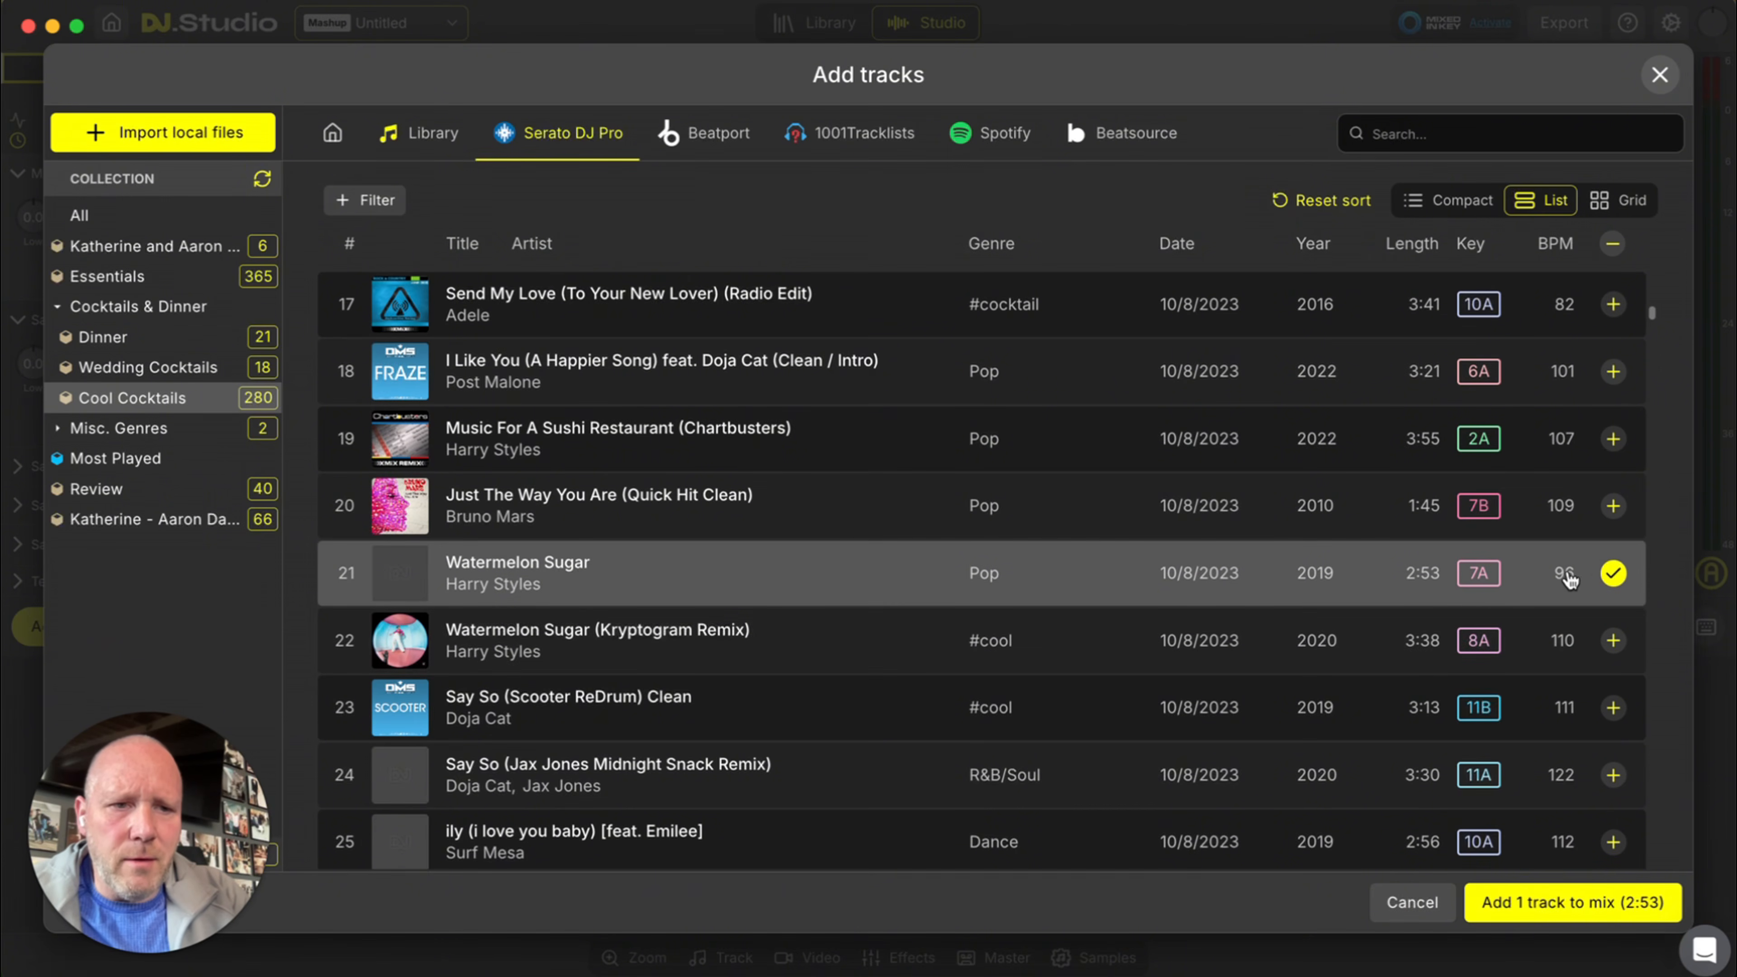
scroll(1284, 575, "down", 15)
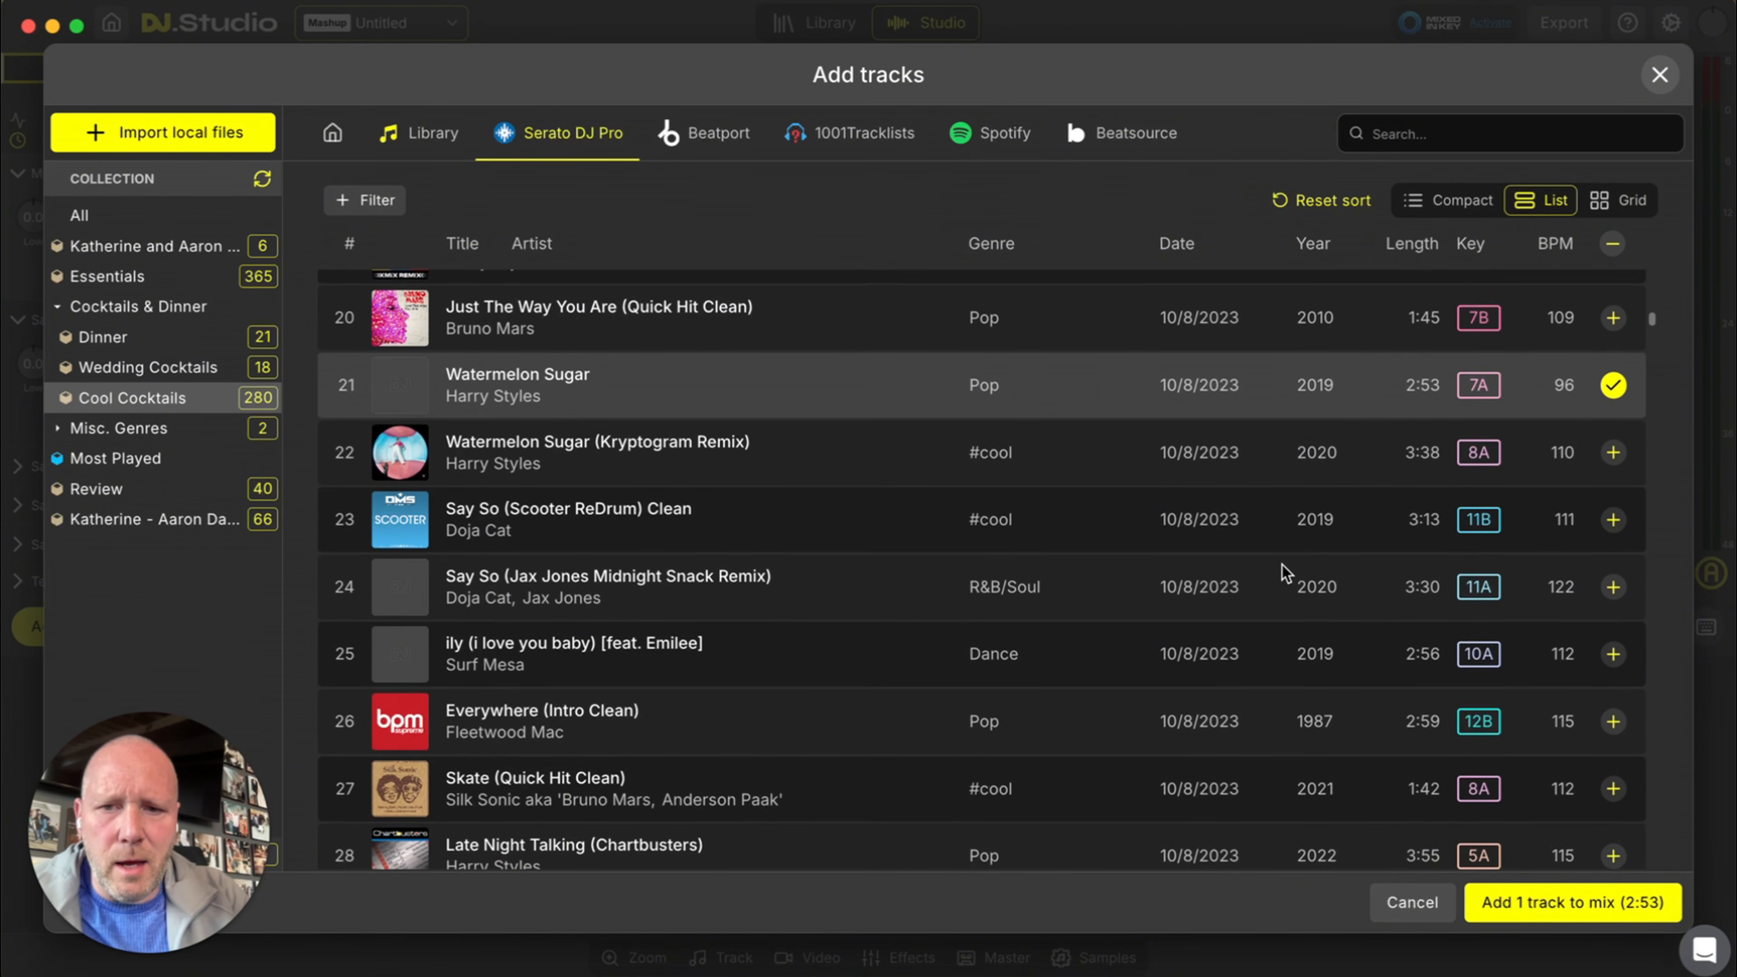
scroll(1285, 574, "down", 7)
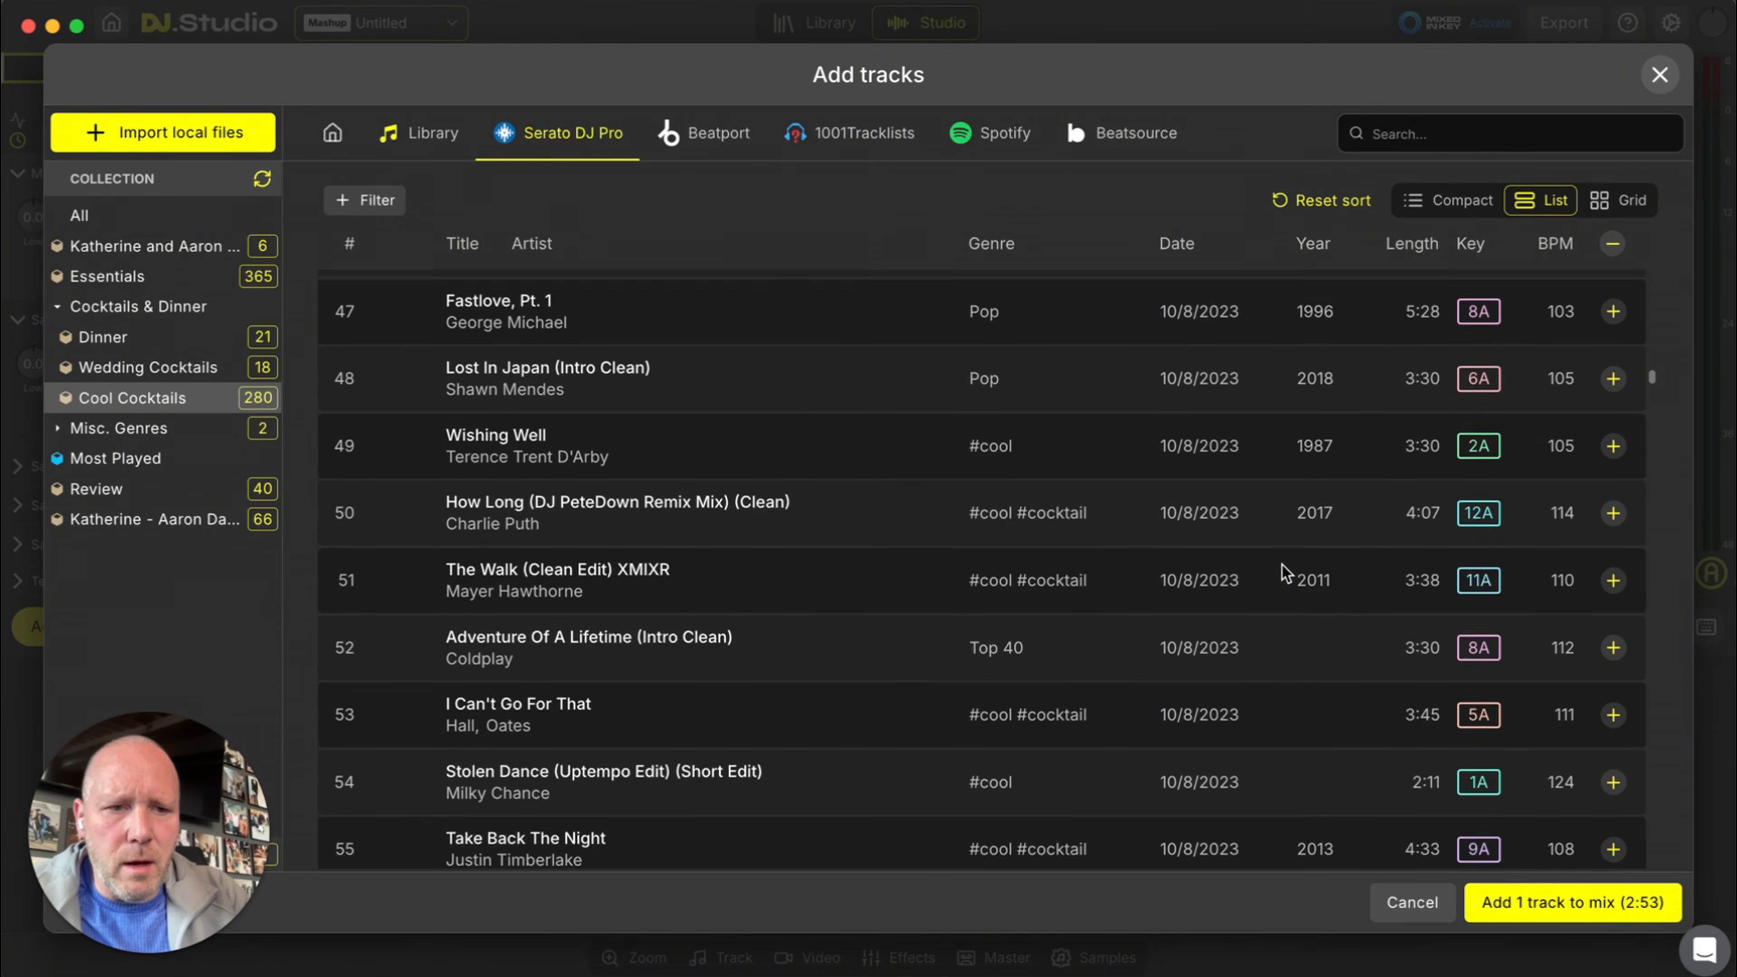
scroll(1285, 574, "down", 5)
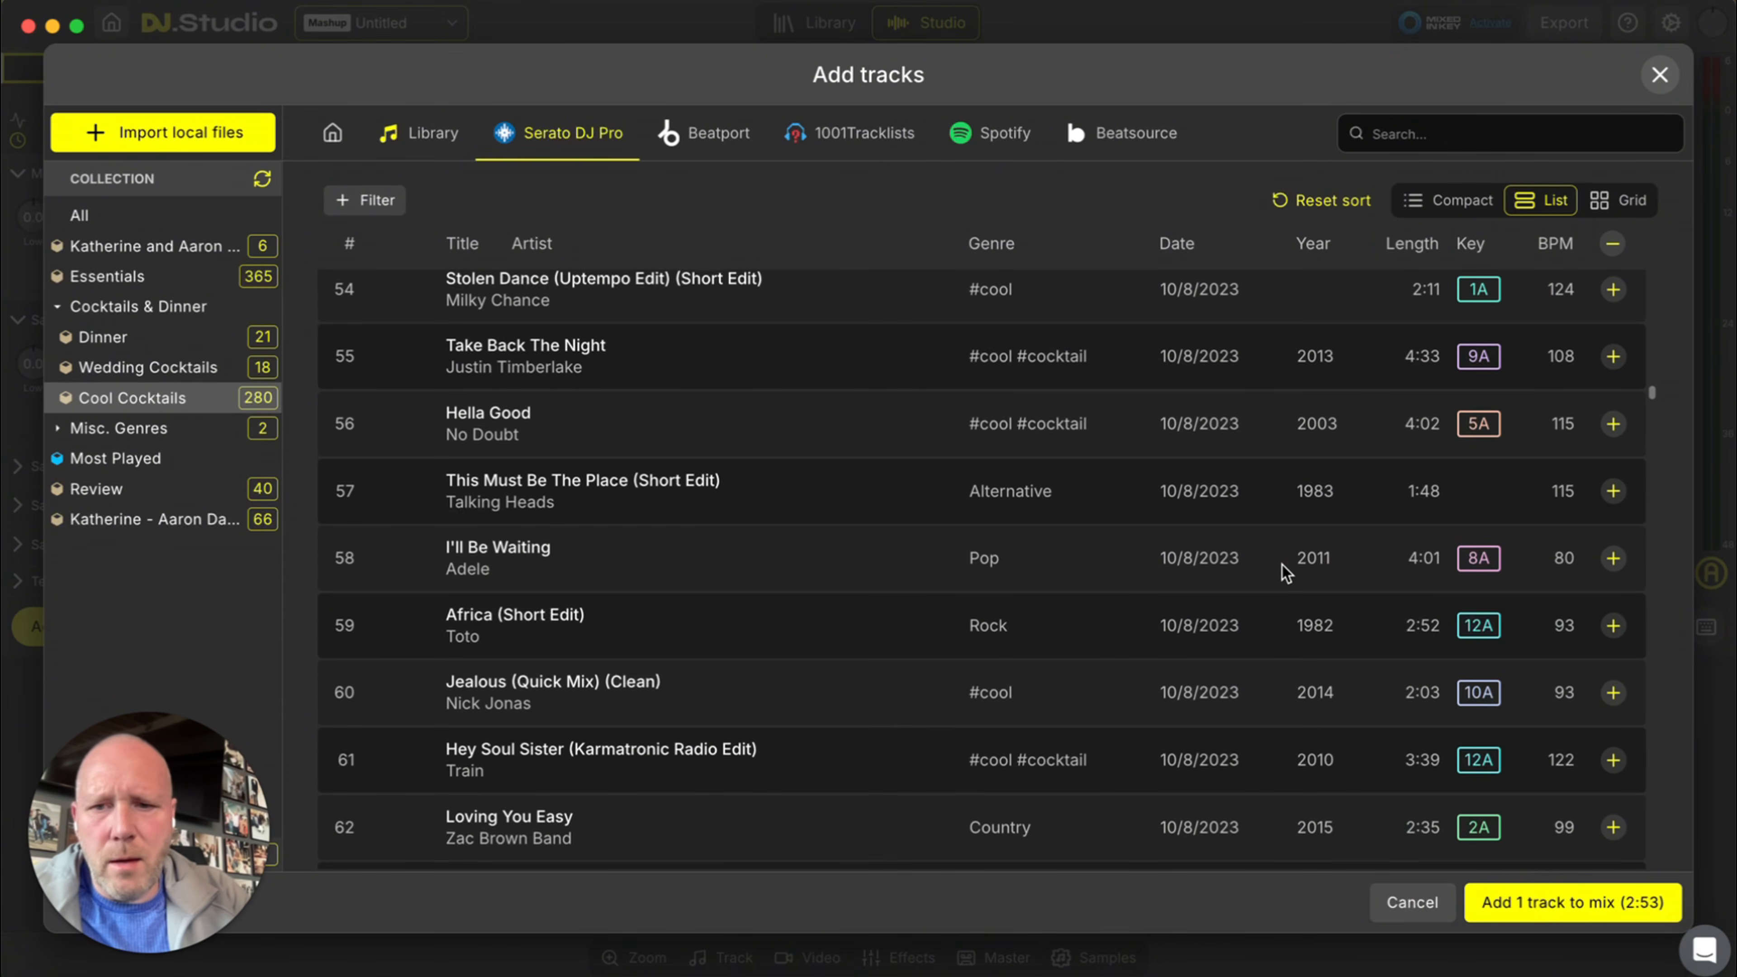
scroll(1284, 573, "down", 1)
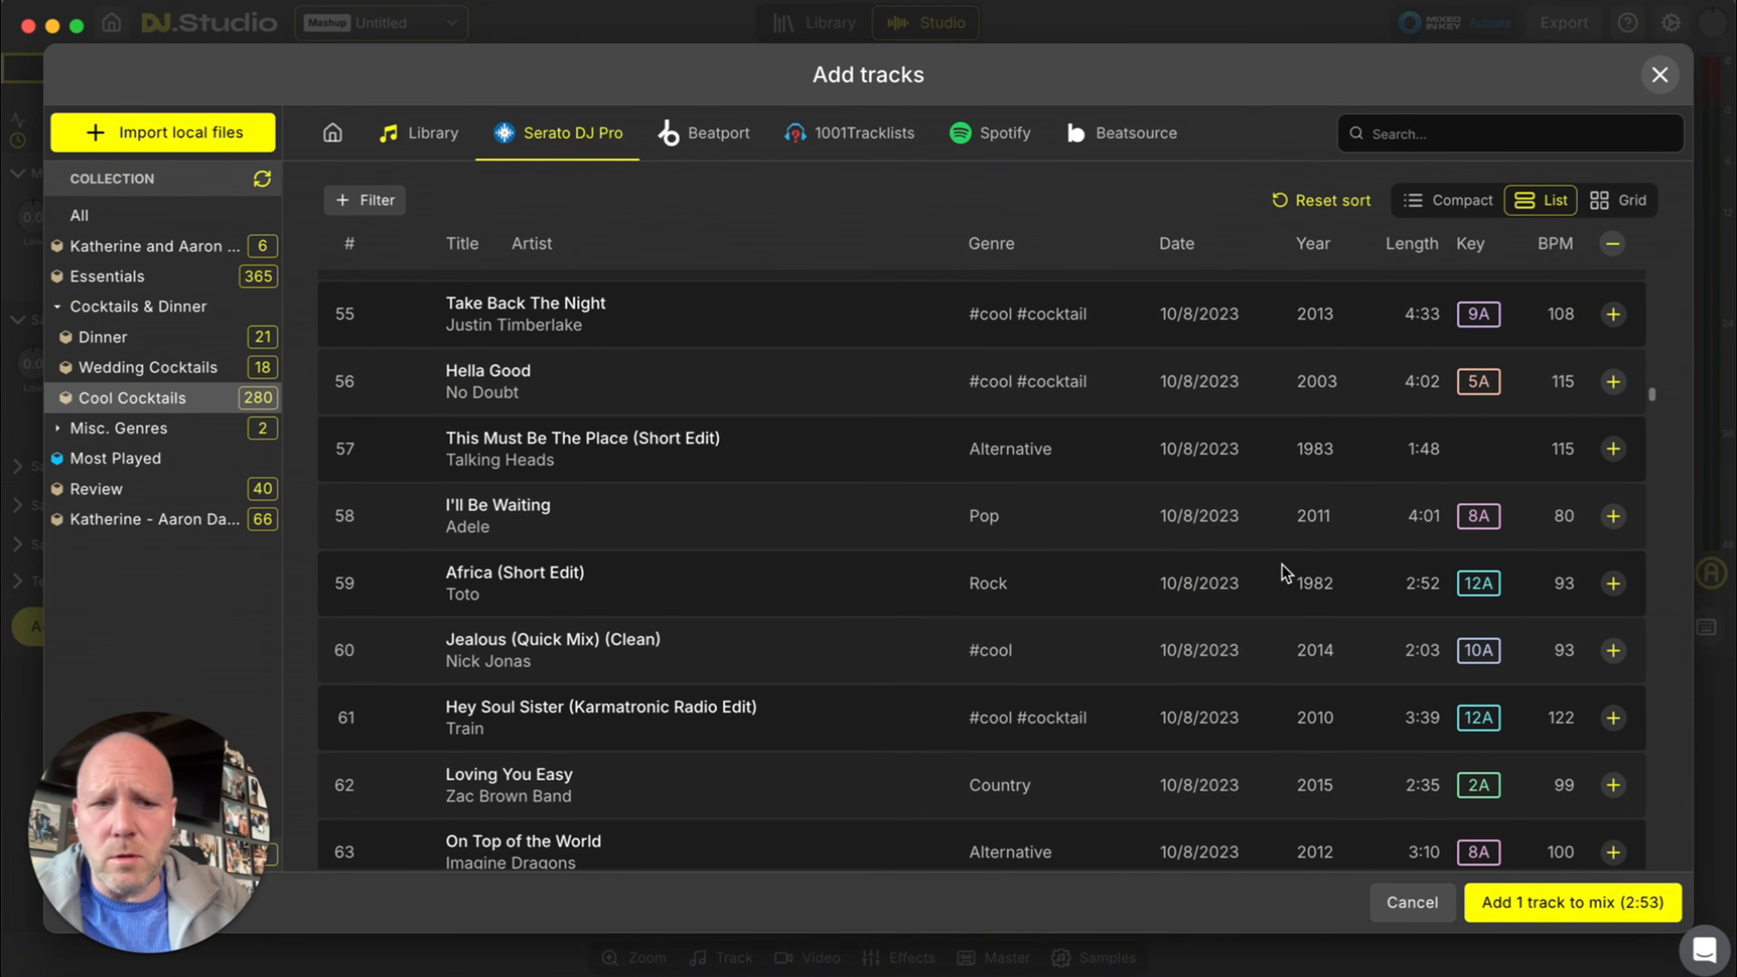
scroll(1283, 574, "down", 10)
- Show the 90s Hip-Hop crate within Misc. Genres and sort its tracks by key
left_click(57, 428)
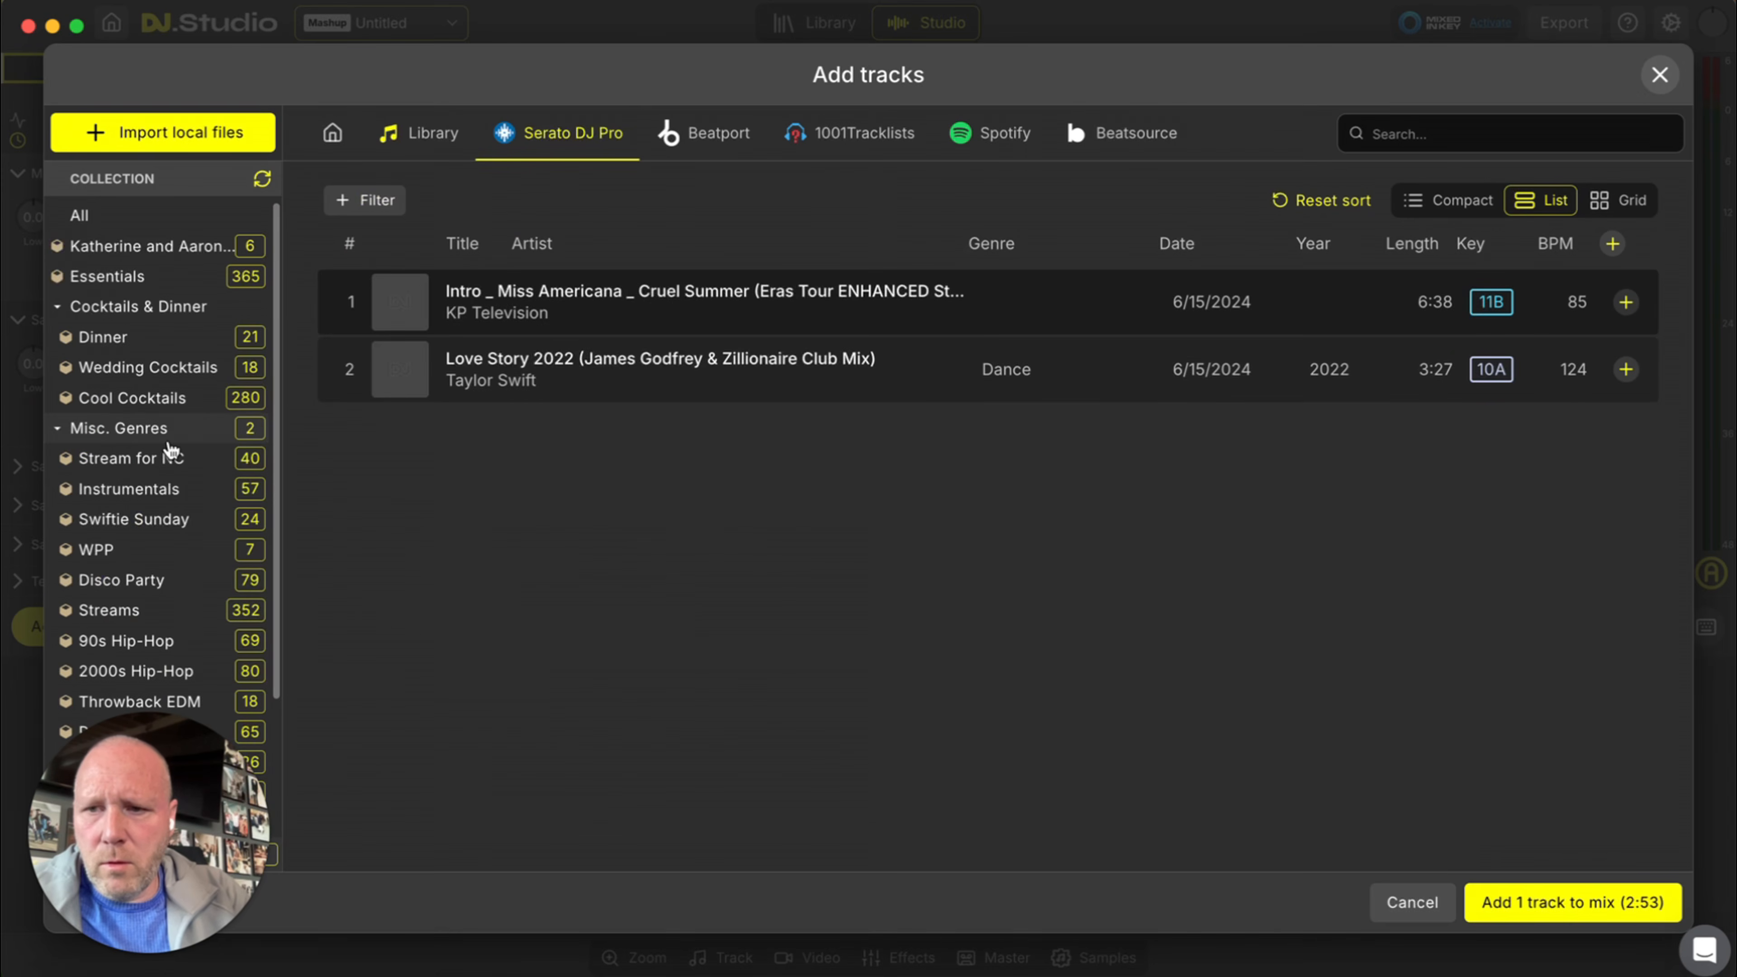
scroll(168, 479, "down", 2)
left_click(133, 342)
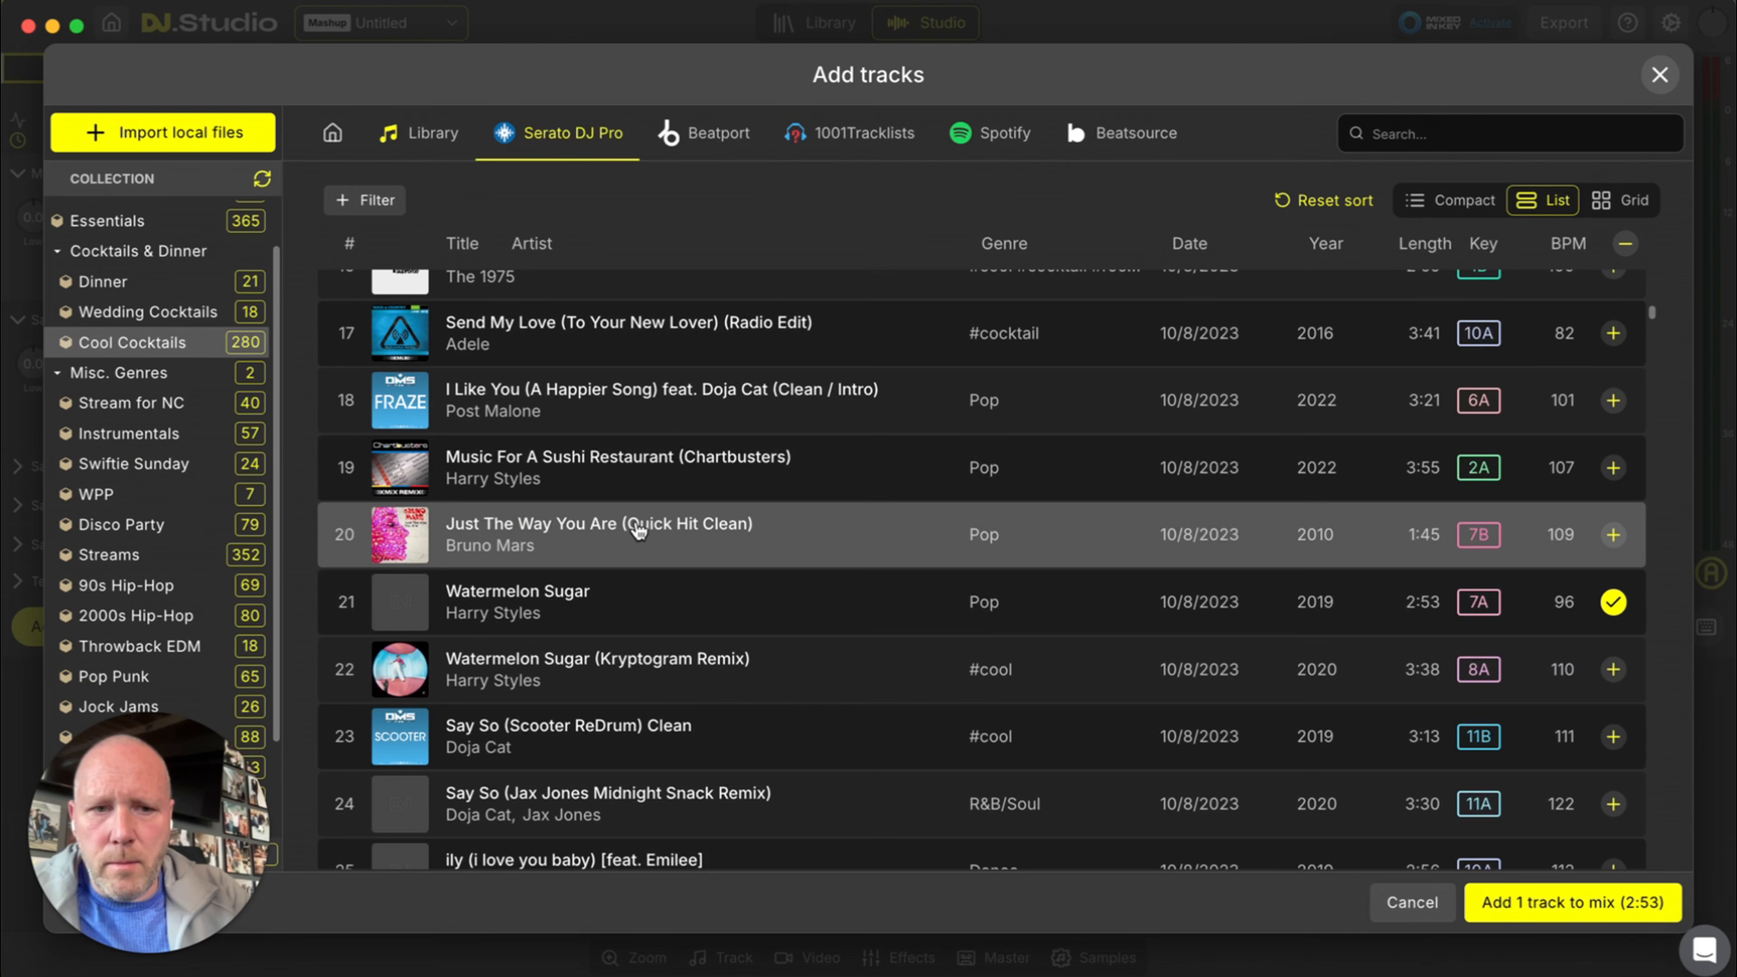
left_click(159, 590)
scroll(625, 345, "down", 3)
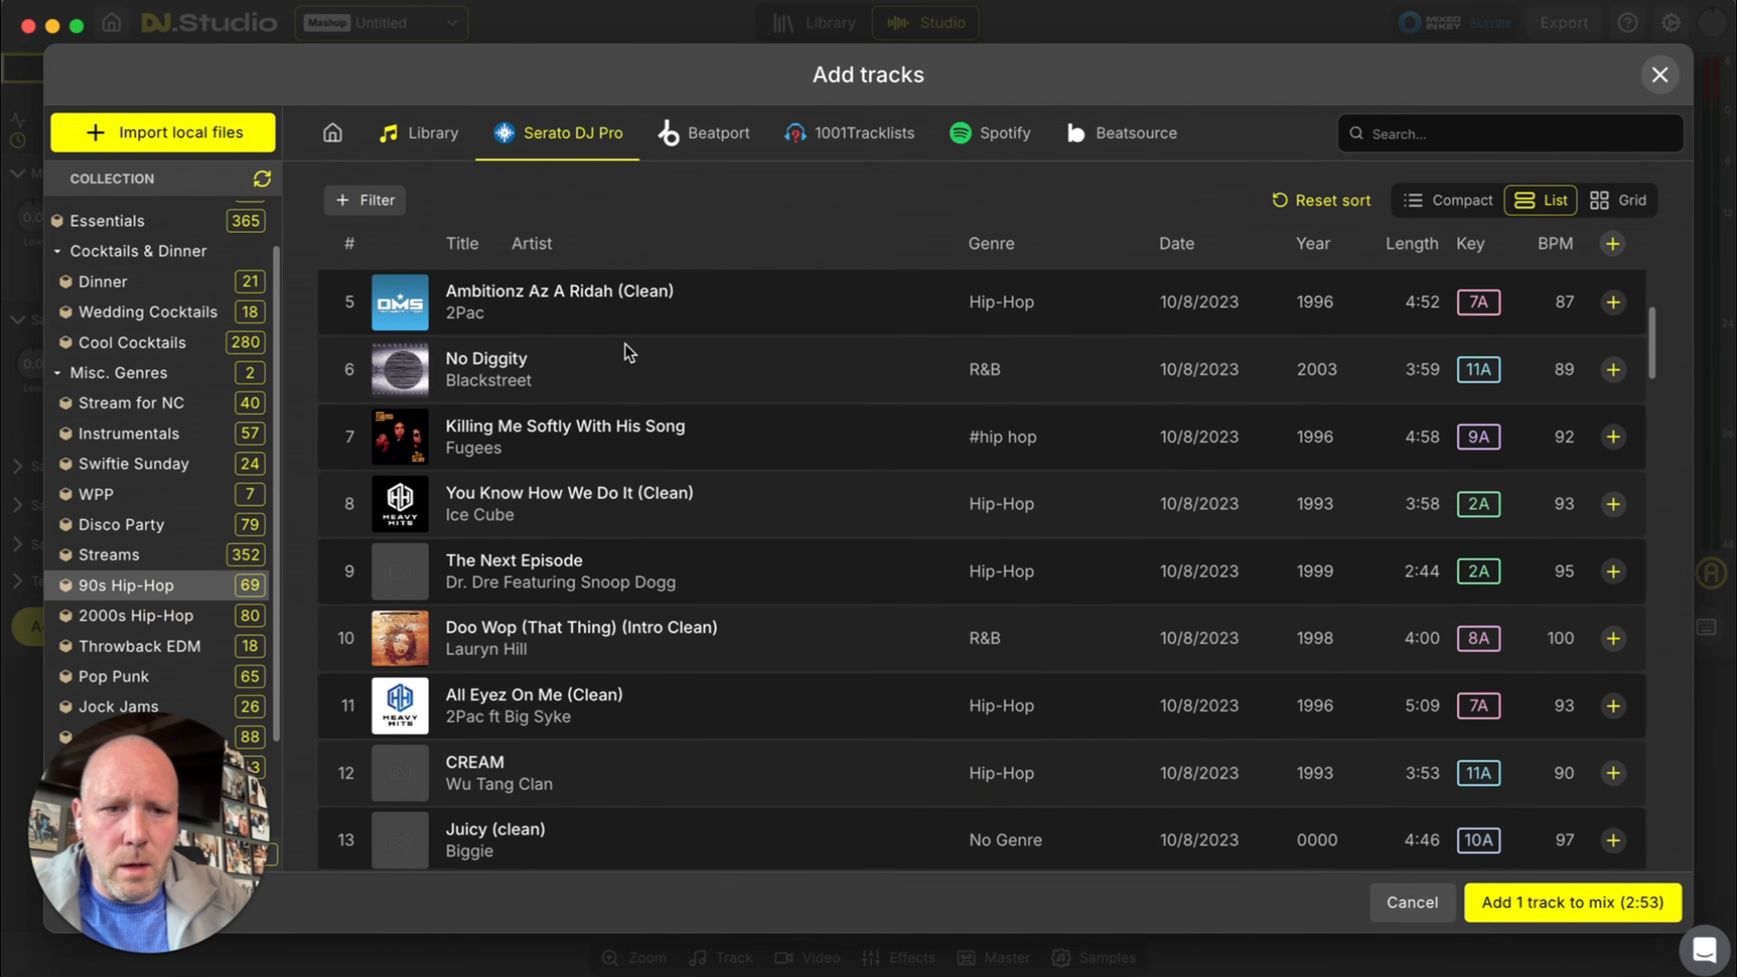
scroll(630, 352, "down", 3)
left_click(1471, 244)
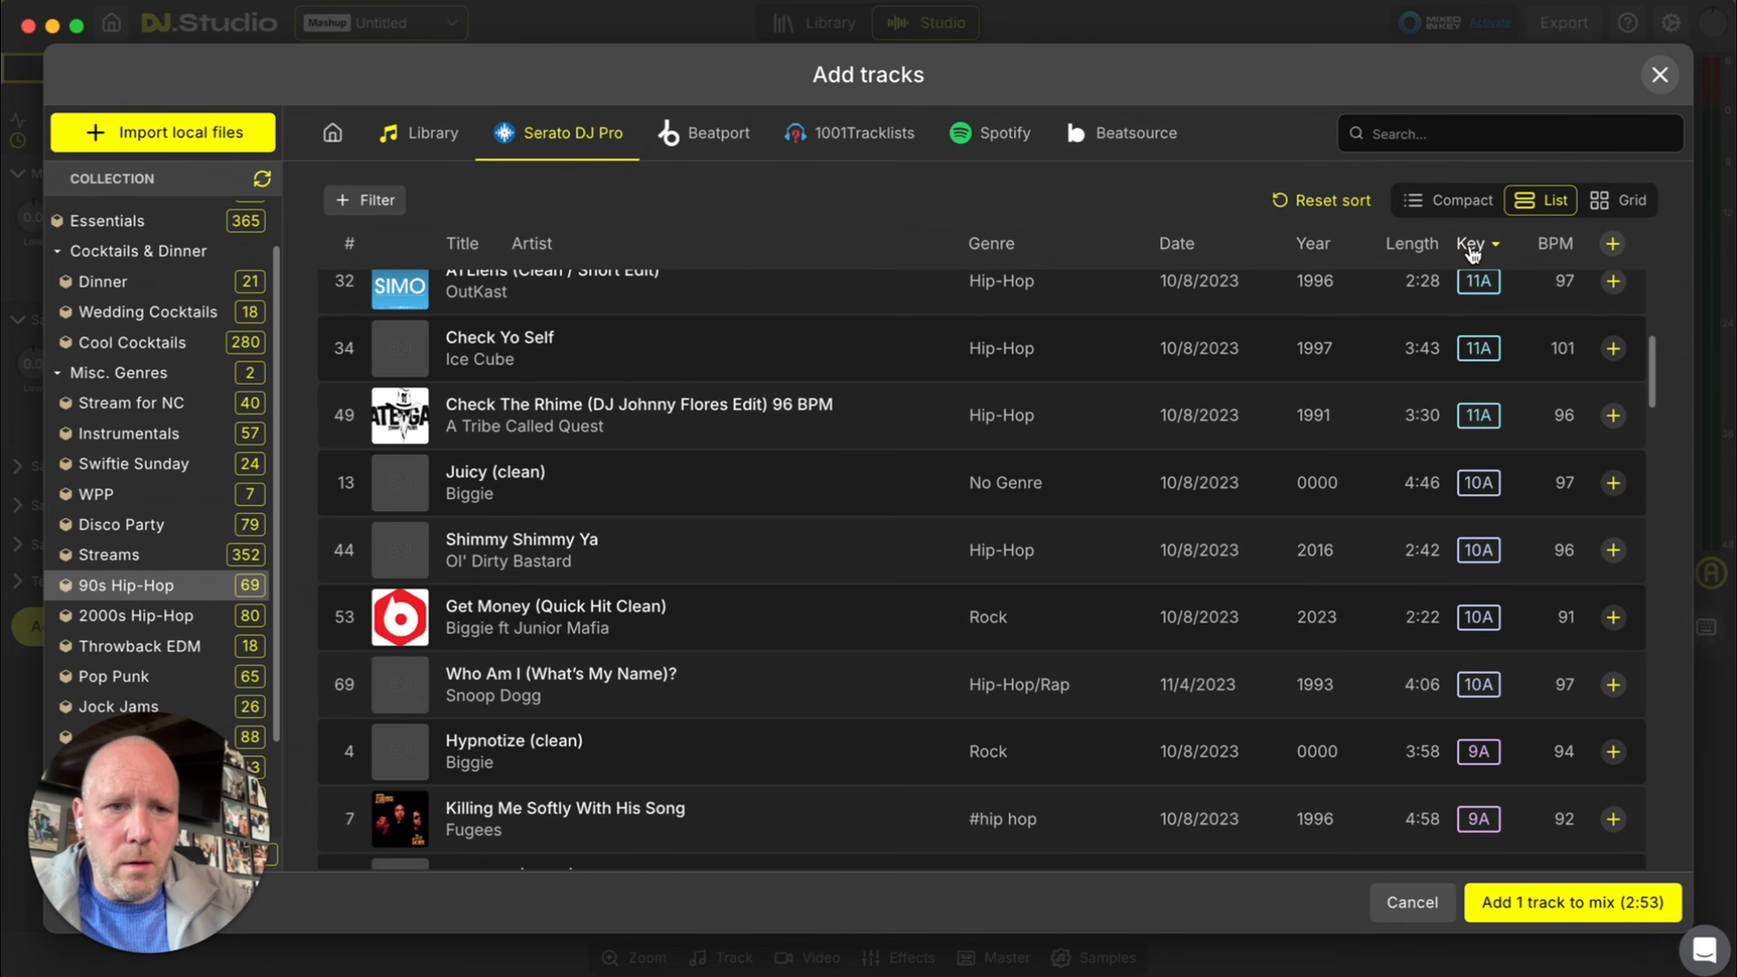
- Select Can I Kick It? by A Tribe Called Quest and add it to the mashup together with Watermelon Sugar
scroll(1191, 570, "down", 10)
scroll(1191, 570, "down", 2)
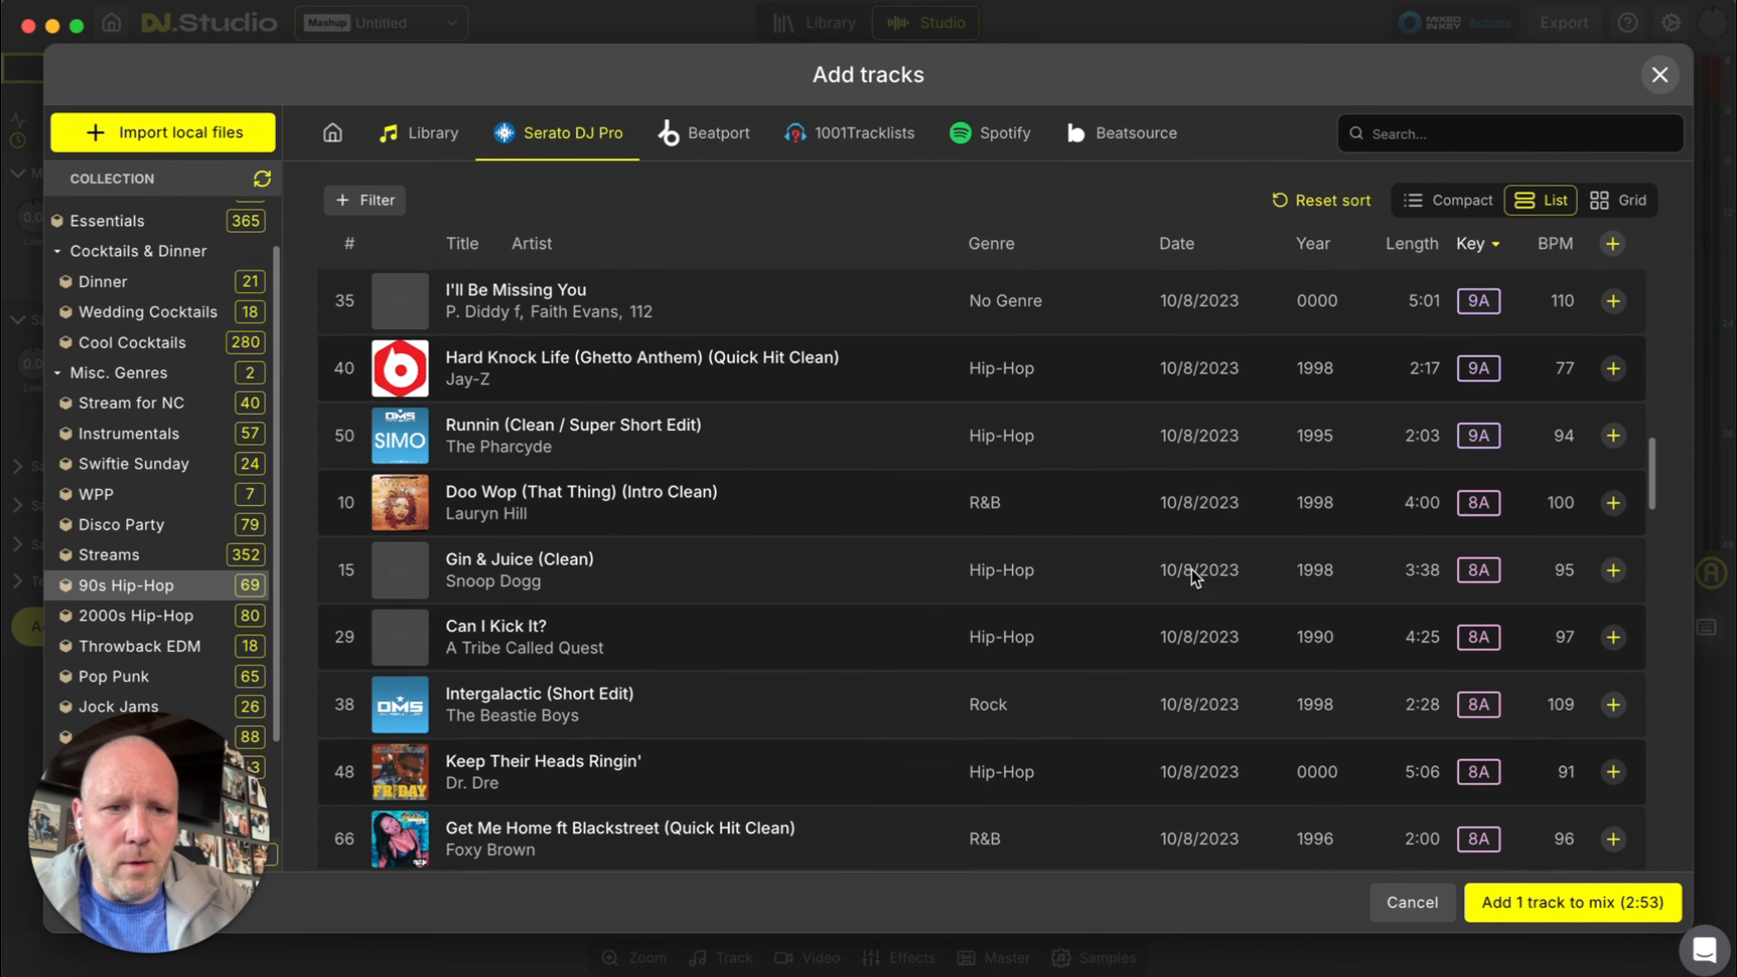
scroll(1192, 570, "down", 3)
scroll(1135, 553, "down", 2)
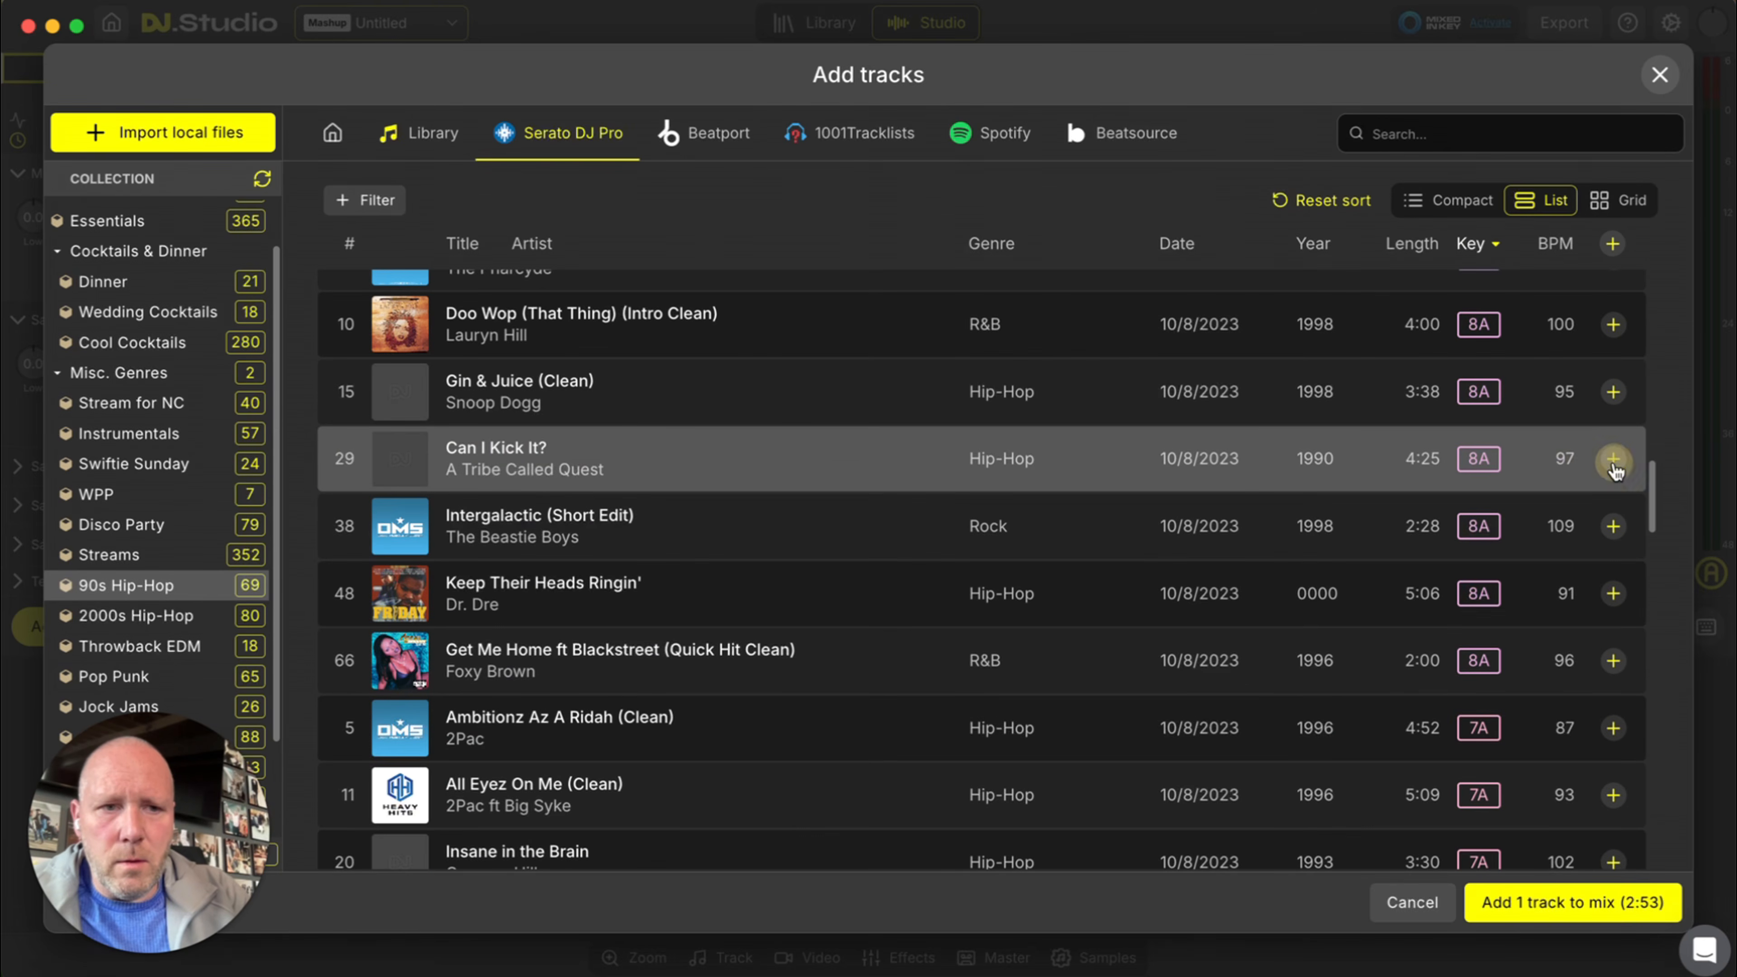
left_click(1613, 460)
left_click(1570, 903)
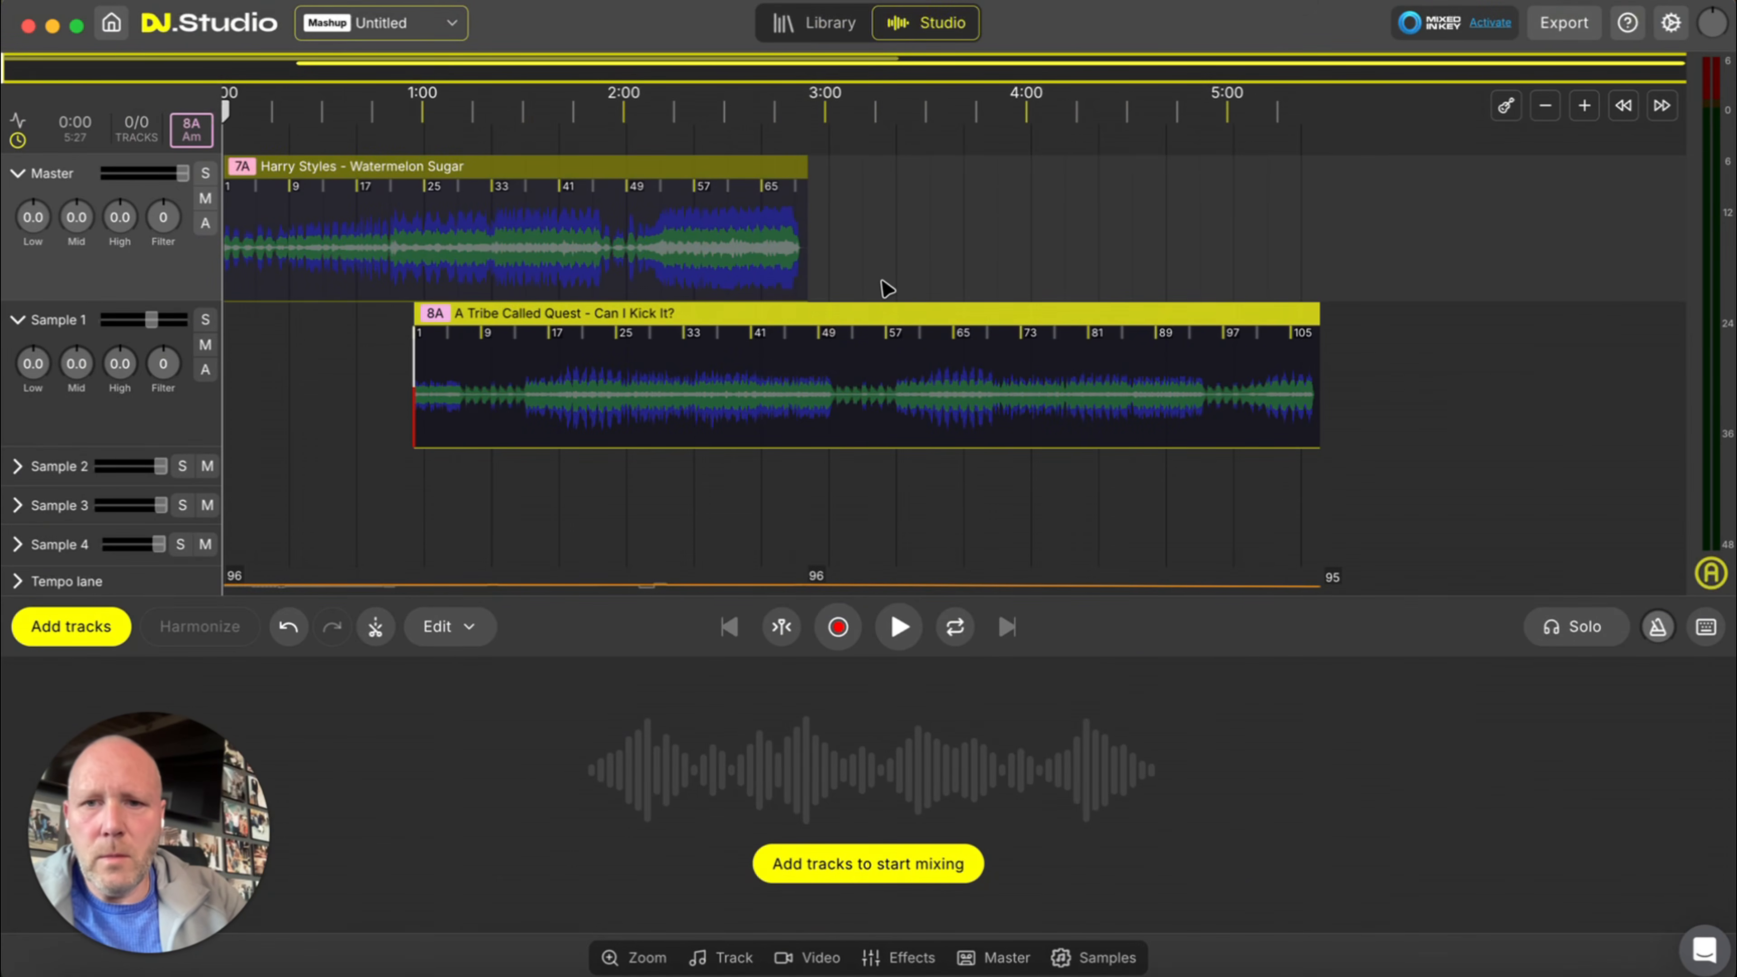
- Select Watermelon Sugar, play its opening seconds, and return the playhead to 0:00
left_click(593, 168)
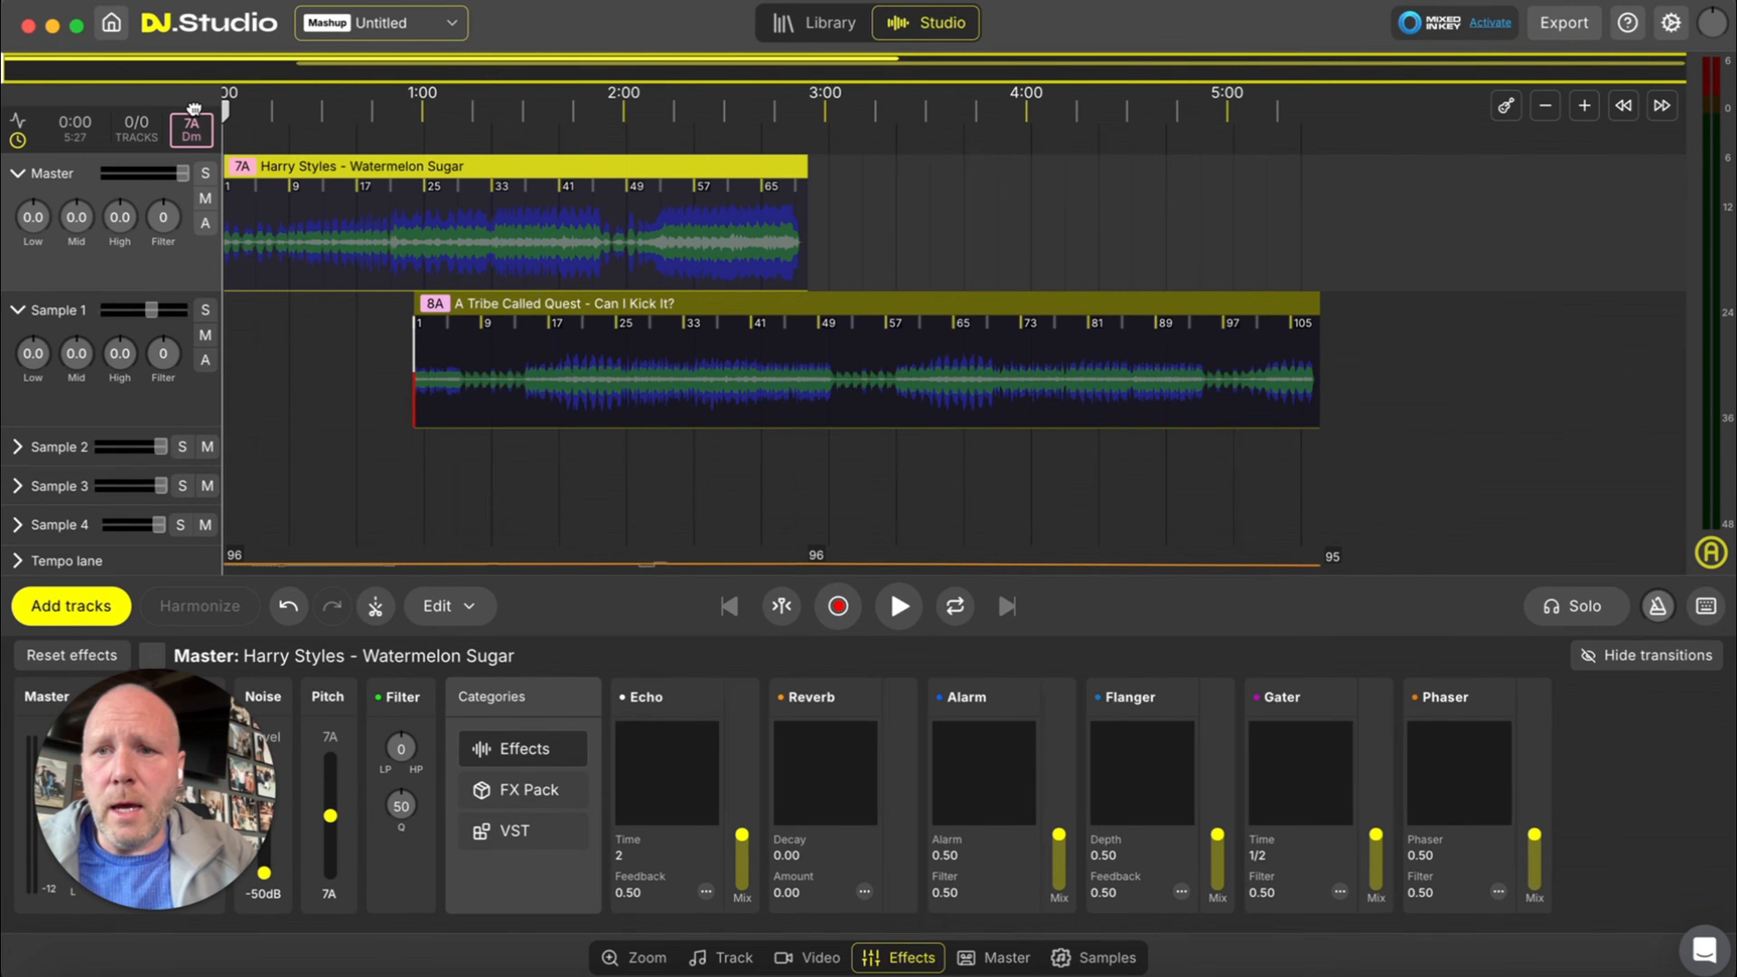
key("space")
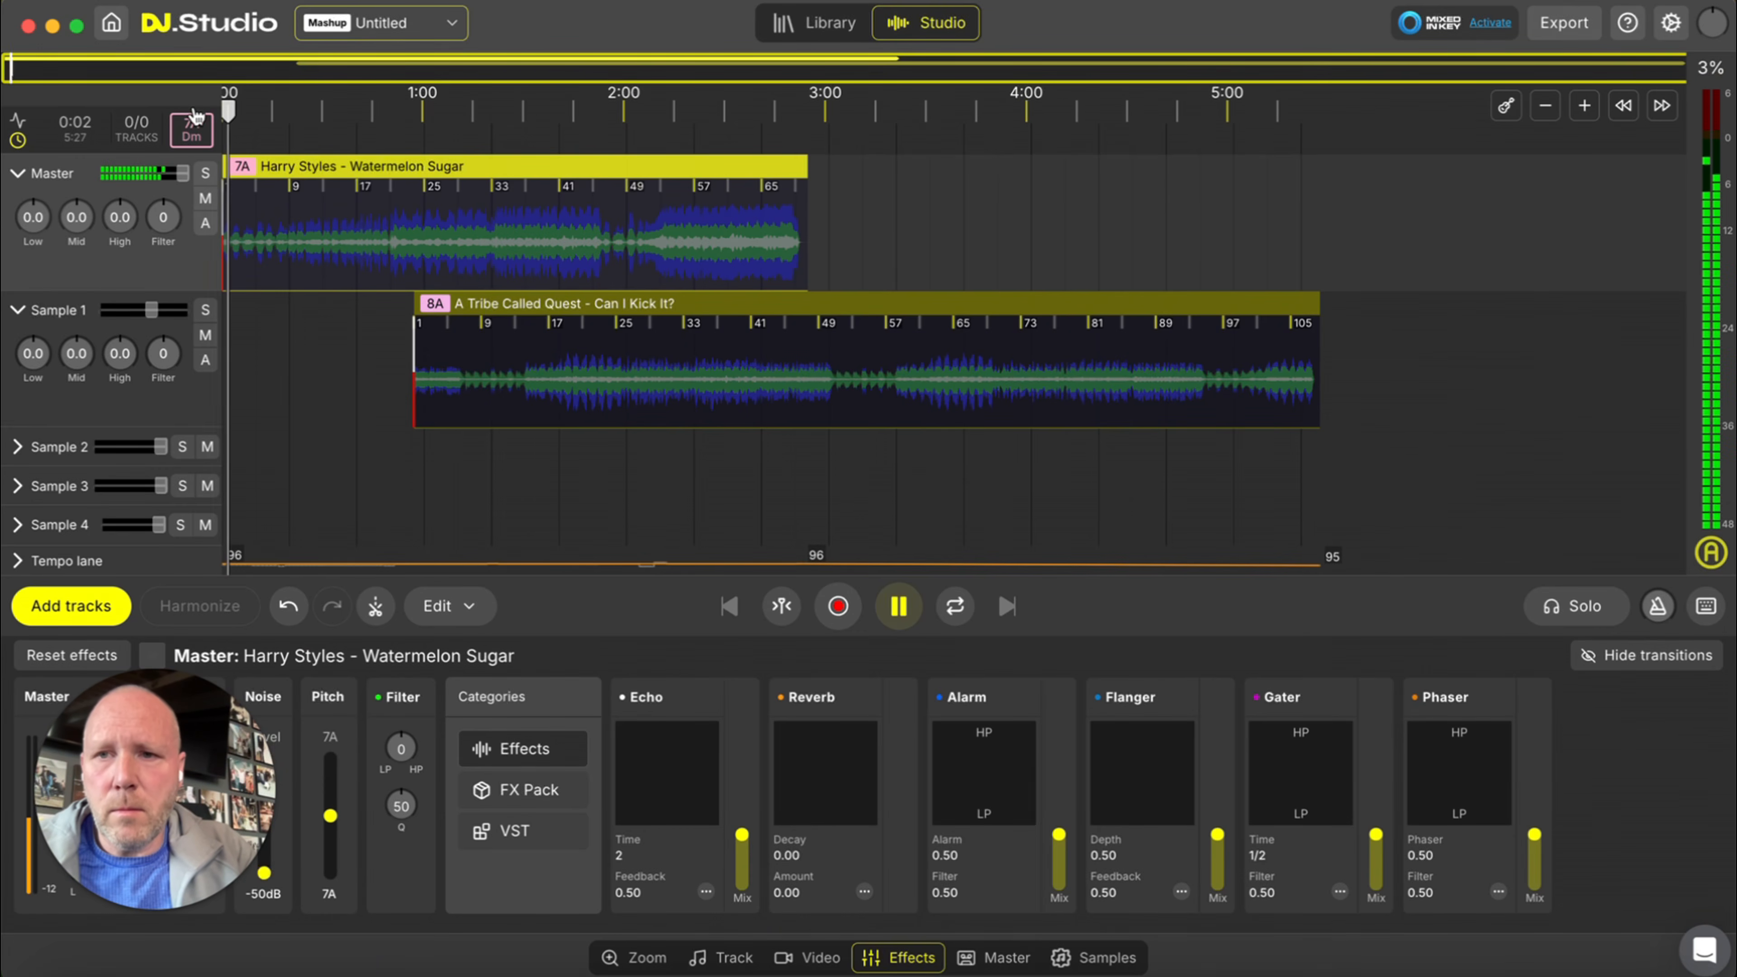
key("space")
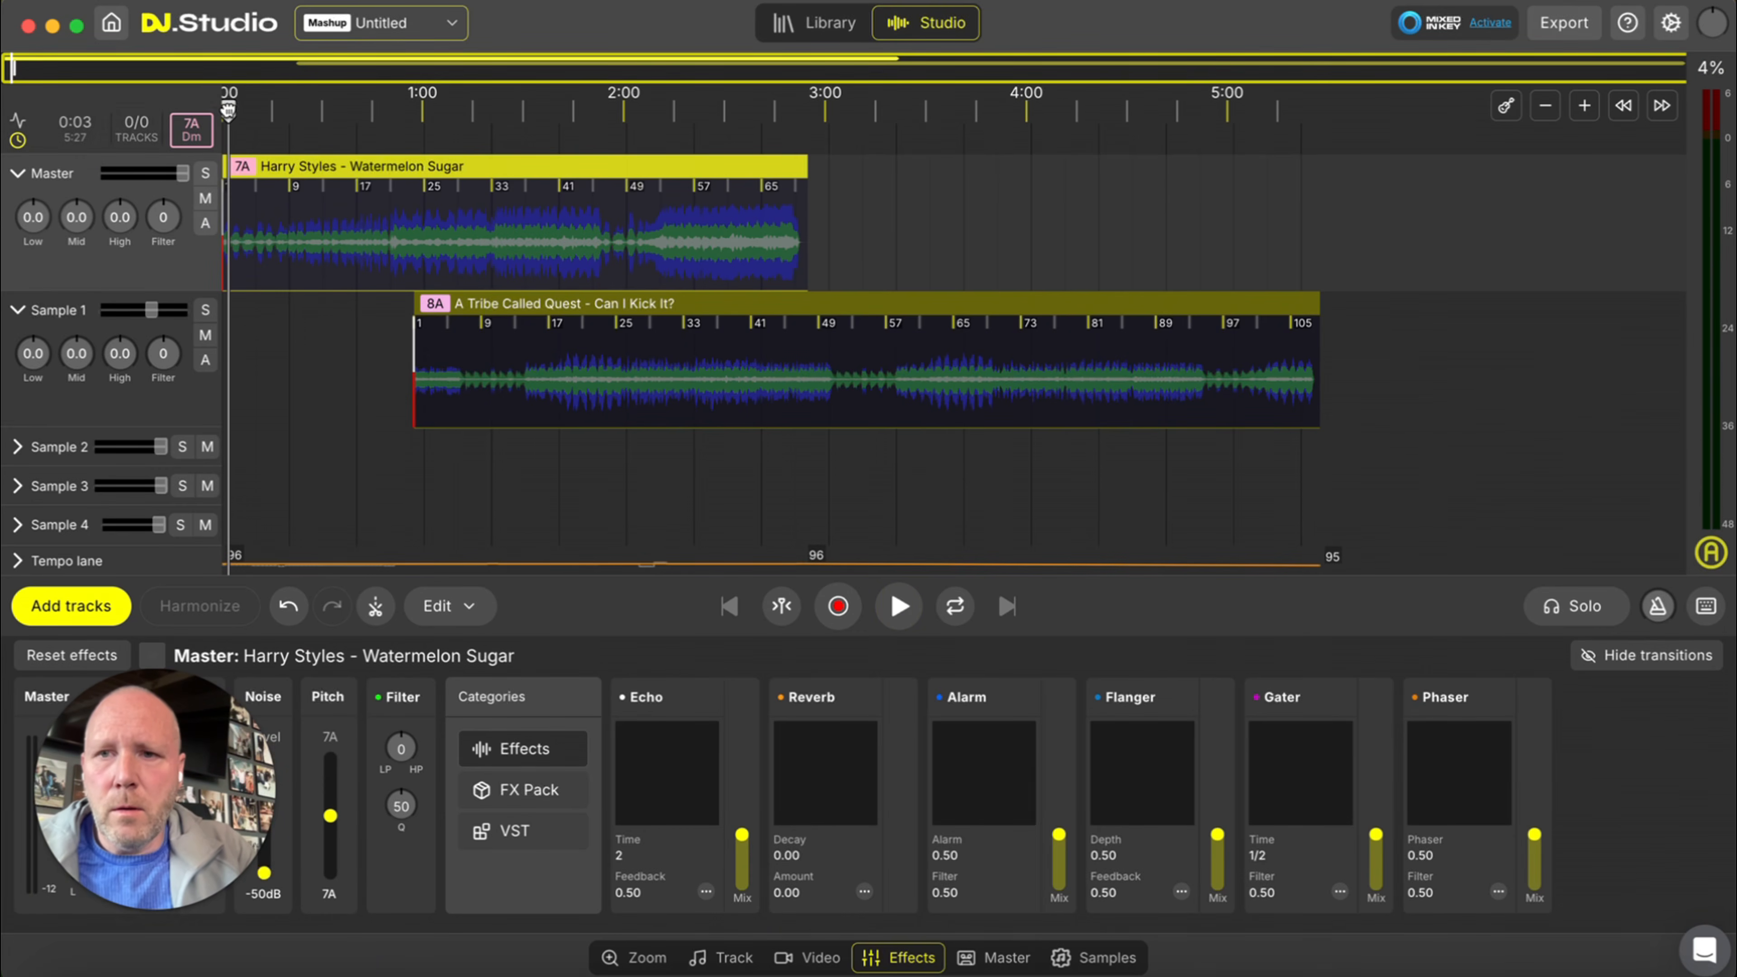
left_click(223, 112)
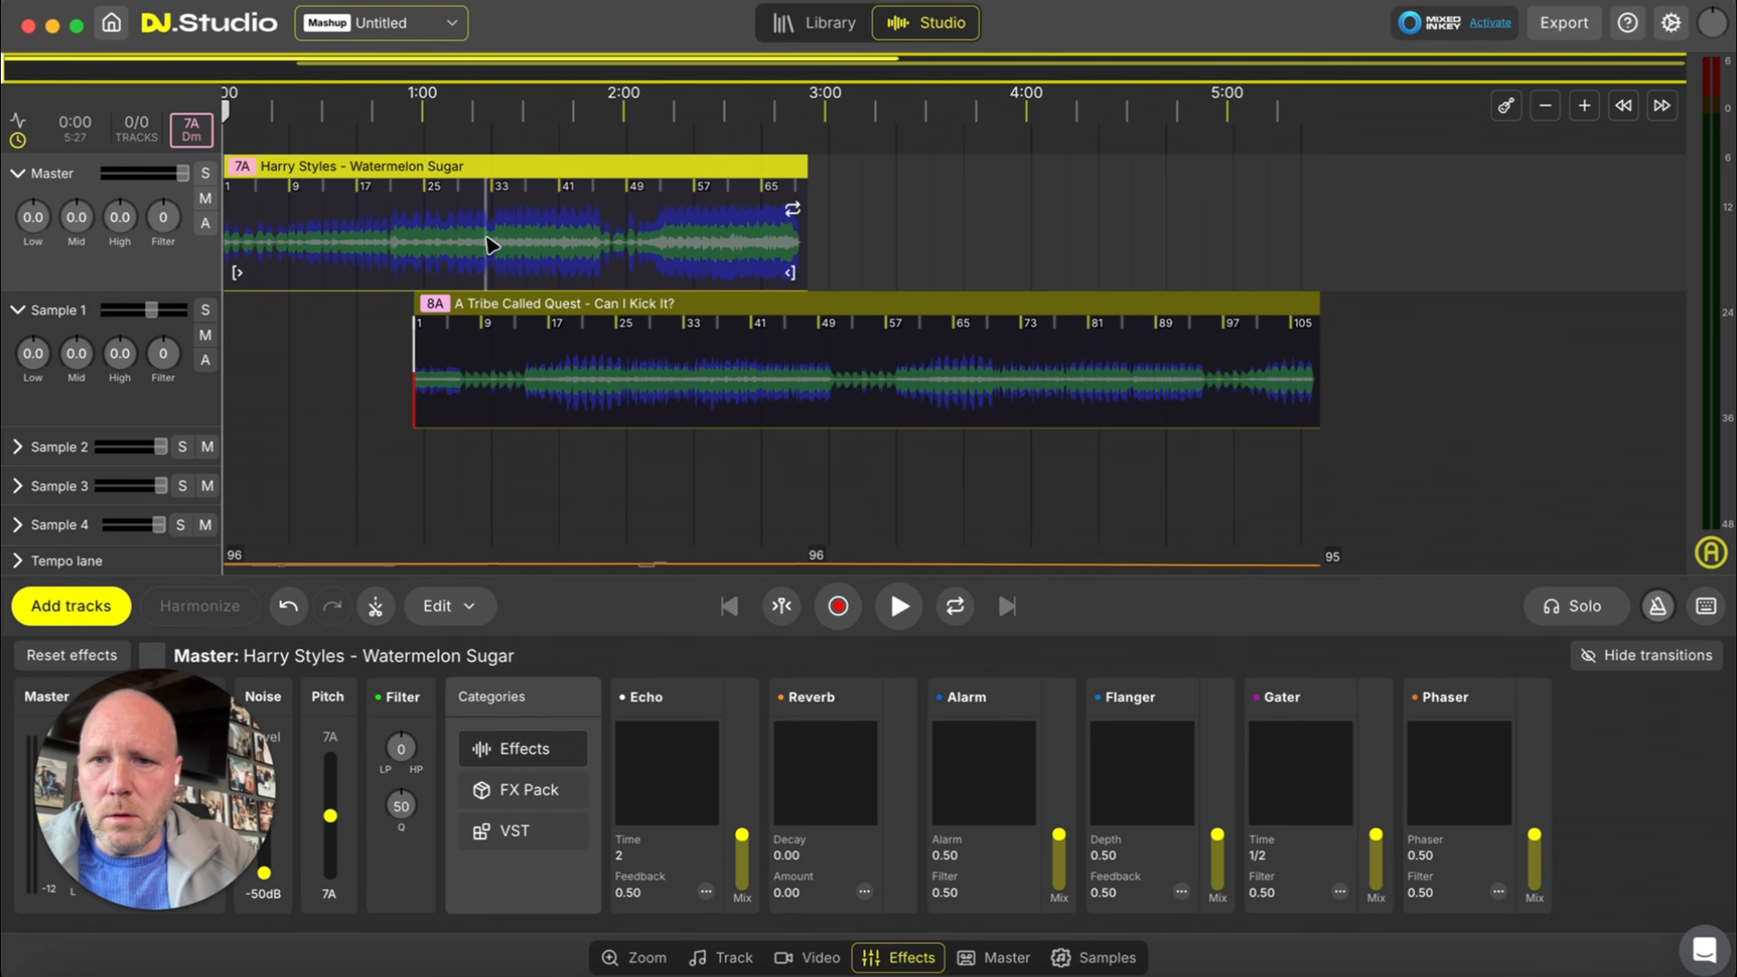
- Show stems for the first 32 bars of Watermelon Sugar, mute drums, bass and melody, and audition the remaining vocals
left_click_drag(488, 244, 202, 217)
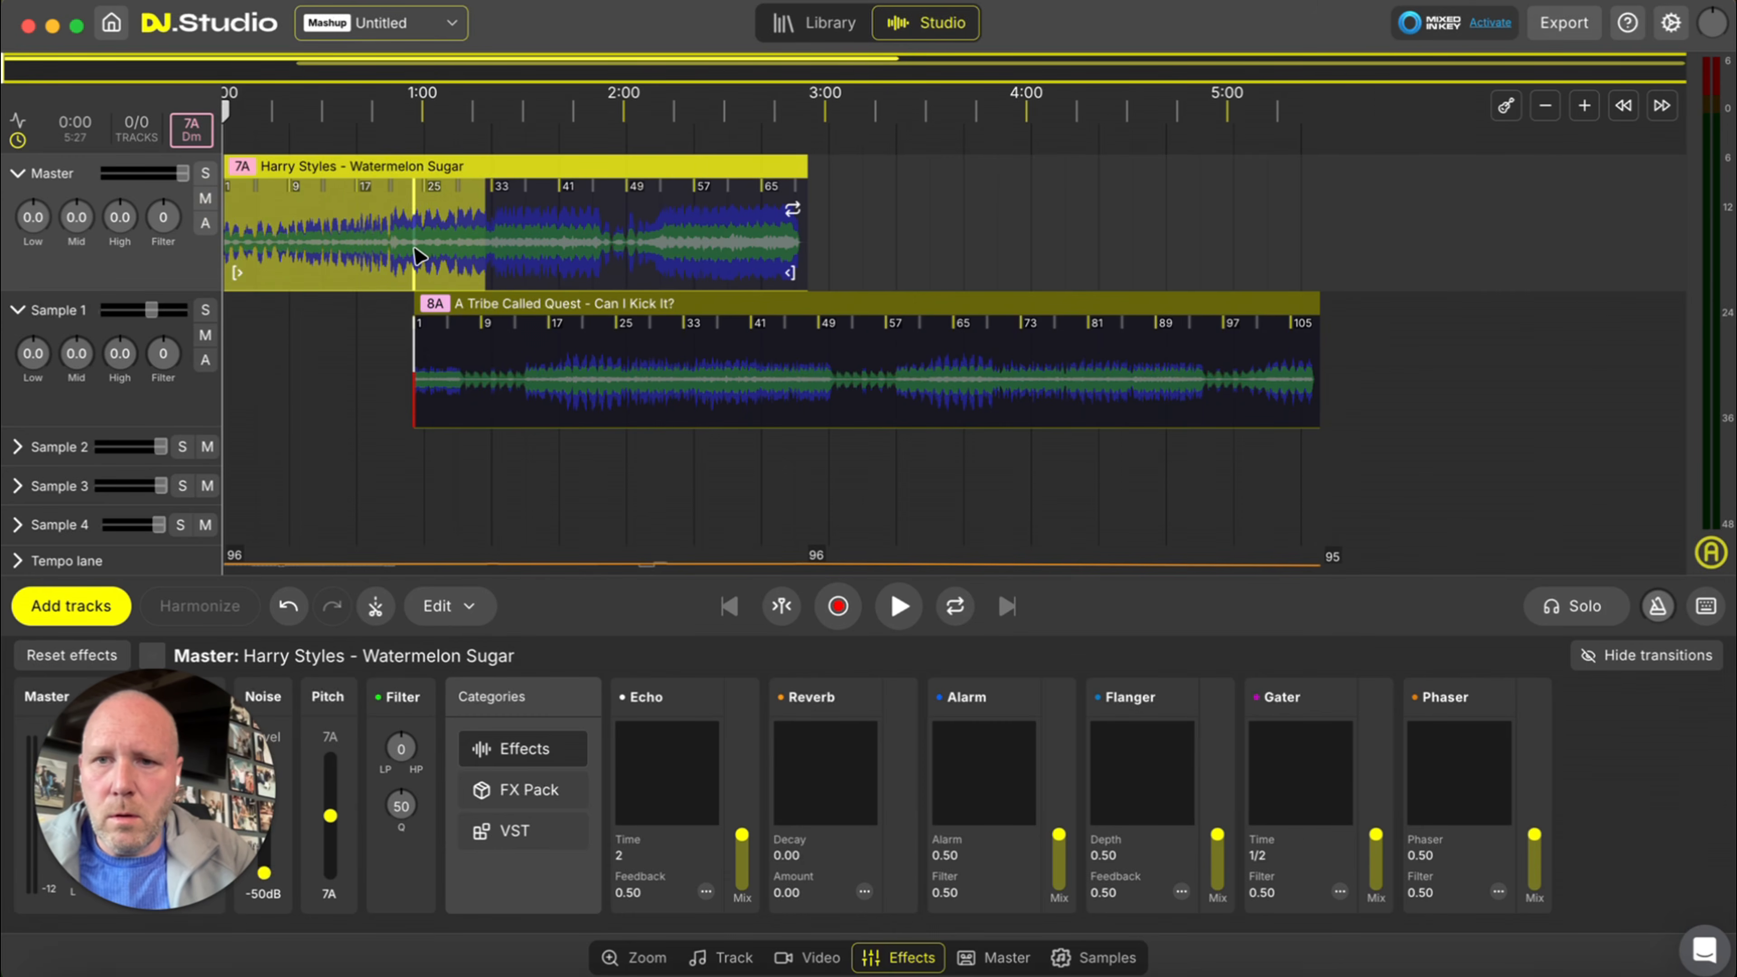
right_click(460, 261)
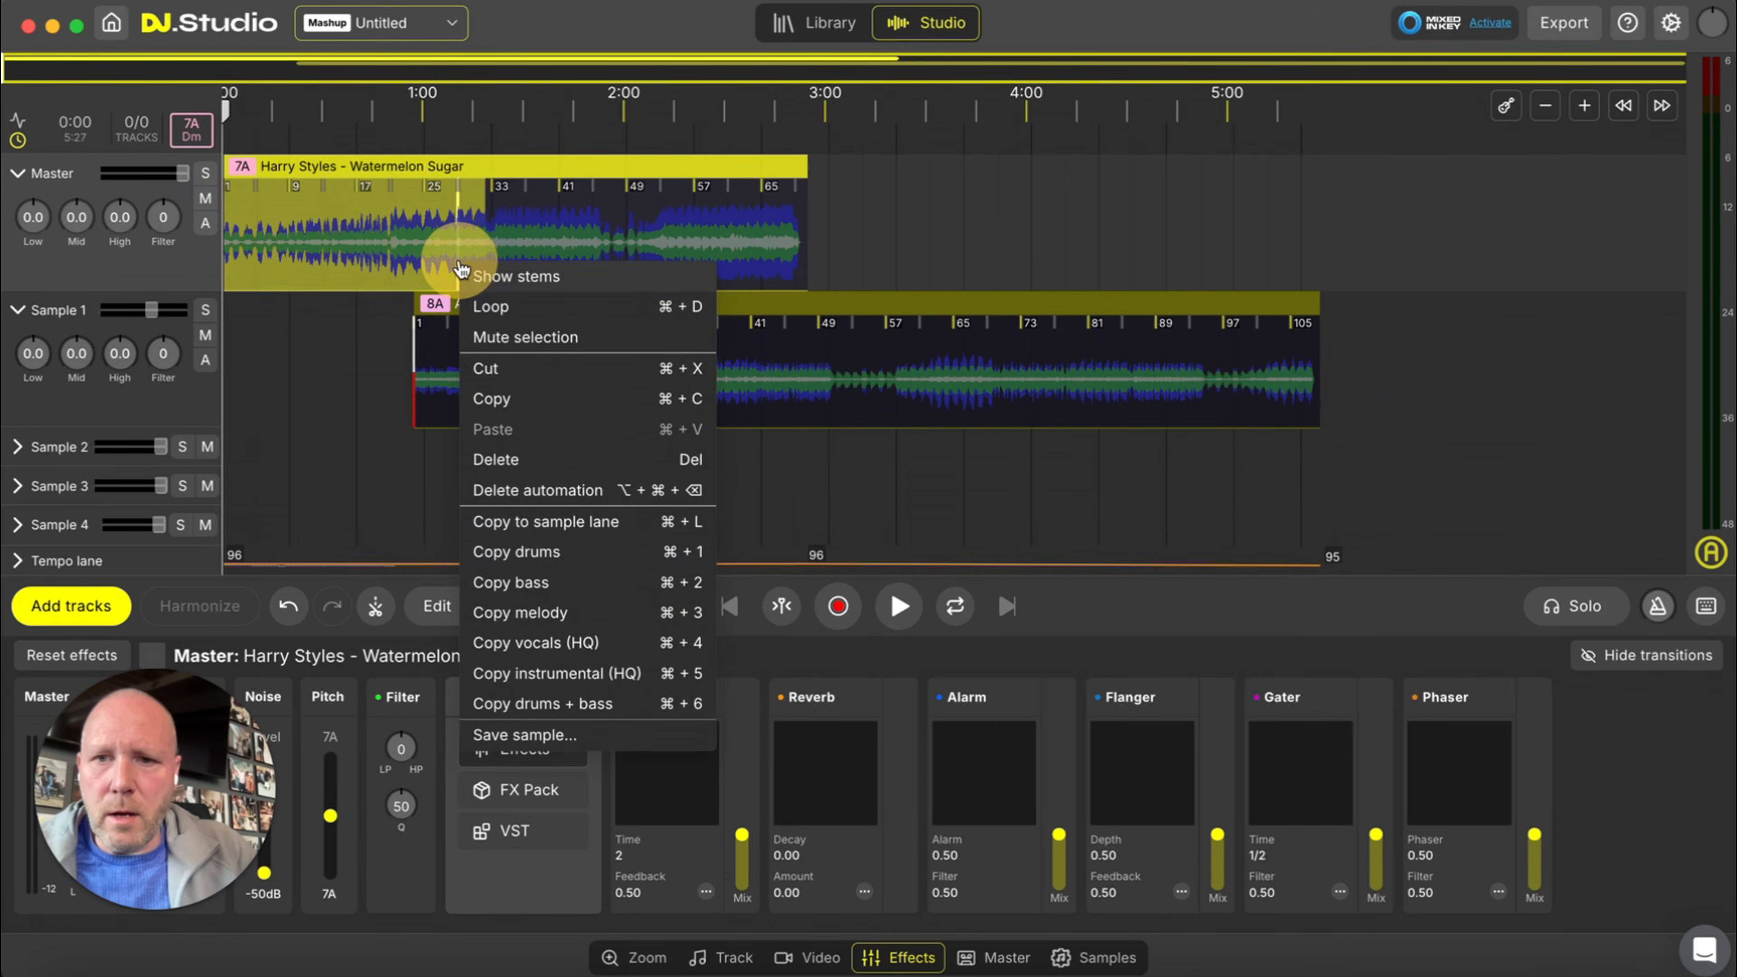
left_click(489, 278)
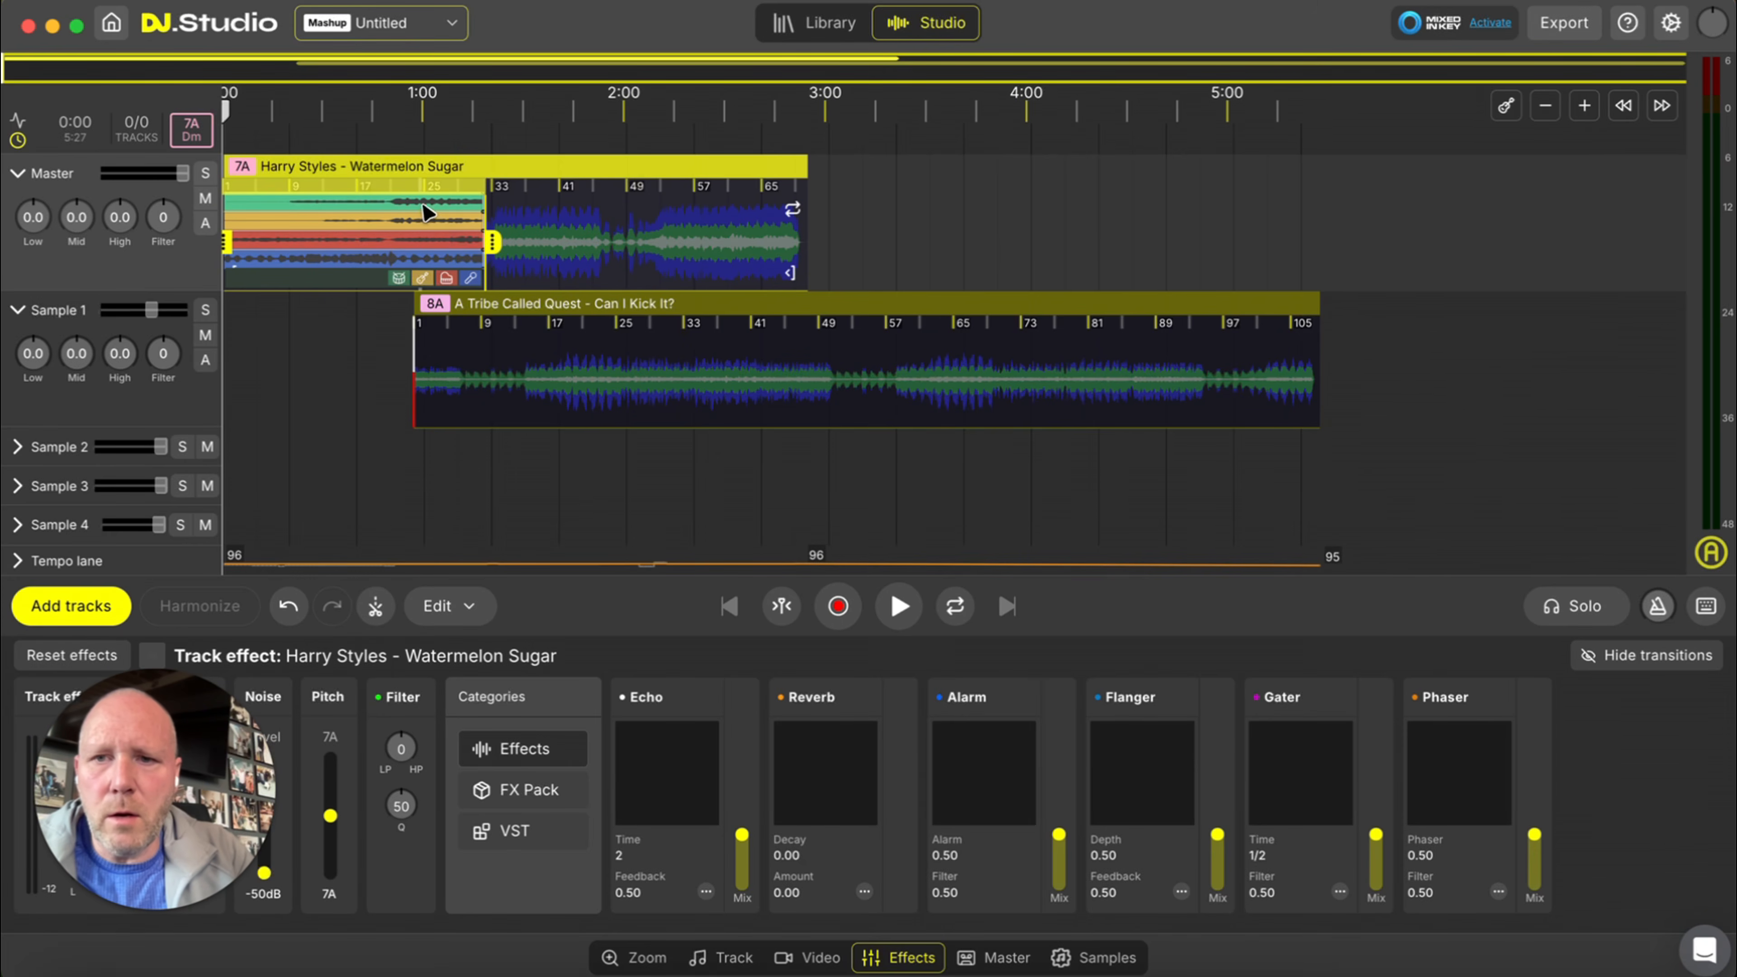
left_click(399, 277)
left_click(424, 277)
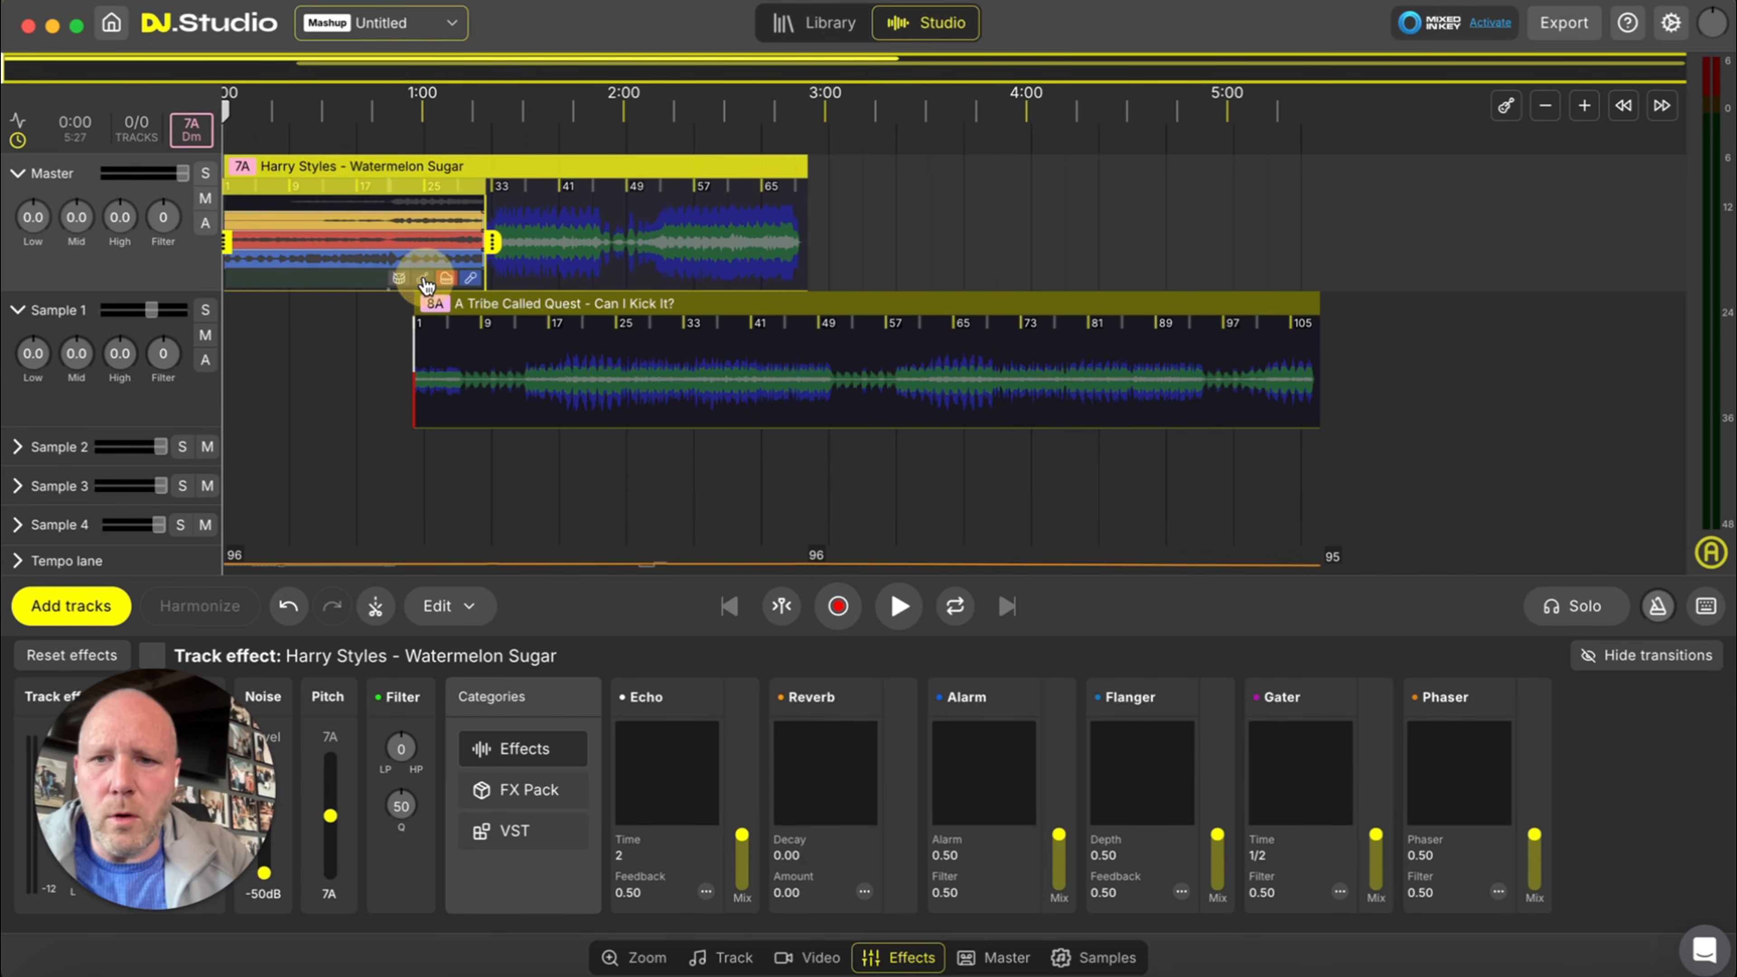
left_click(446, 277)
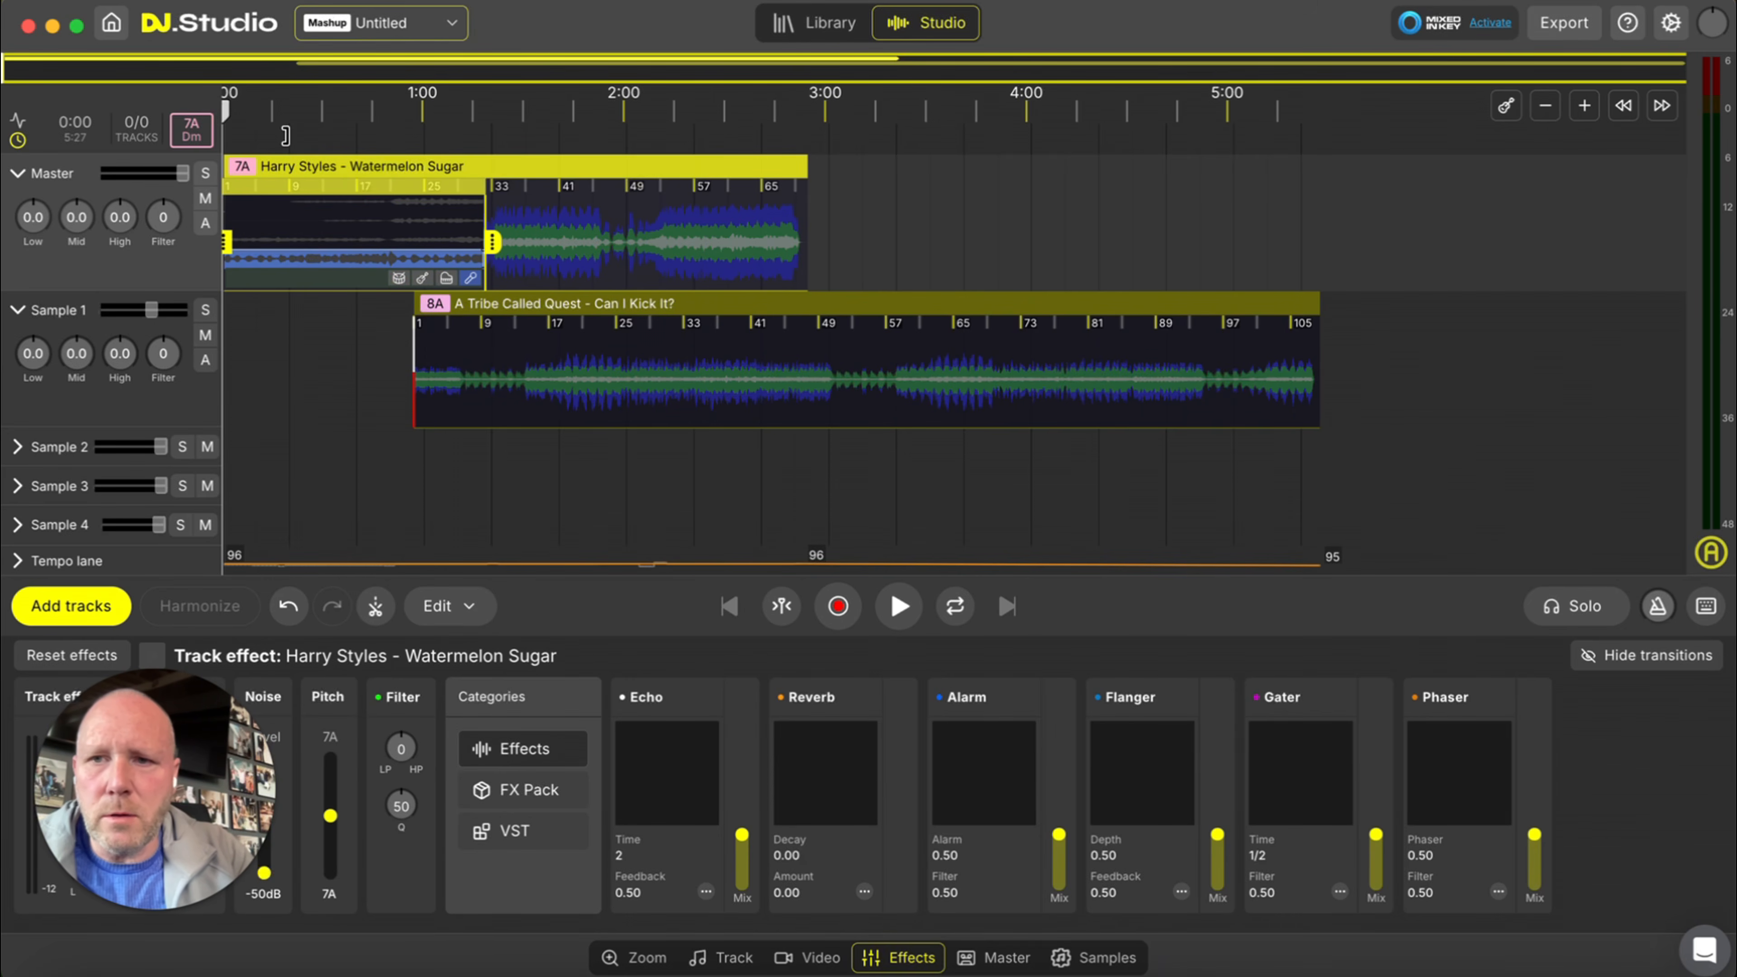
key("space")
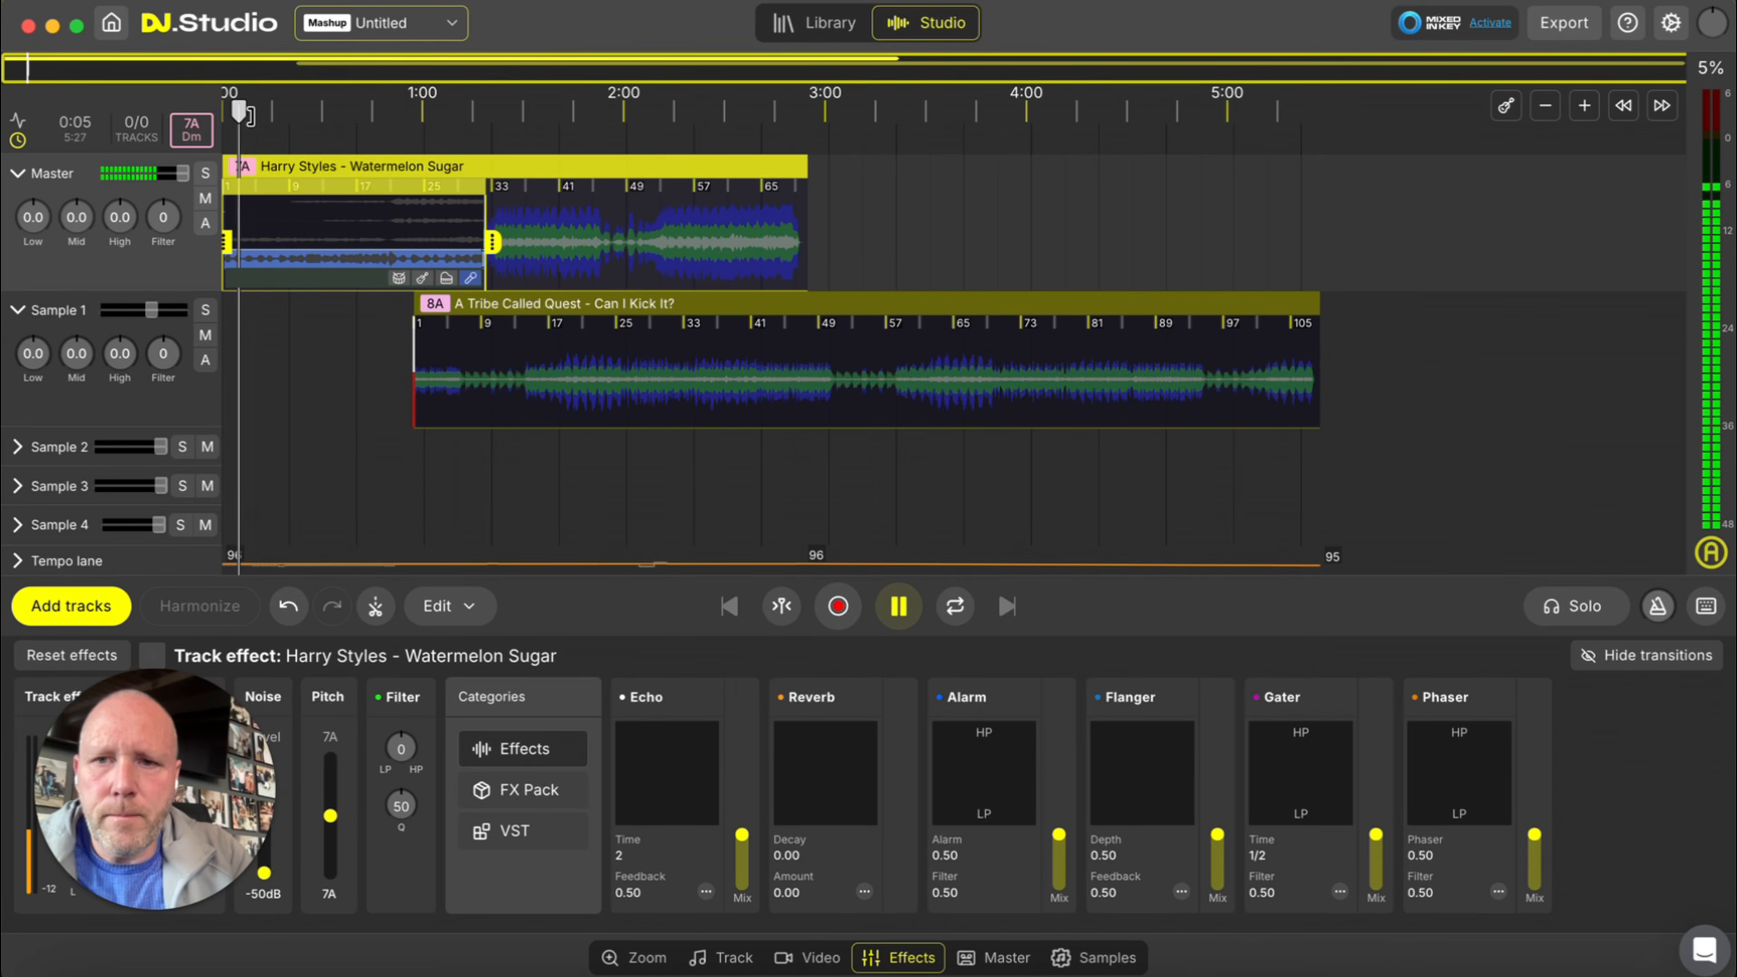
key("space")
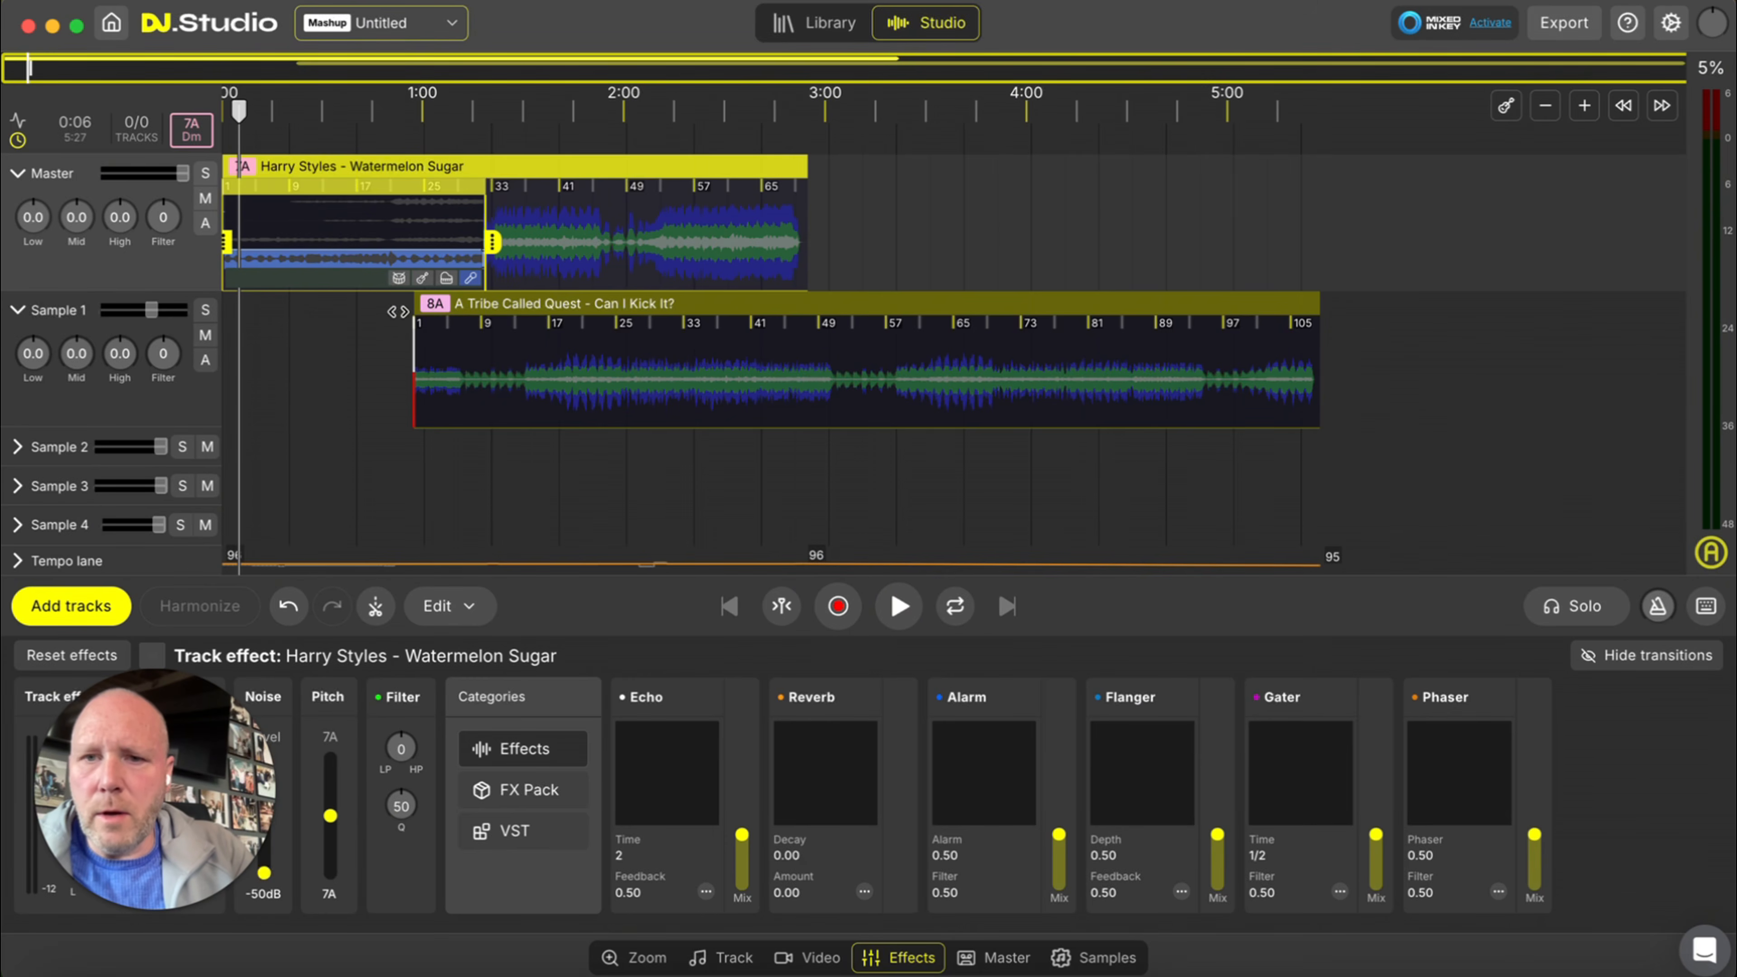
- Solo the Sample 1 lane and briefly play Can I Kick It? from its beginning at about 0:58
left_click(416, 133)
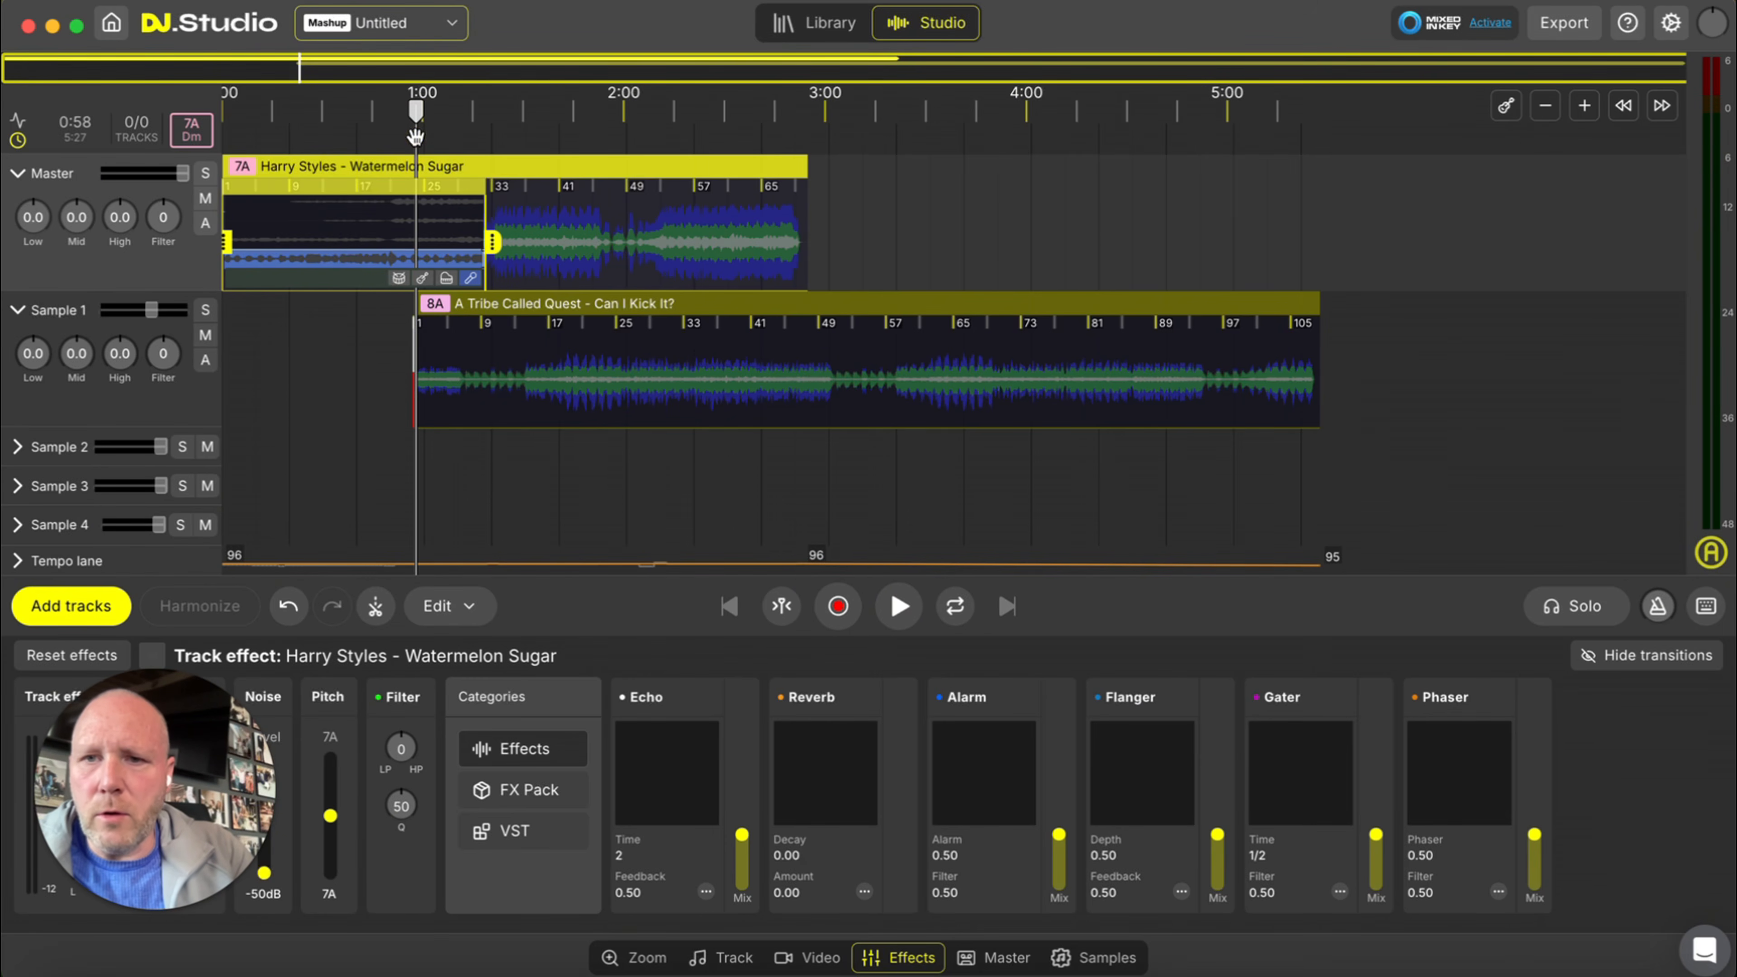
left_click(206, 312)
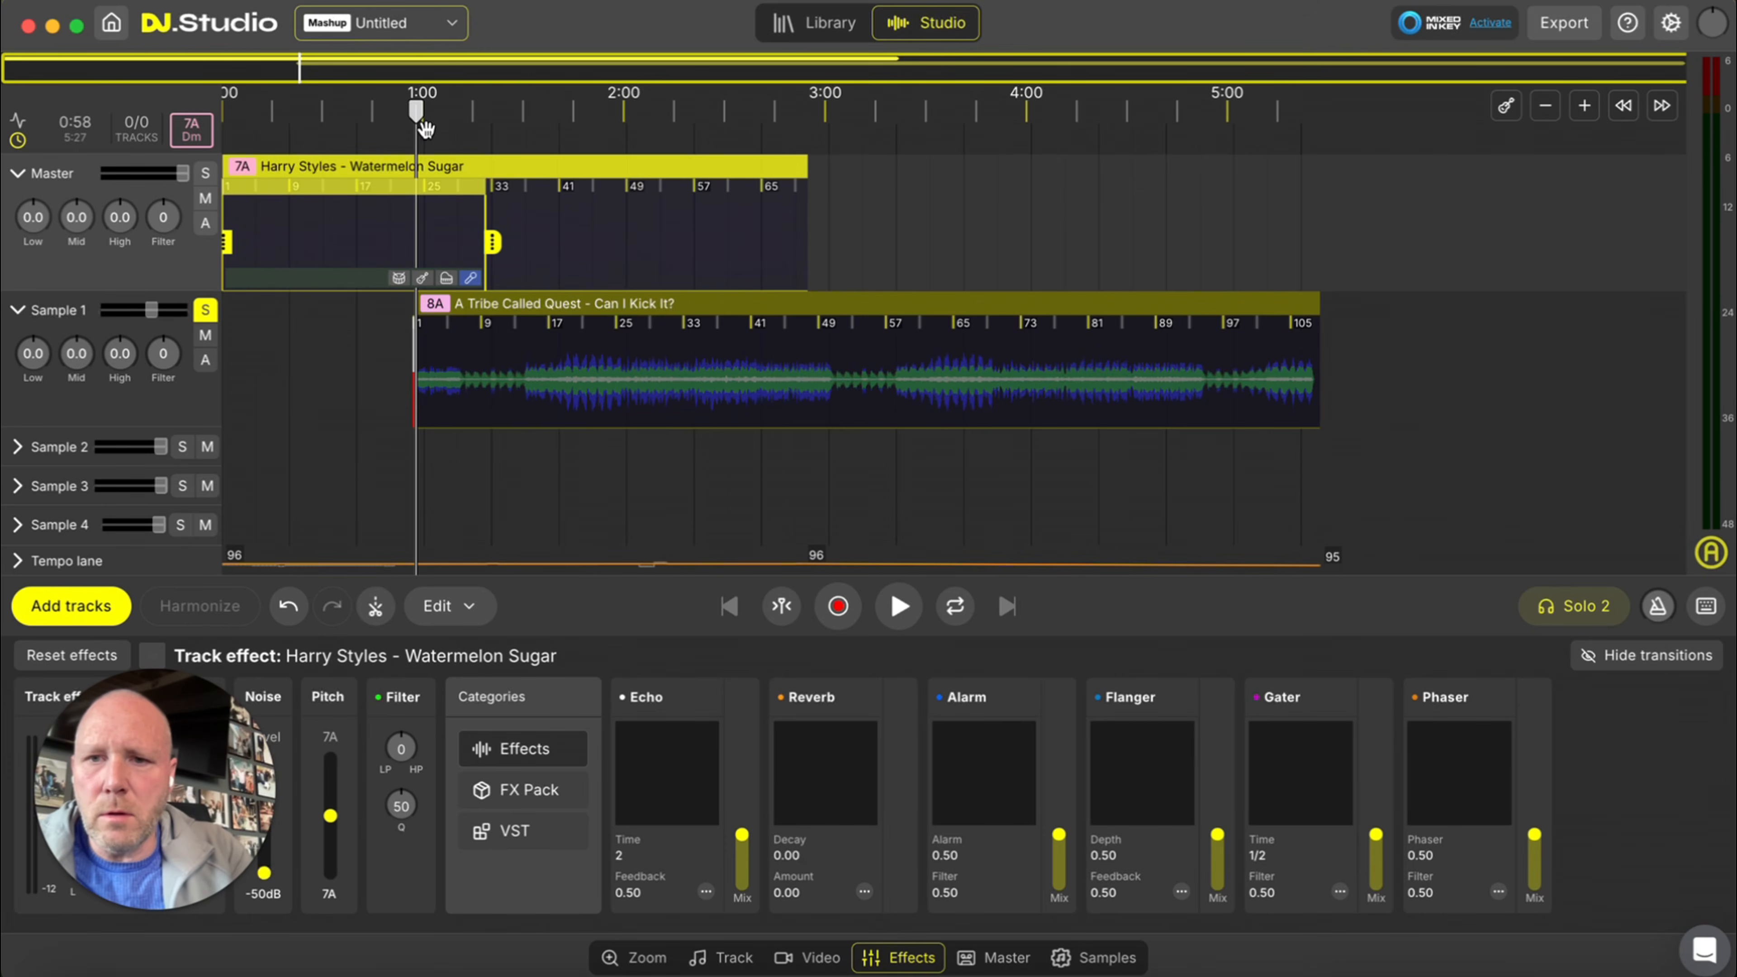
key("space")
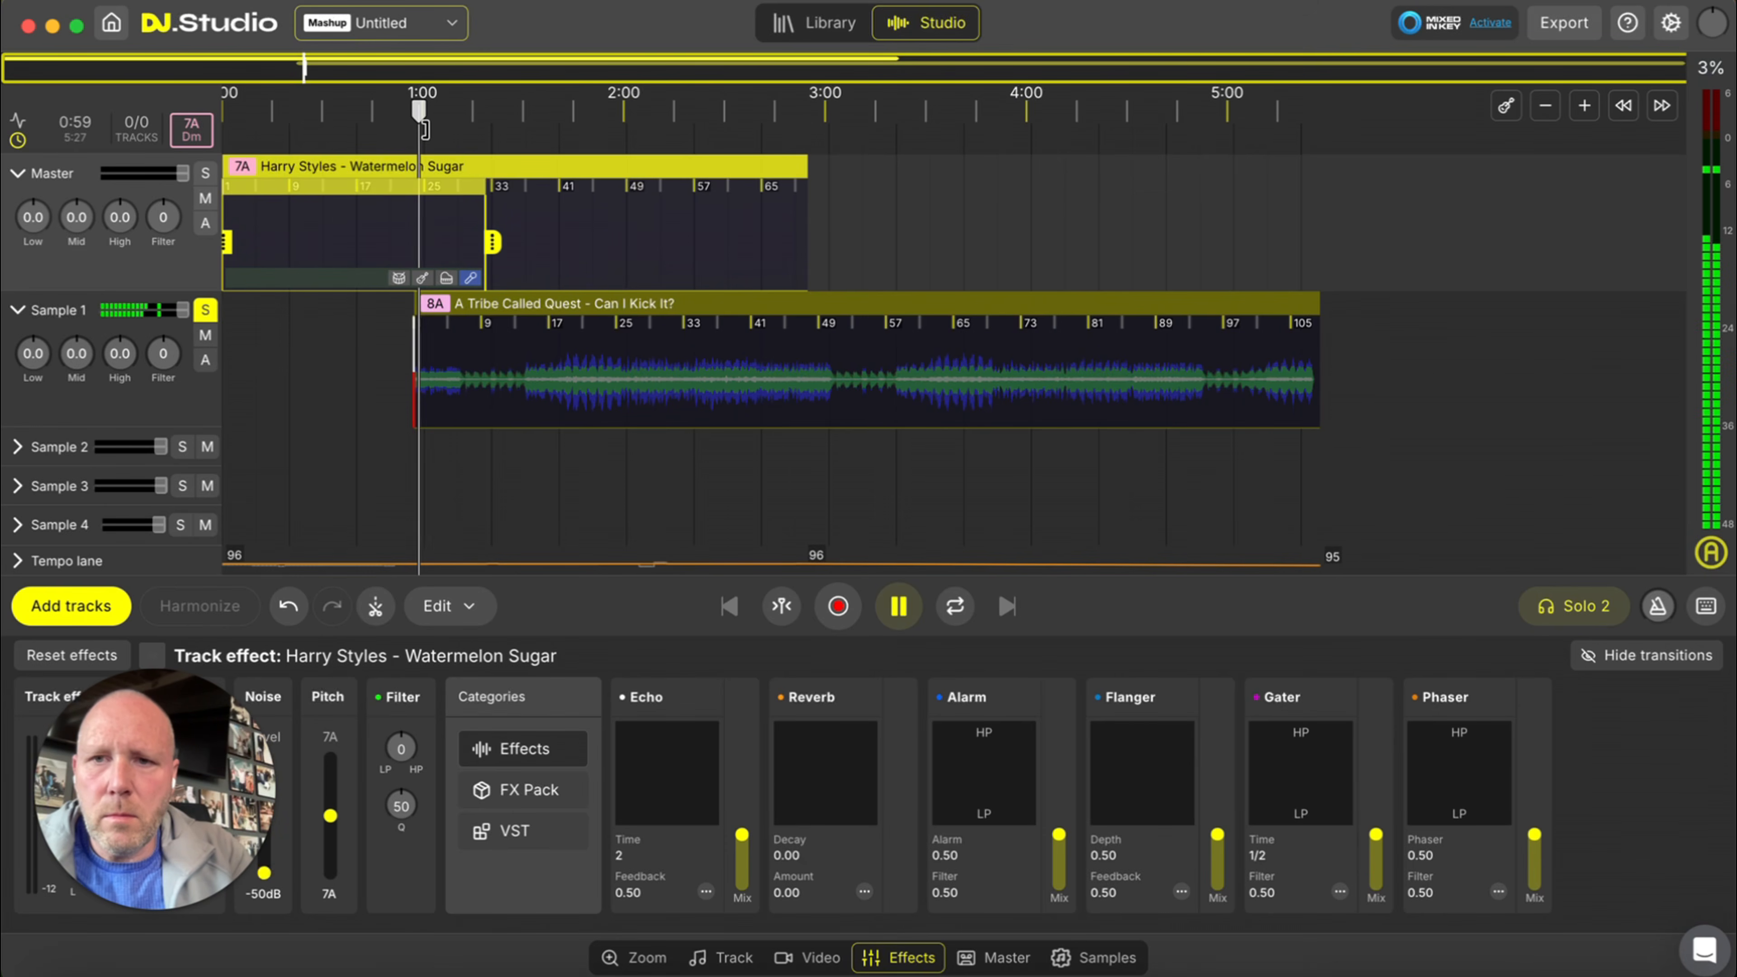
left_click(506, 113)
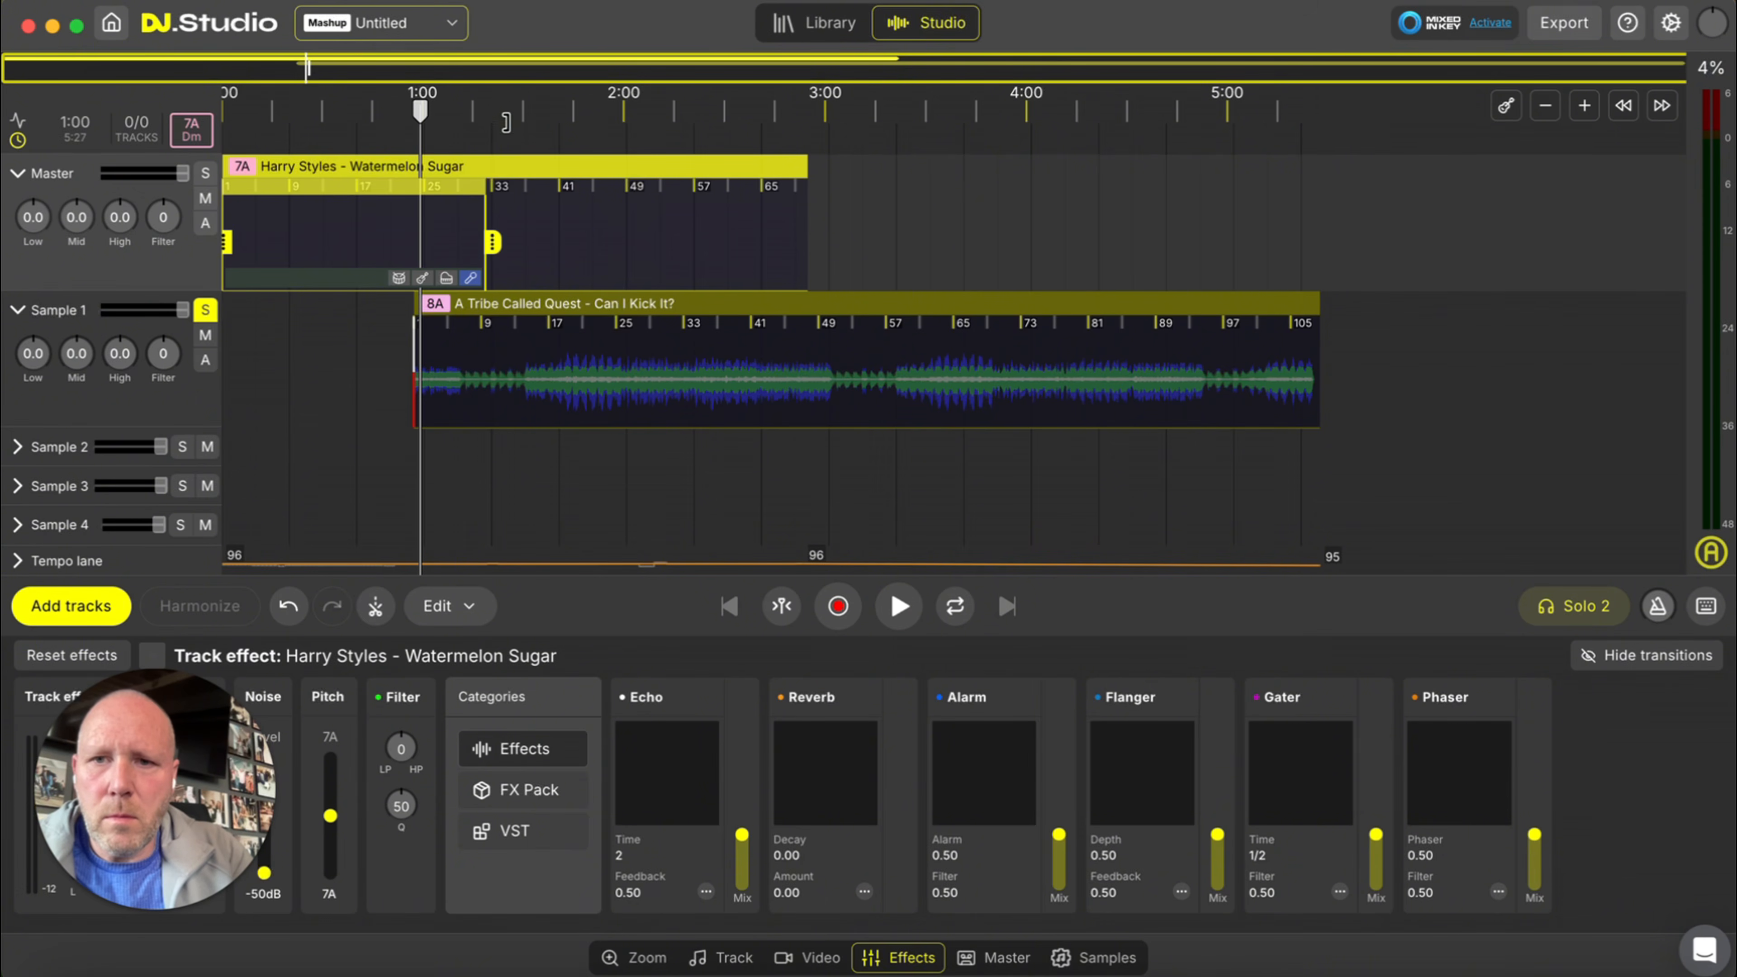
- Listen to Can I Kick It? up to about 1:42 and move Watermelon Sugar to start at about 1:40
left_click(503, 125)
key("space")
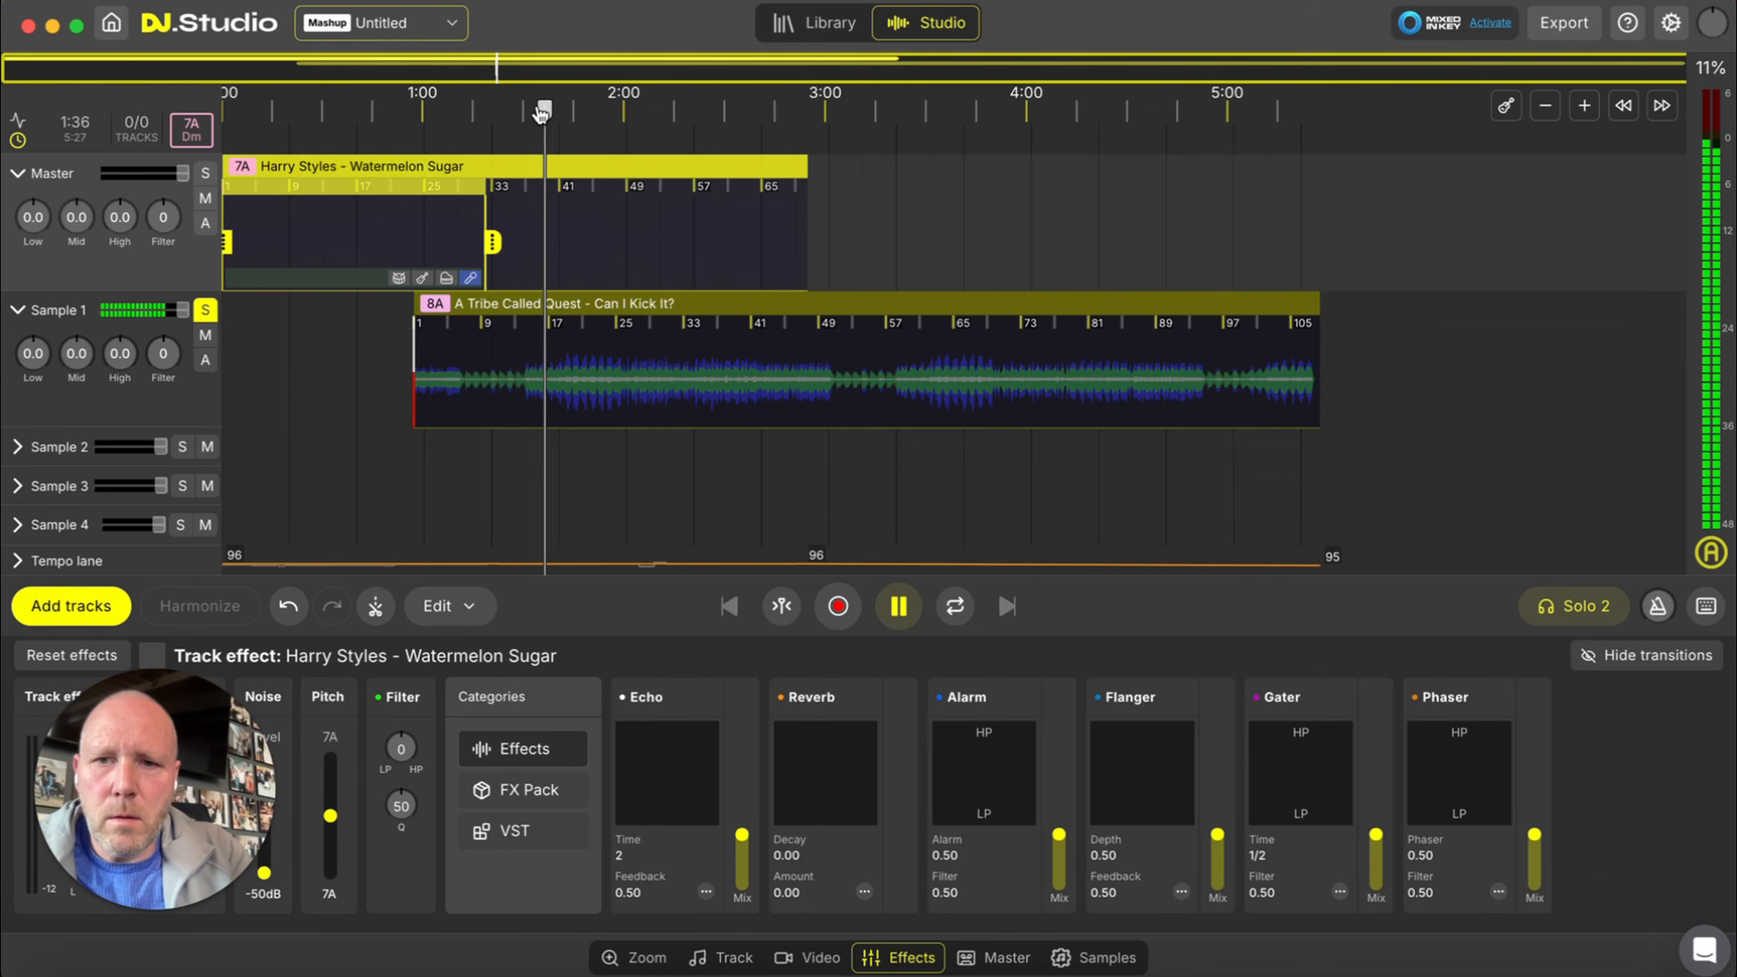
key("space")
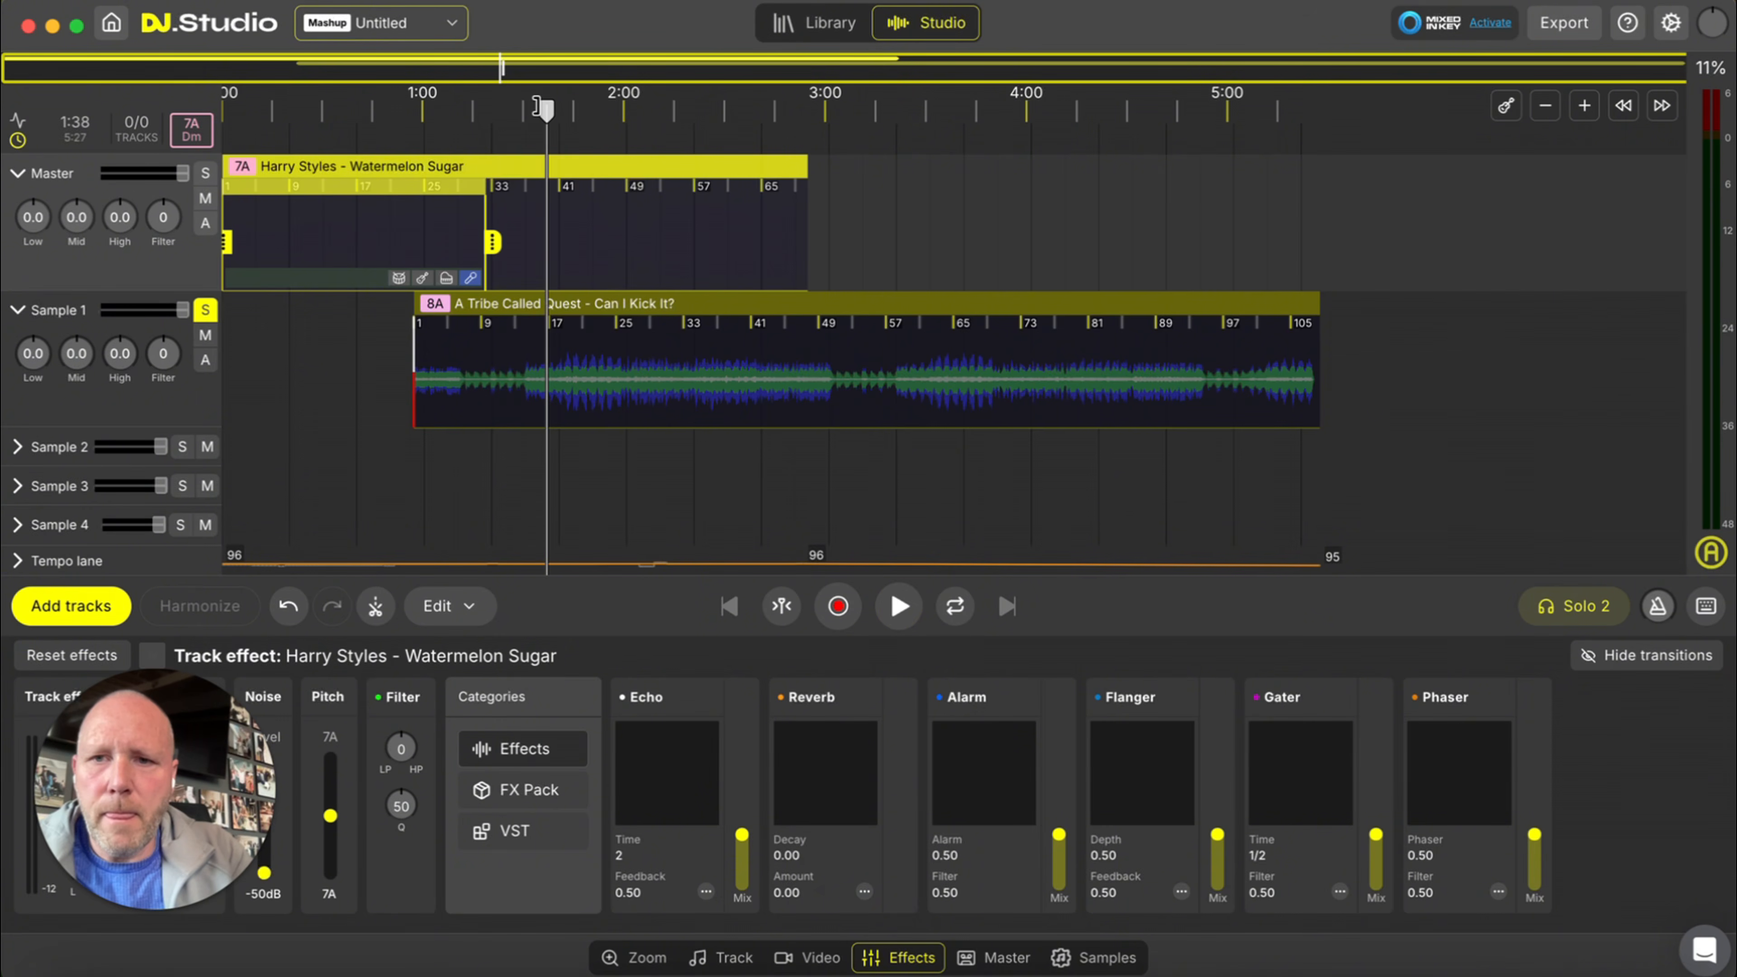
key("space")
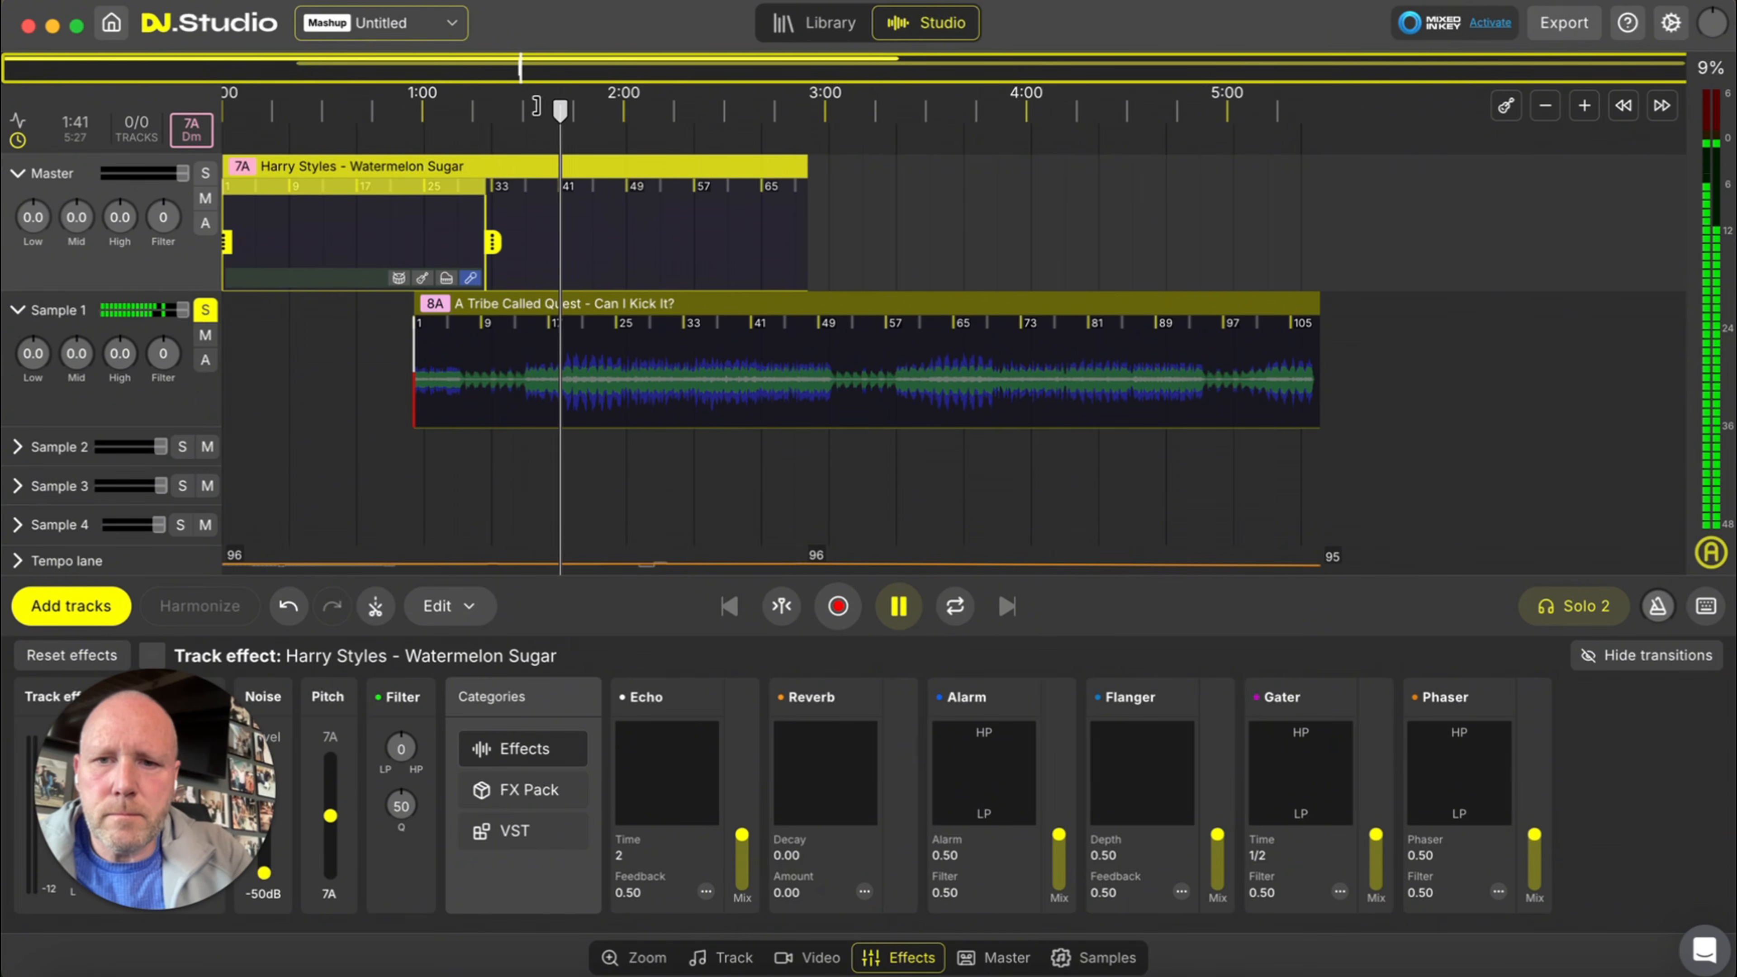
key("space")
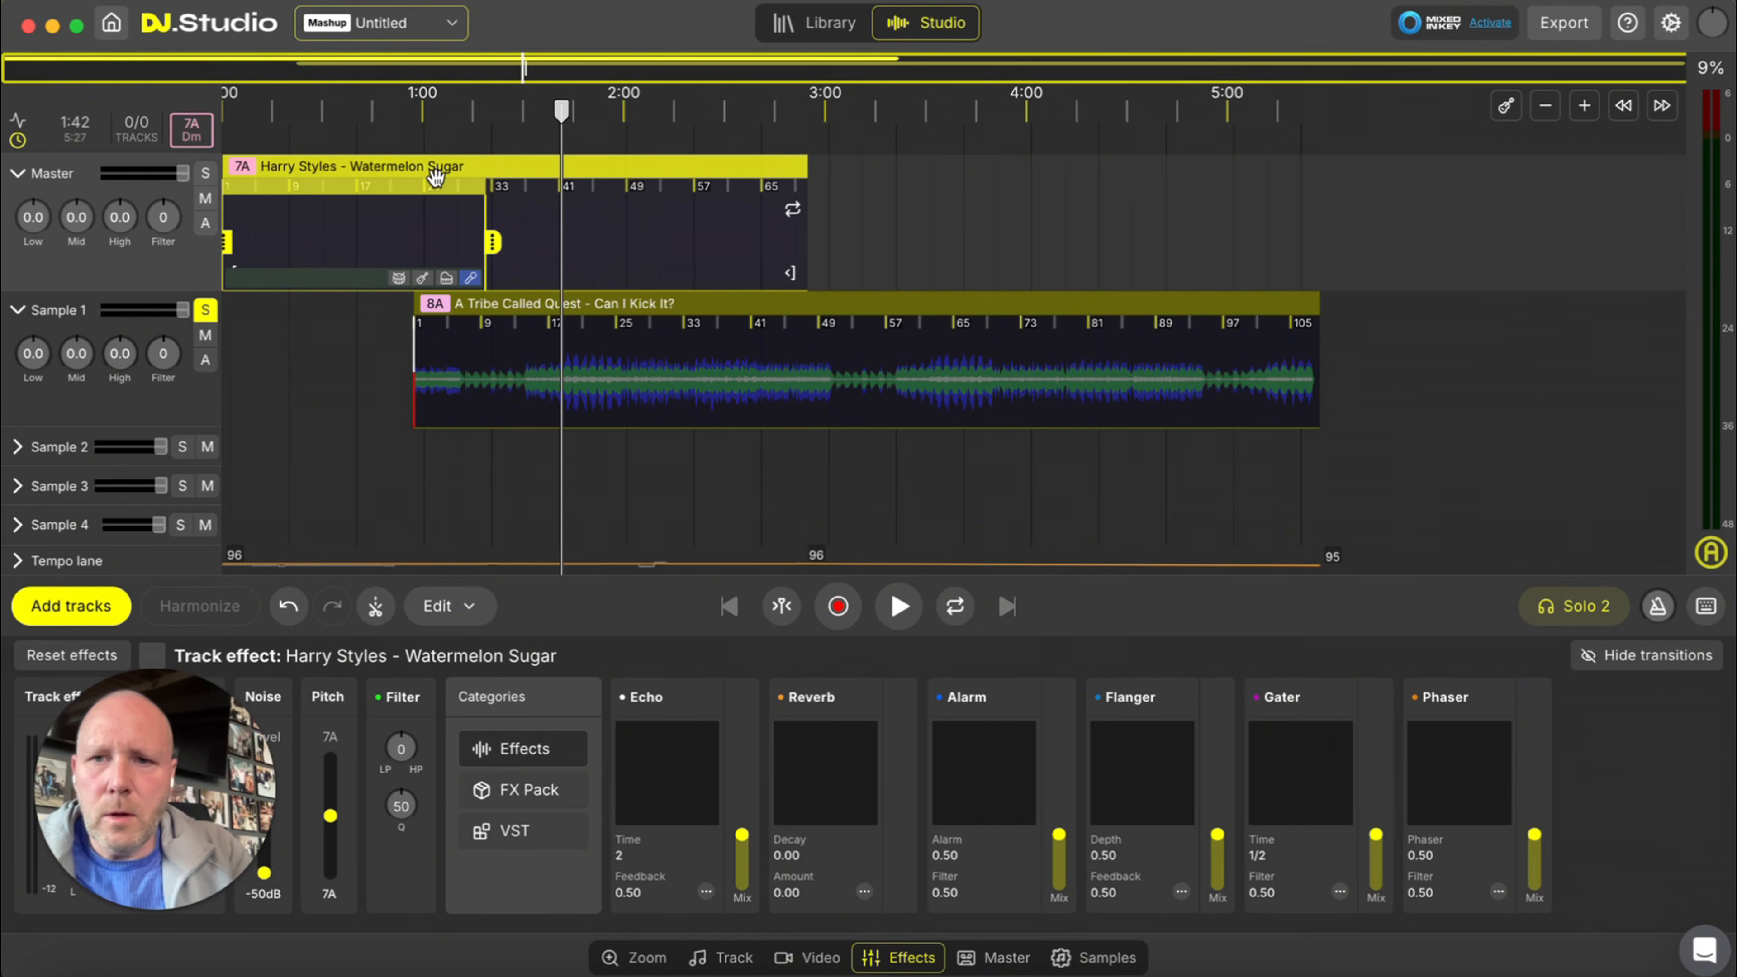
left_click_drag(445, 167, 779, 168)
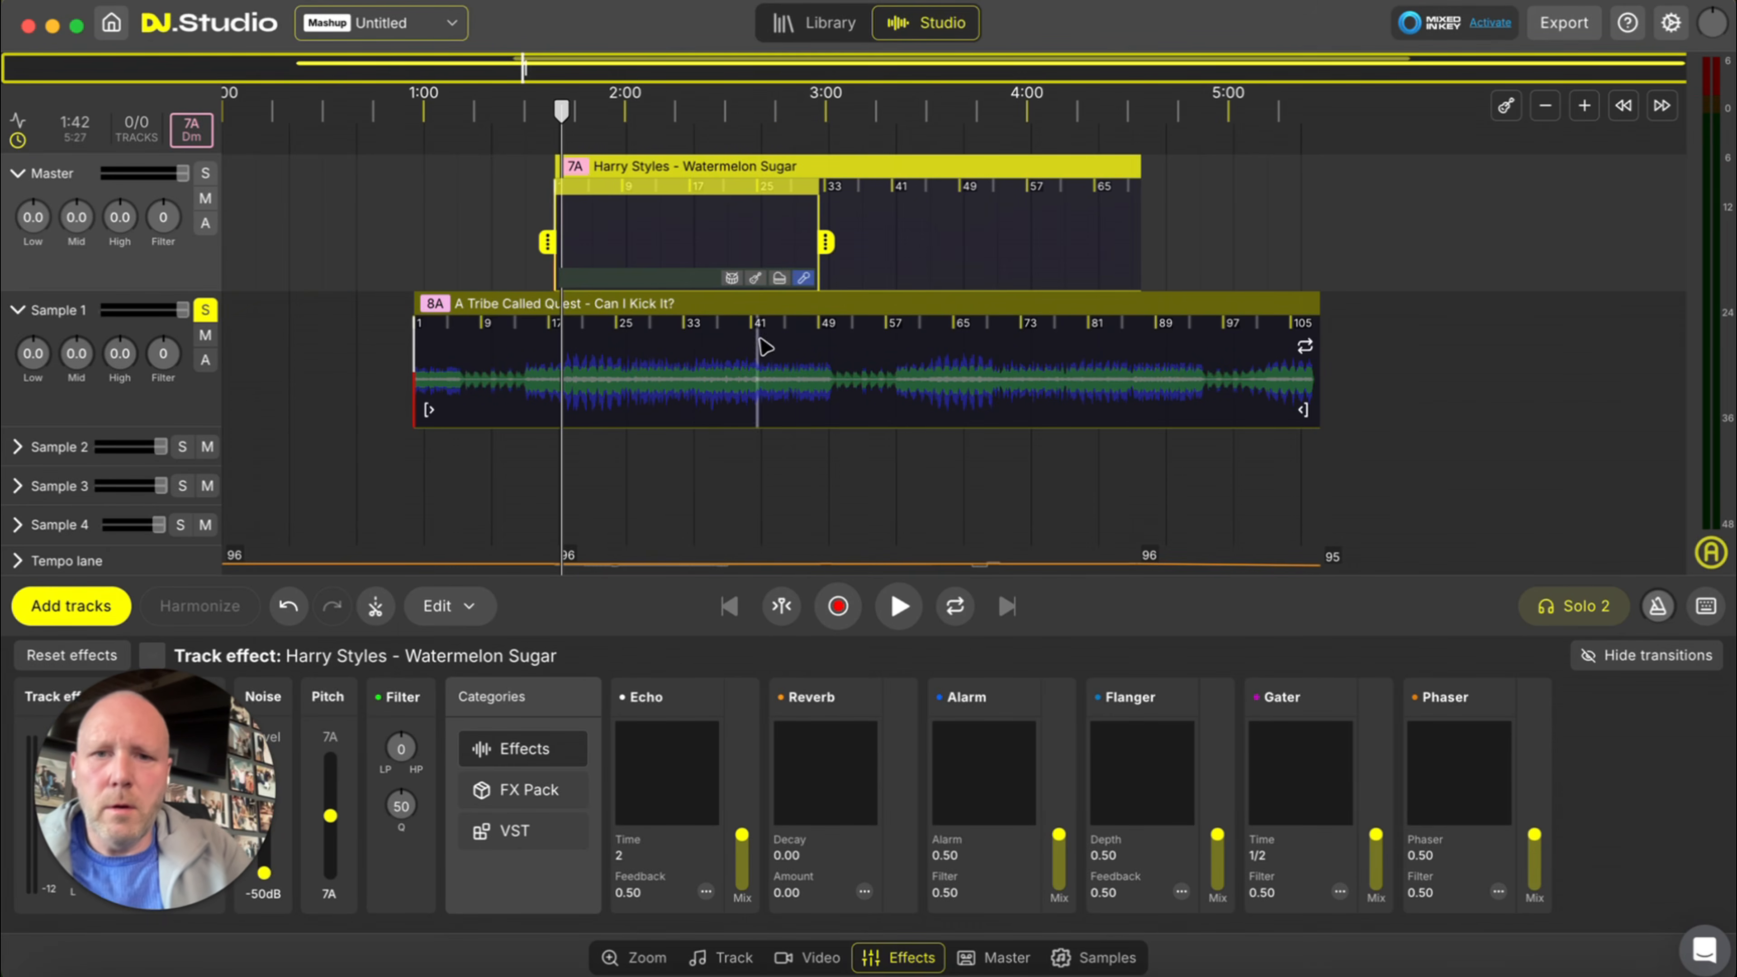
- Show stems for Can I Kick It?, stretch the stem section back to start at about 1:30, and mute its vocals
left_click(916, 302)
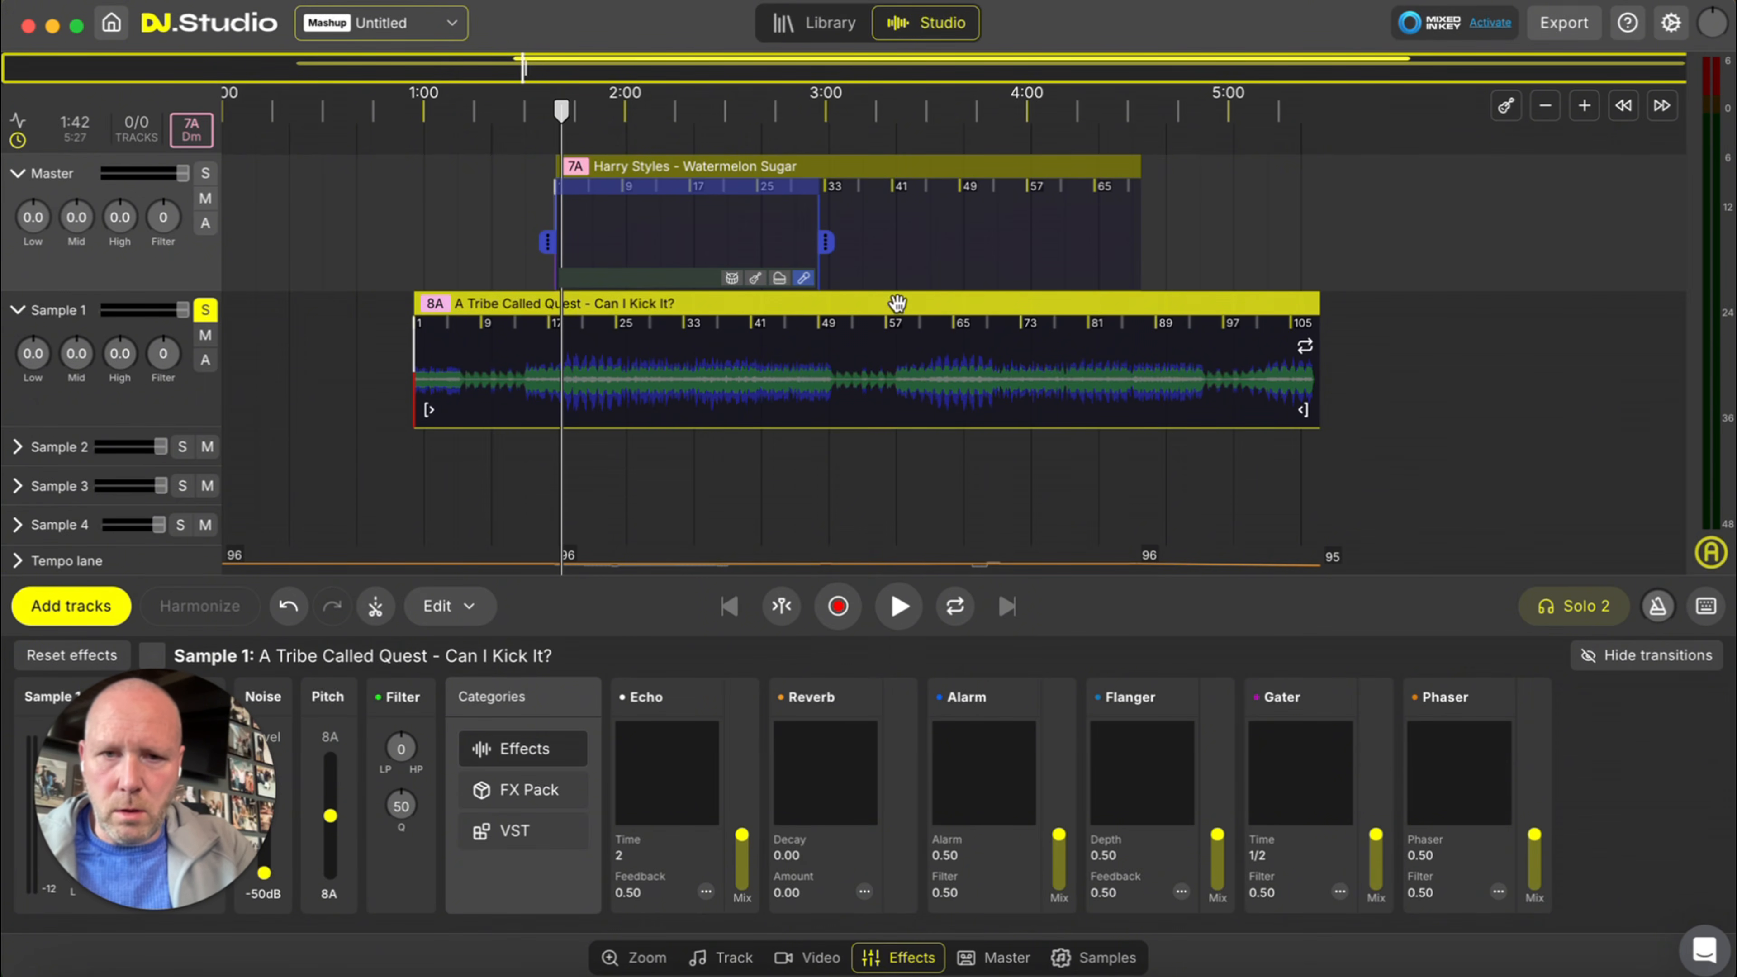
right_click(897, 303)
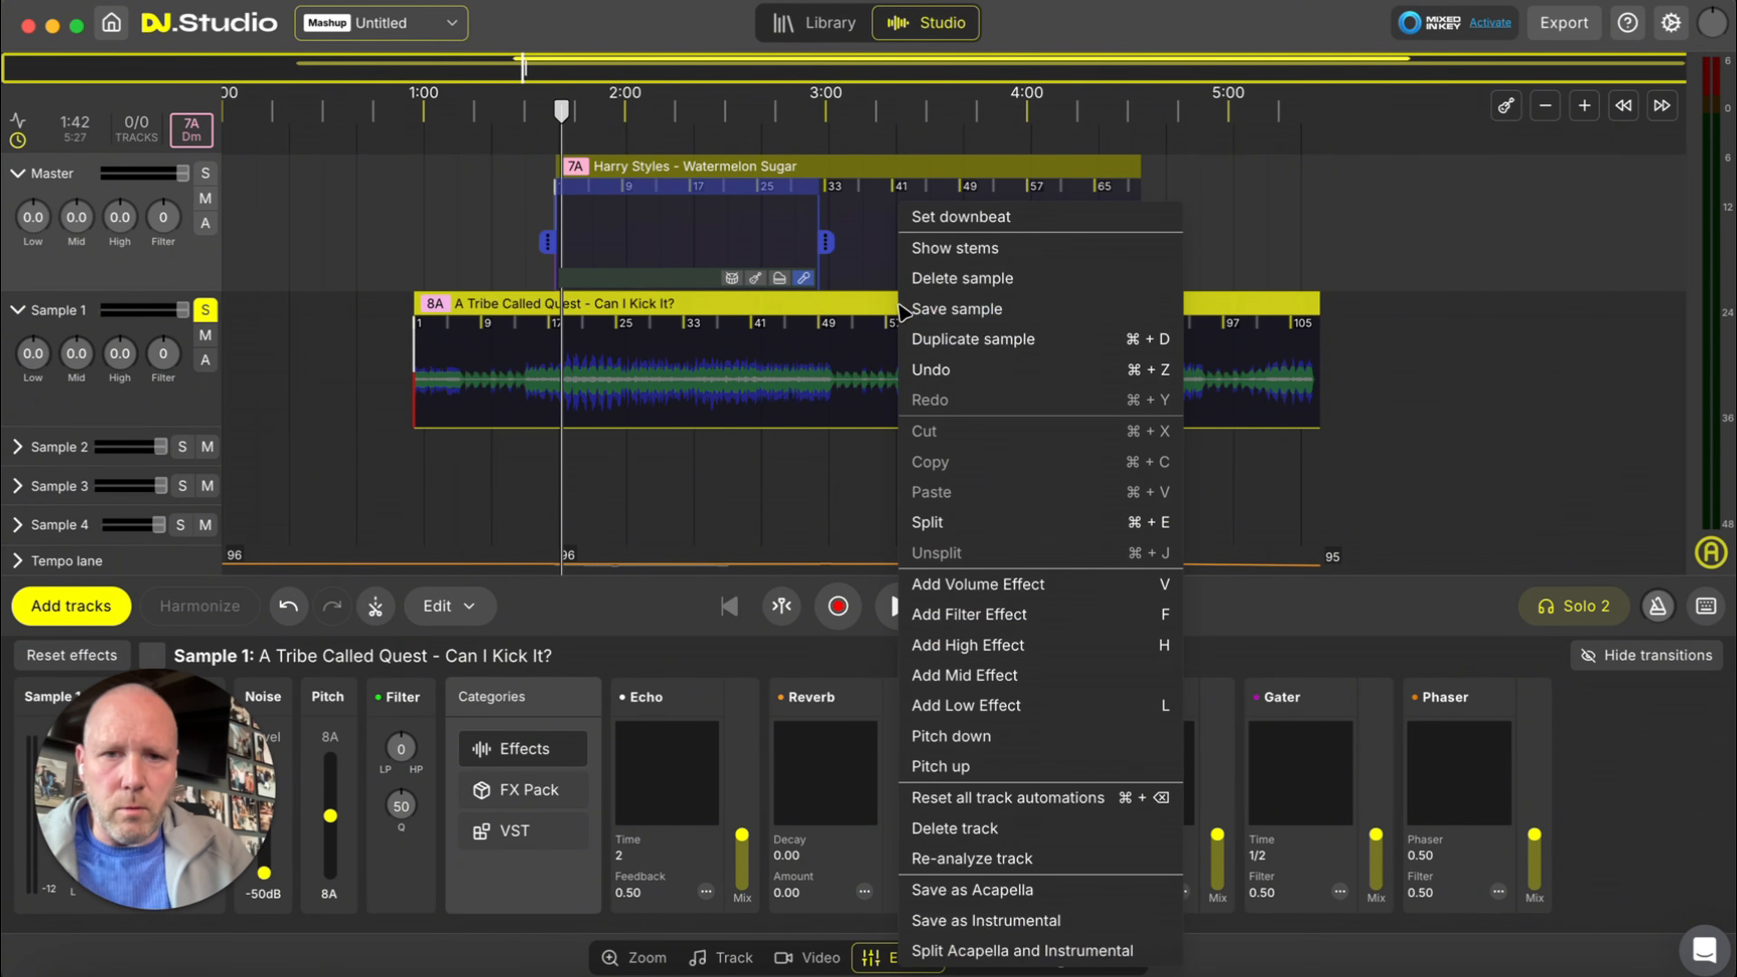
left_click(970, 260)
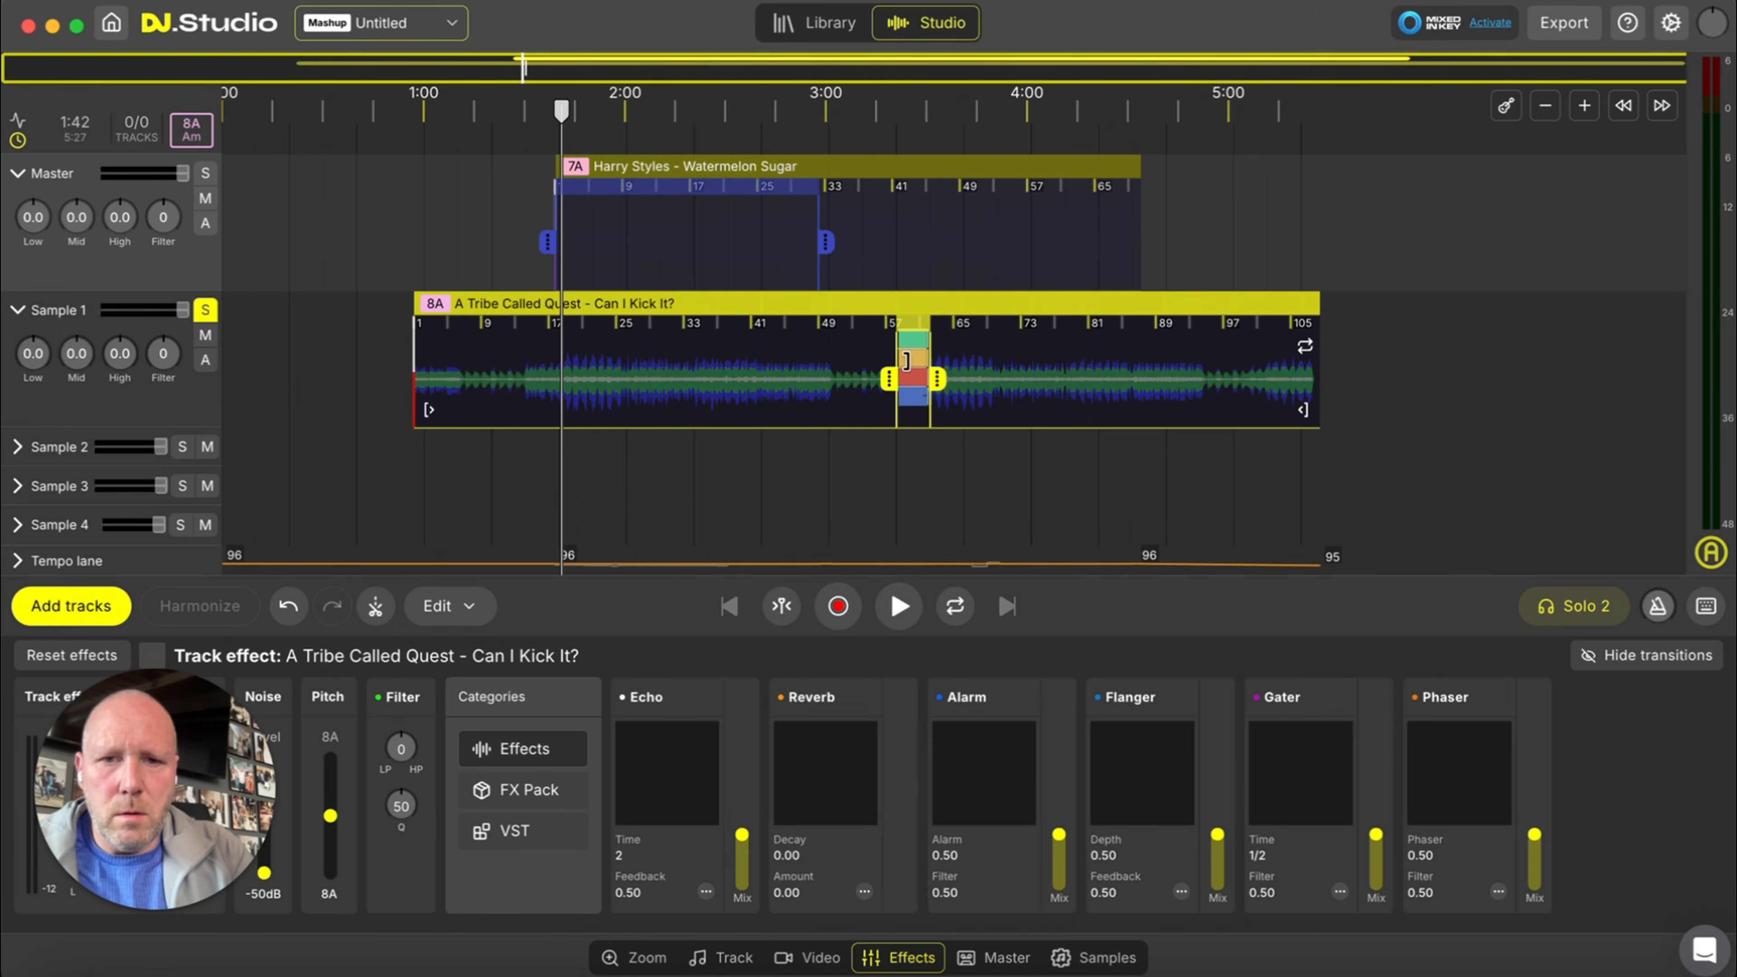
left_click(880, 378)
mouse_move(880, 379)
left_mouse_down()
mouse_move(485, 380)
mouse_move(579, 383)
mouse_move(516, 381)
left_mouse_up()
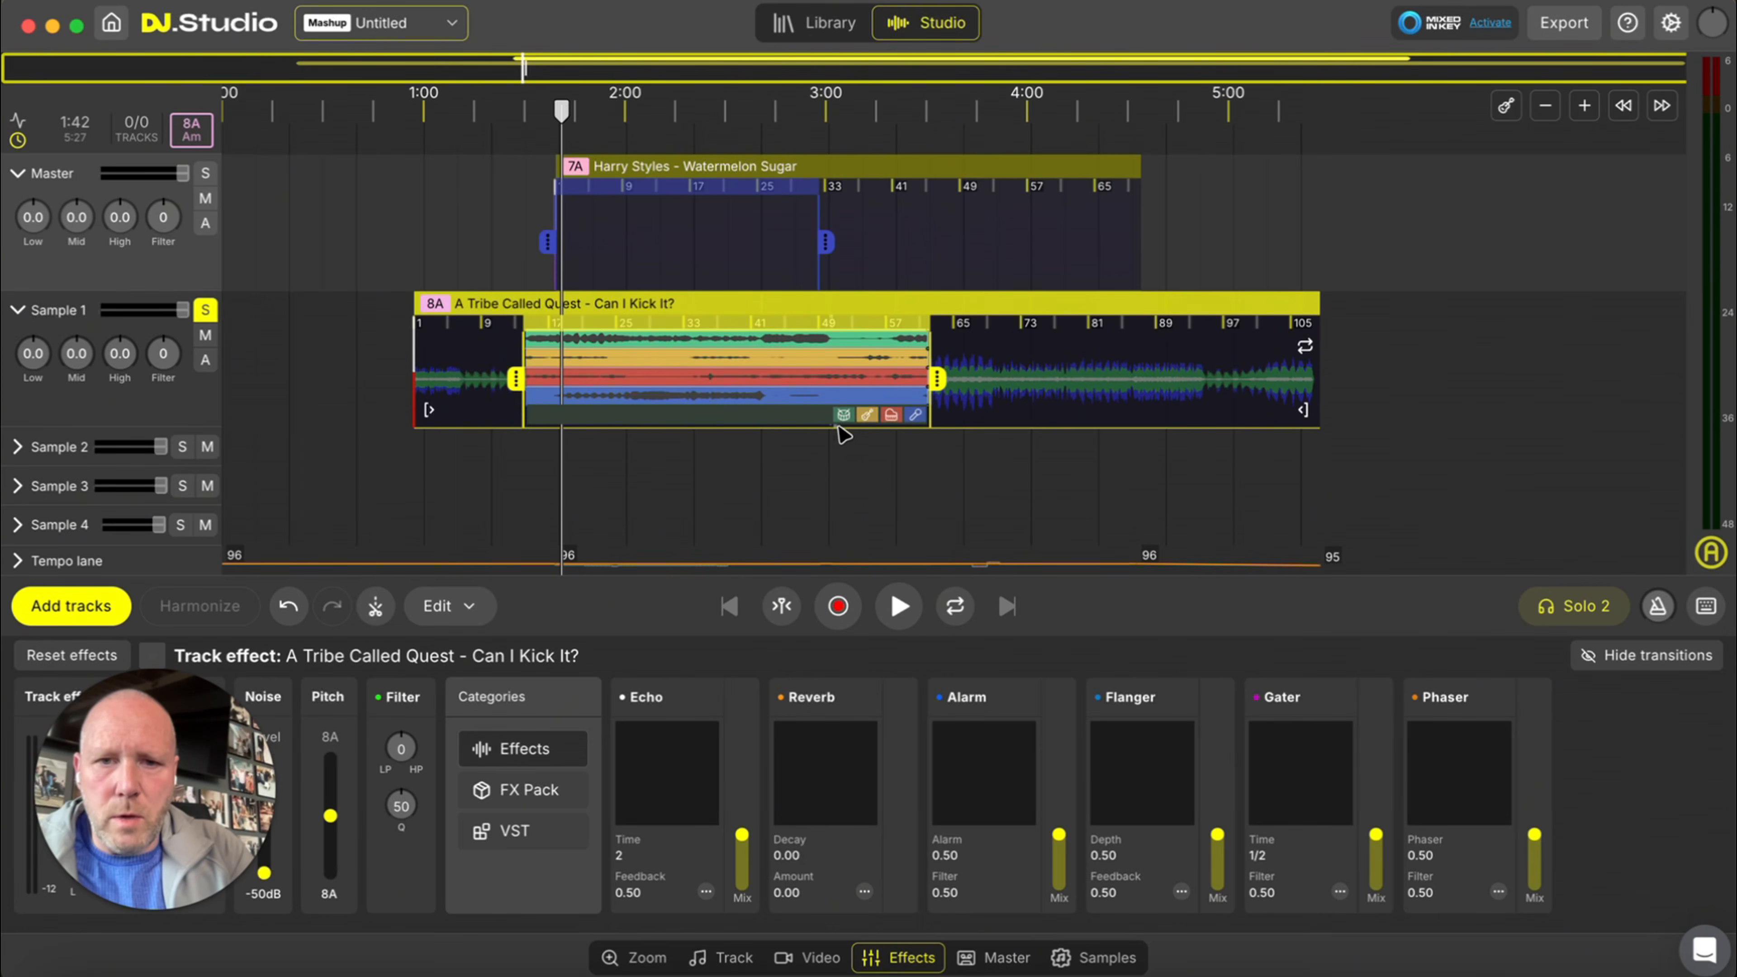
left_click(915, 415)
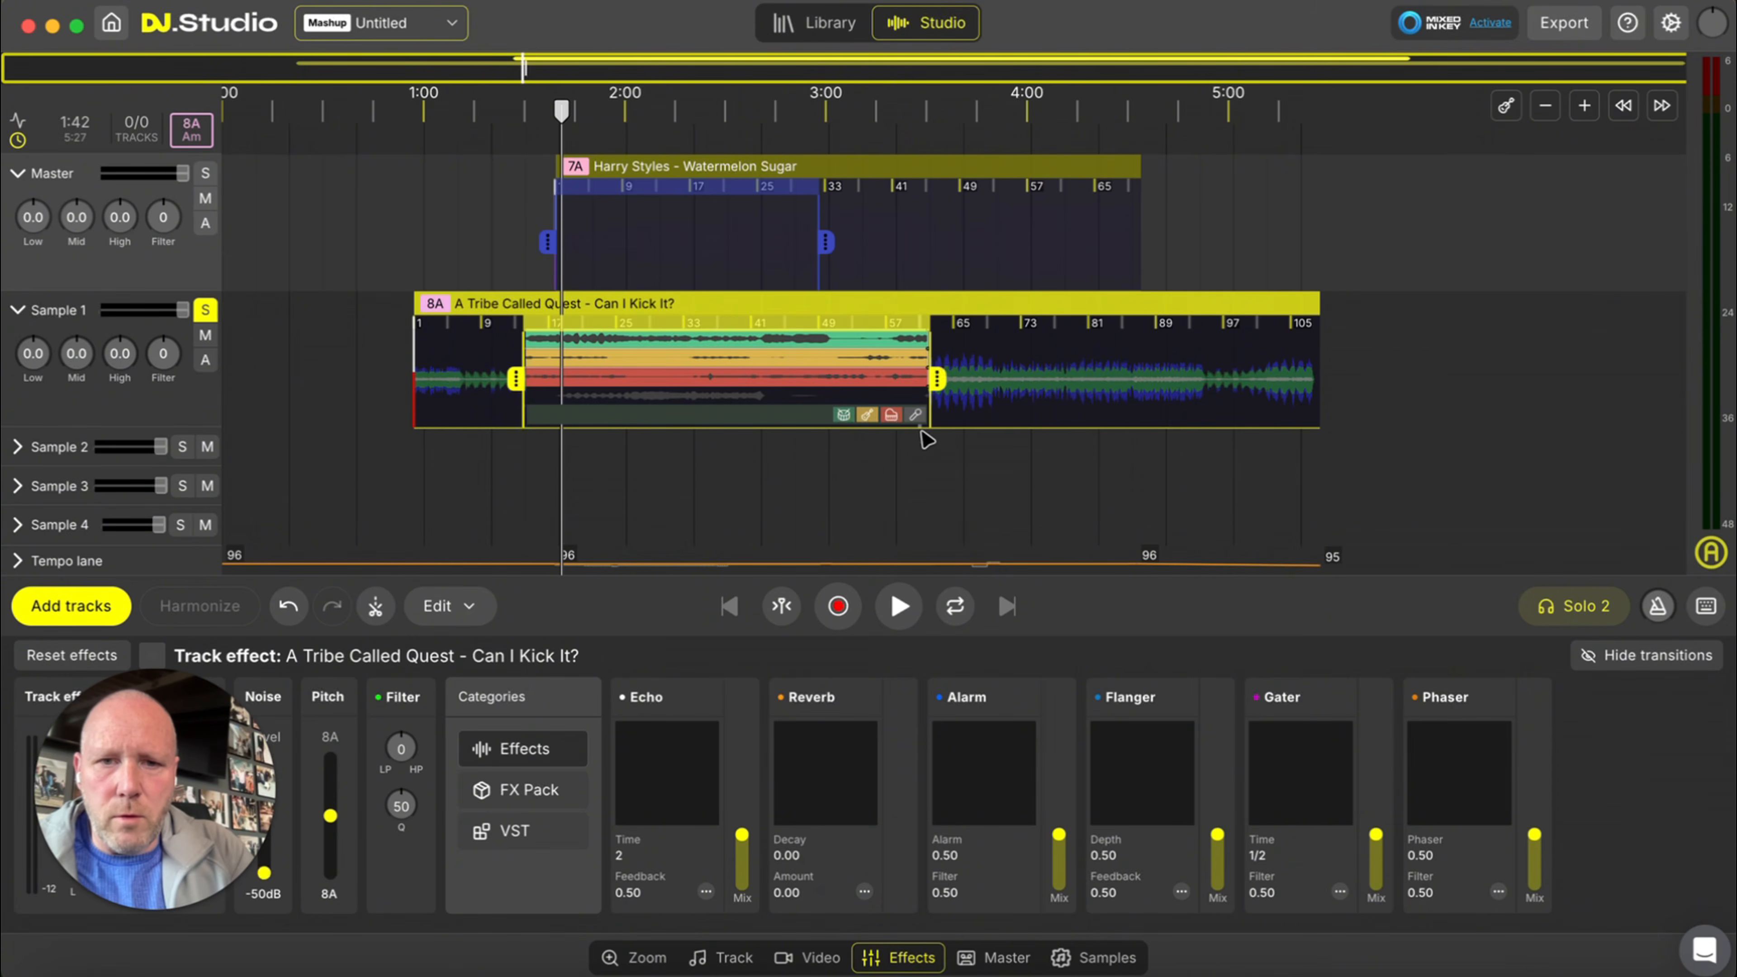
- Audition Can I Kick It? without vocals, and play both tracks together from about 1:25
left_click_drag(561, 111, 483, 115)
key("space")
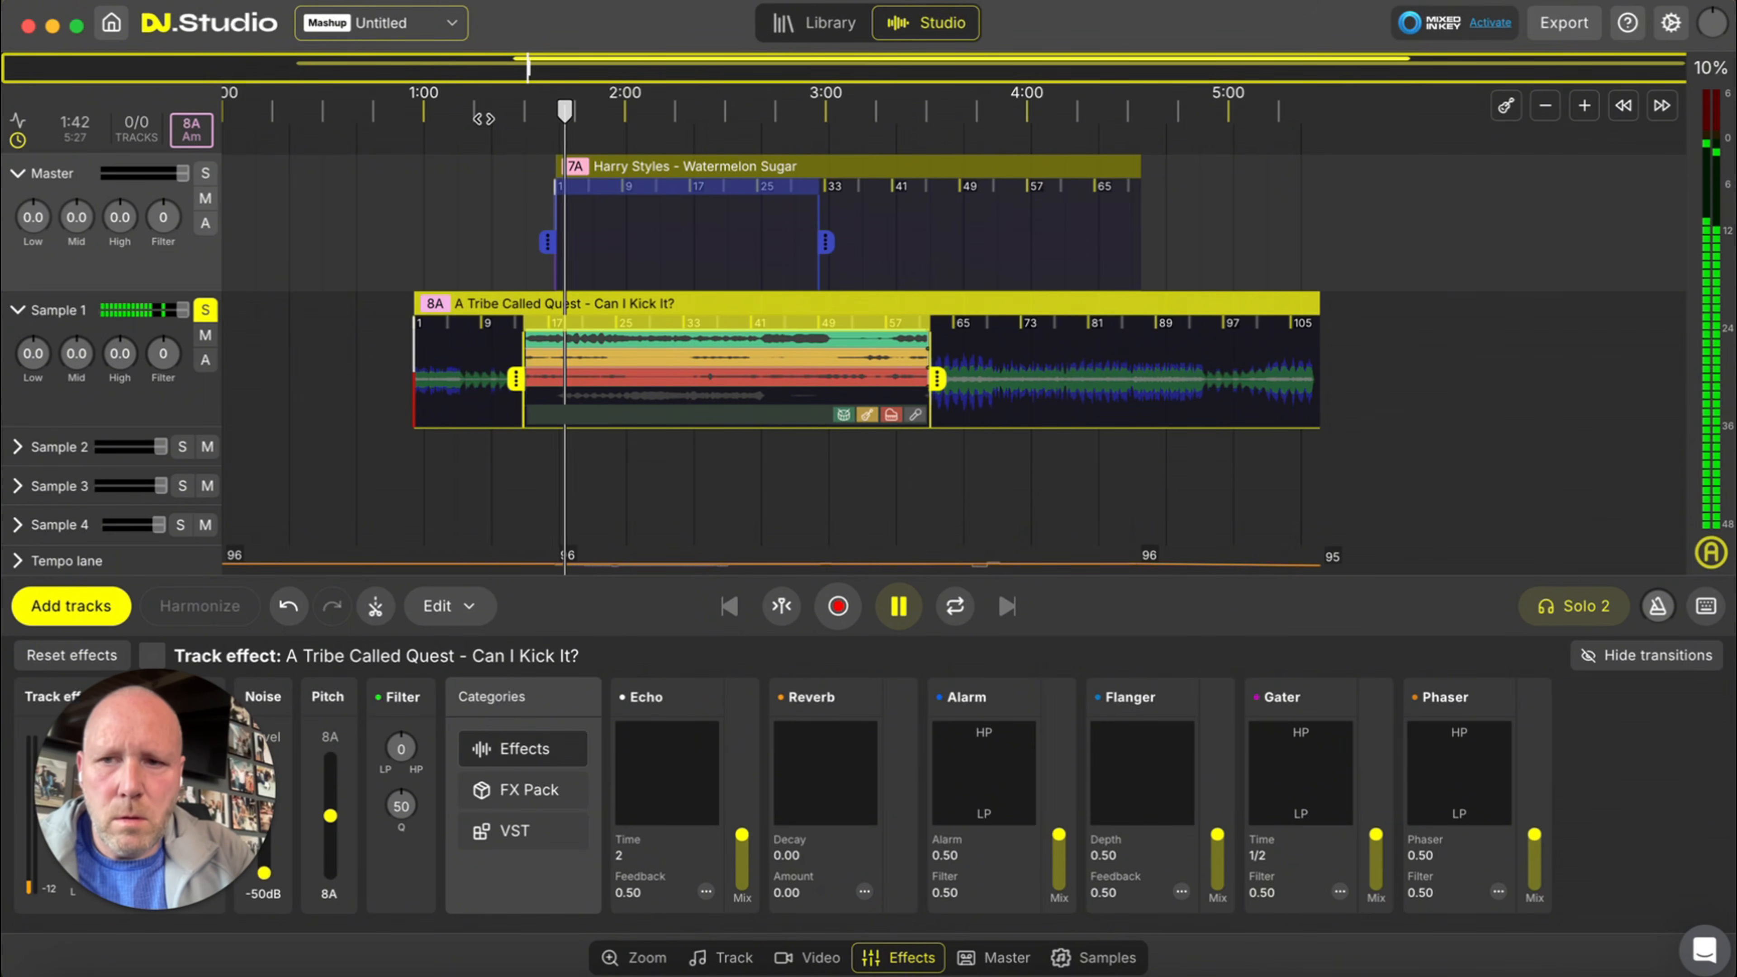
left_click(565, 112)
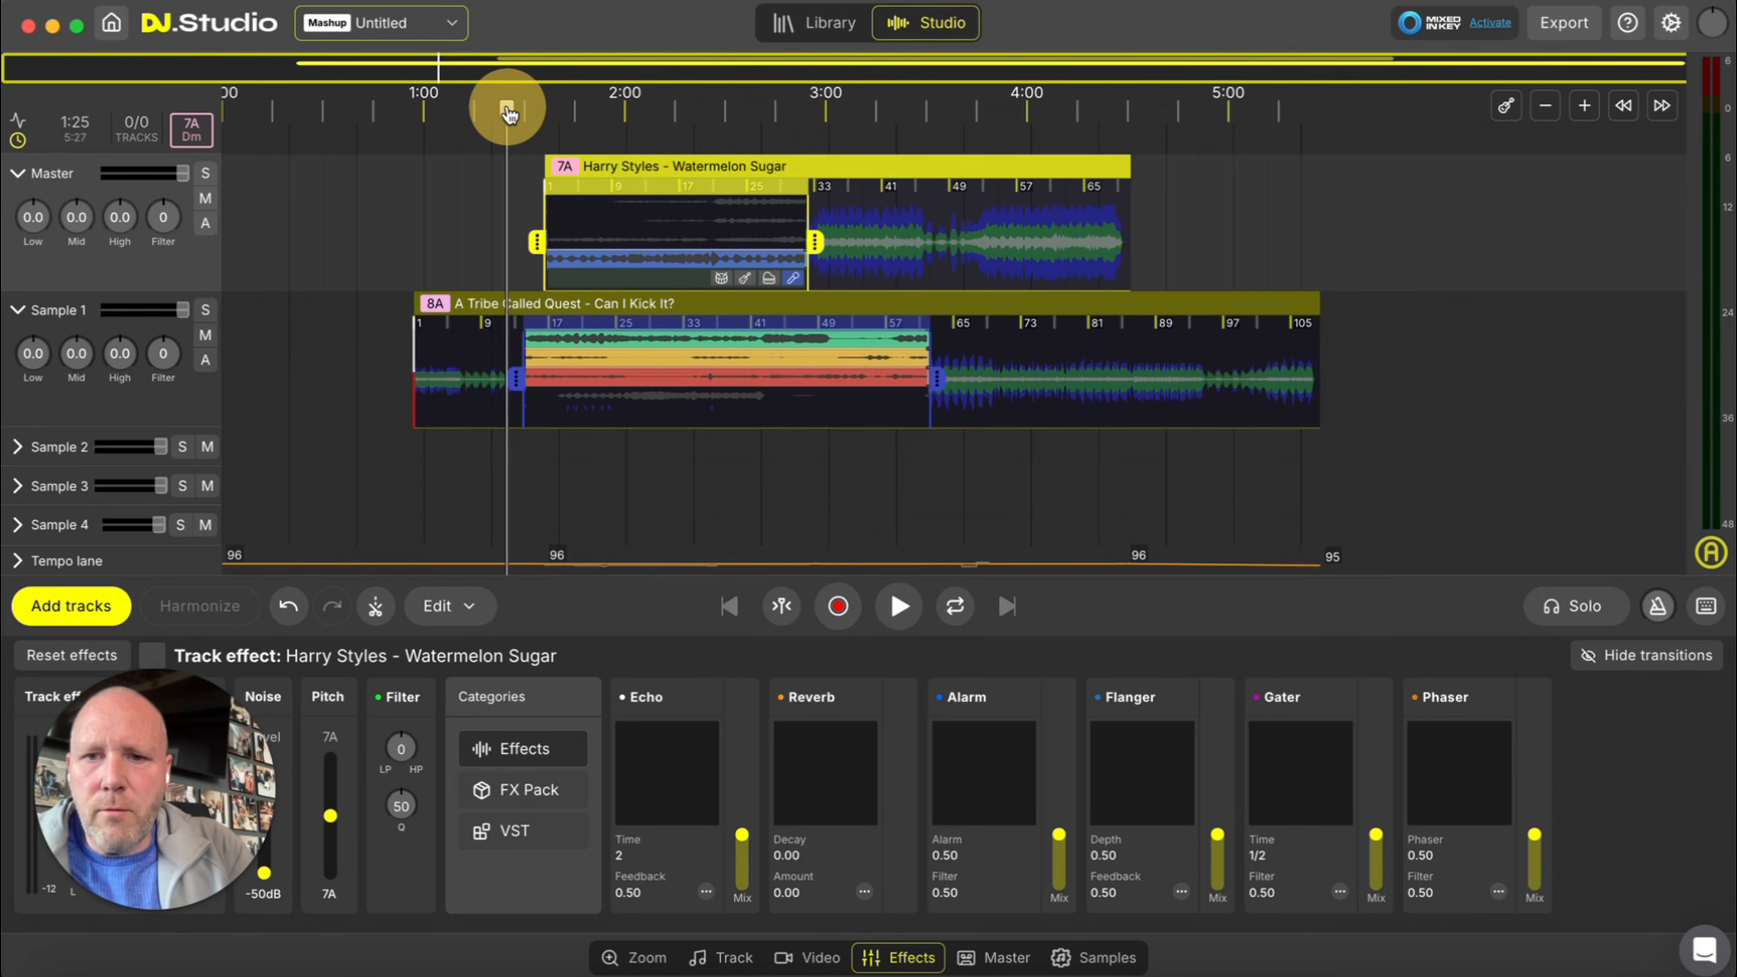
left_click(509, 108)
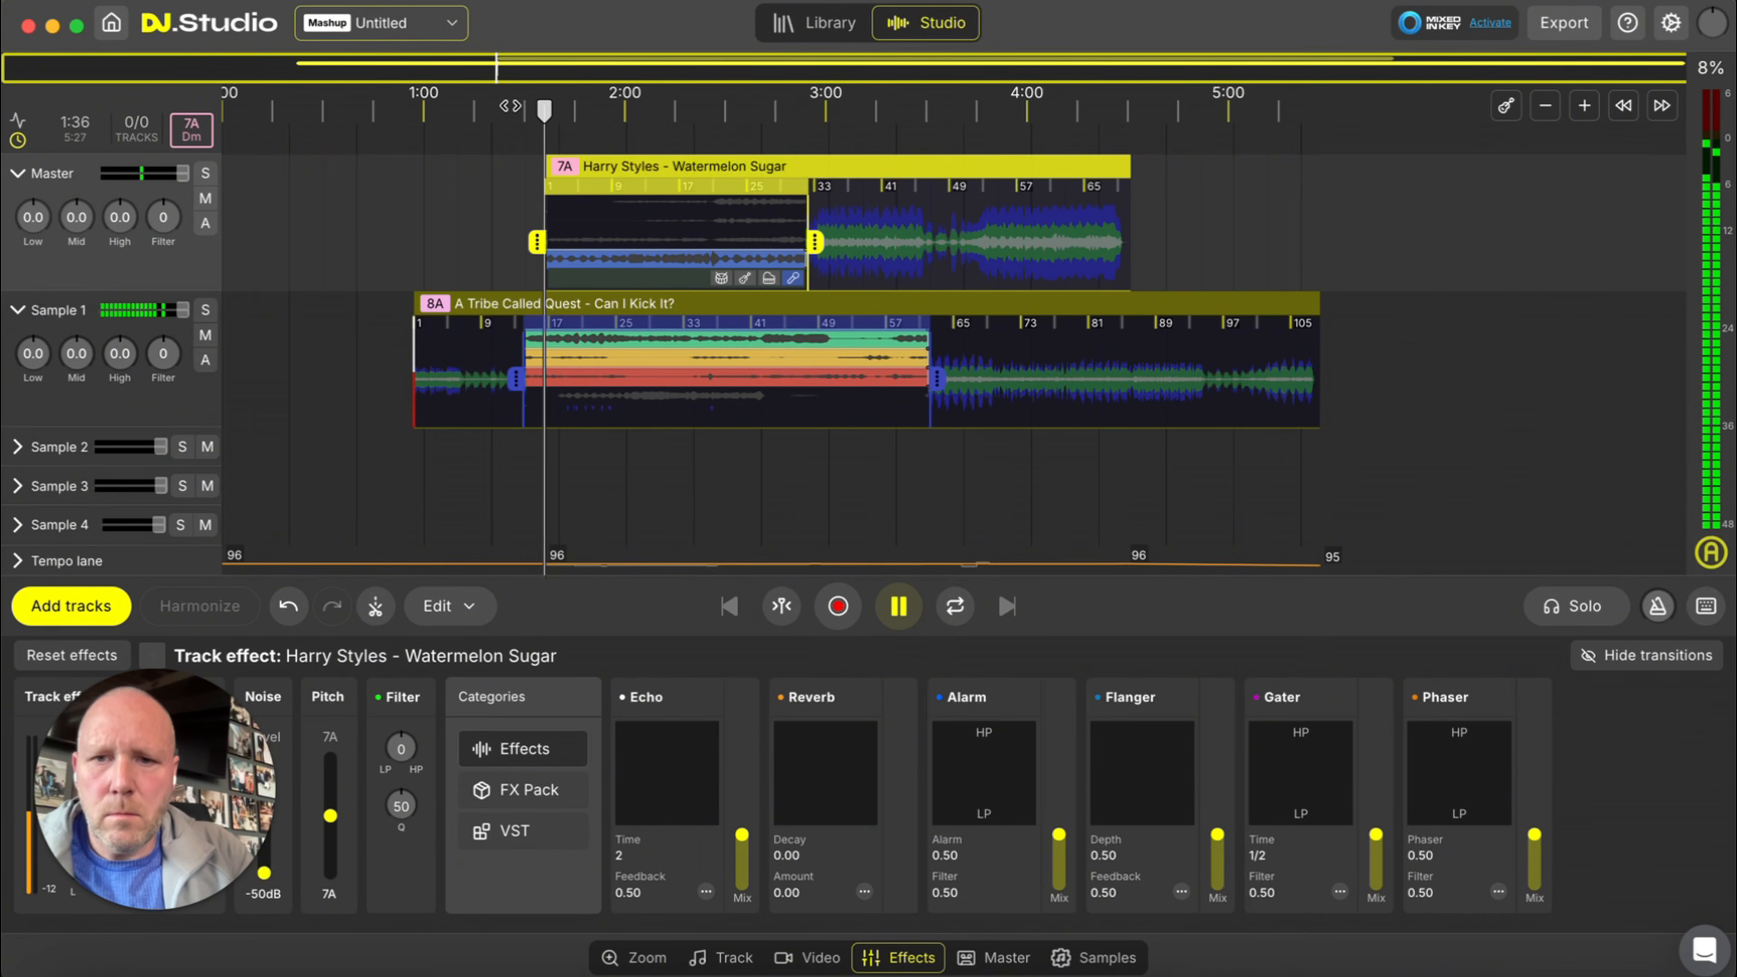
key("space")
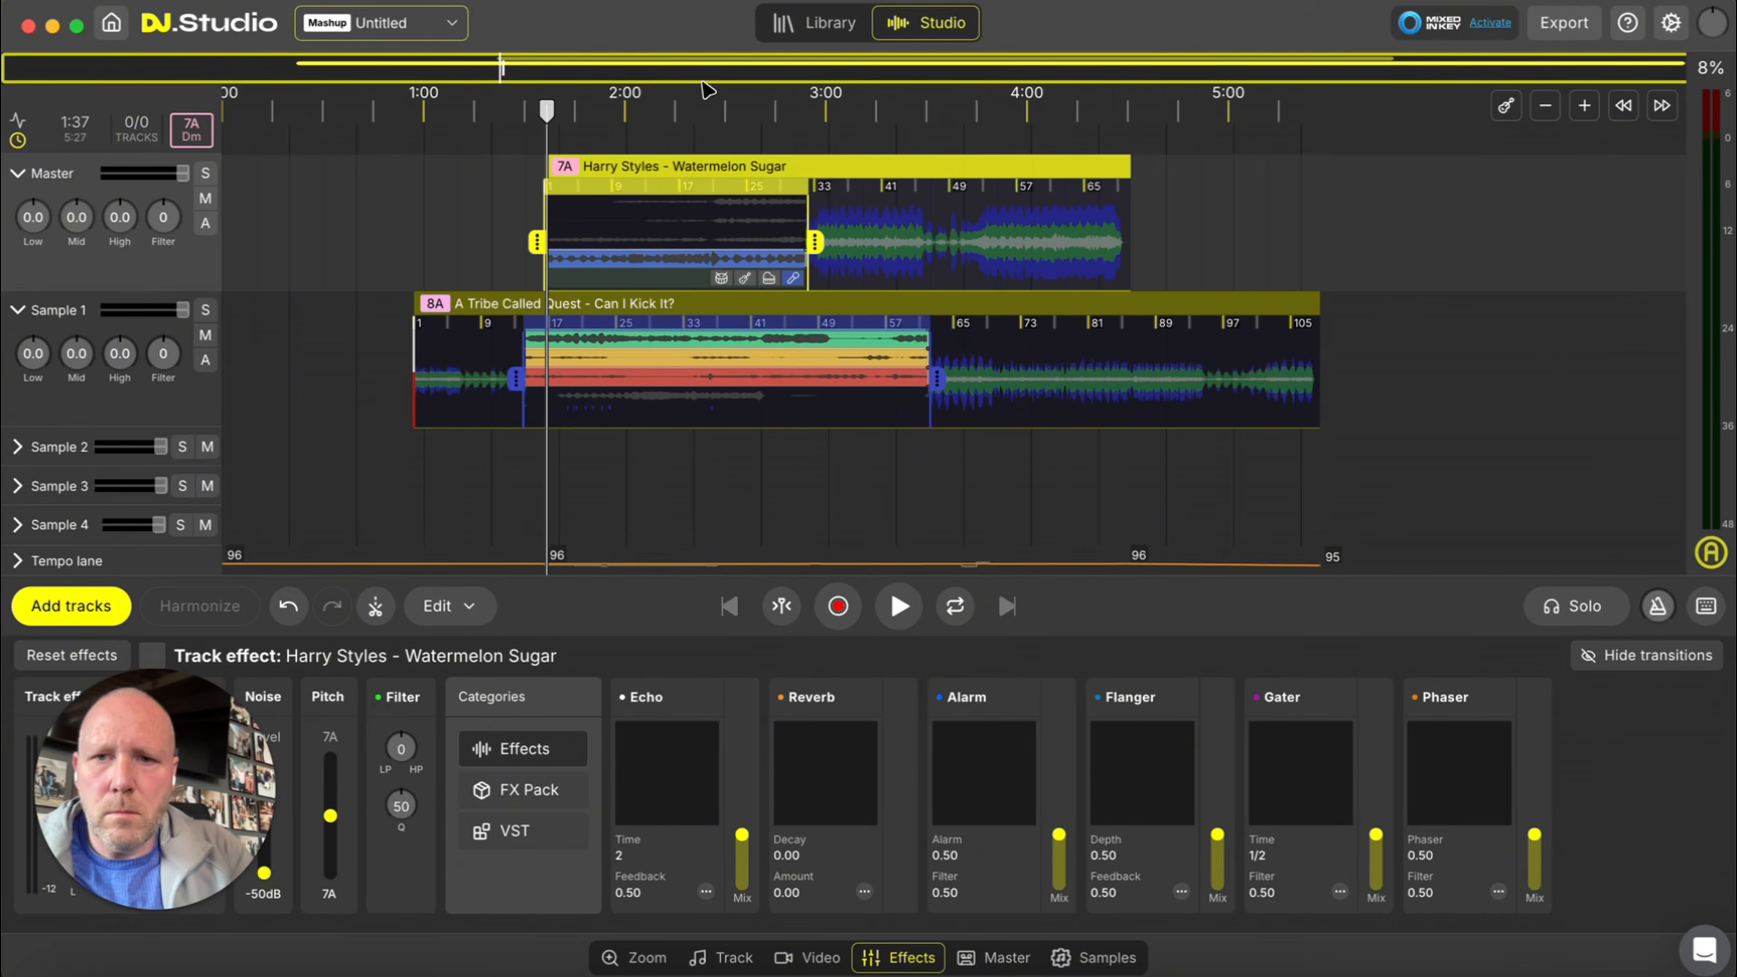
- Nudge Watermelon Sugar's vocal stem section about one bar later, audition the timing, and move the track to start at about 1:40
left_click_drag(659, 183, 666, 183)
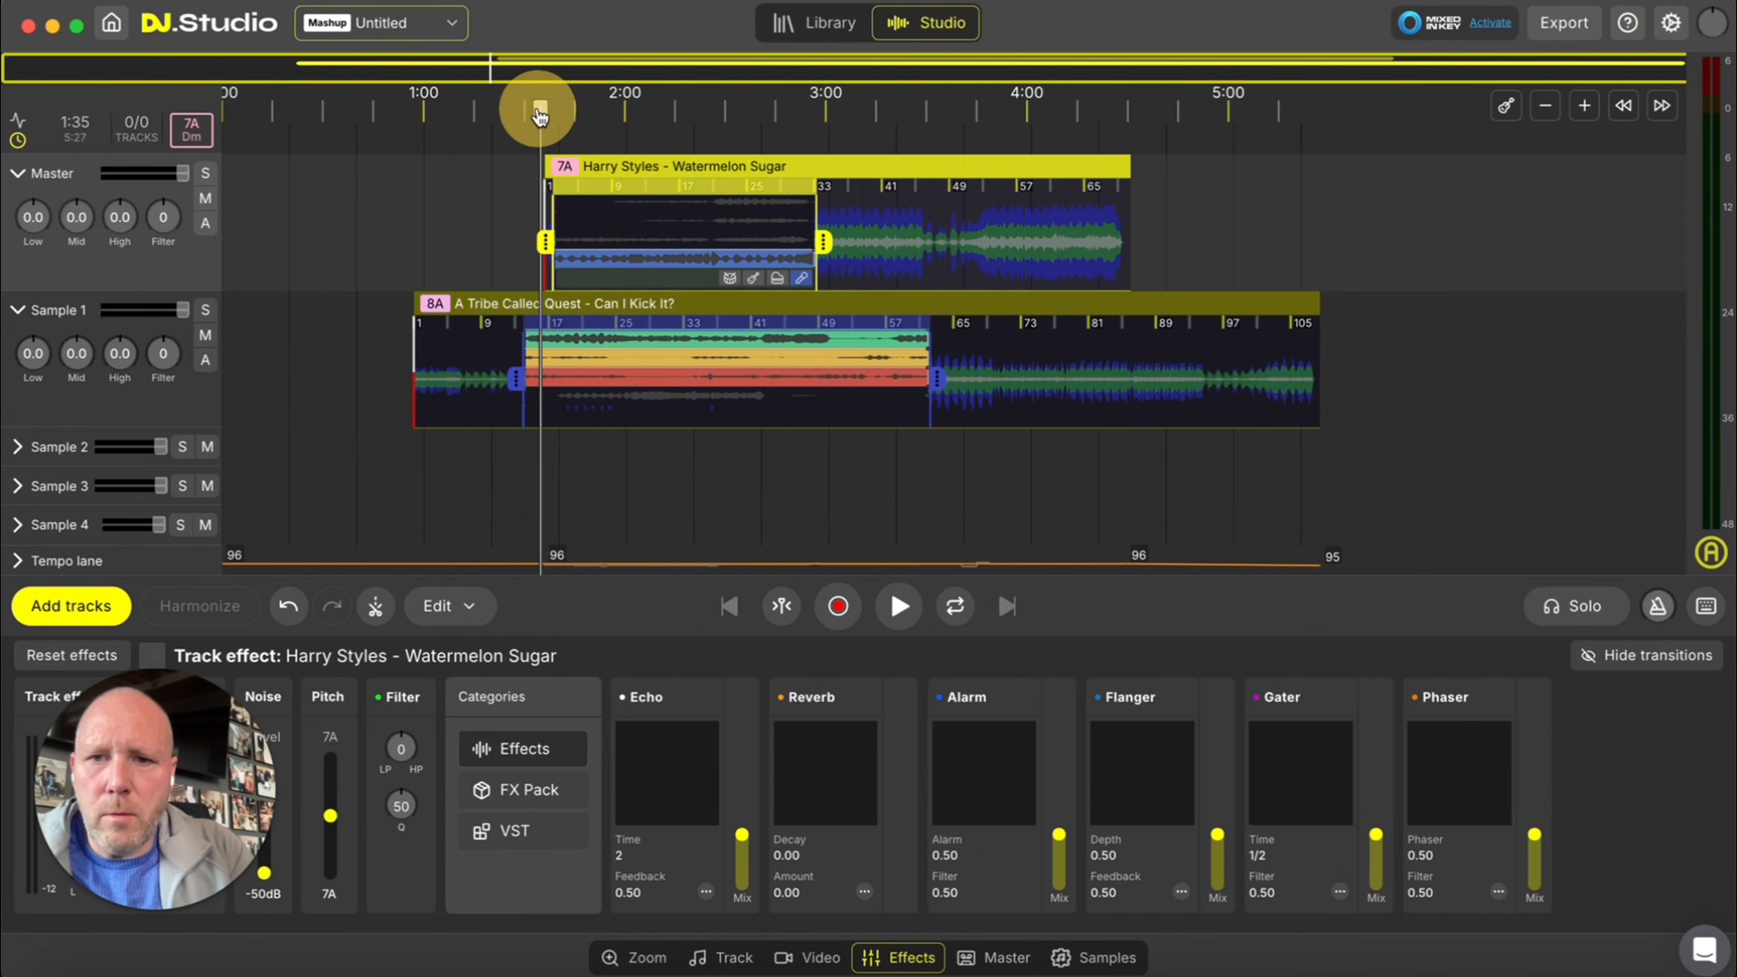
key("space")
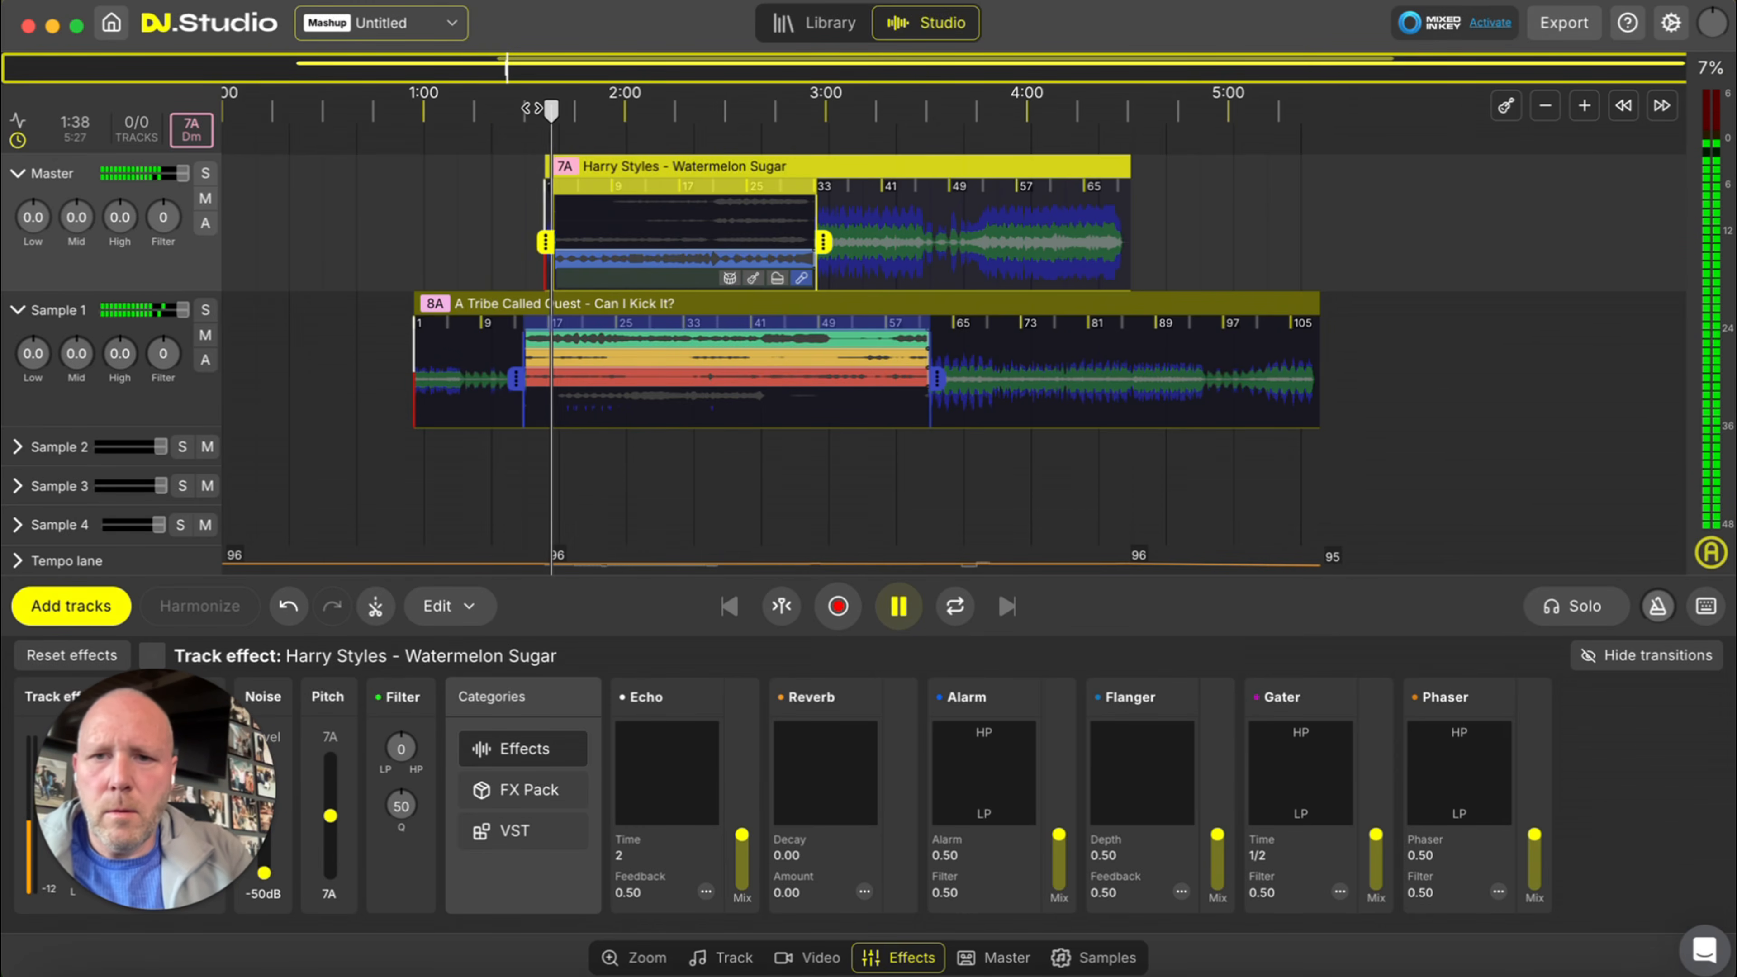
key("space")
left_click_drag(611, 165, 624, 167)
- Play the combined mashup from about 1:35 at a raised volume and stop at 2:36
left_click(543, 141)
key("space")
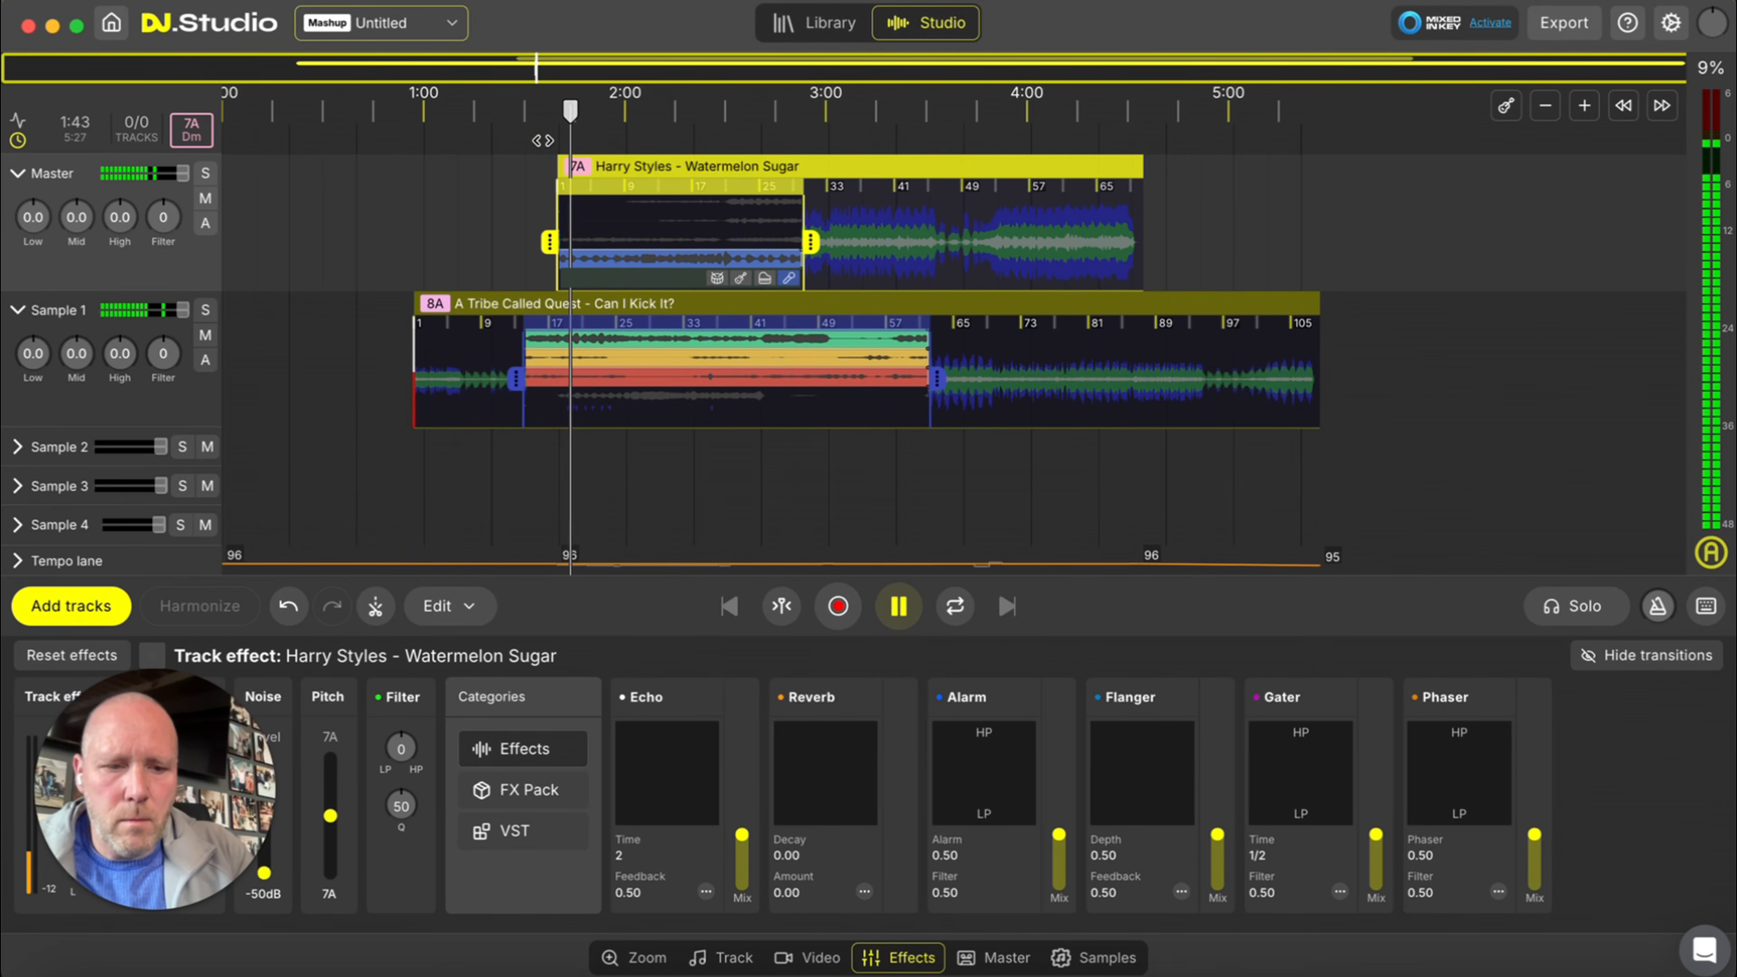
key("XF86AudioRaiseVolume")
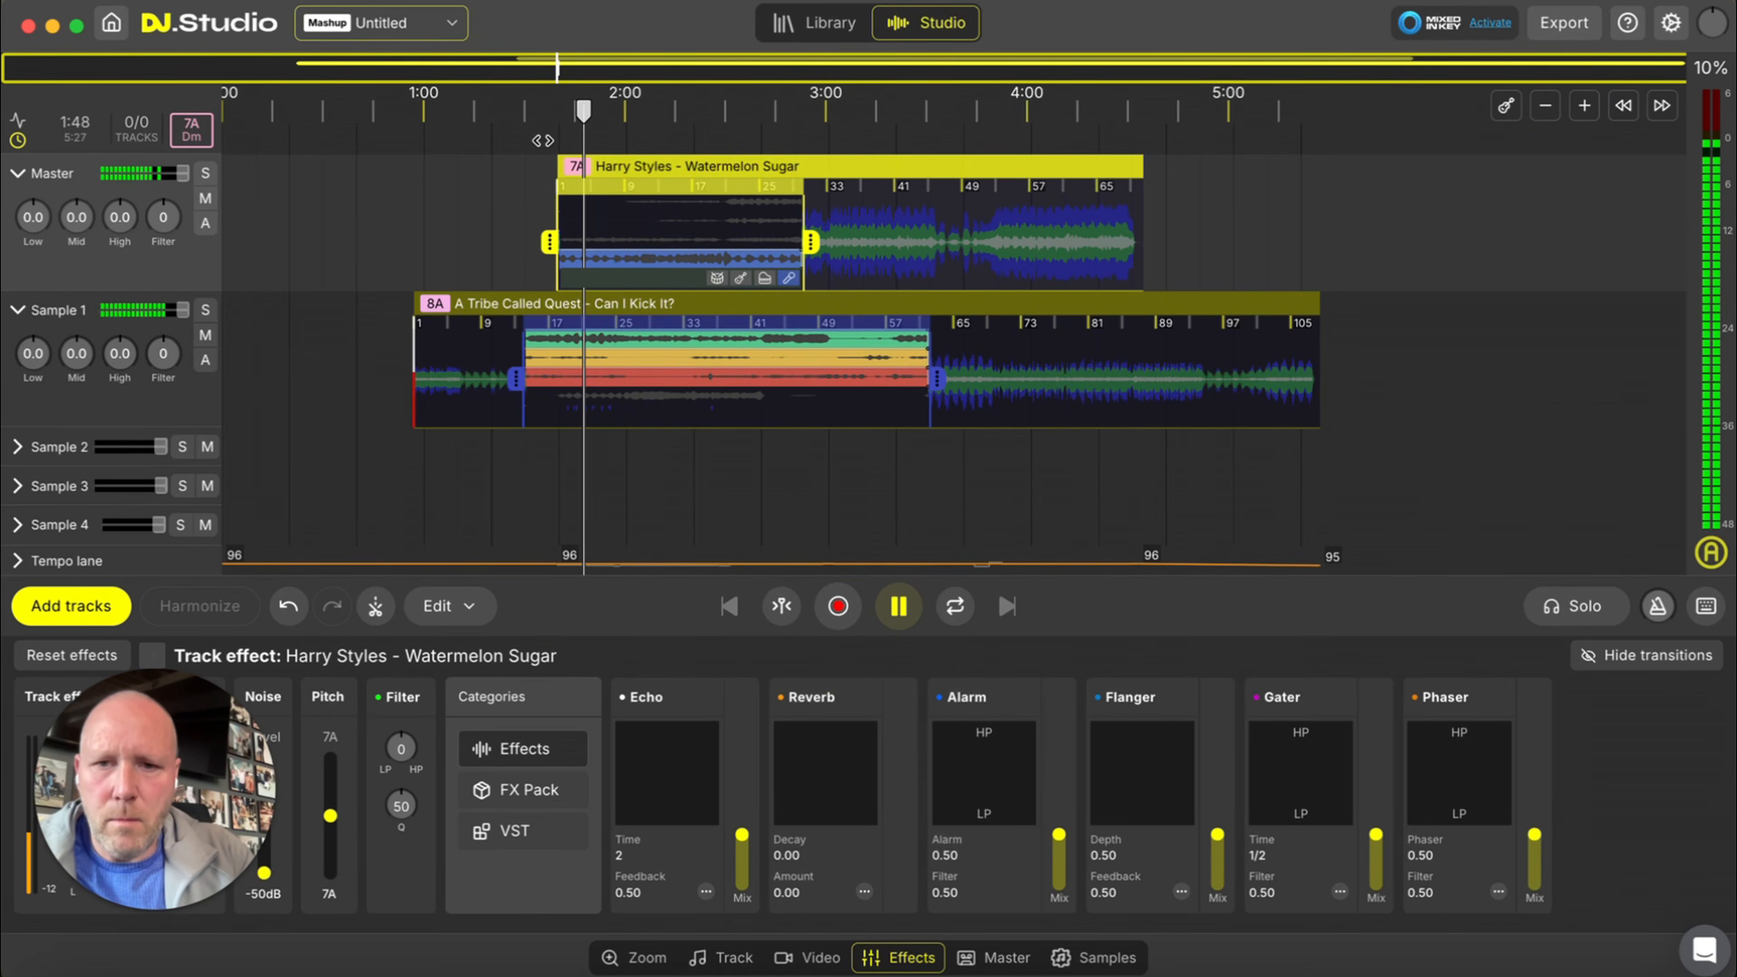
mouse_move(718, 342)
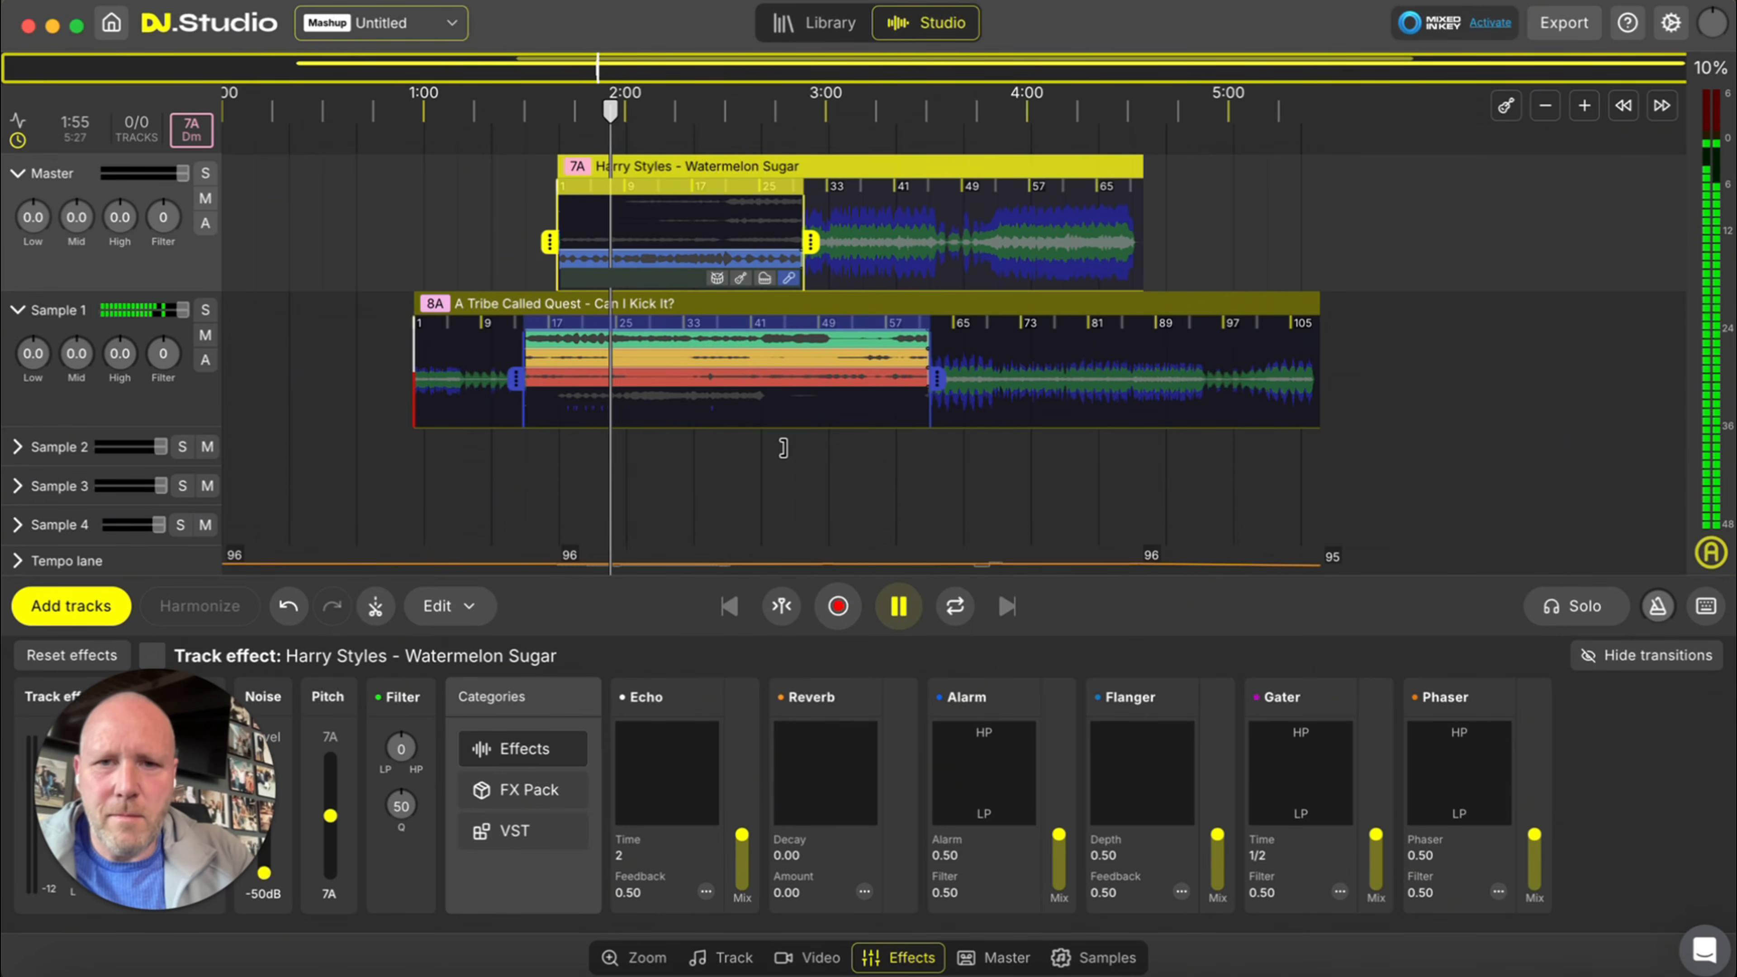
mouse_move(780, 383)
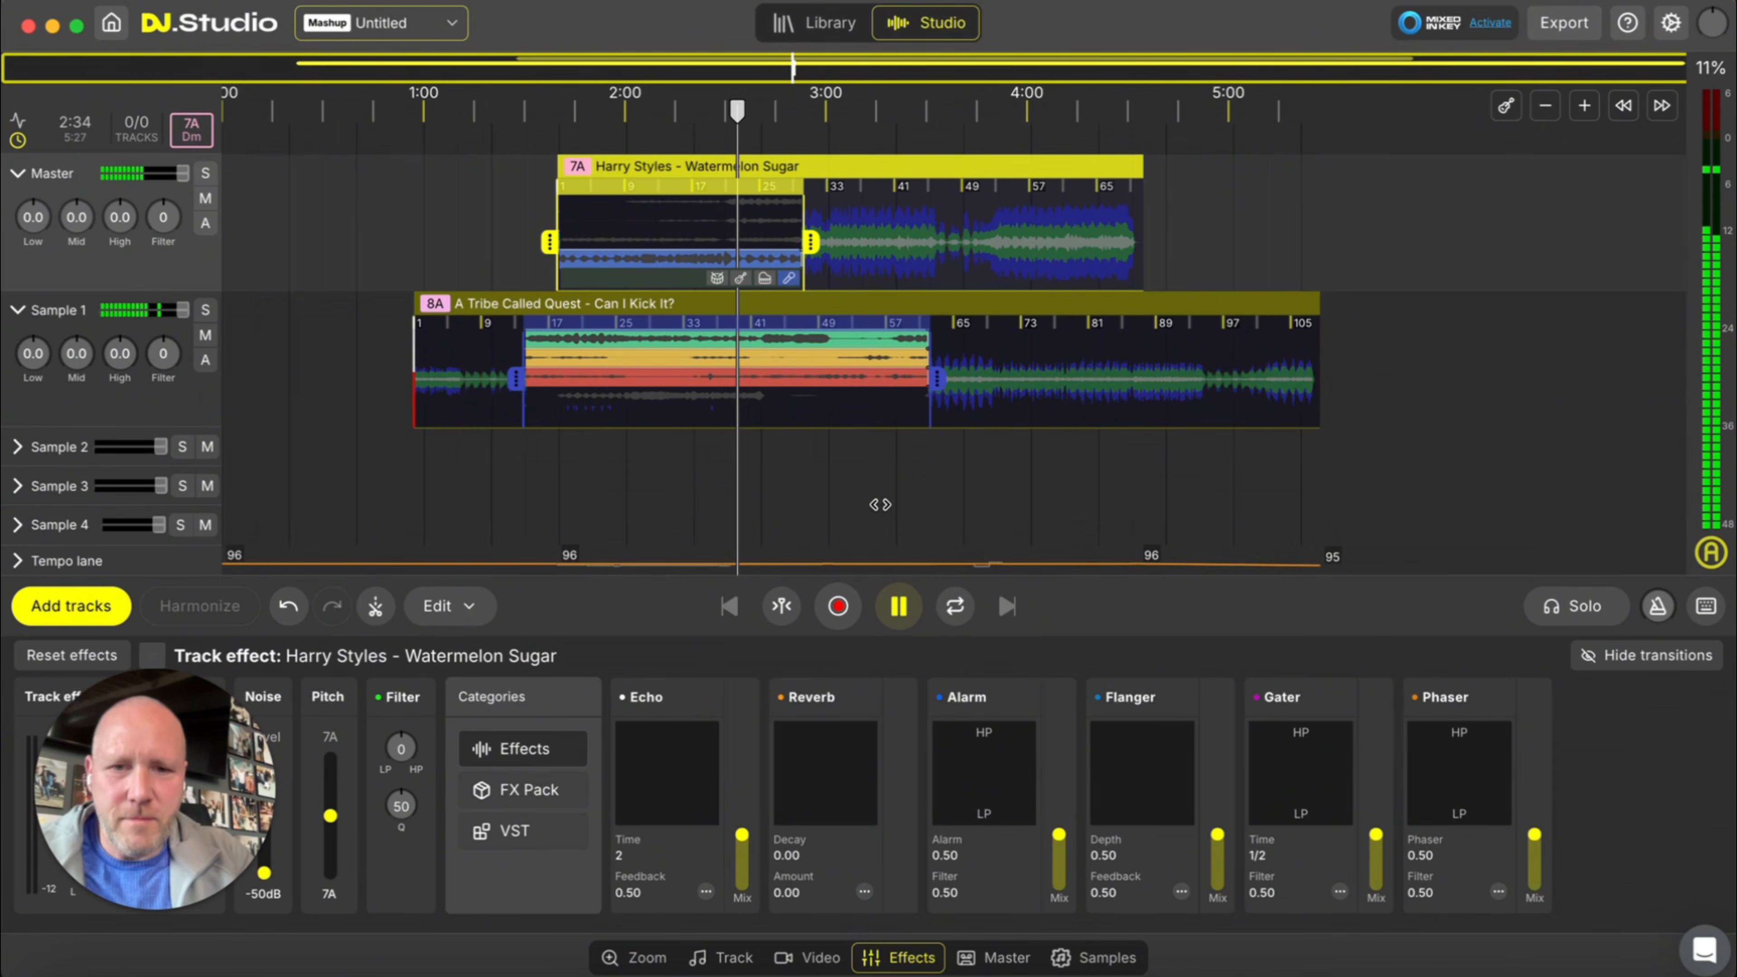
left_click(902, 606)
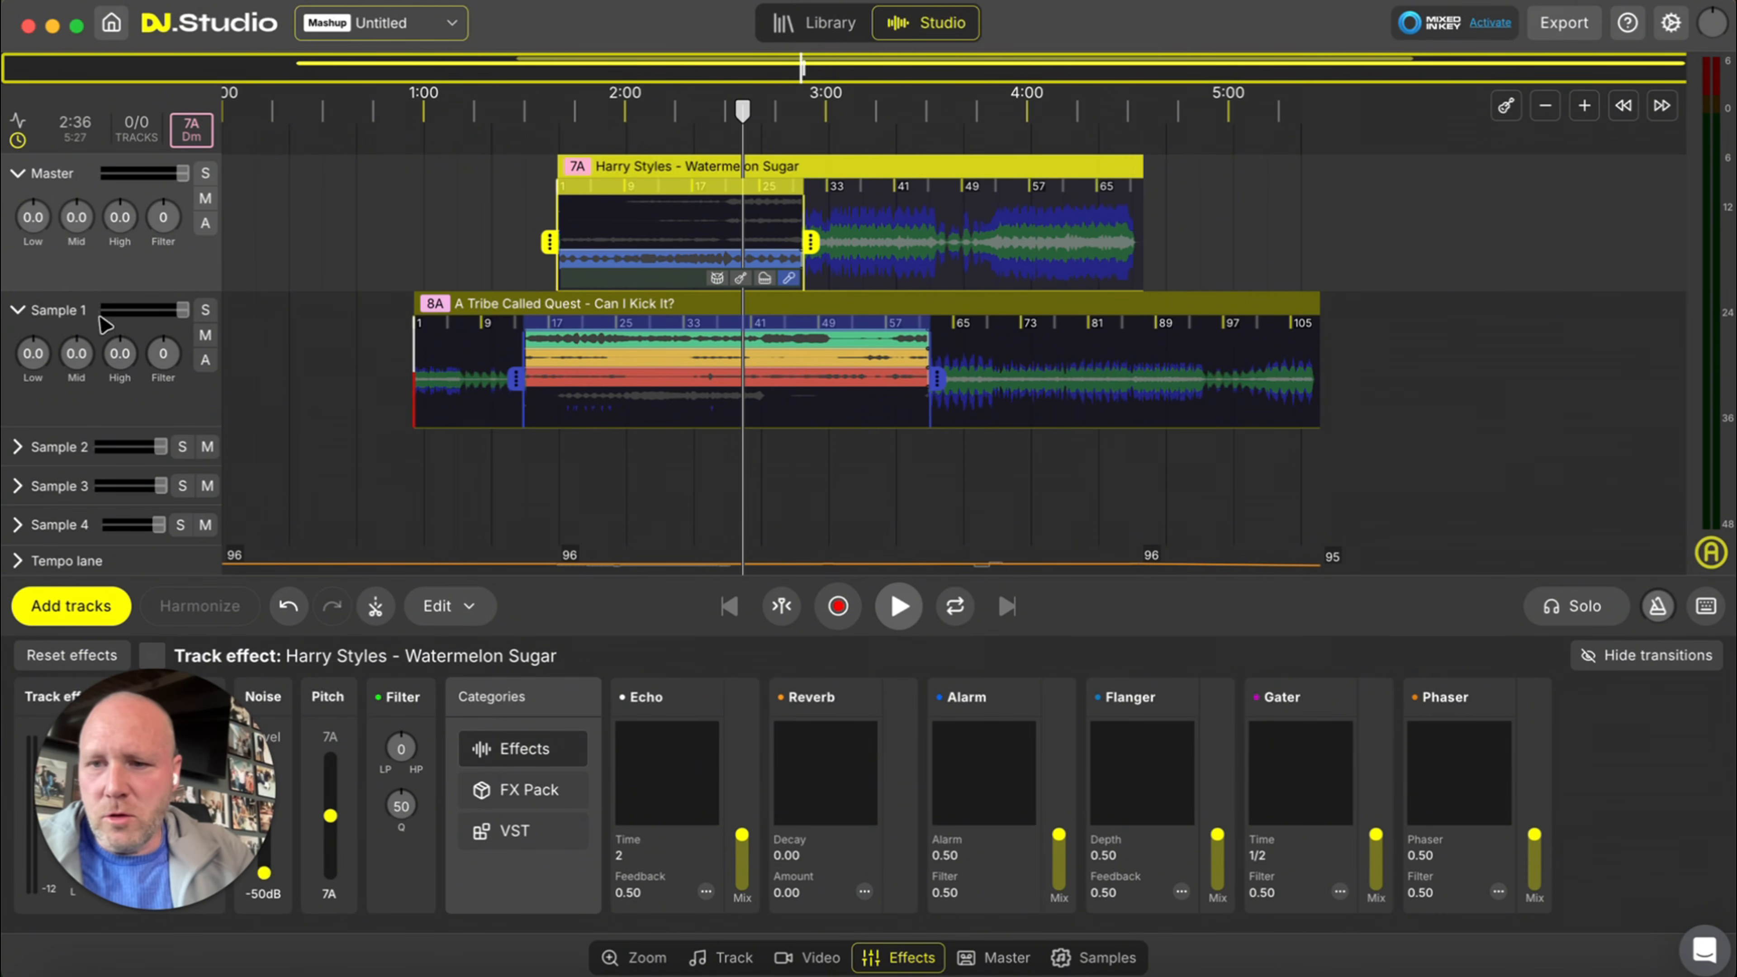
- View the track details and video settings for Watermelon Sugar and return to its effects
left_click_drag(183, 694, 219, 448)
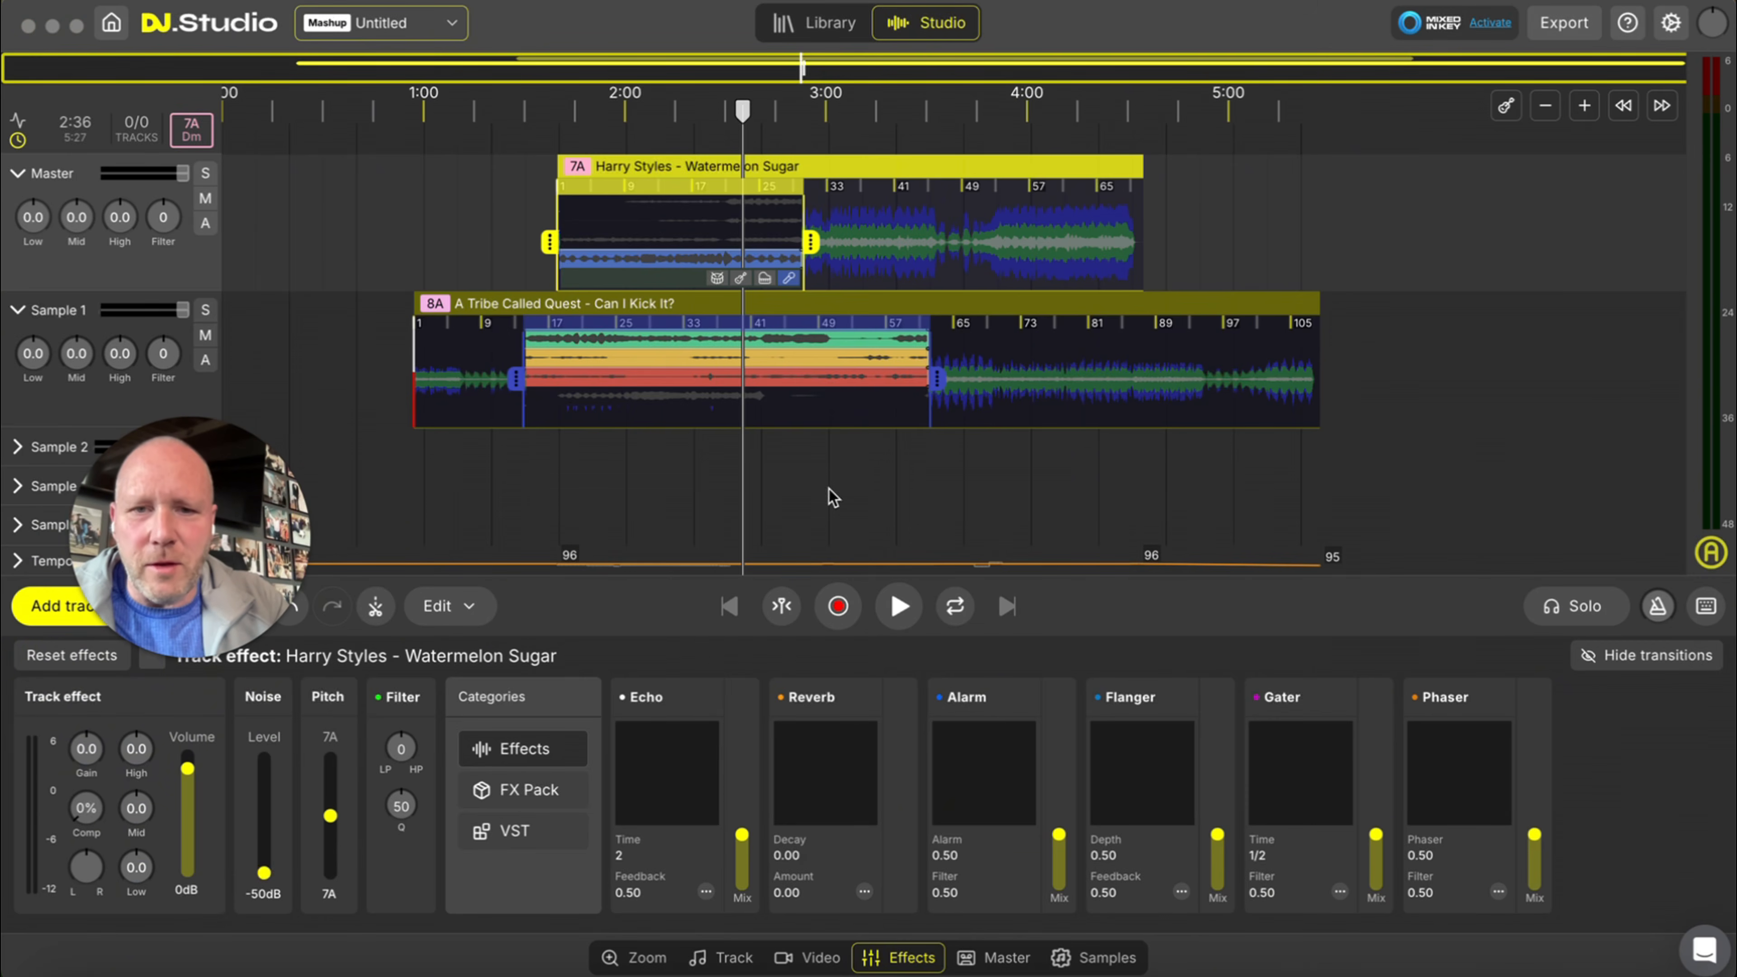
left_click(736, 959)
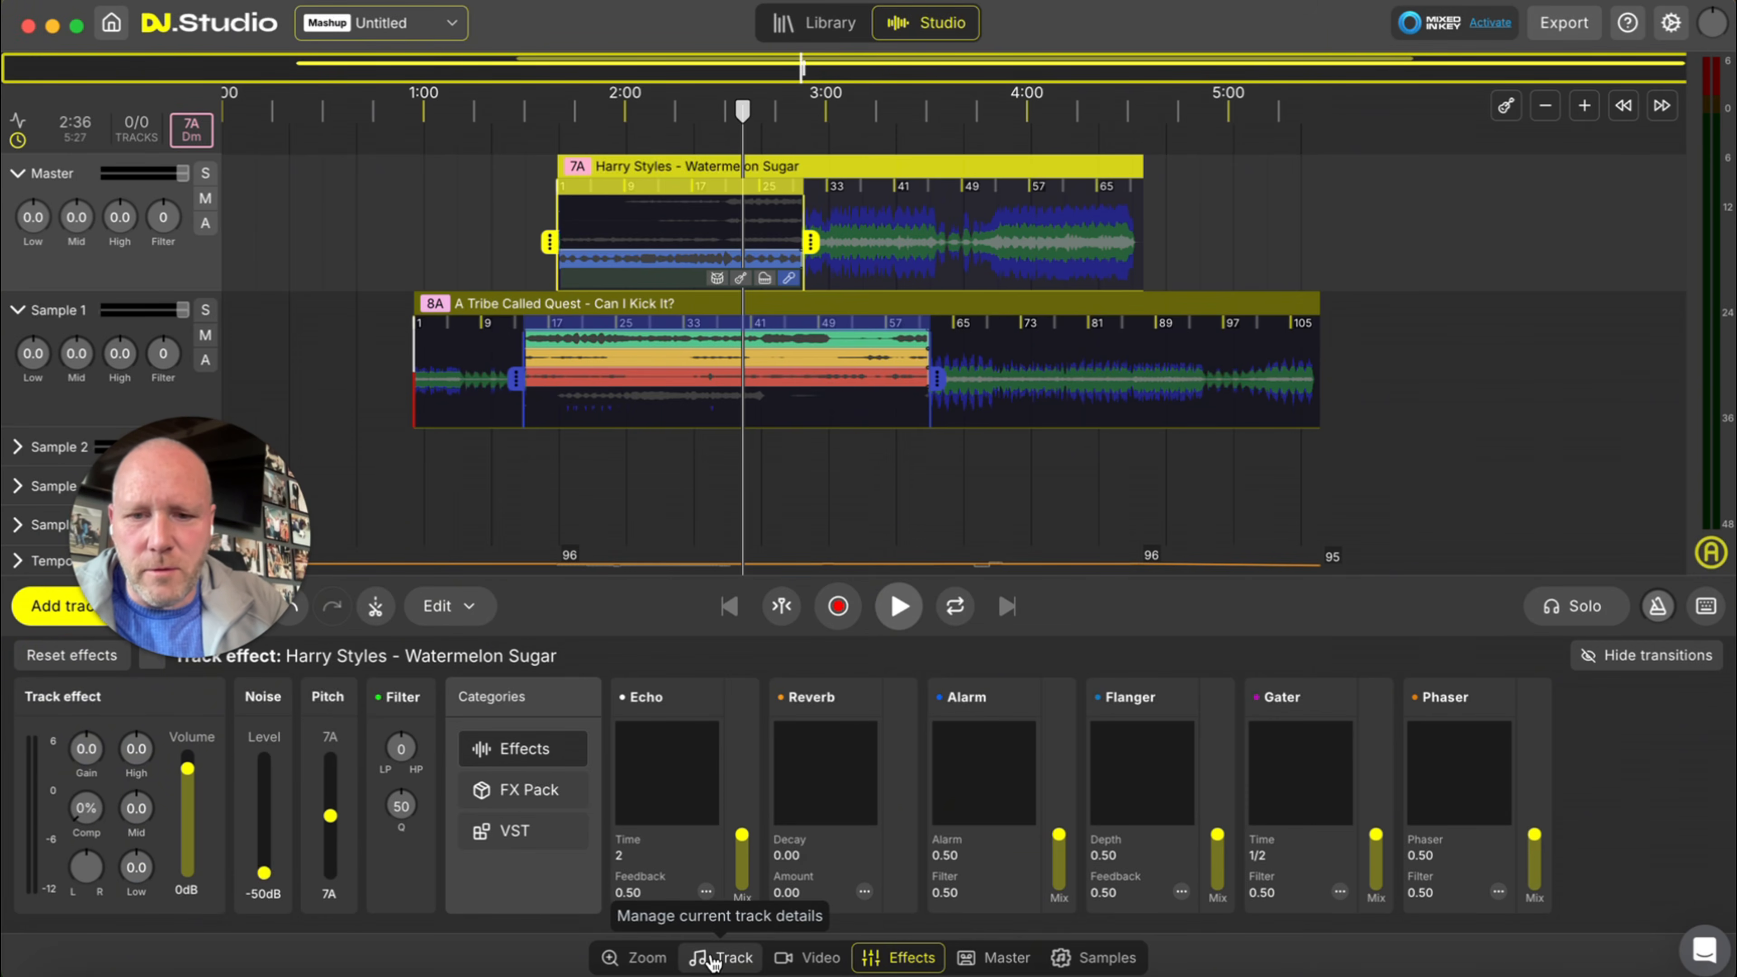
left_click(726, 959)
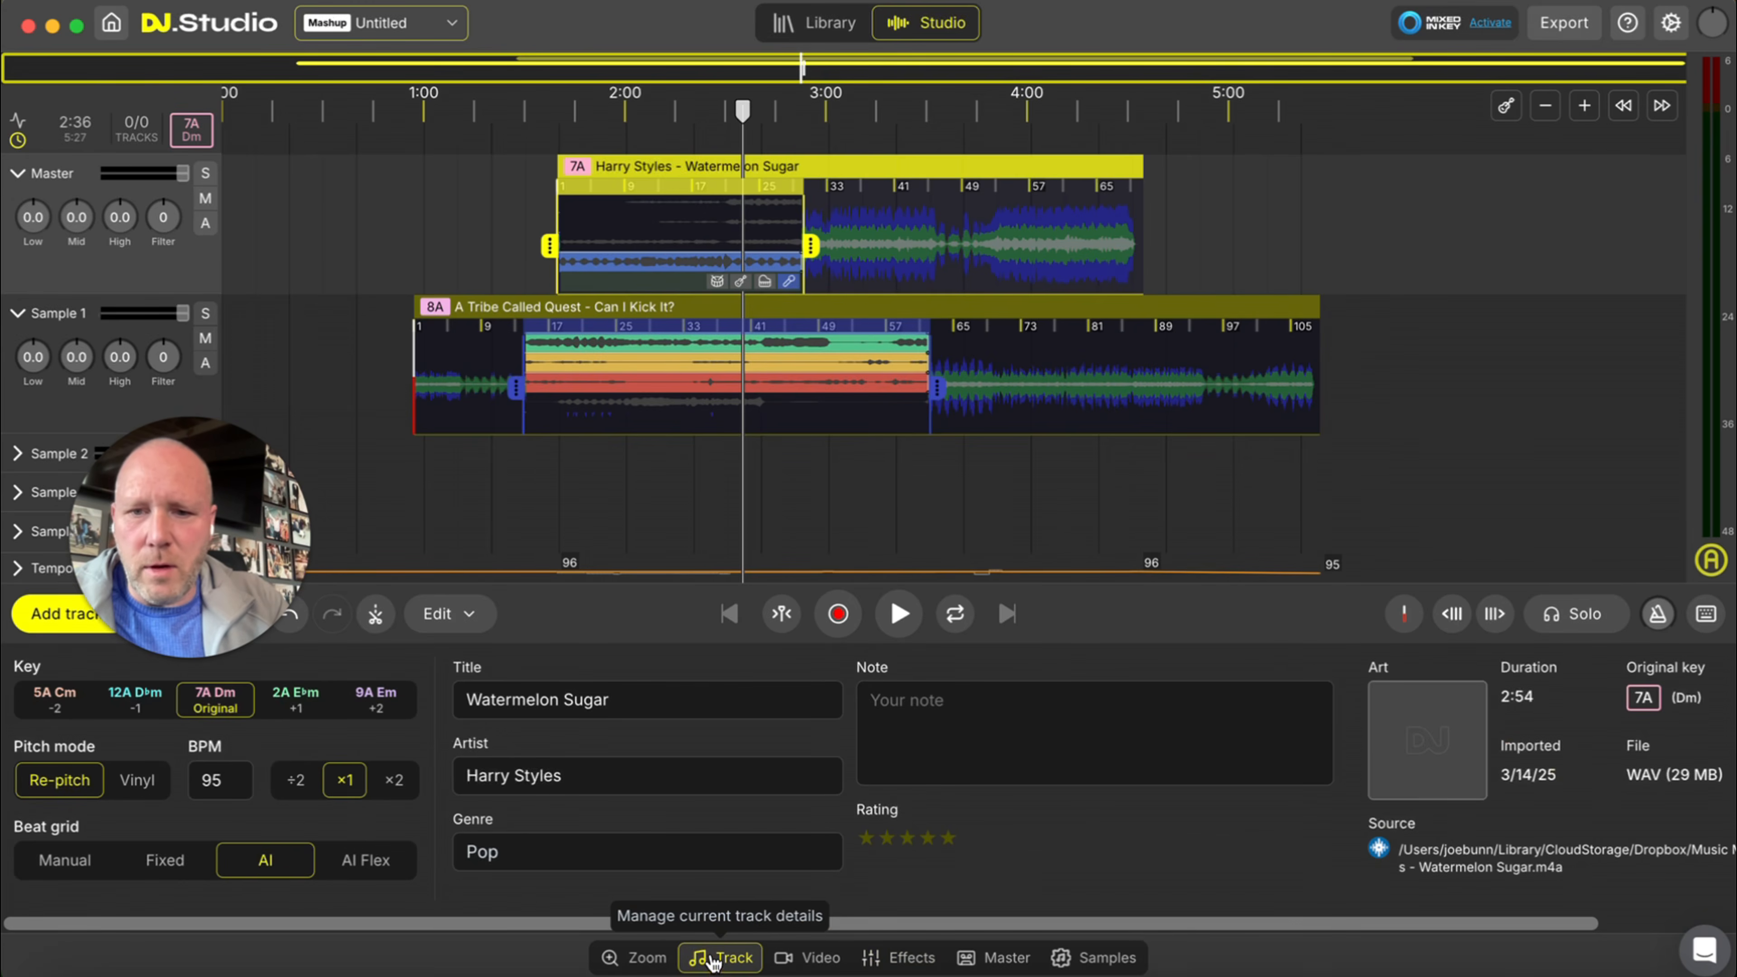
left_click(817, 959)
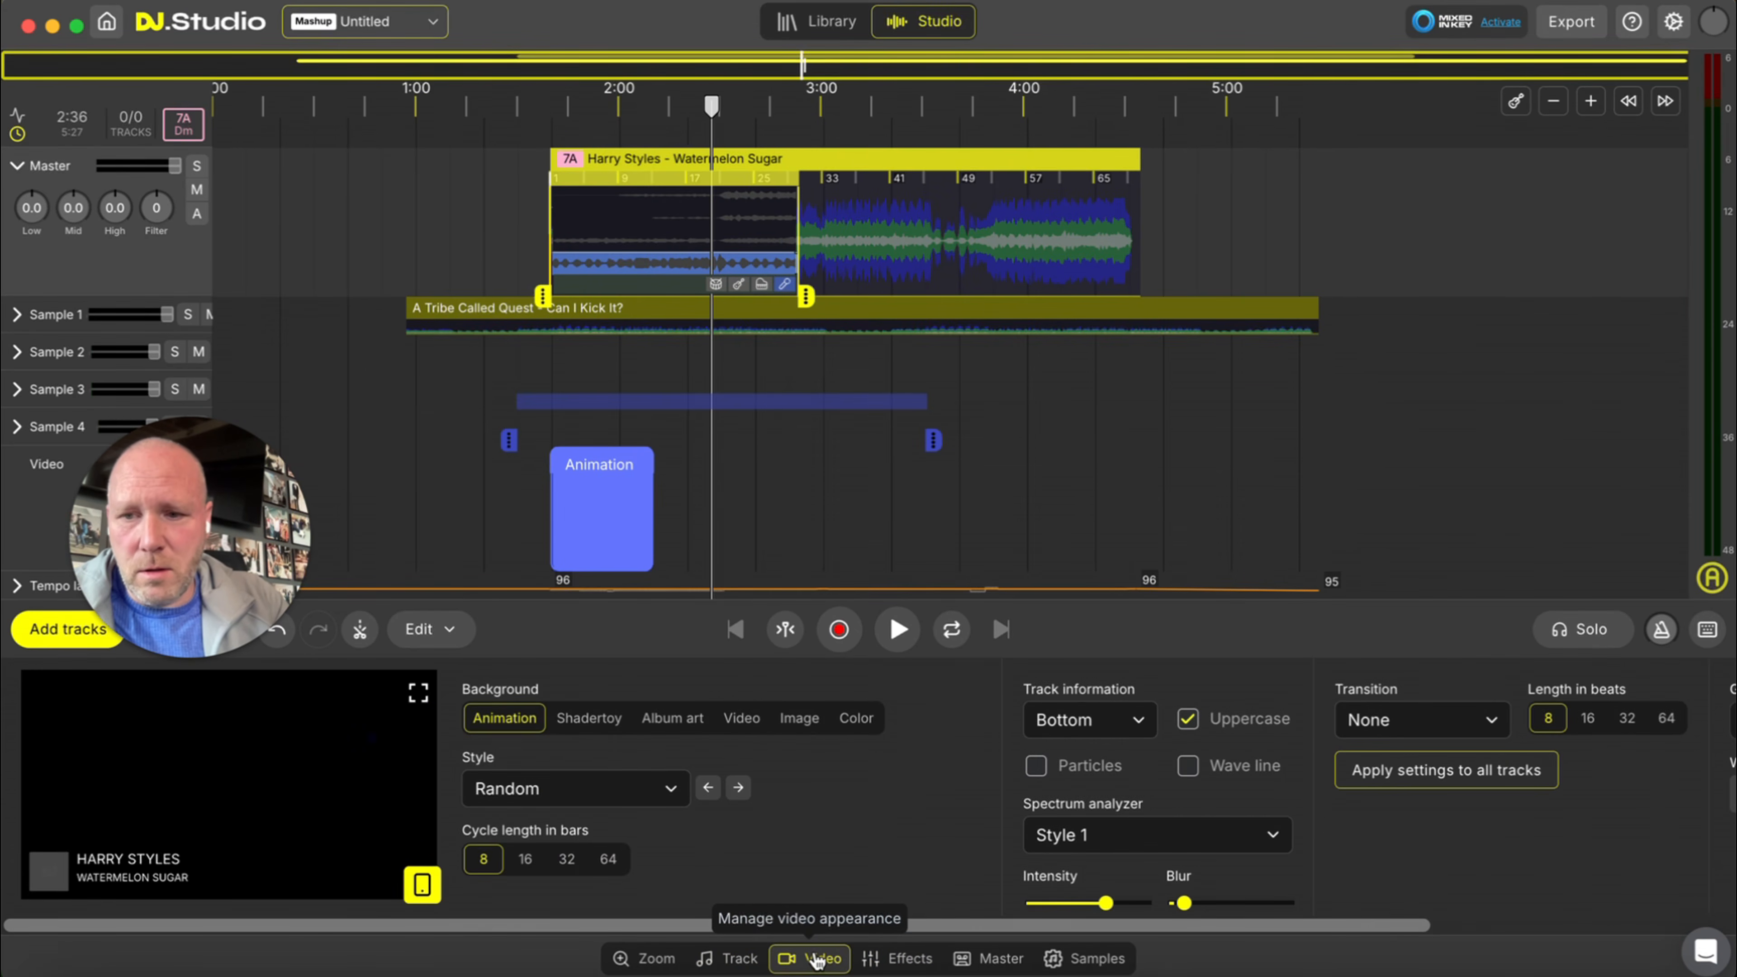
left_click(902, 958)
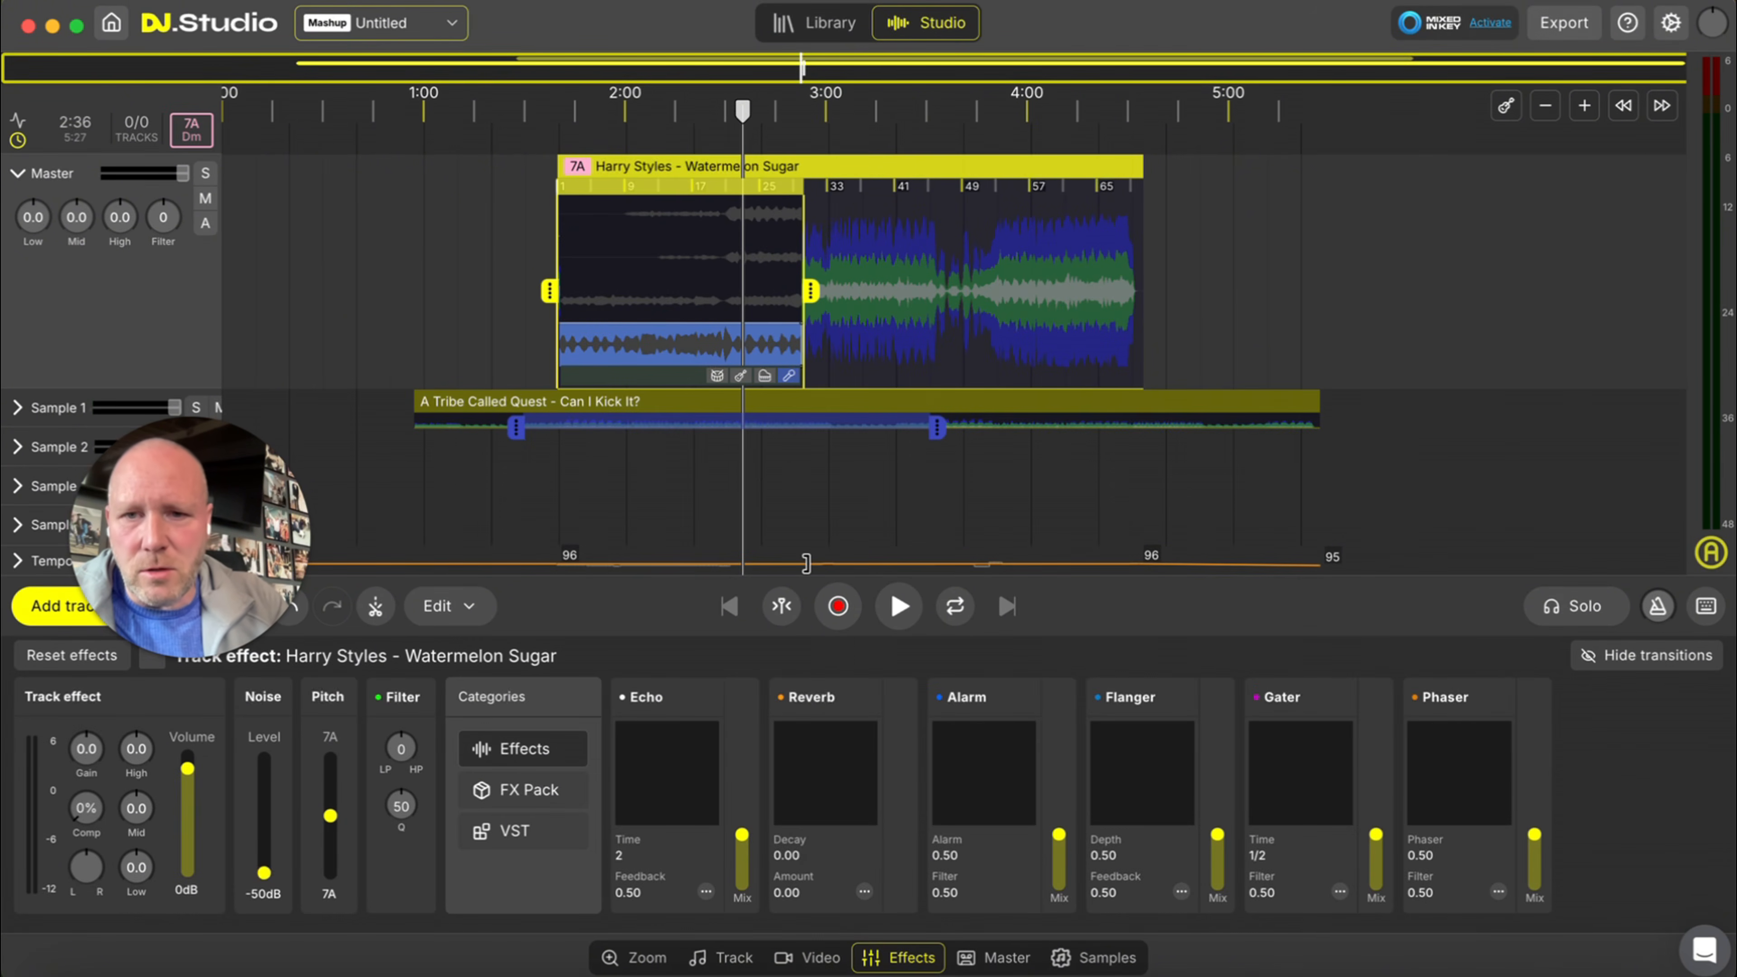
- Switch between Can I Kick It? and Watermelon Sugar to view each track's effects, ending on Can I Kick It?
mouse_move(833, 415)
left_click(1001, 403)
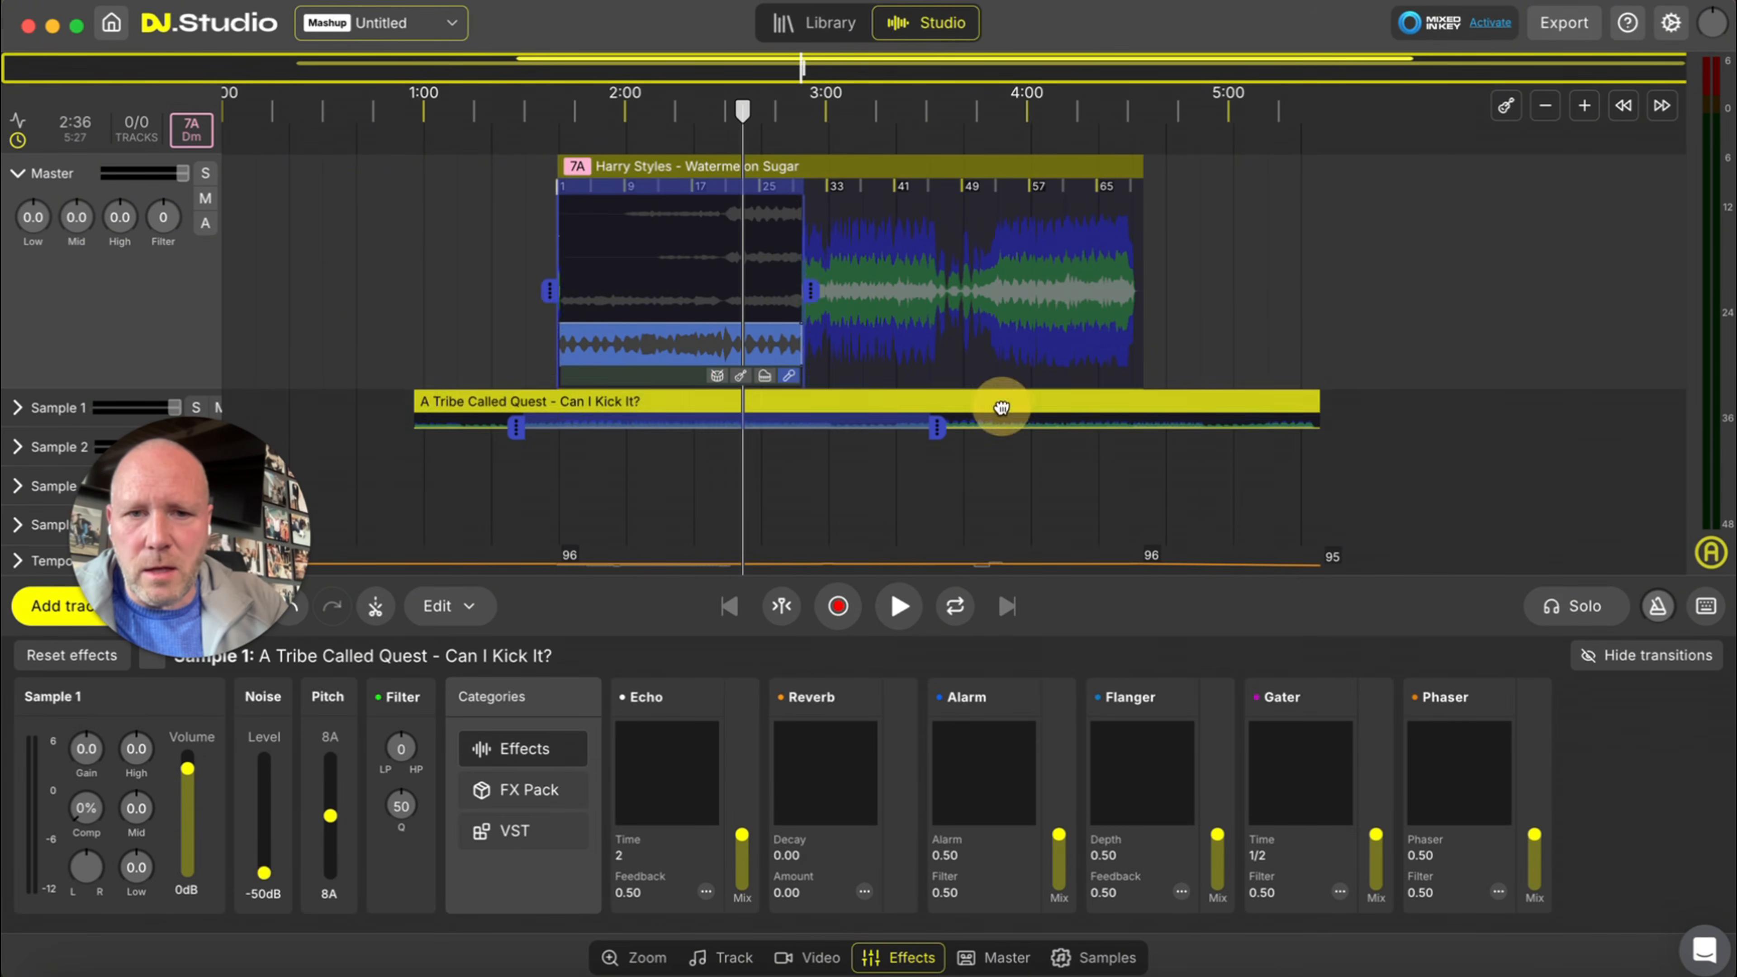
left_click(992, 166)
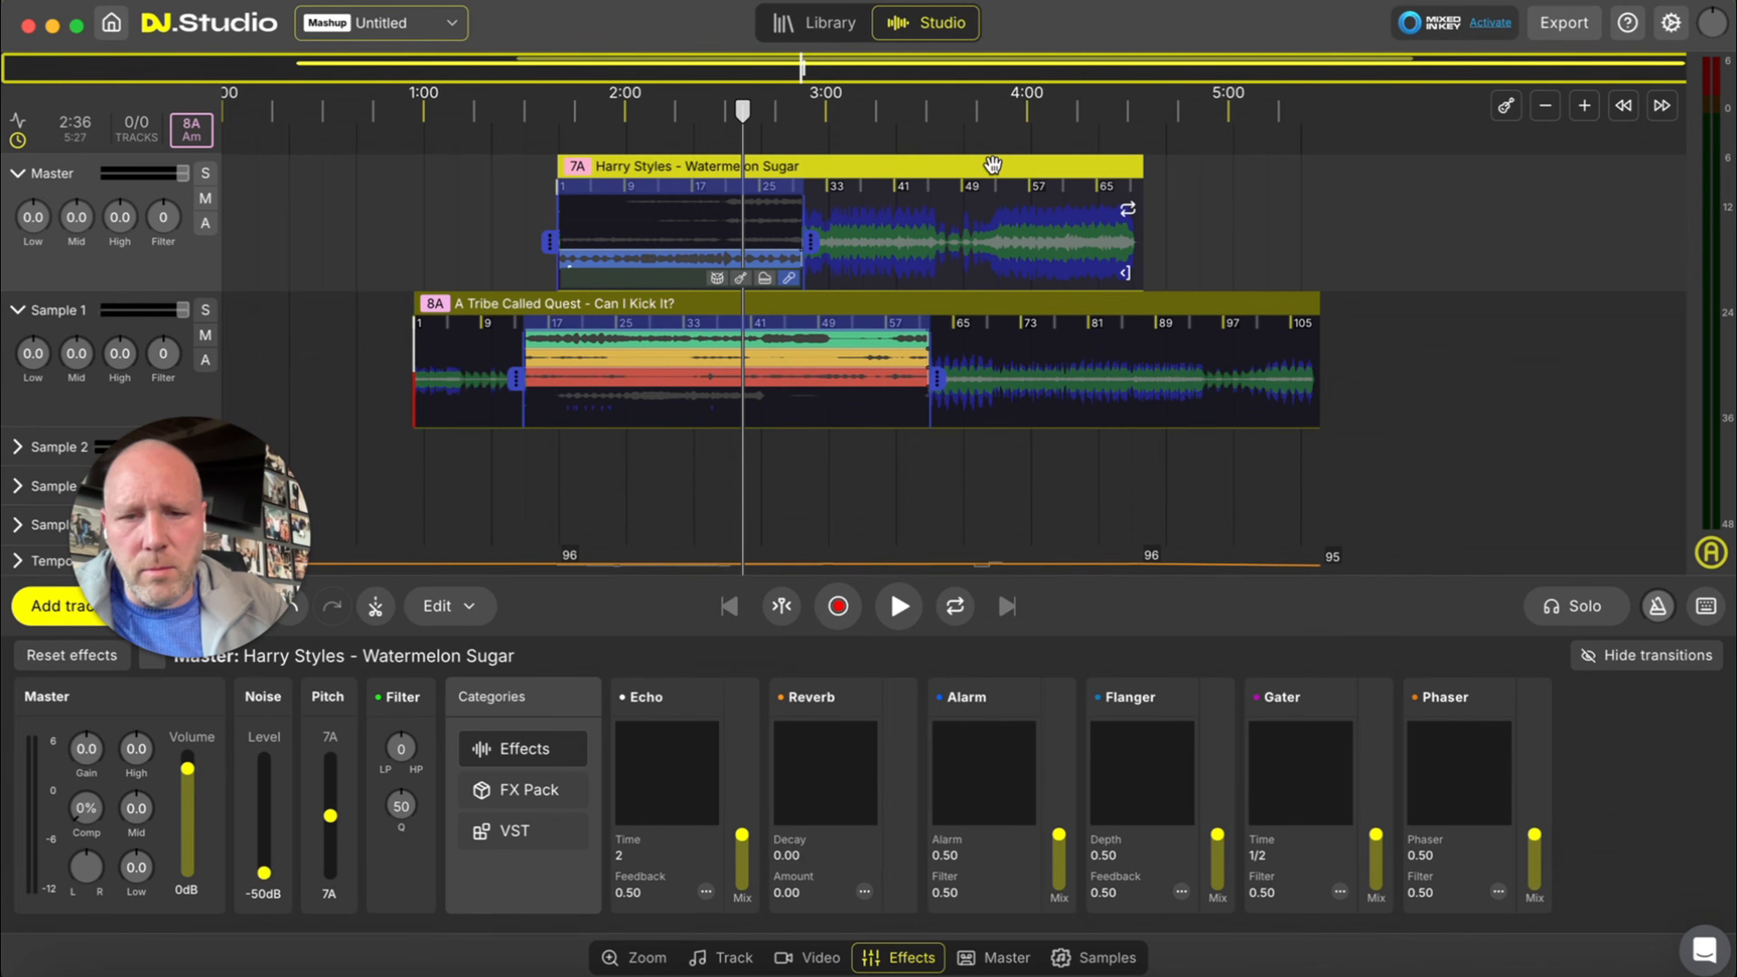
left_click(999, 307)
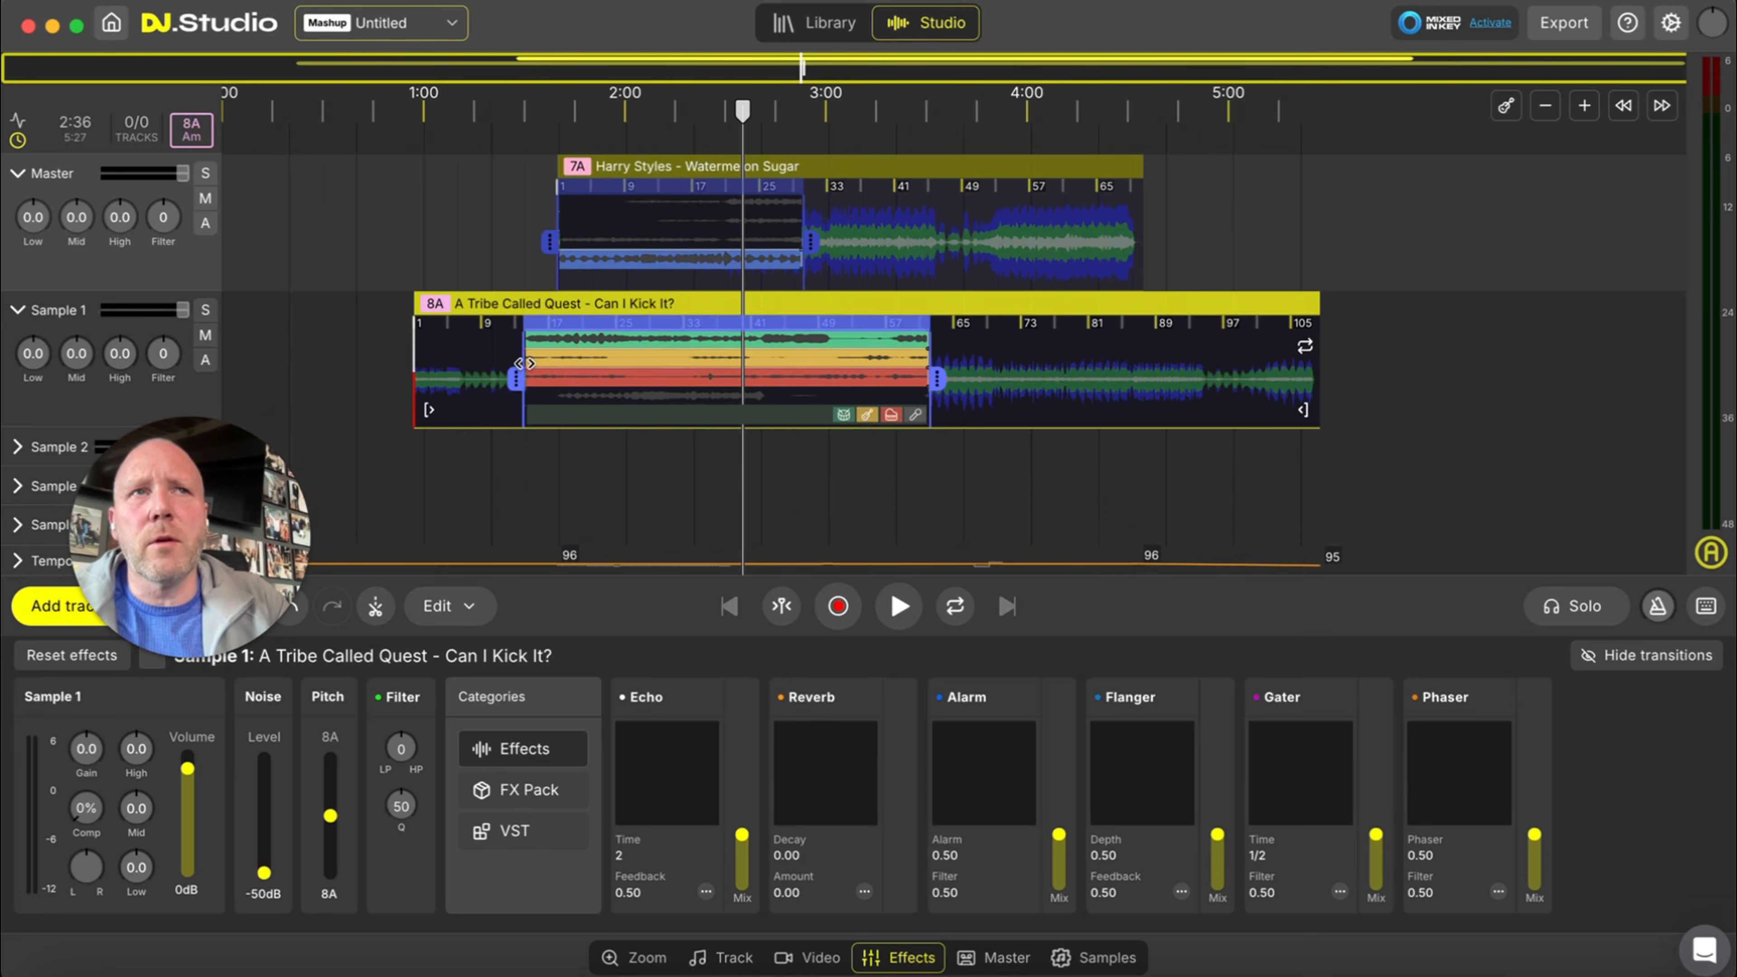
- Solo the Master lane and audition the Watermelon Sugar vocals from about 1:33 and again from 1:34
left_click(535, 138)
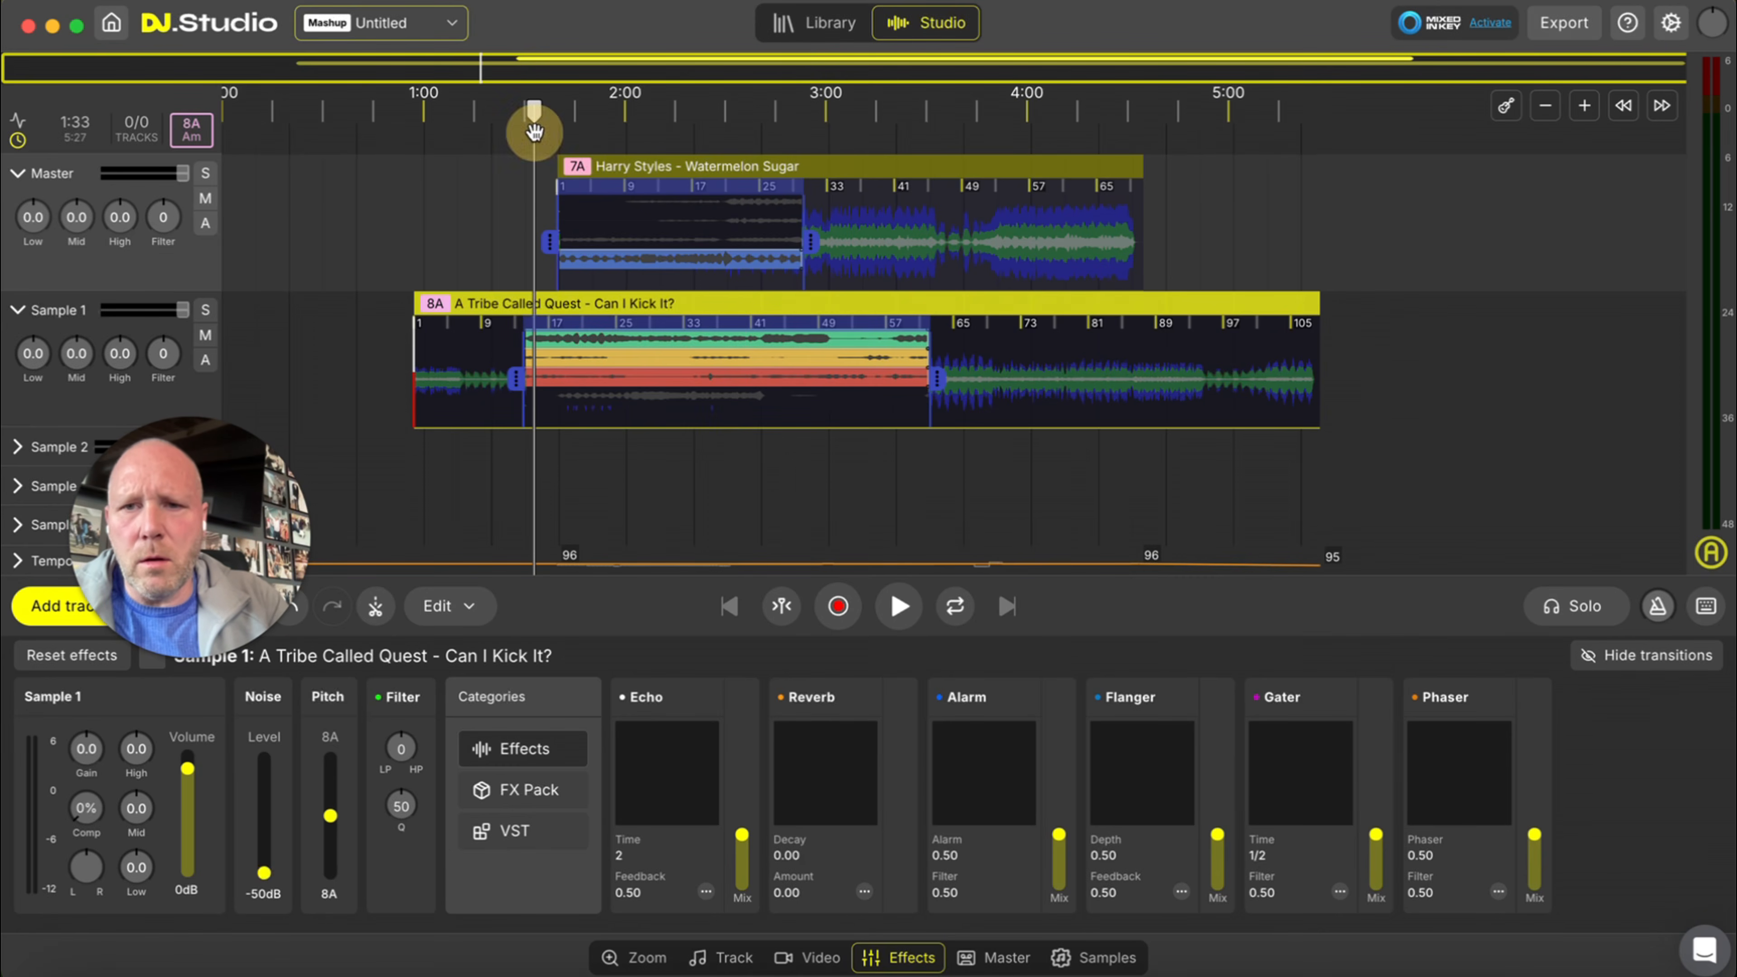
left_click(206, 174)
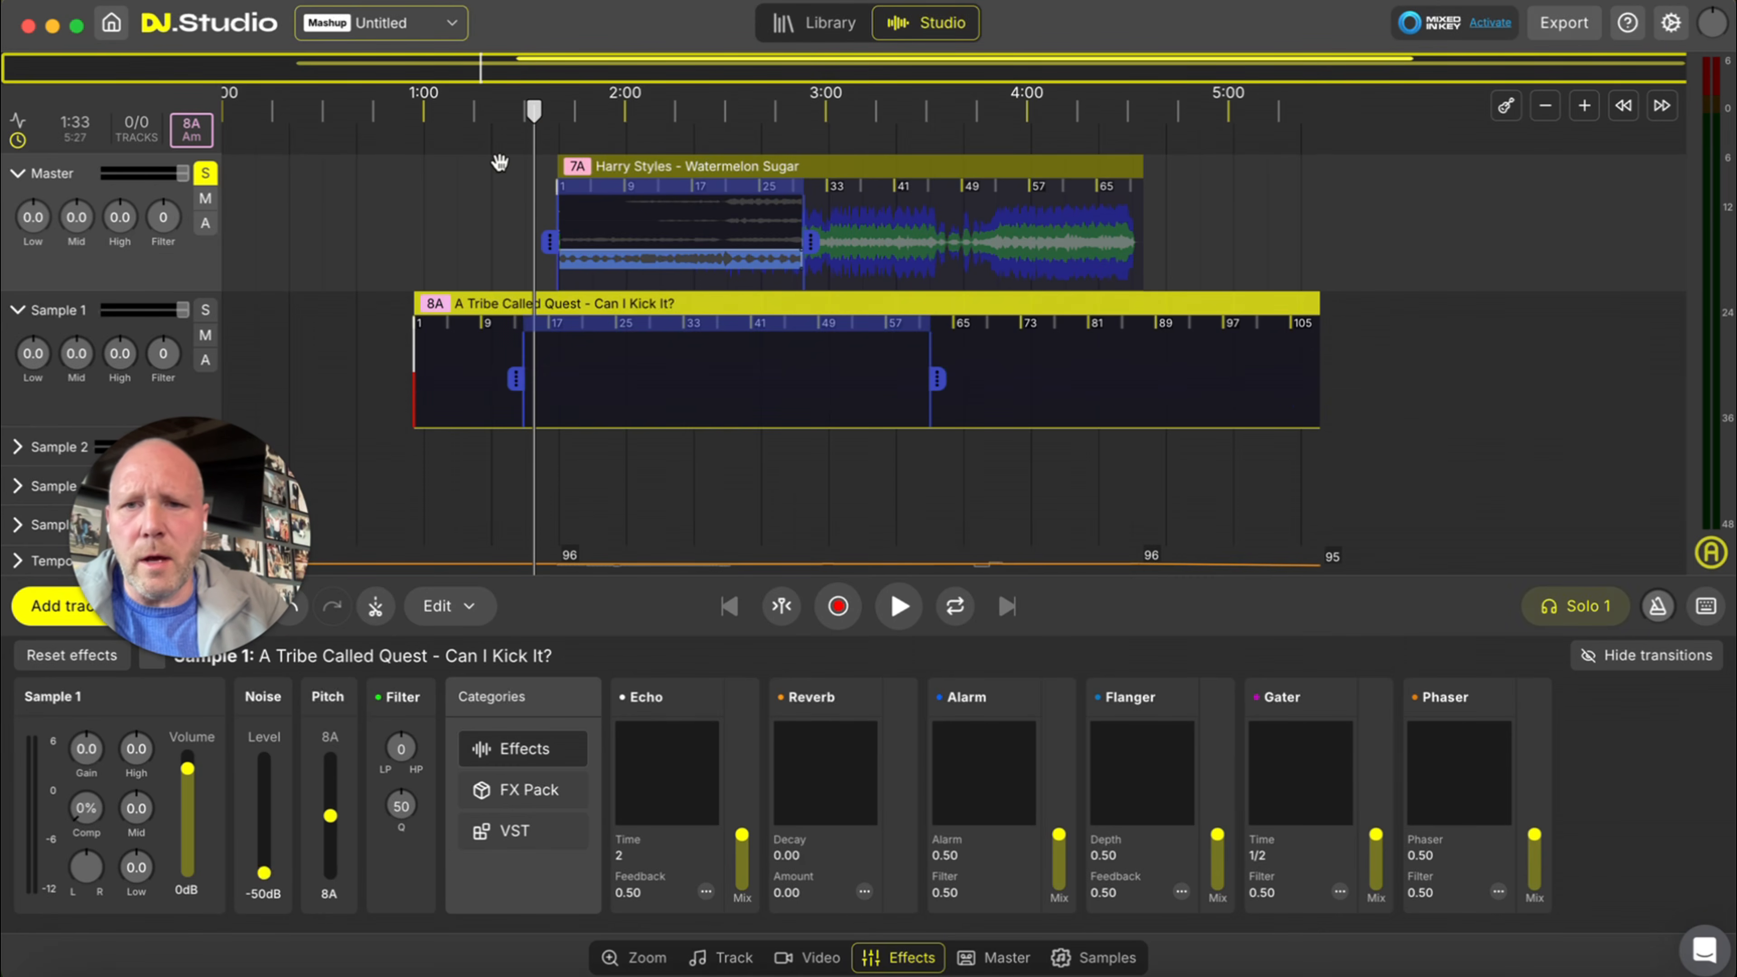
key("space")
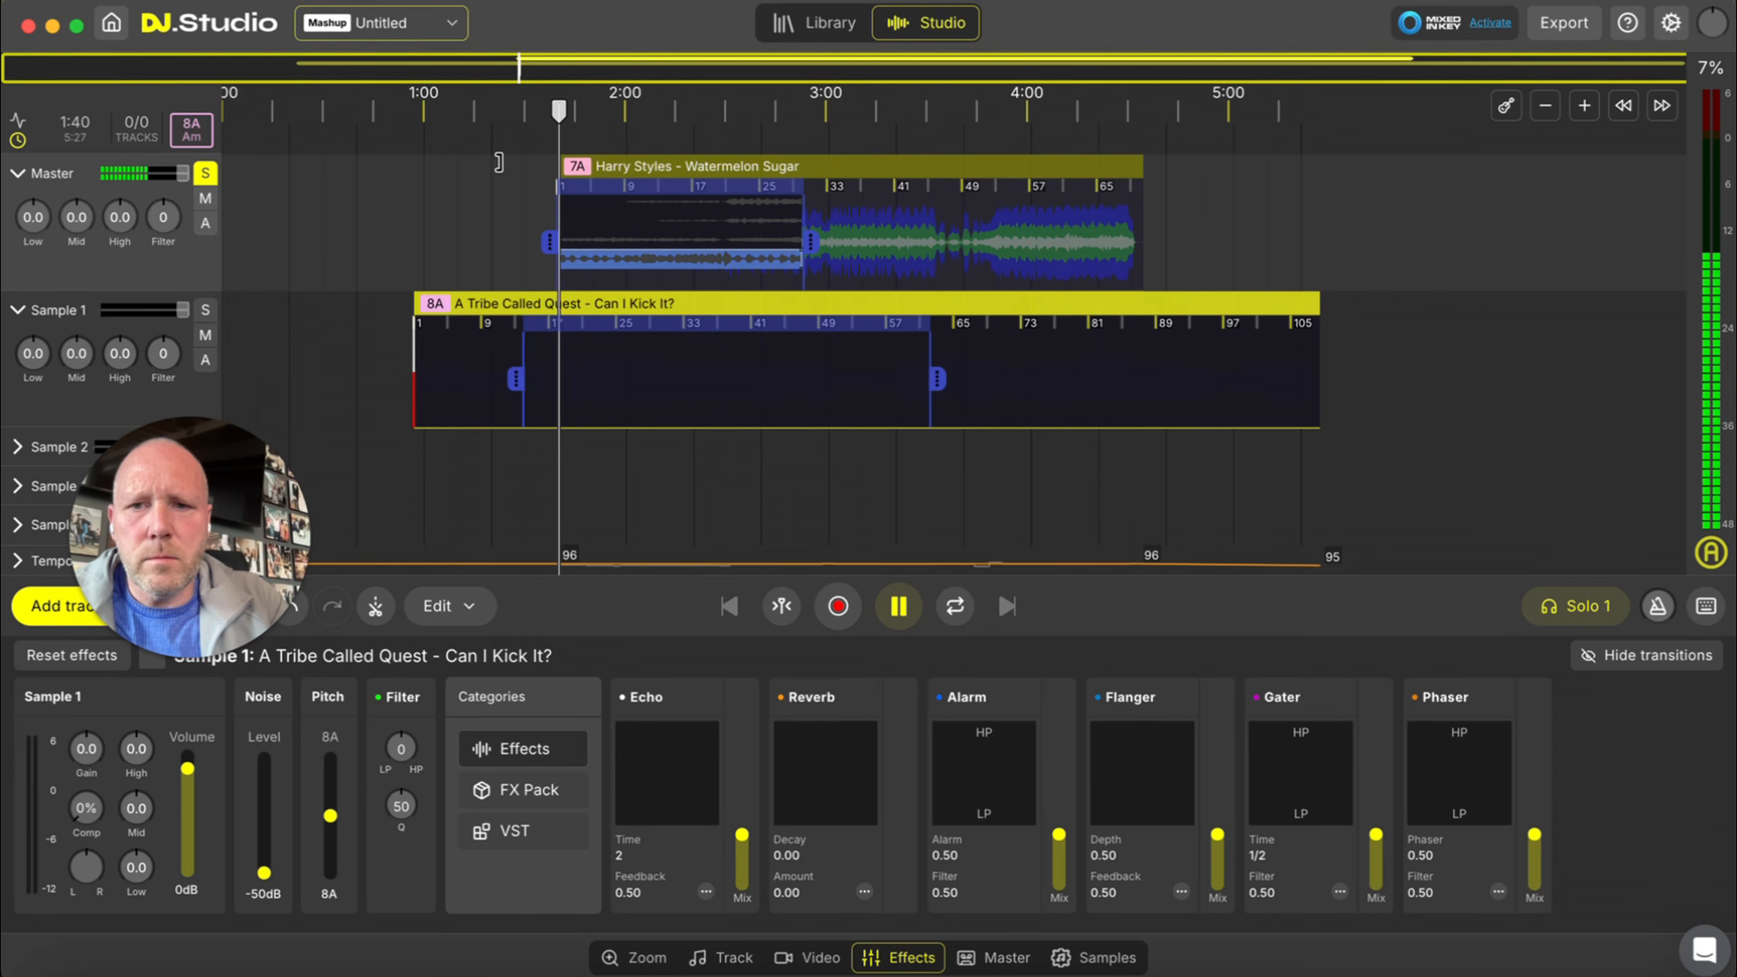
key("space")
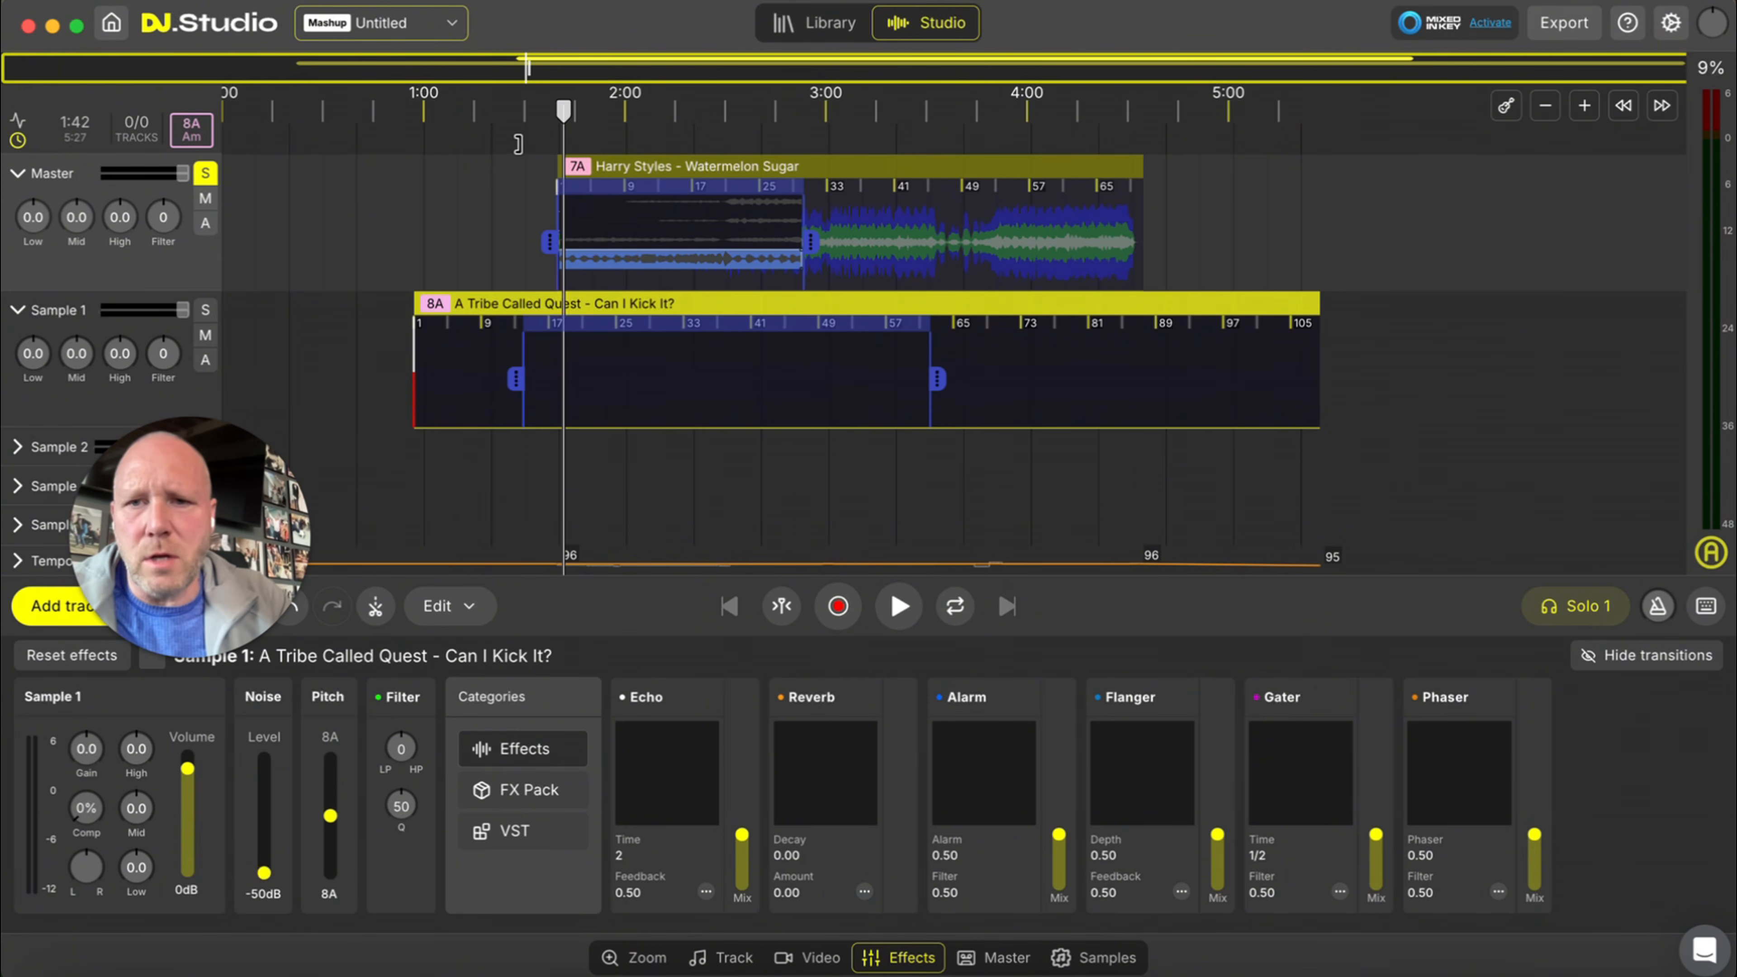
left_click(538, 109)
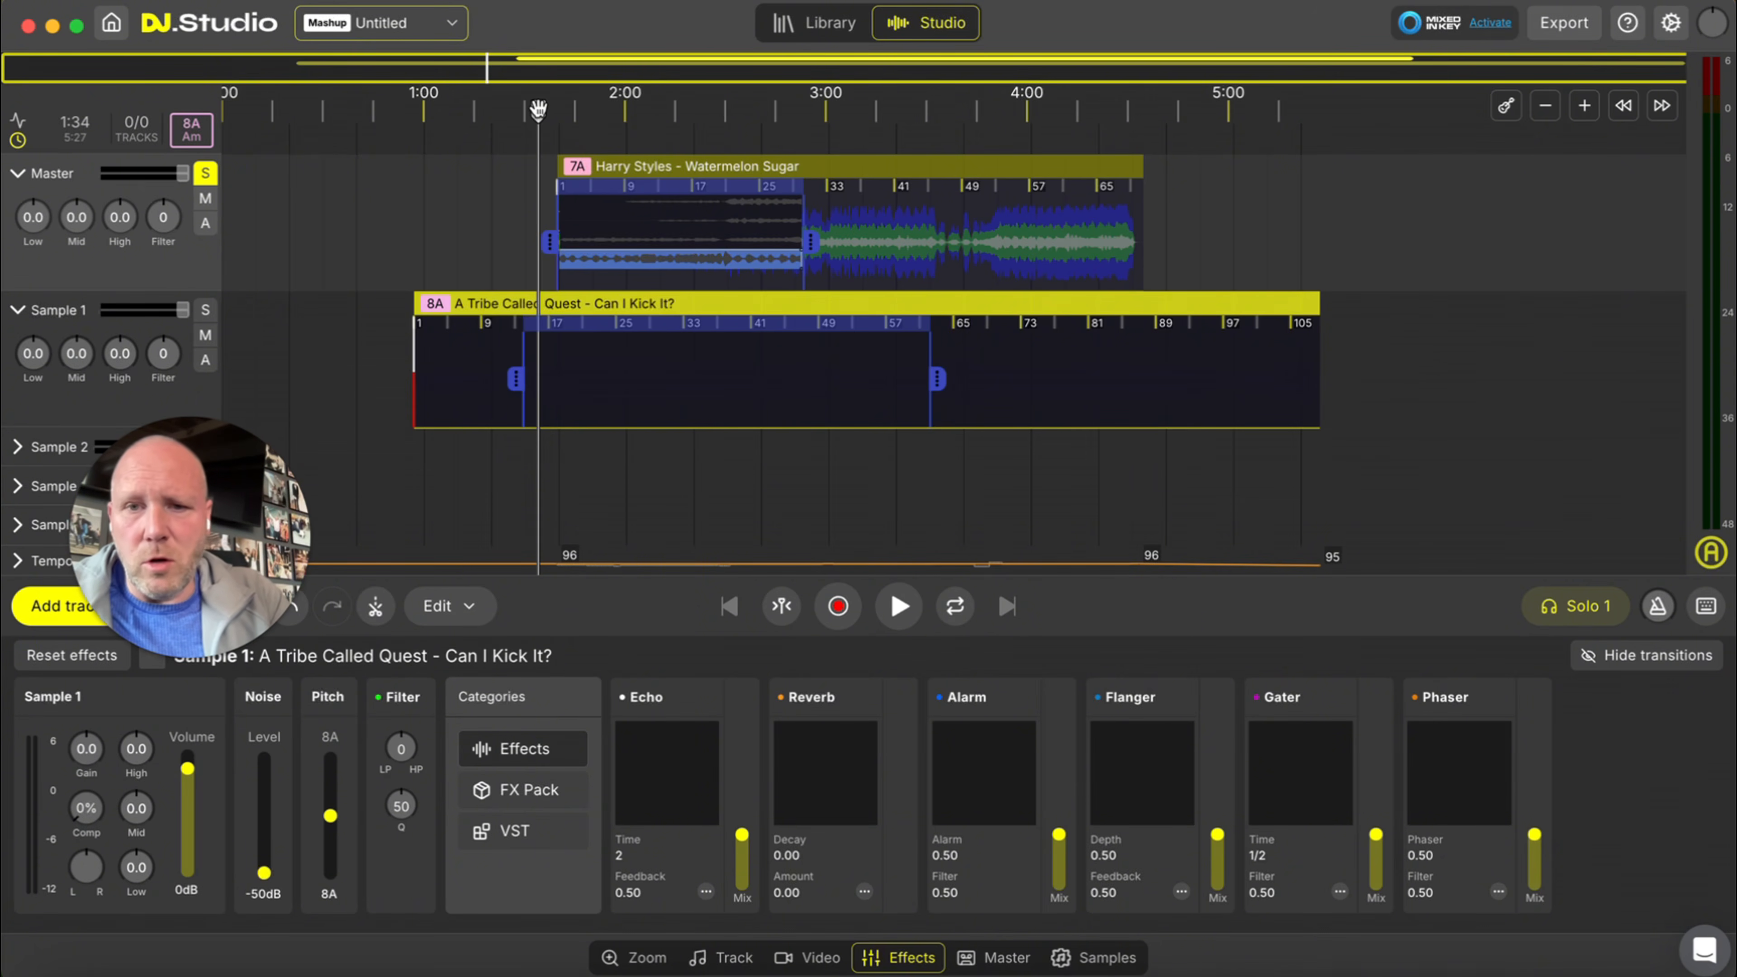
mouse_move(684, 356)
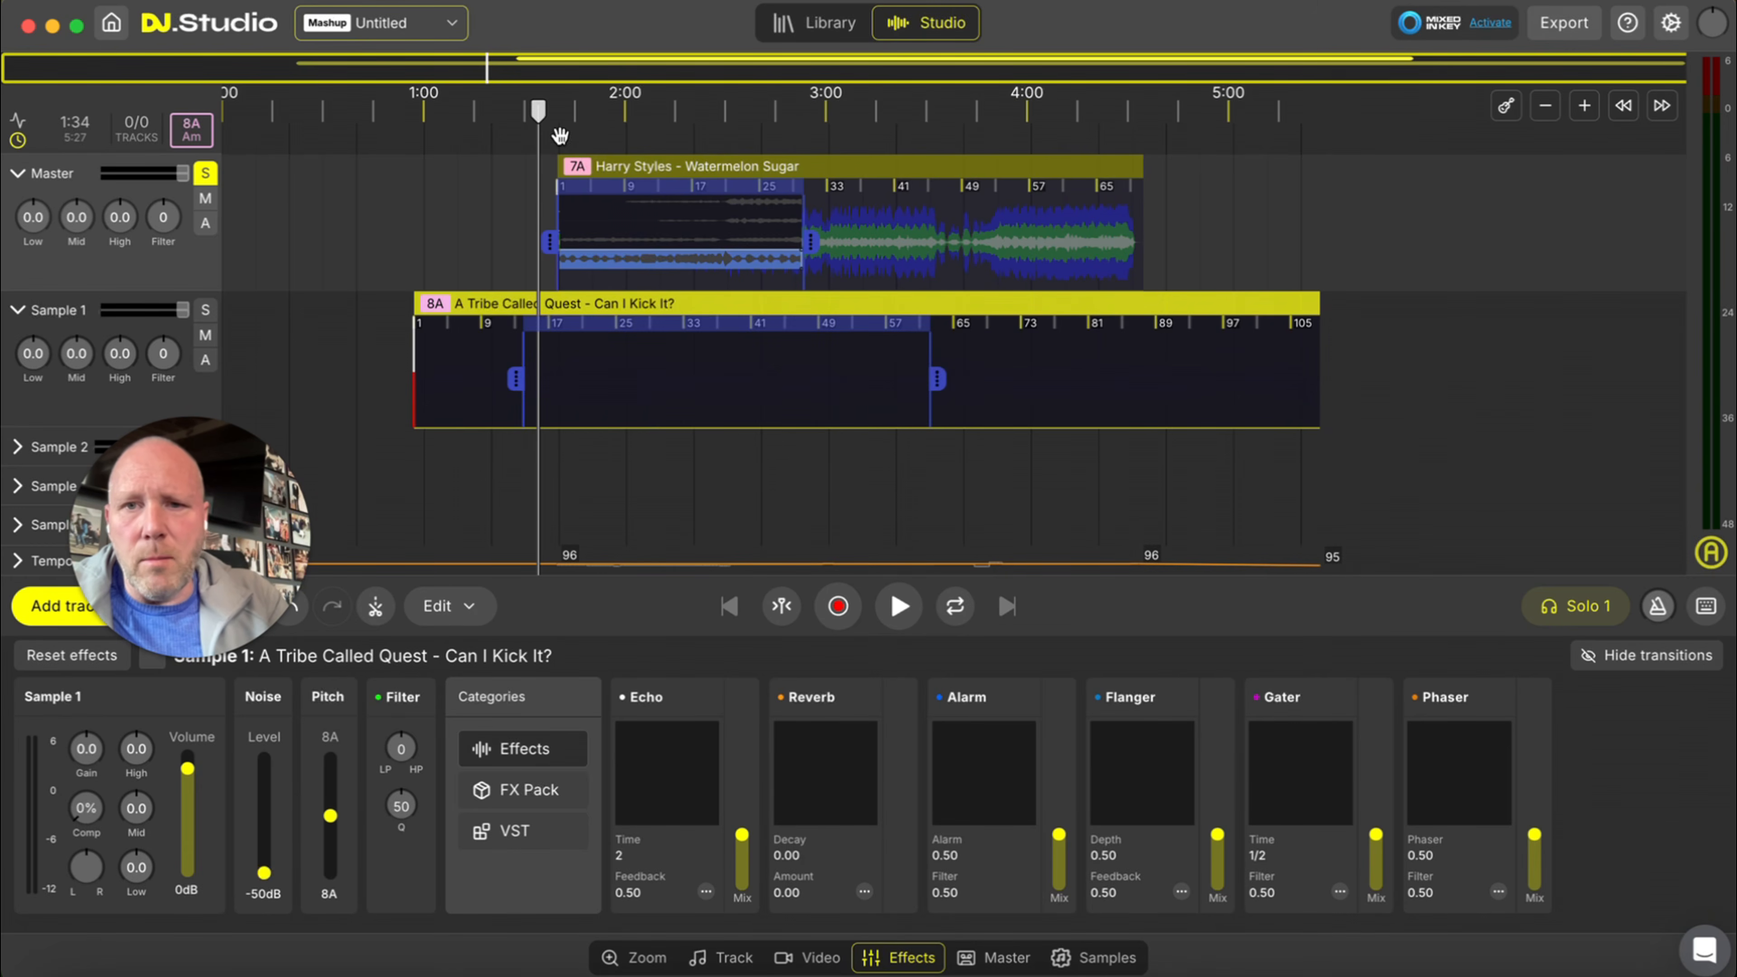
key("space")
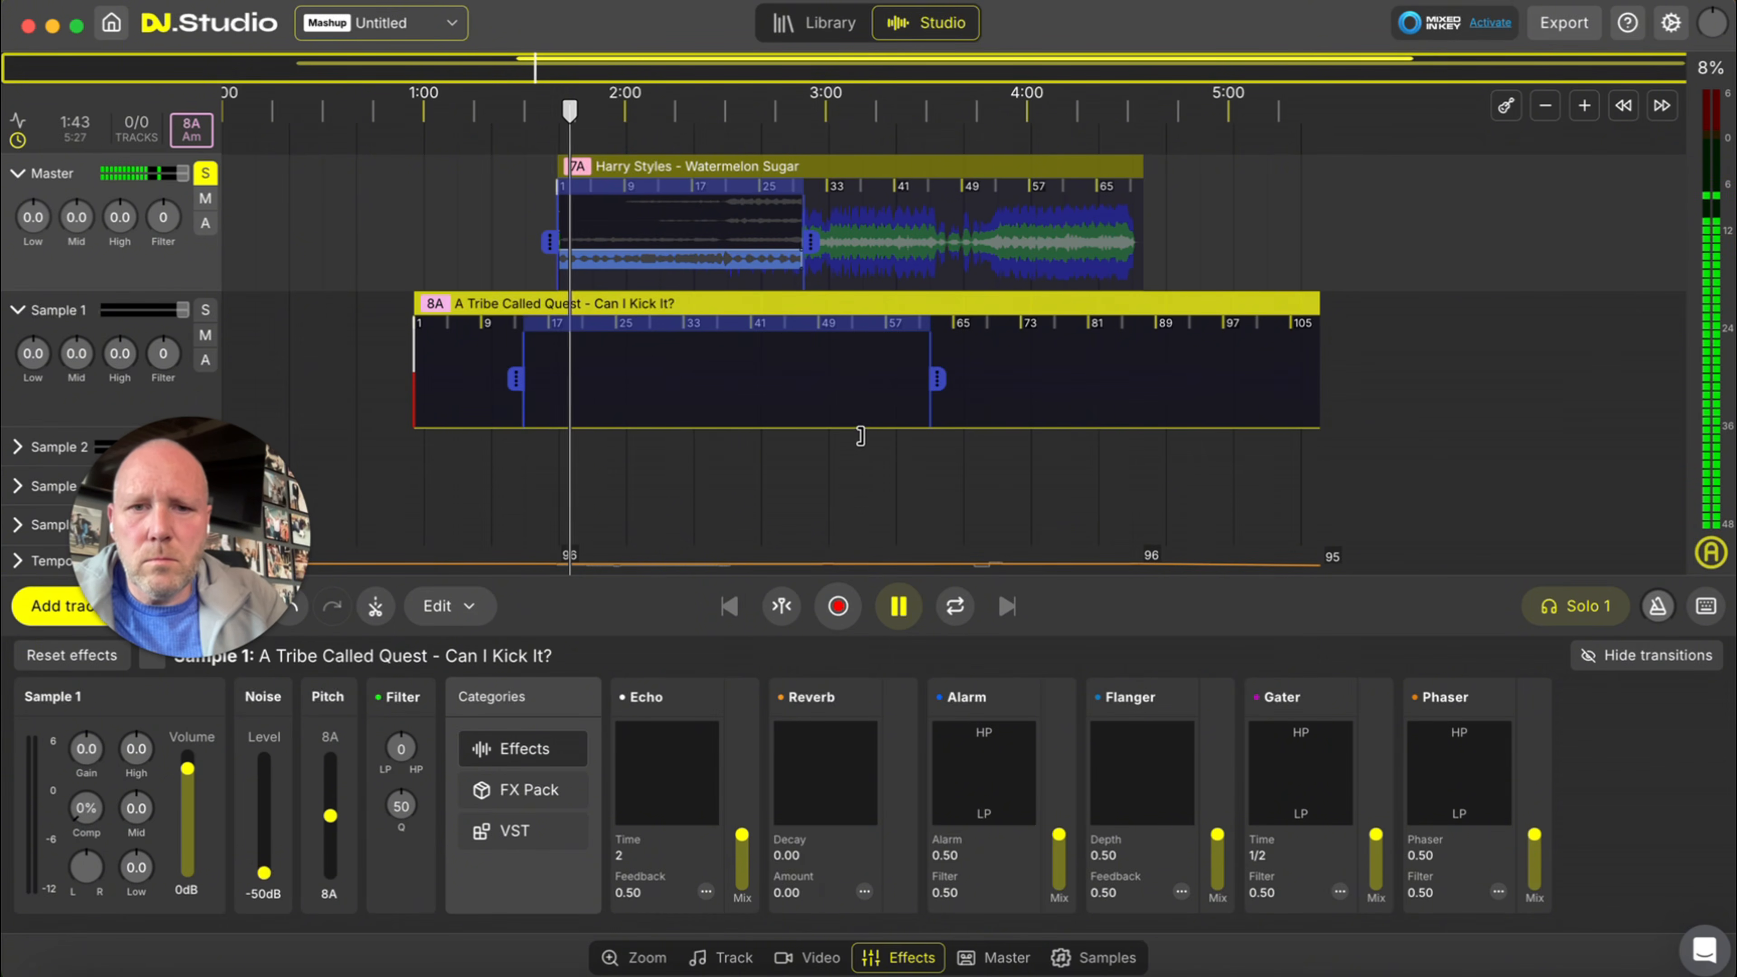
mouse_move(854, 424)
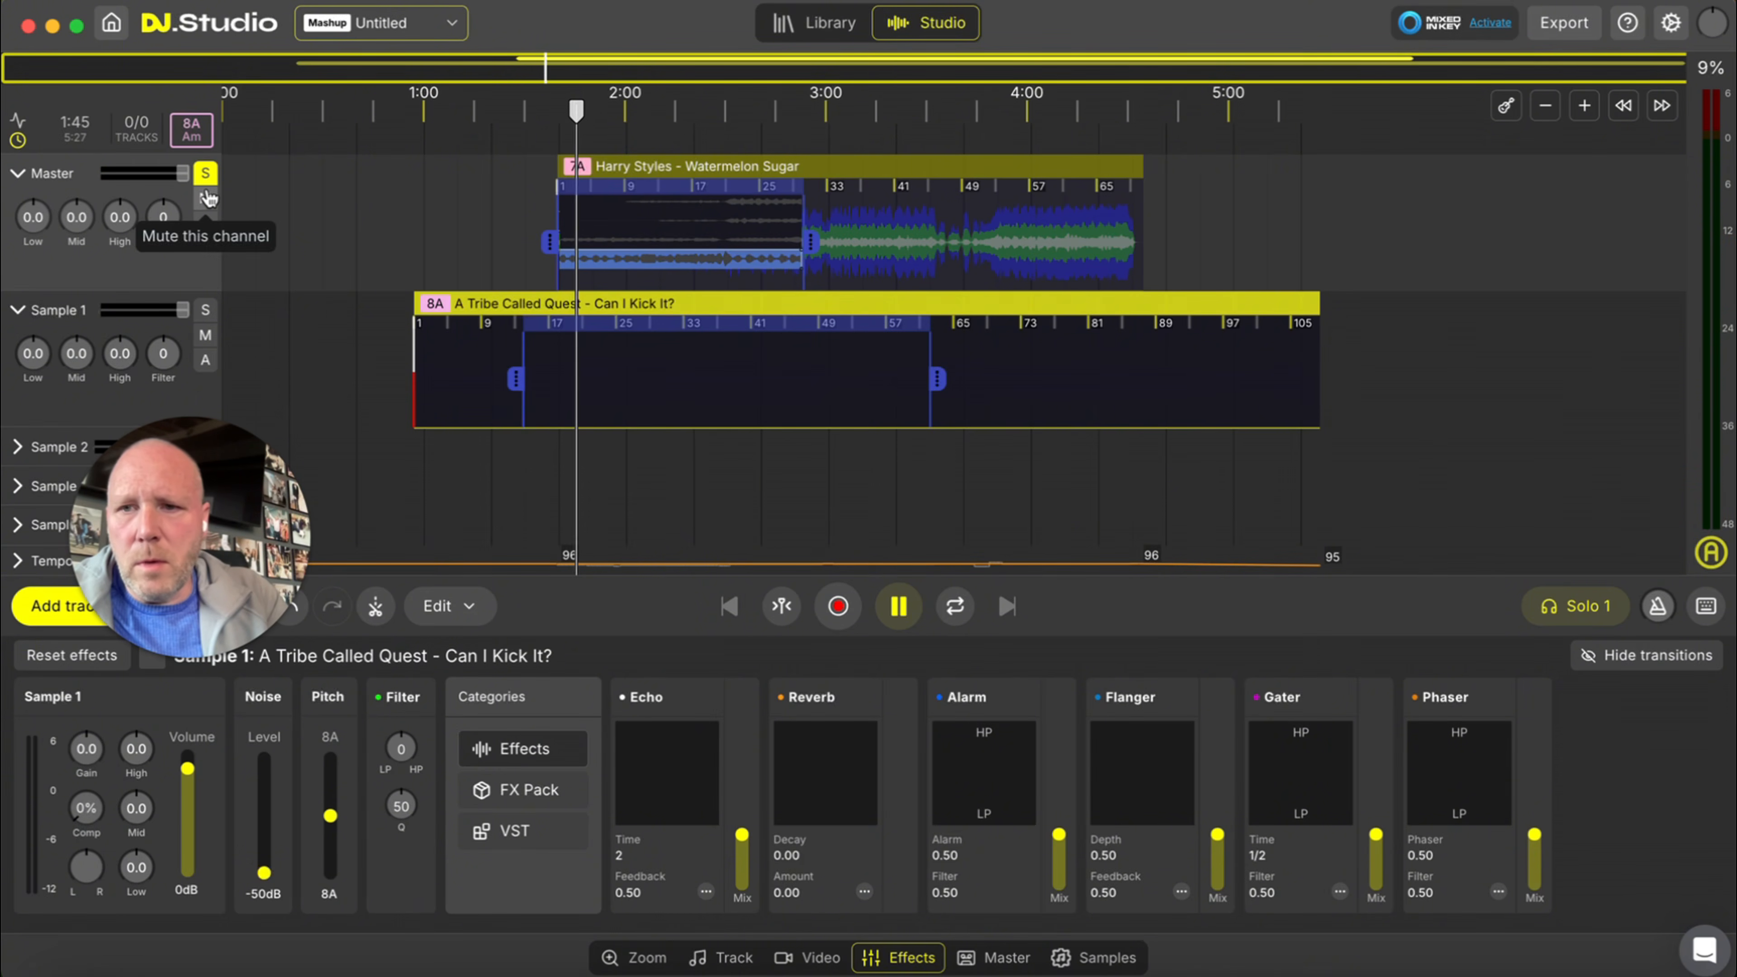
- Unsolo the Master lane and mute the drums in the Can I Kick It? stem section while the mashup plays
left_click(205, 173)
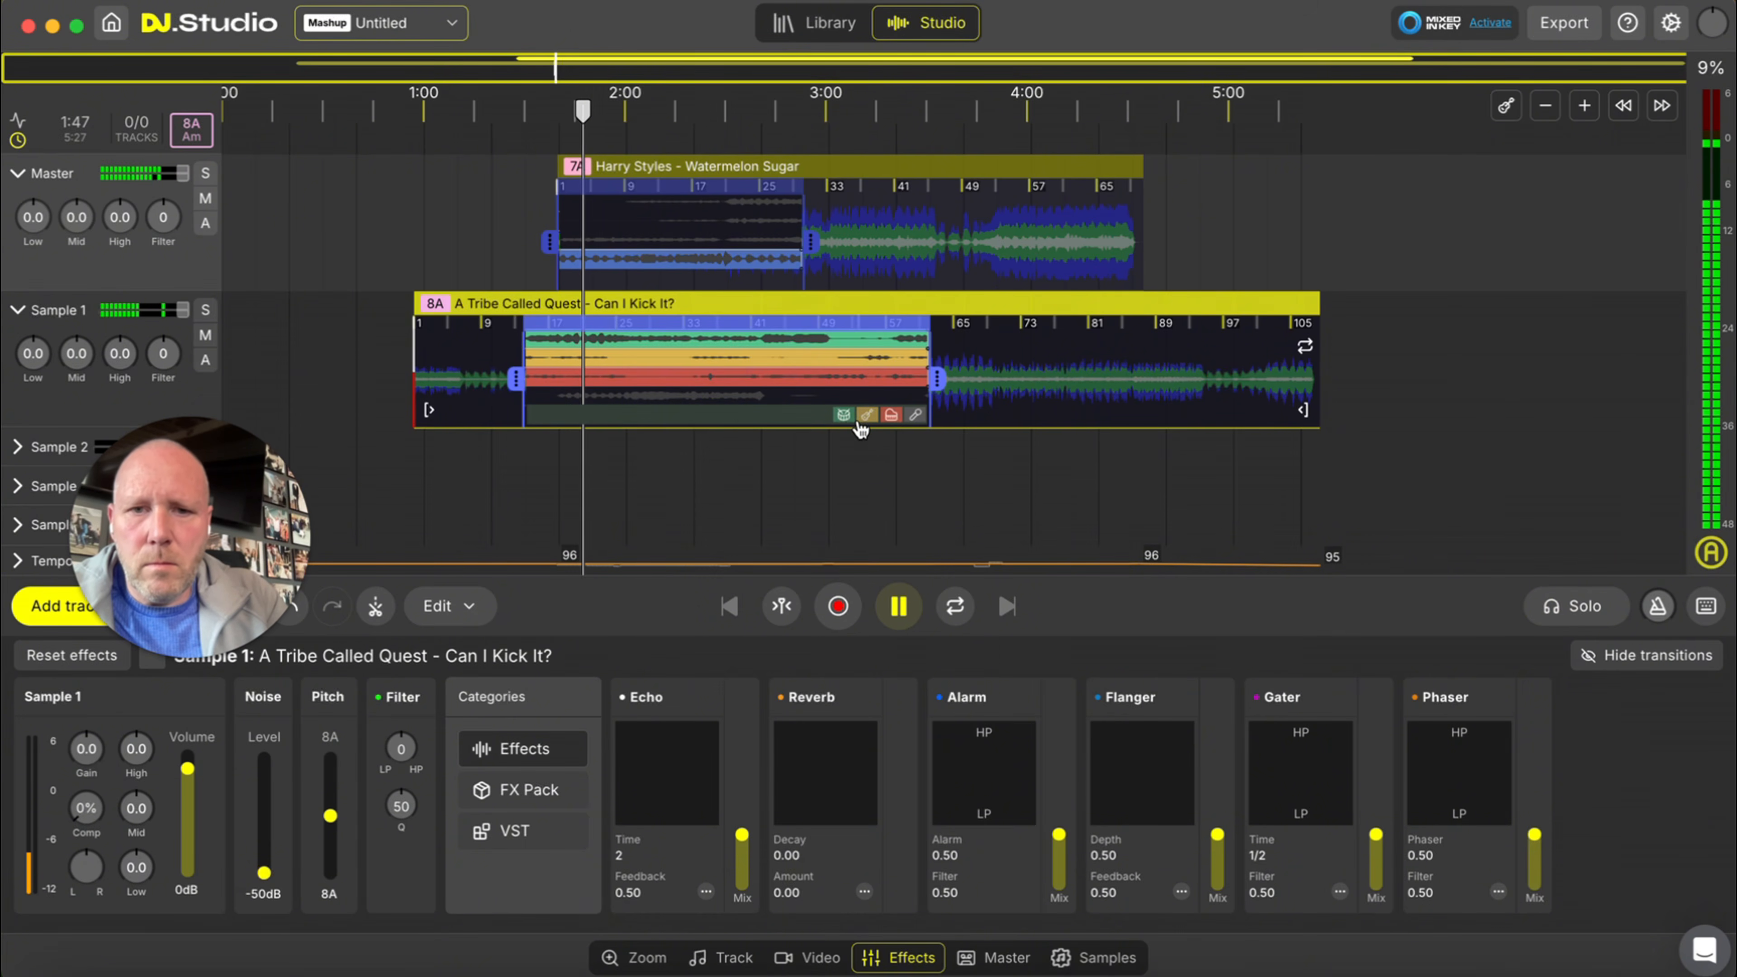
left_click(843, 411)
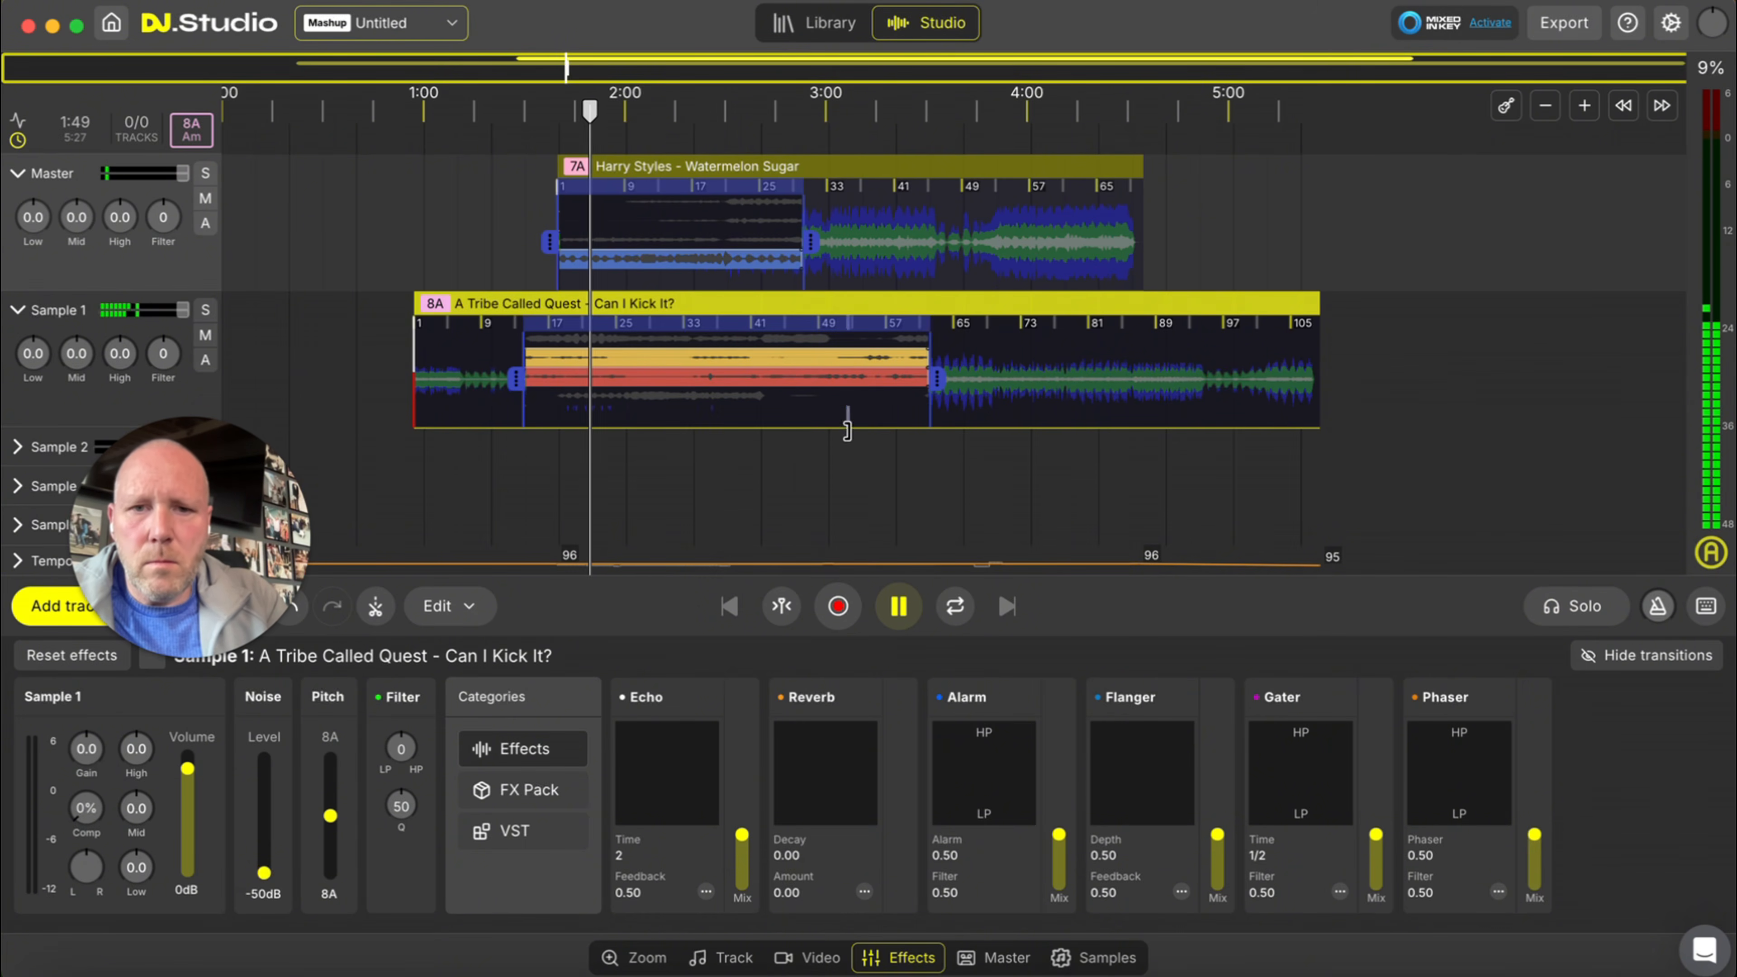
mouse_move(846, 415)
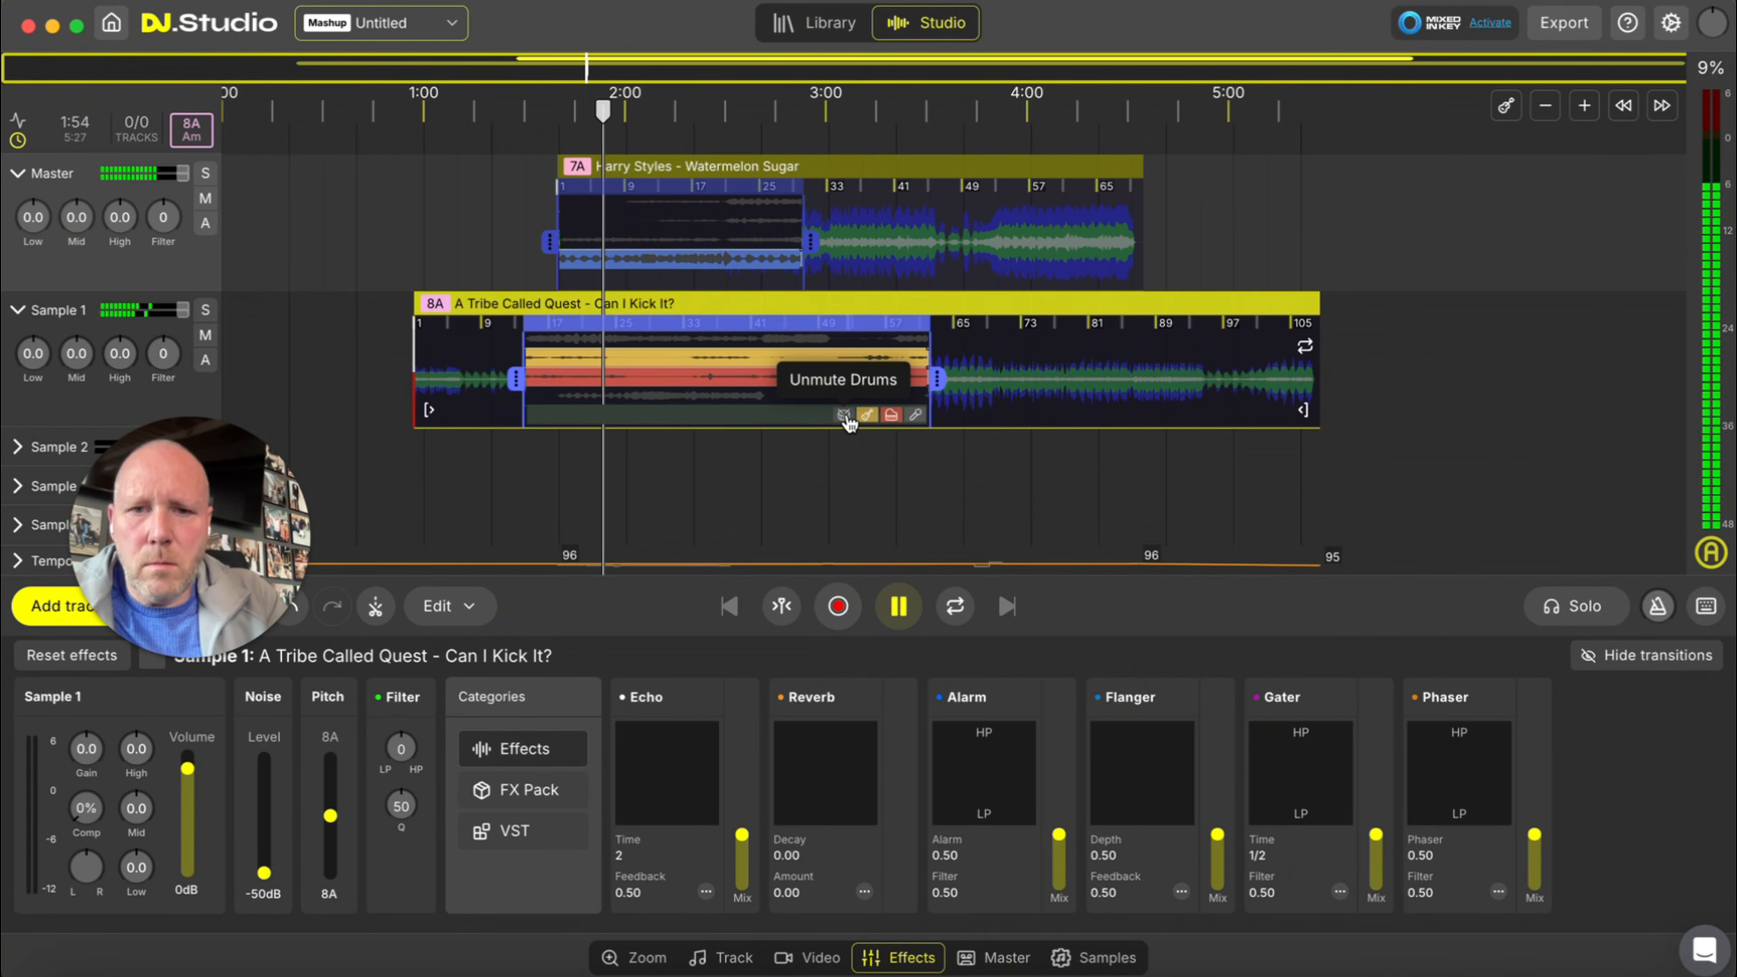
- Unmute the drums and mute the bass and melody in the Can I Kick It? stem section during playback
left_click(846, 415)
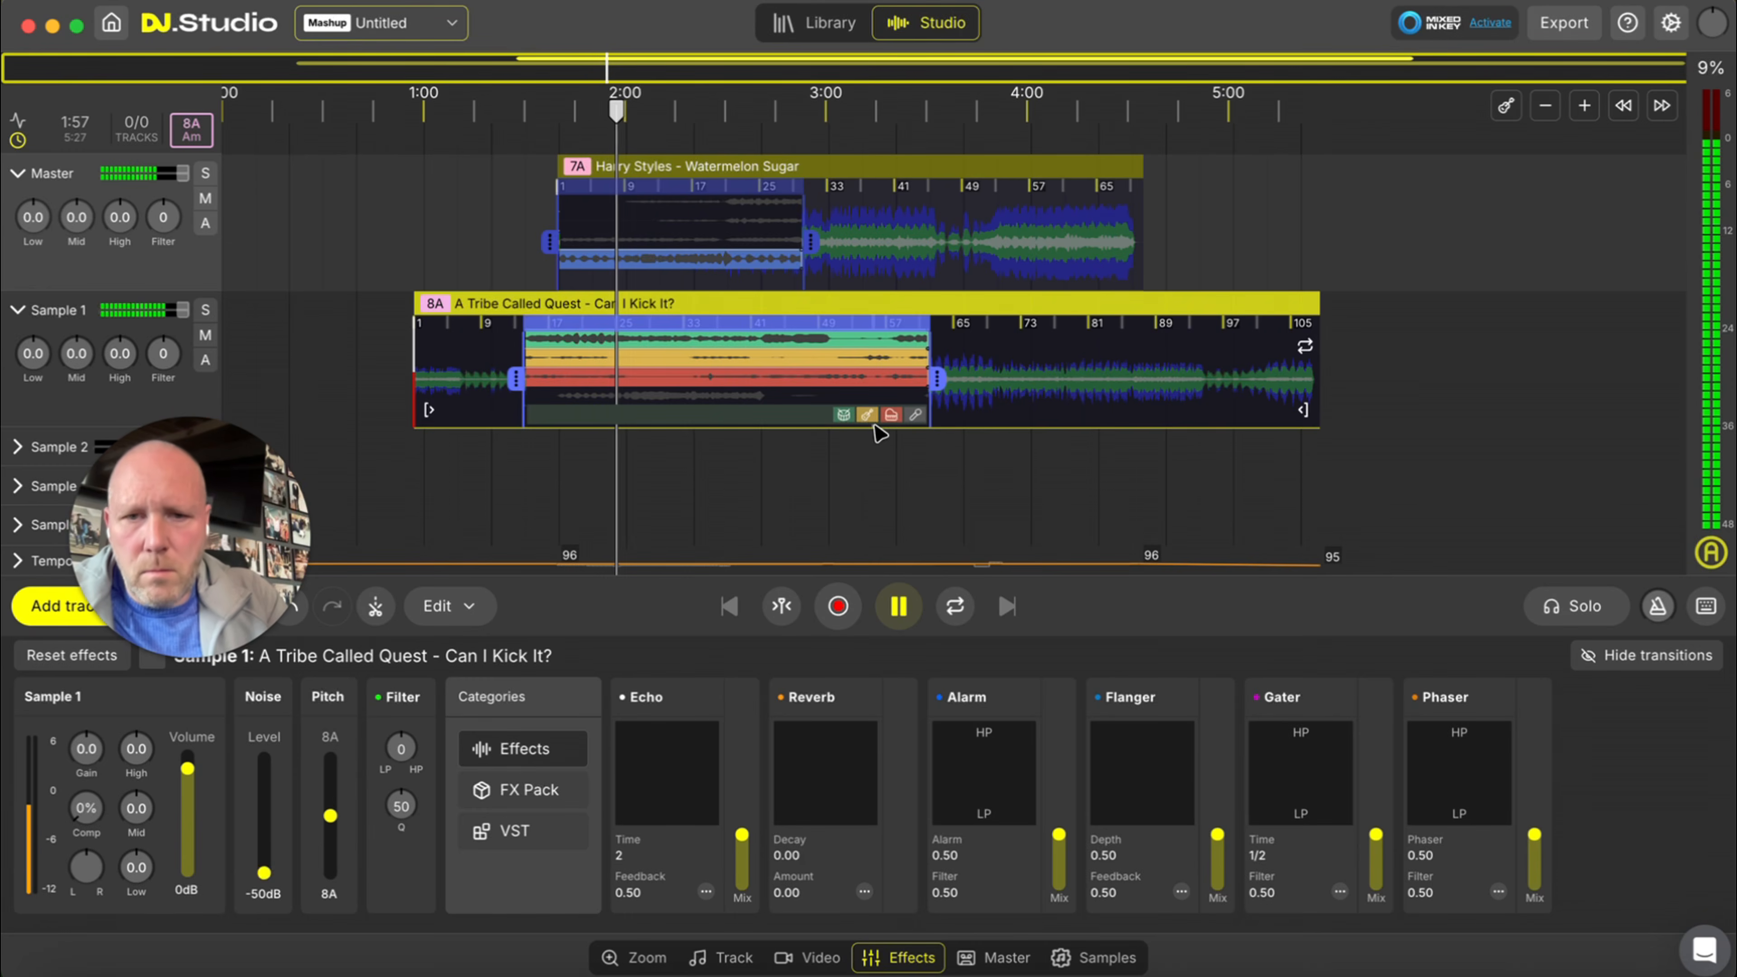
left_click(869, 415)
left_click(867, 415)
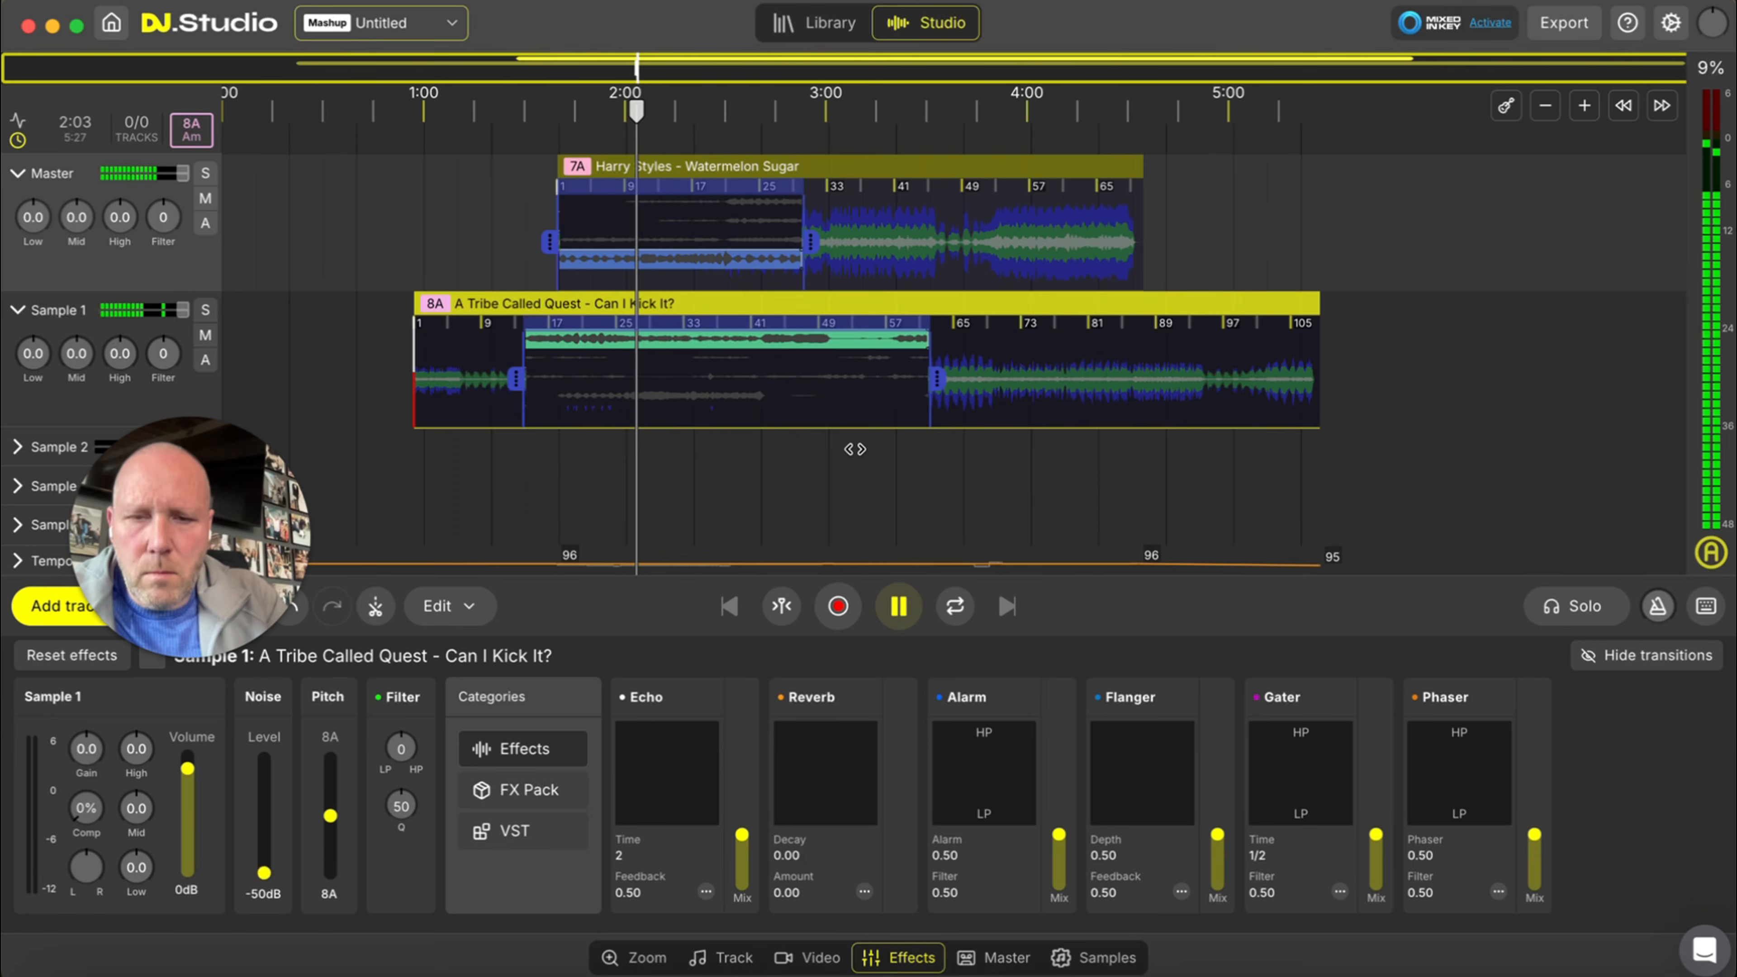
- Restore the bass and melody in the Can I Kick It? stem section and stop playback
mouse_move(847, 400)
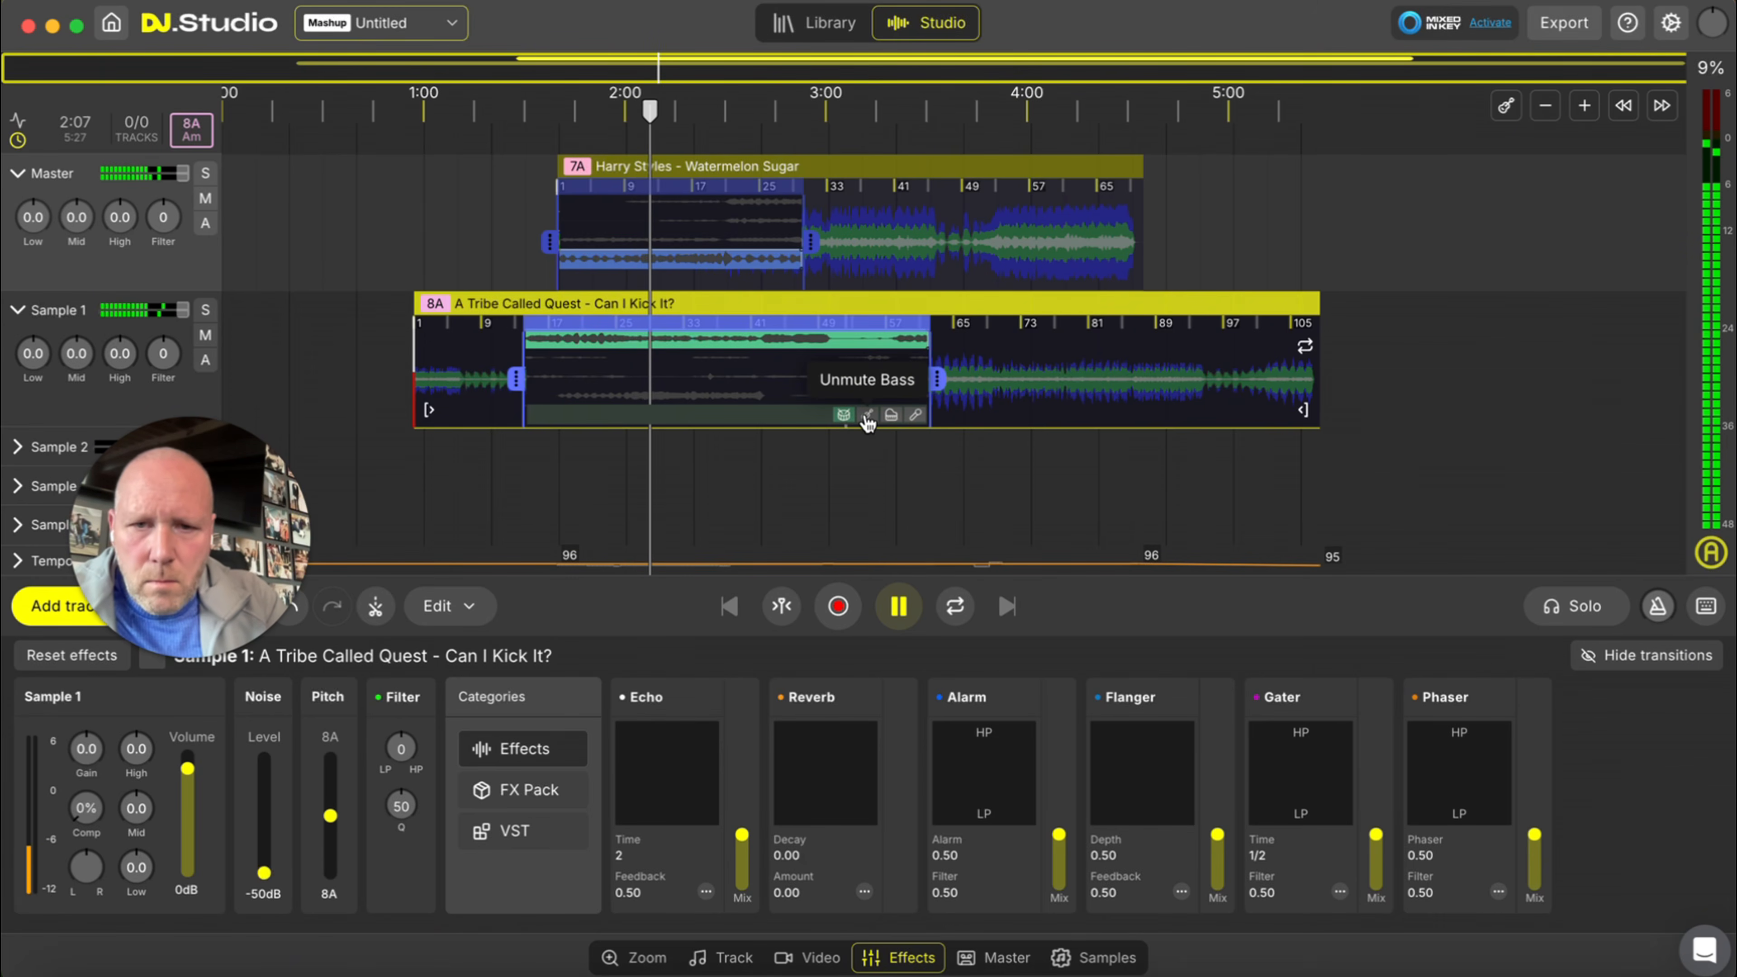
left_click(867, 419)
left_click(897, 423)
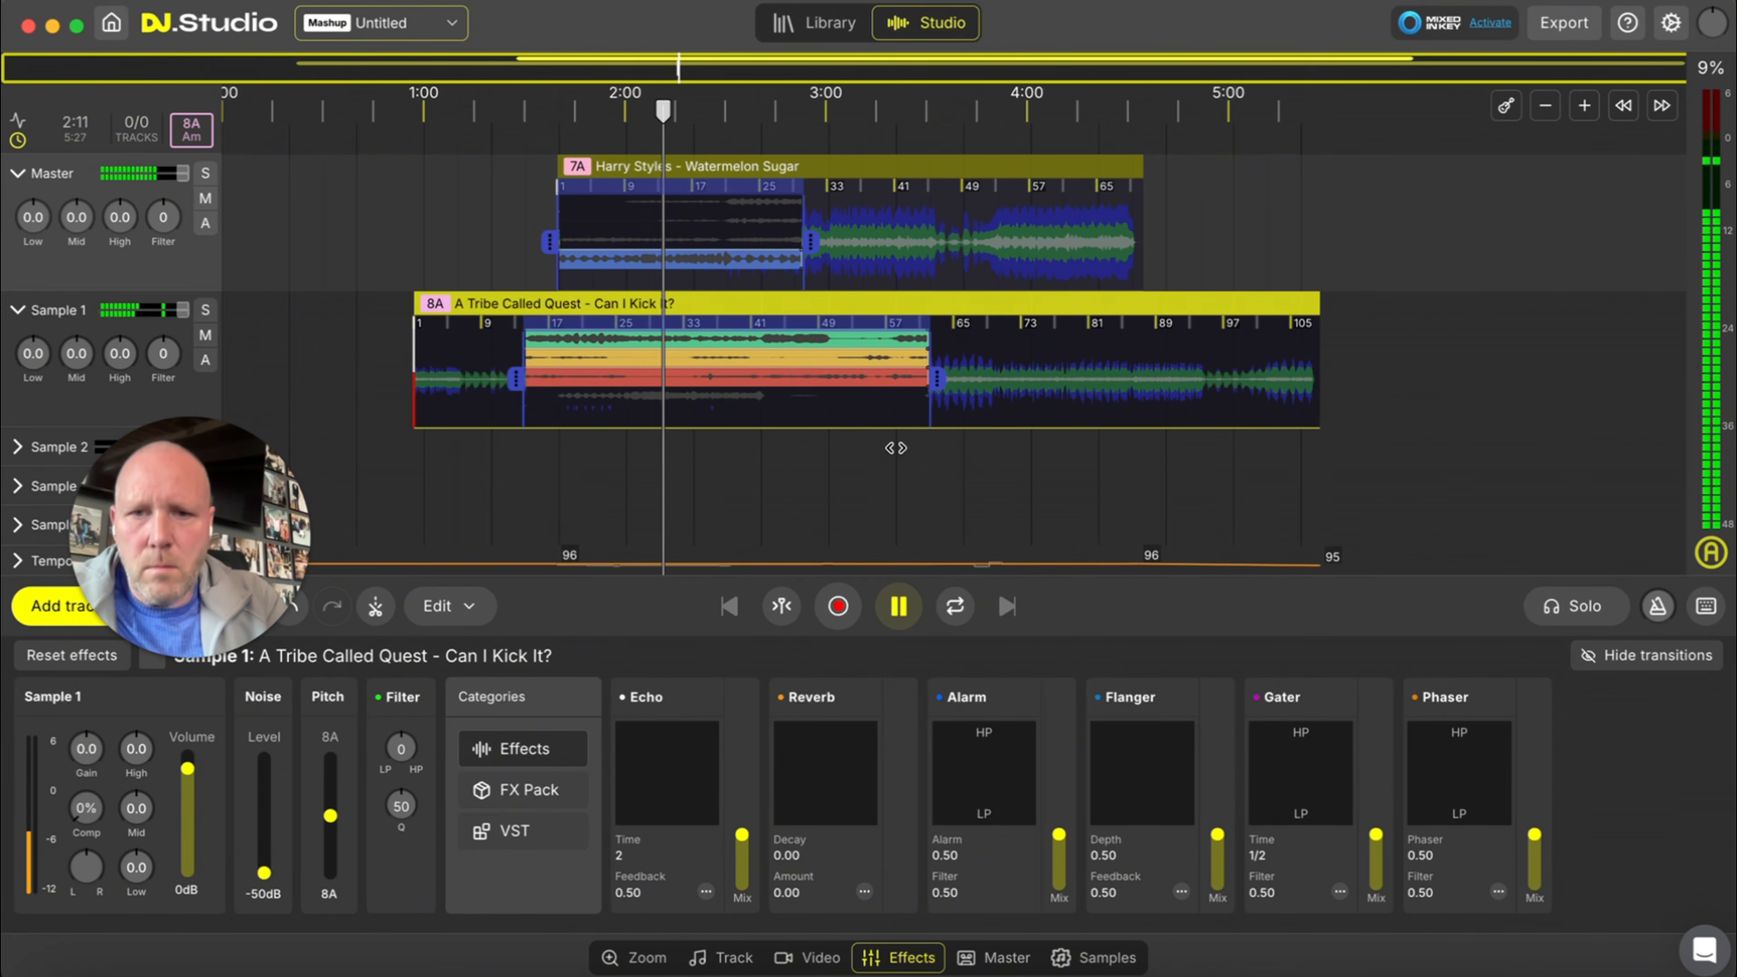
mouse_move(896, 428)
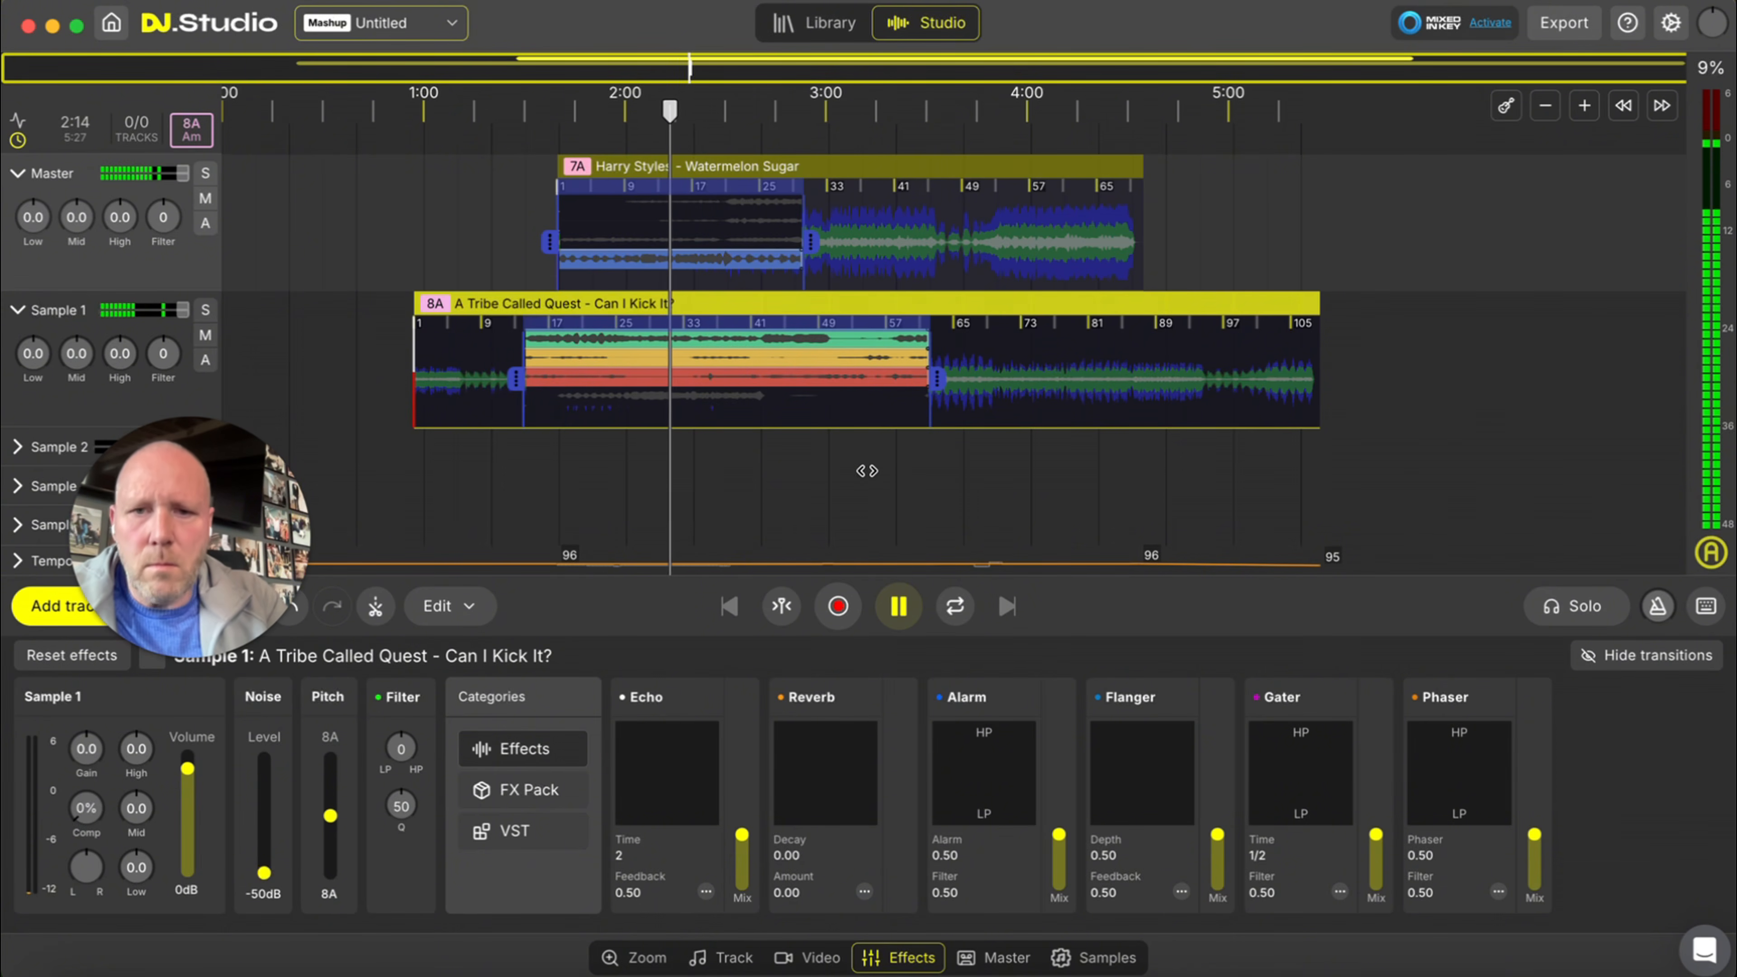
key("space")
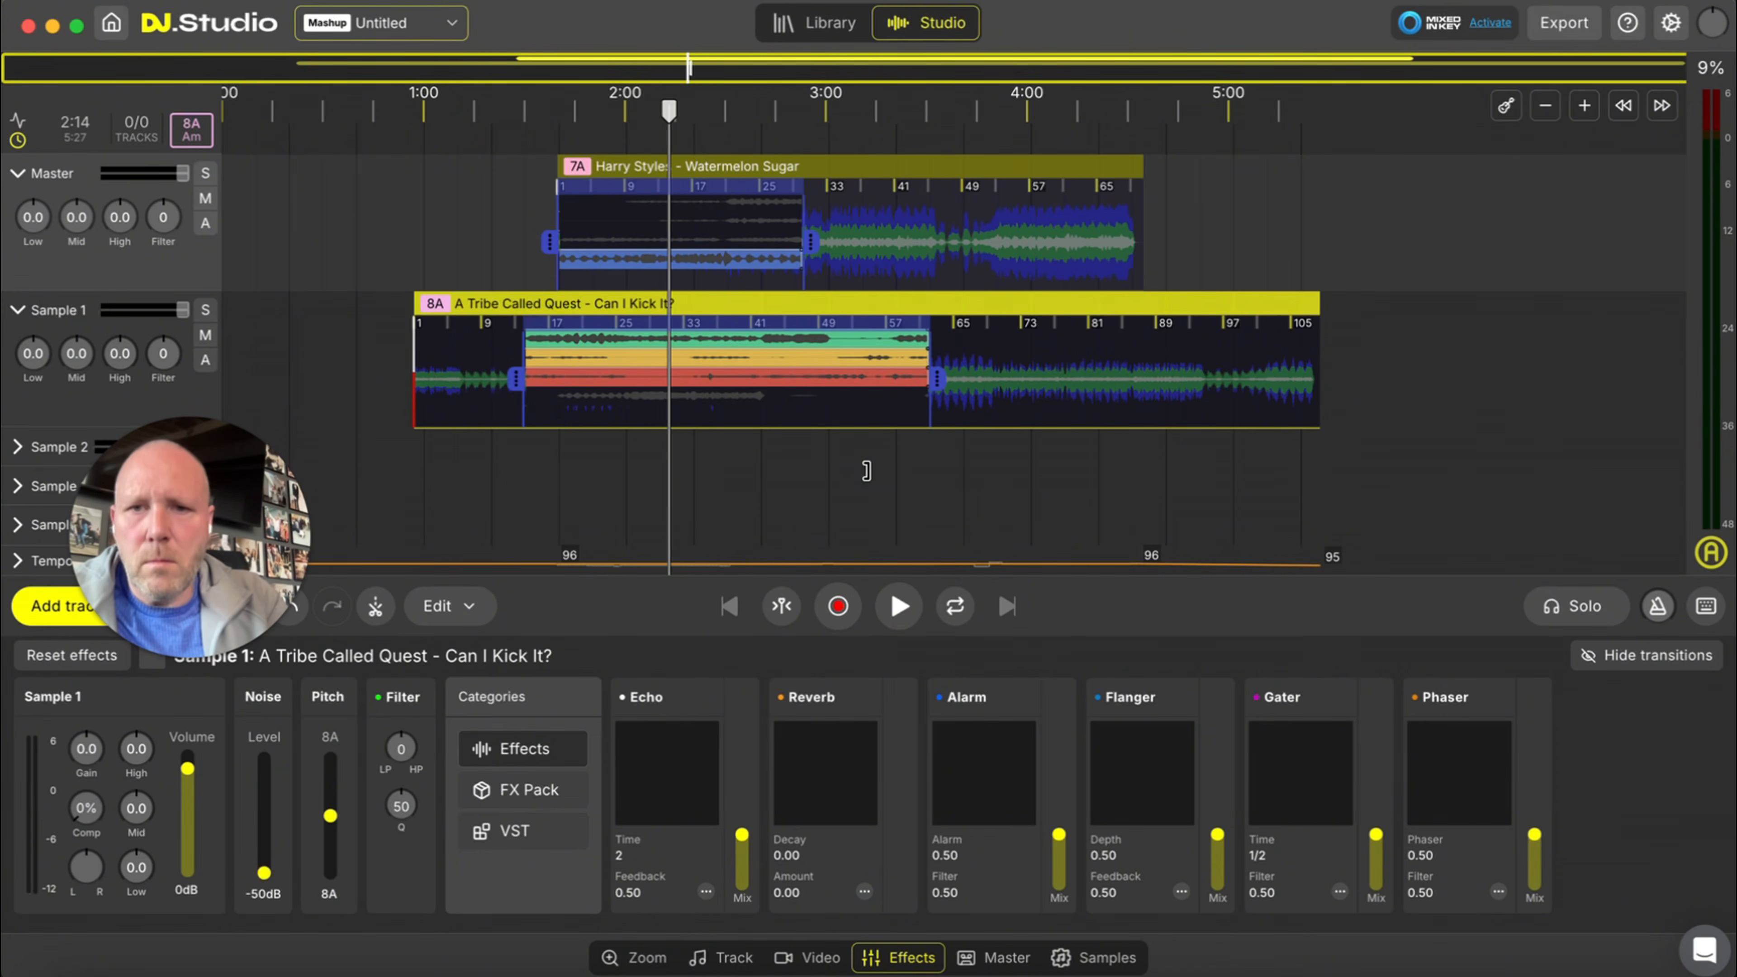
- In the Watermelon Sugar stem section, unmute drums, bass and melody, mute the vocals, and extend the section to about bar 63
left_click(517, 142)
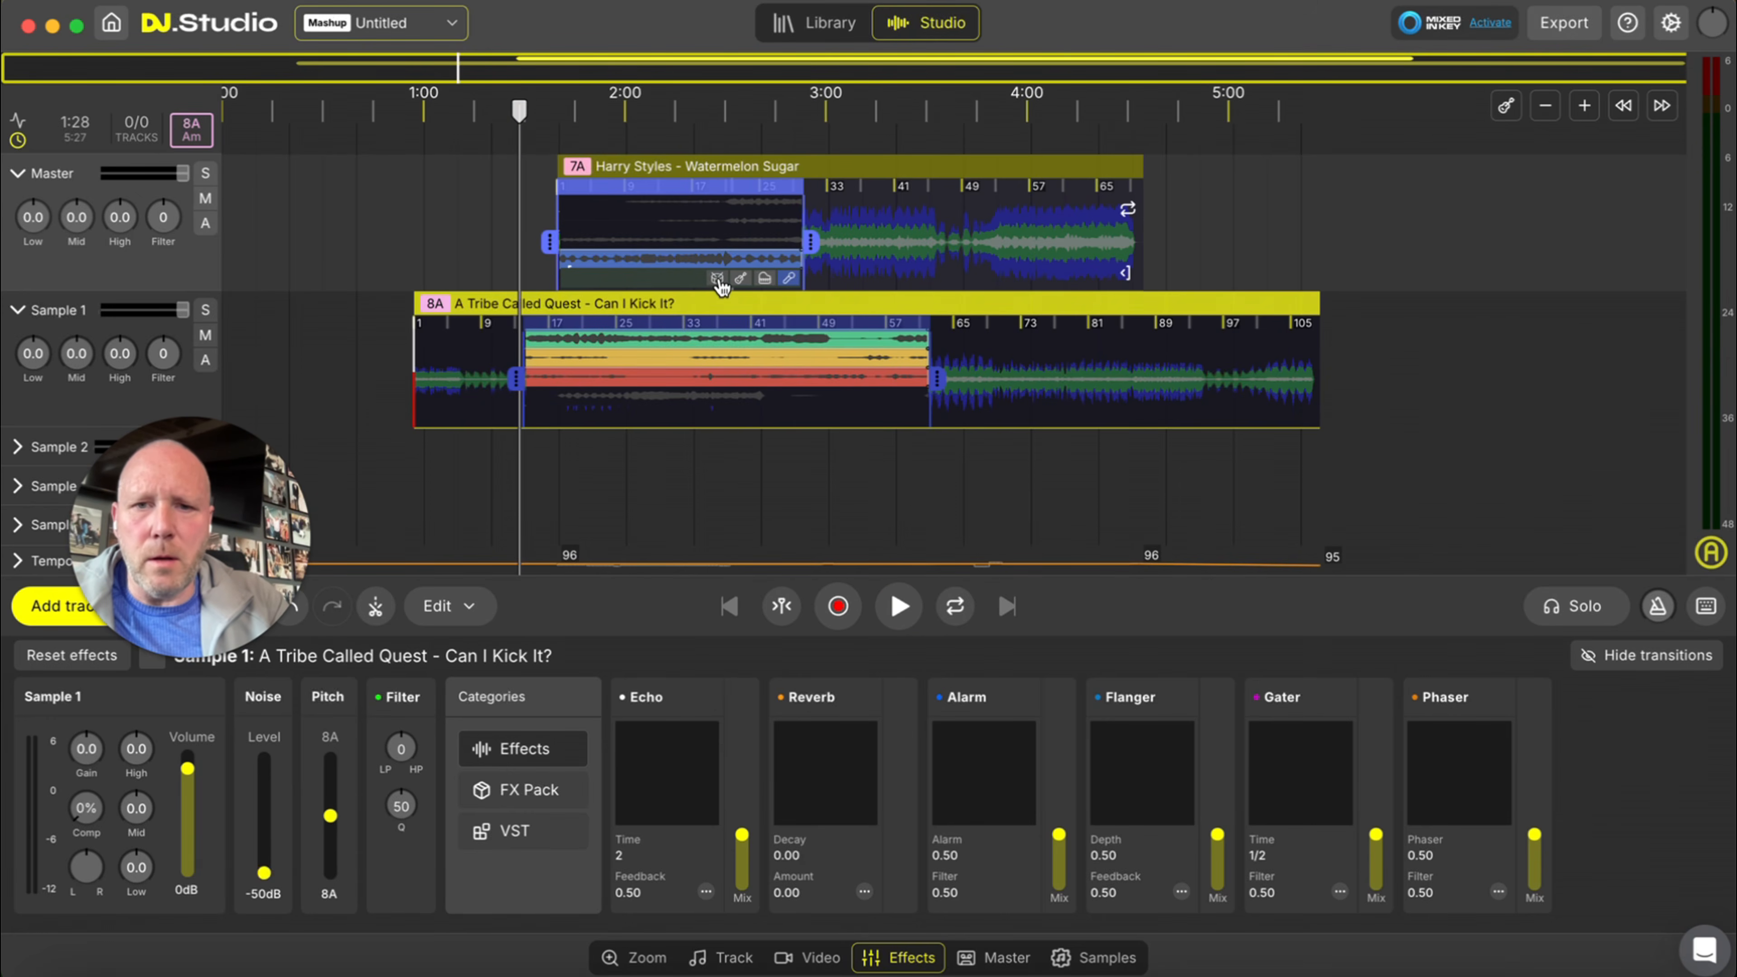
left_click(717, 279)
left_click(741, 280)
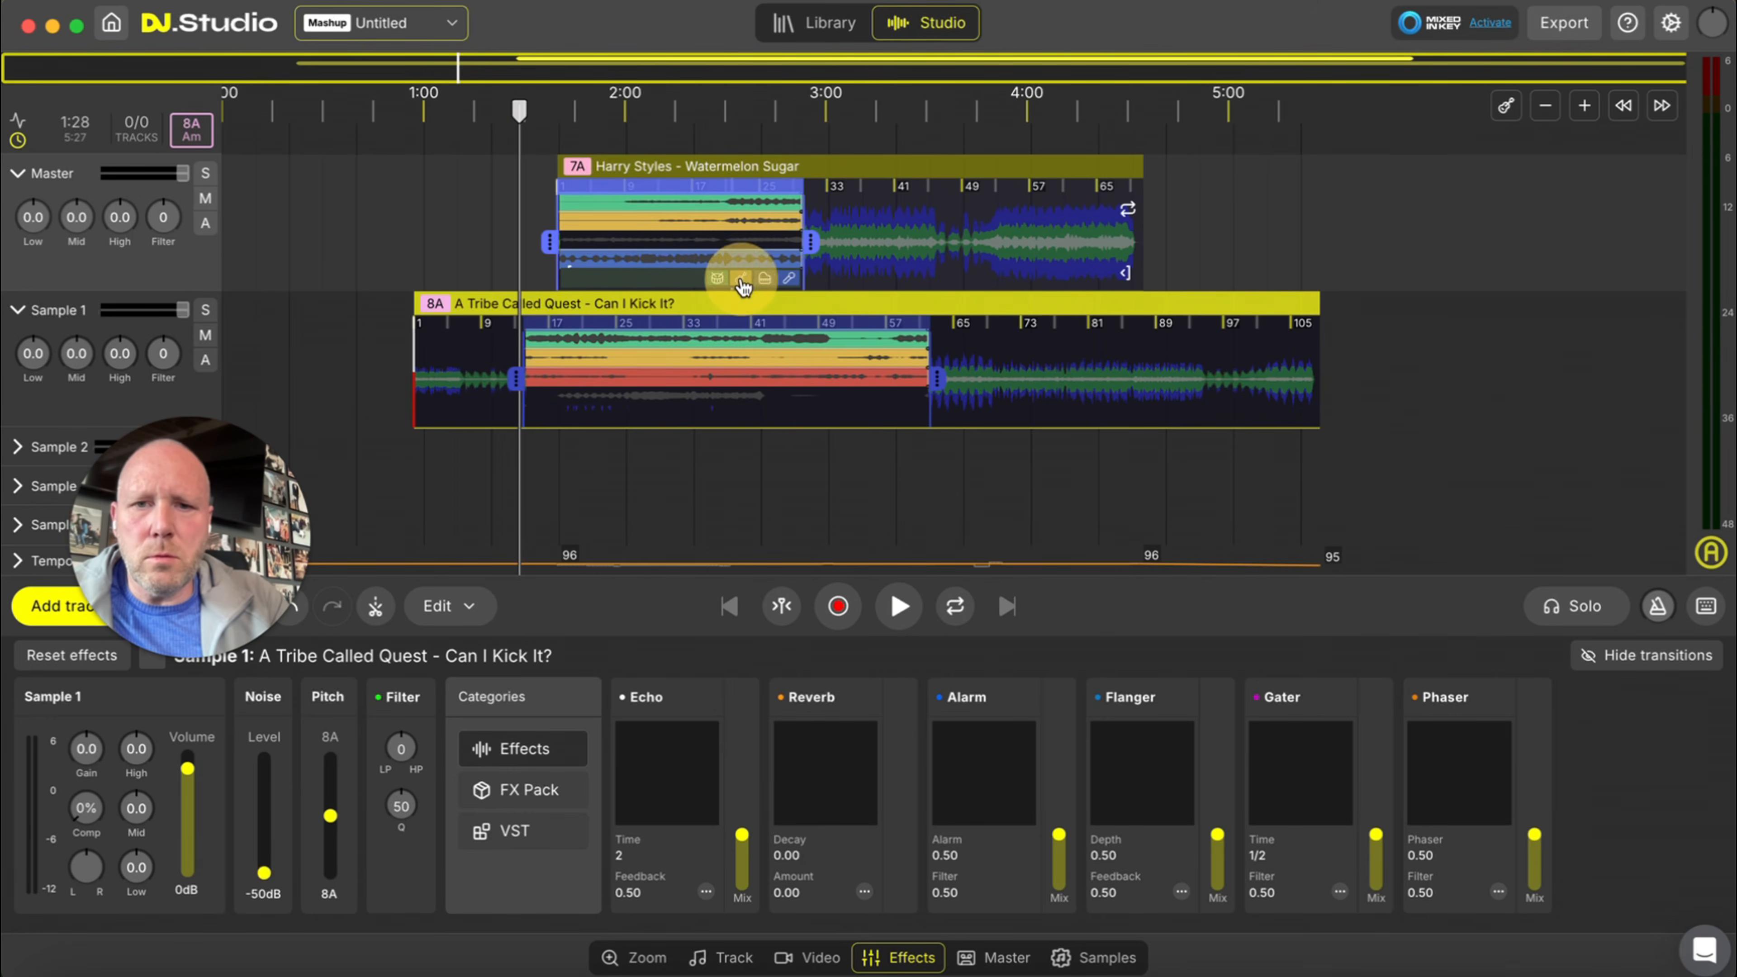
left_click(765, 280)
left_click(789, 279)
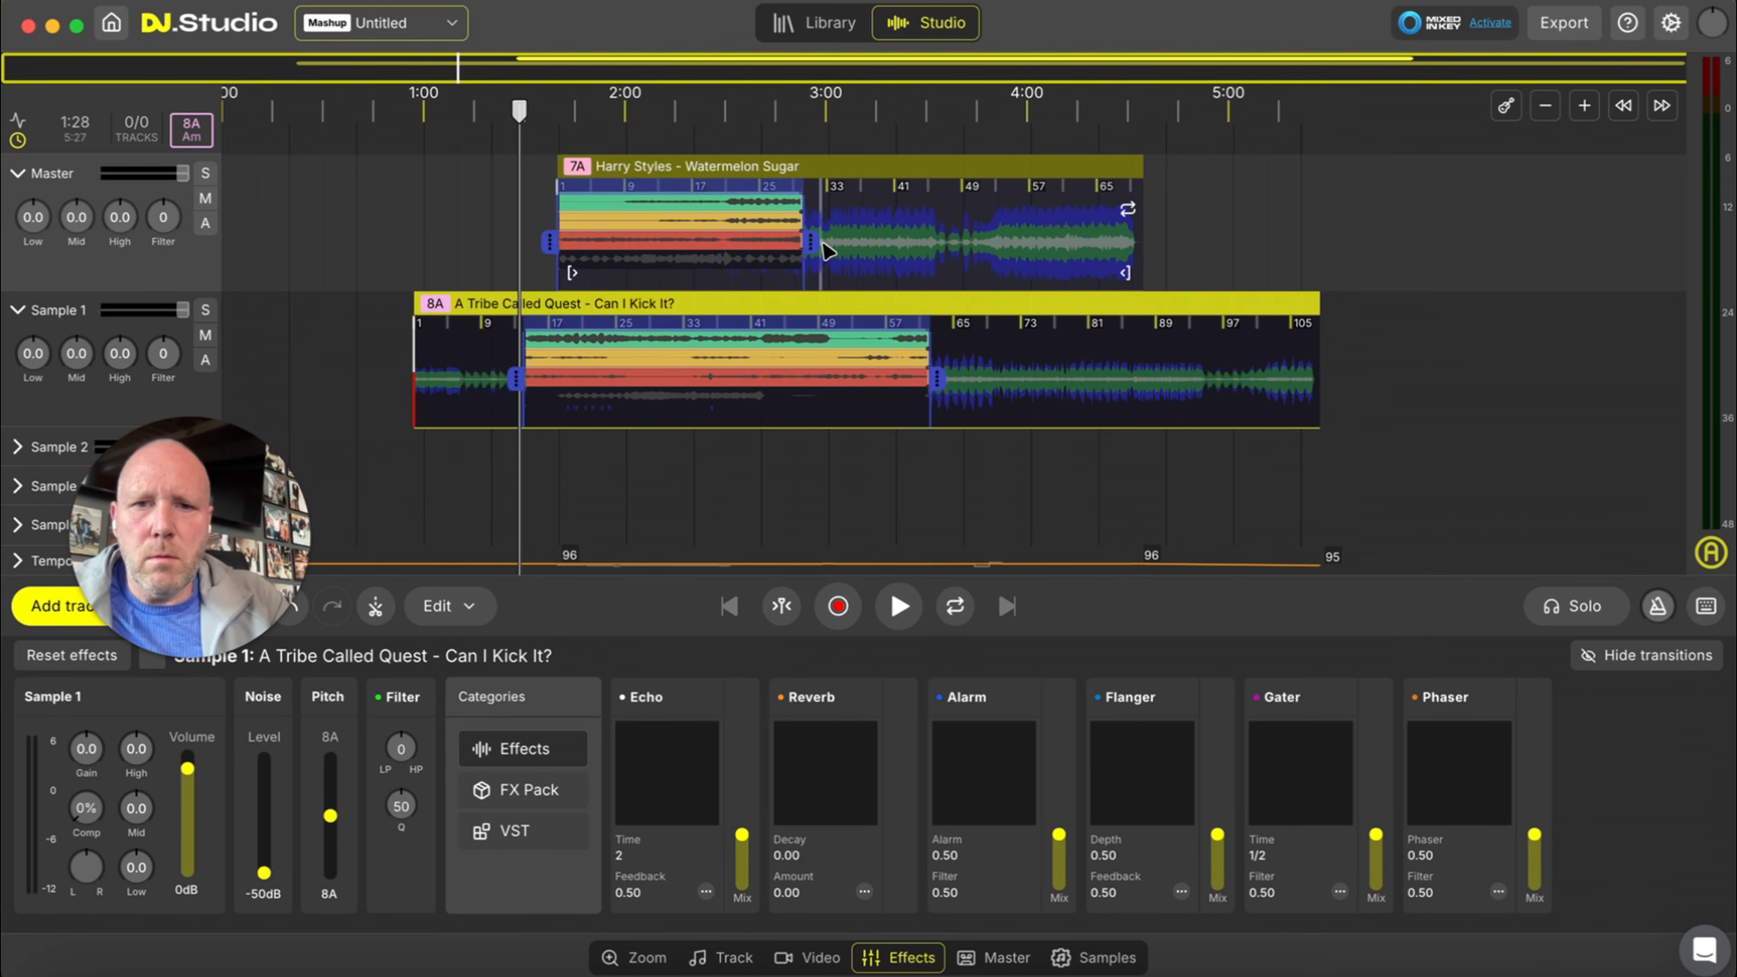
left_click_drag(809, 240, 1089, 246)
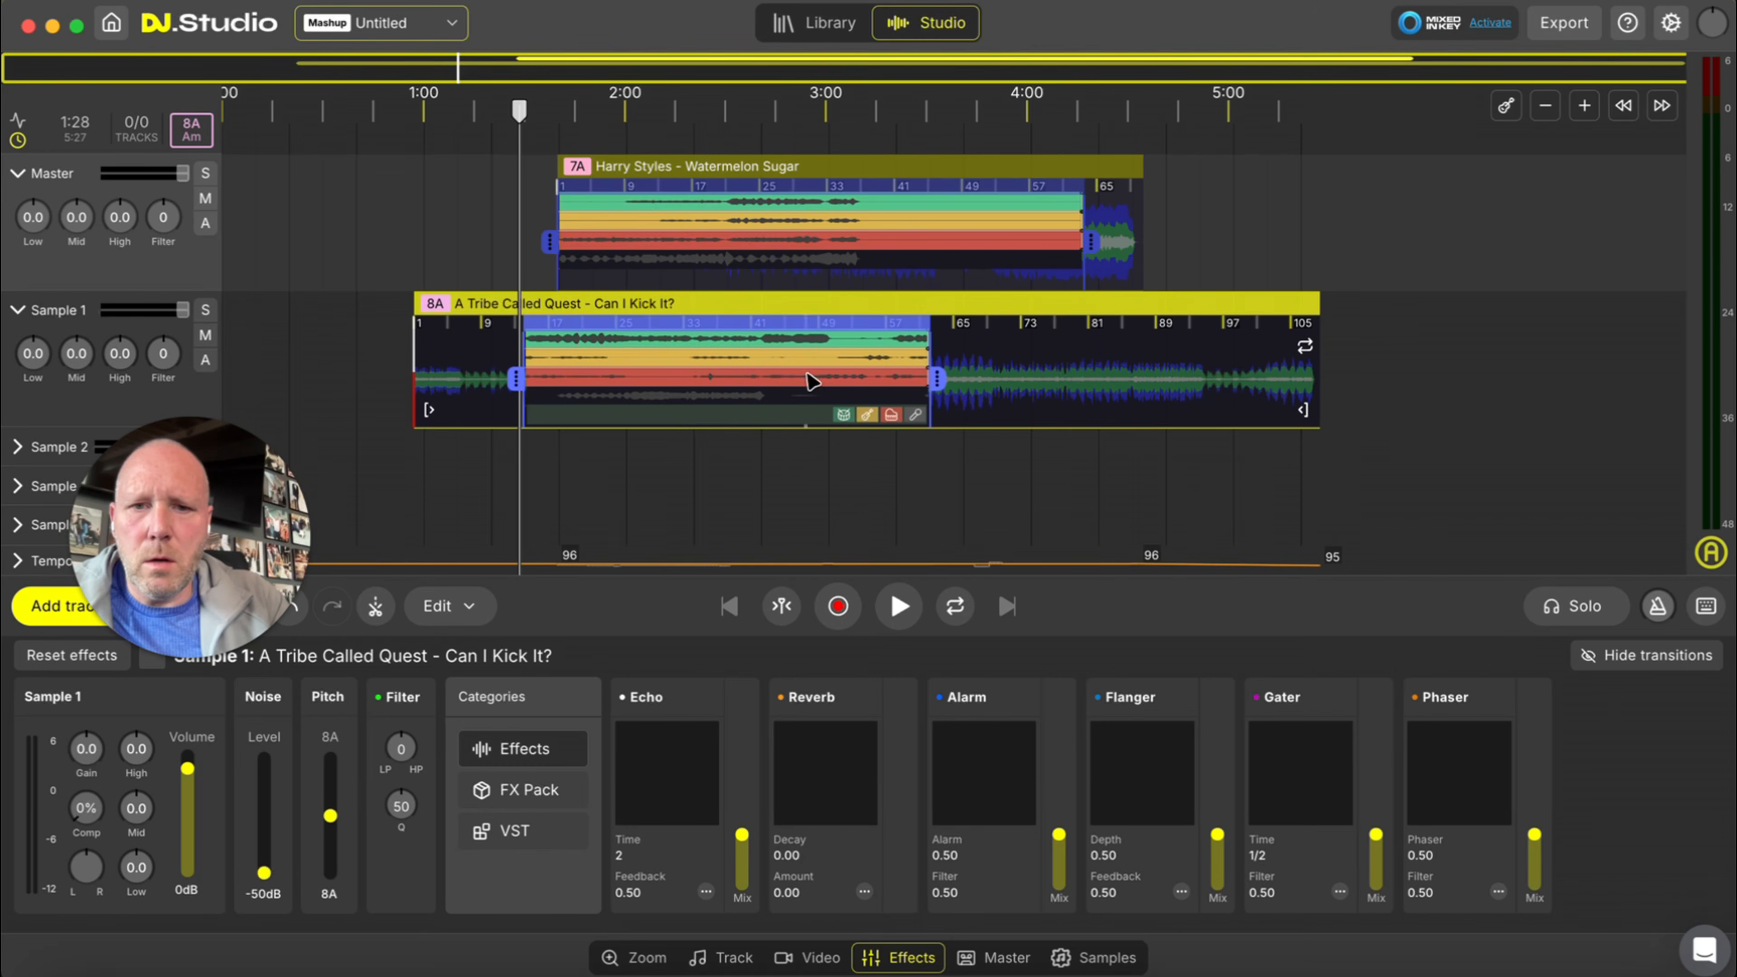
- Isolate the vocals in the Can I Kick It? stem section by unmuting them and muting the melody, bass and drums
left_click(913, 415)
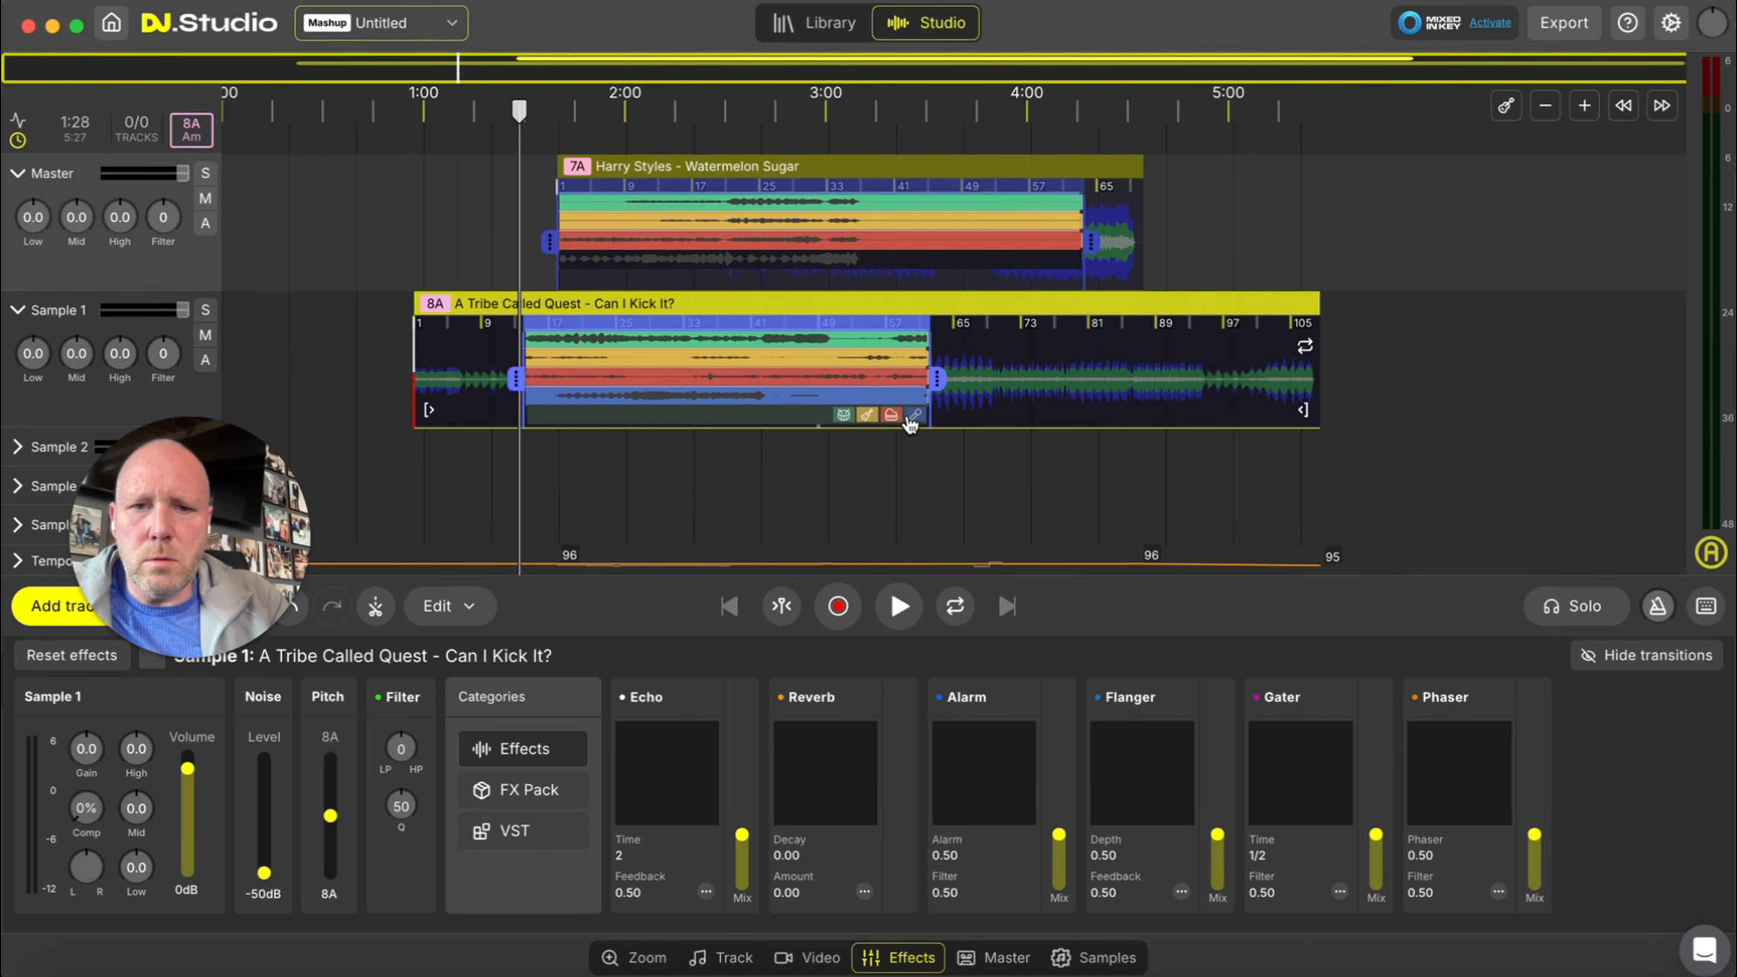
left_click(891, 415)
left_click(866, 415)
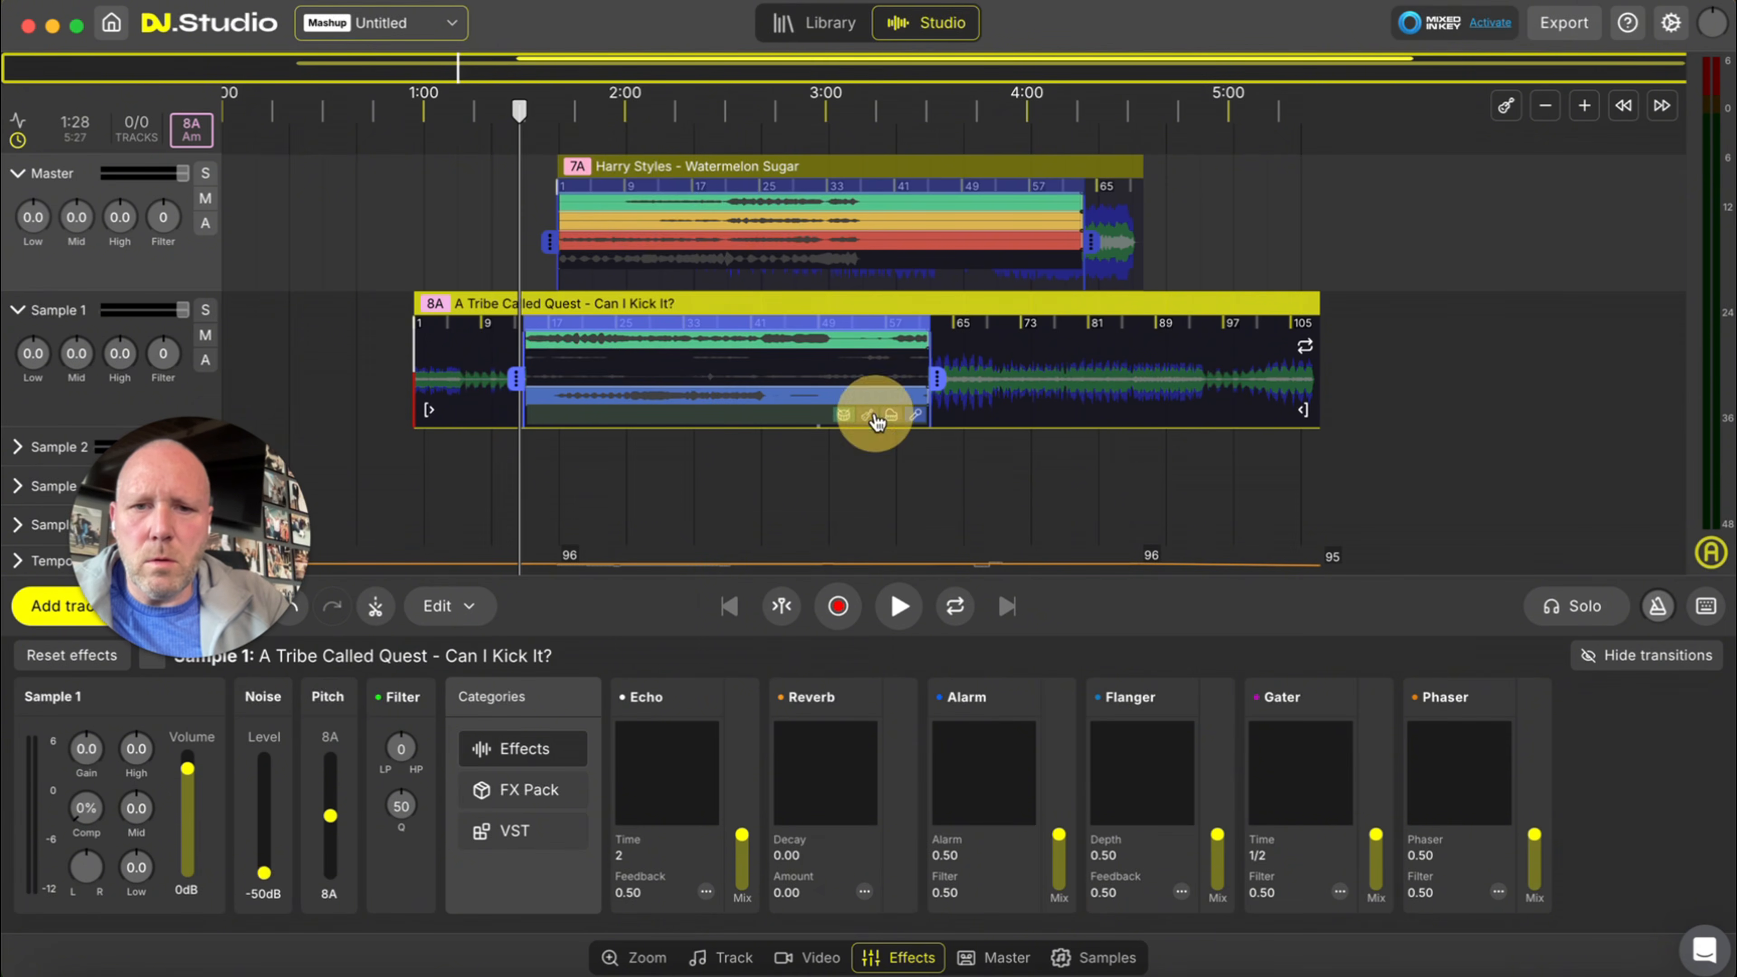
left_click(843, 415)
- Audition the swapped mashup from about 1:36, 1:35 and 1:30, raising the system volume and stopping at 2:54
left_click(547, 141)
key("space")
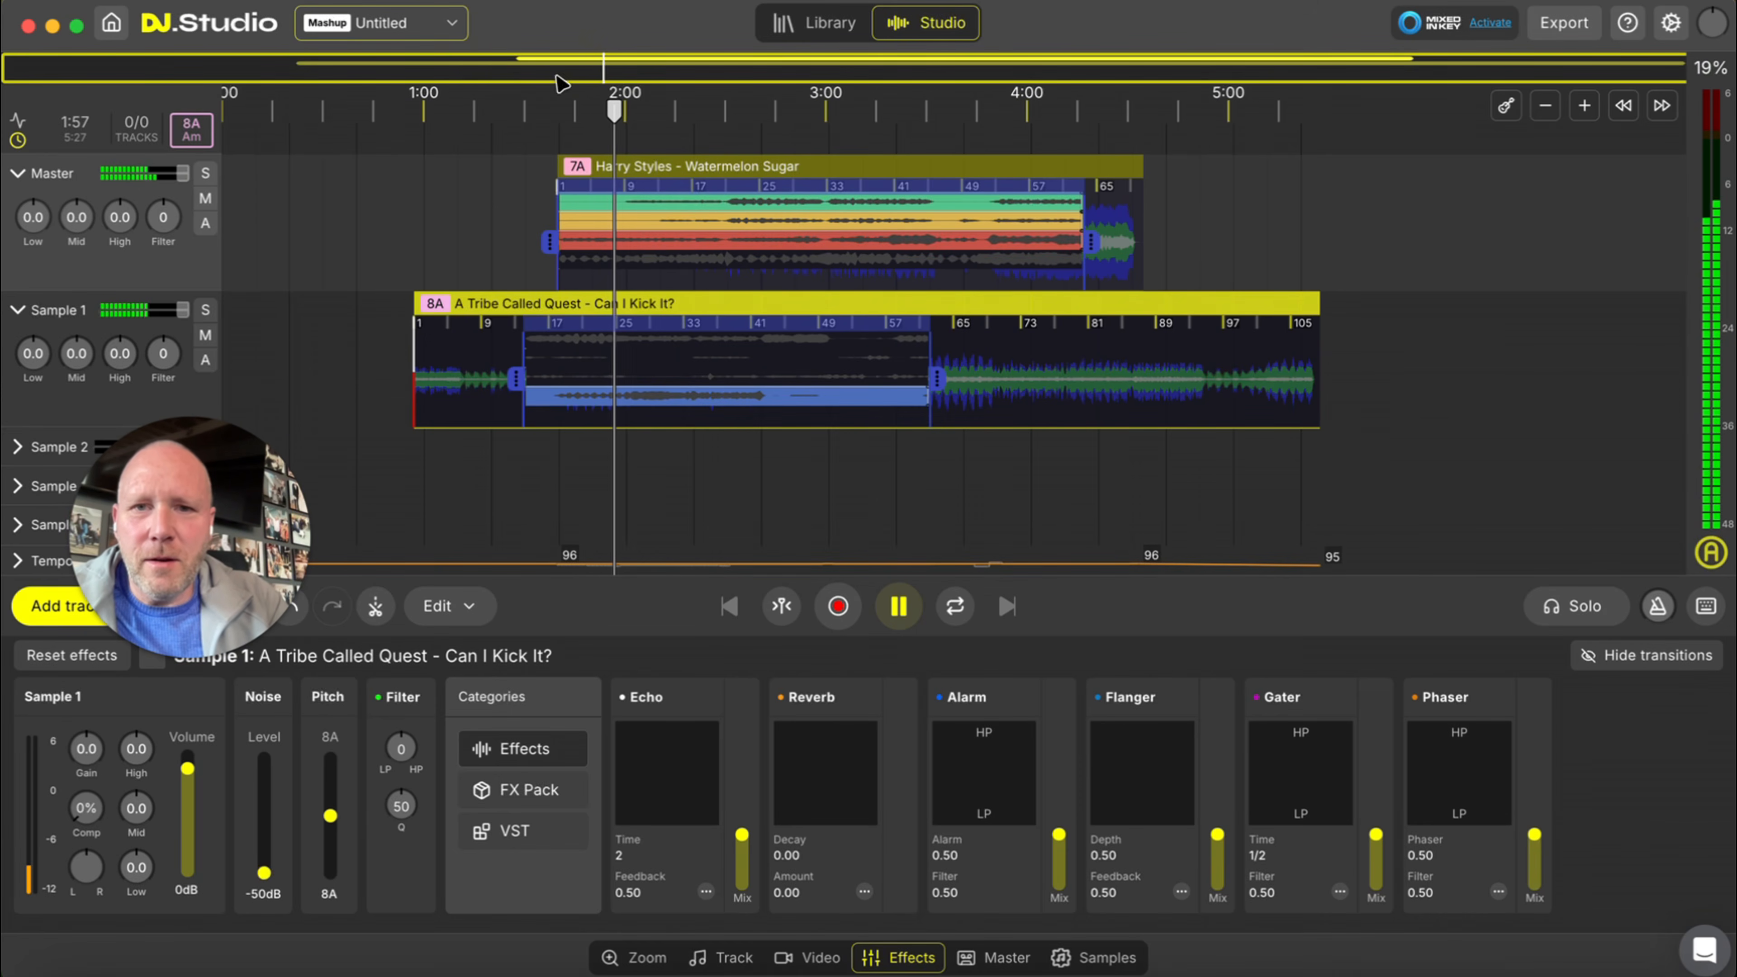
left_click(543, 142)
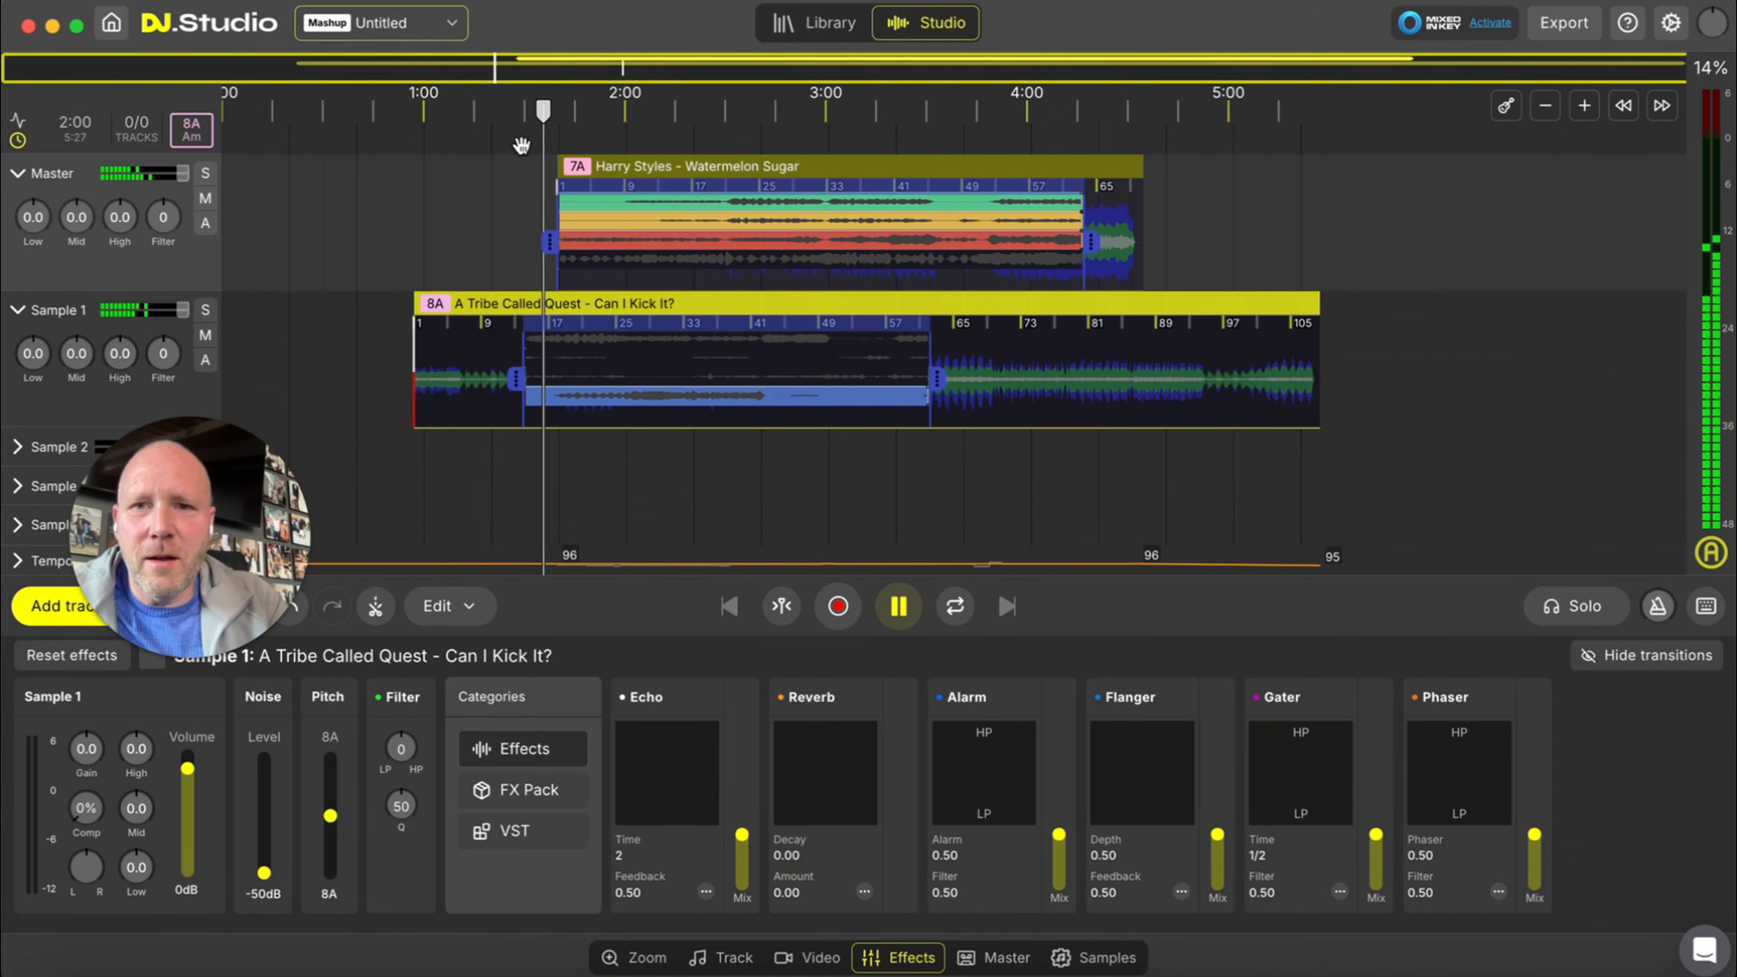
left_click(522, 145)
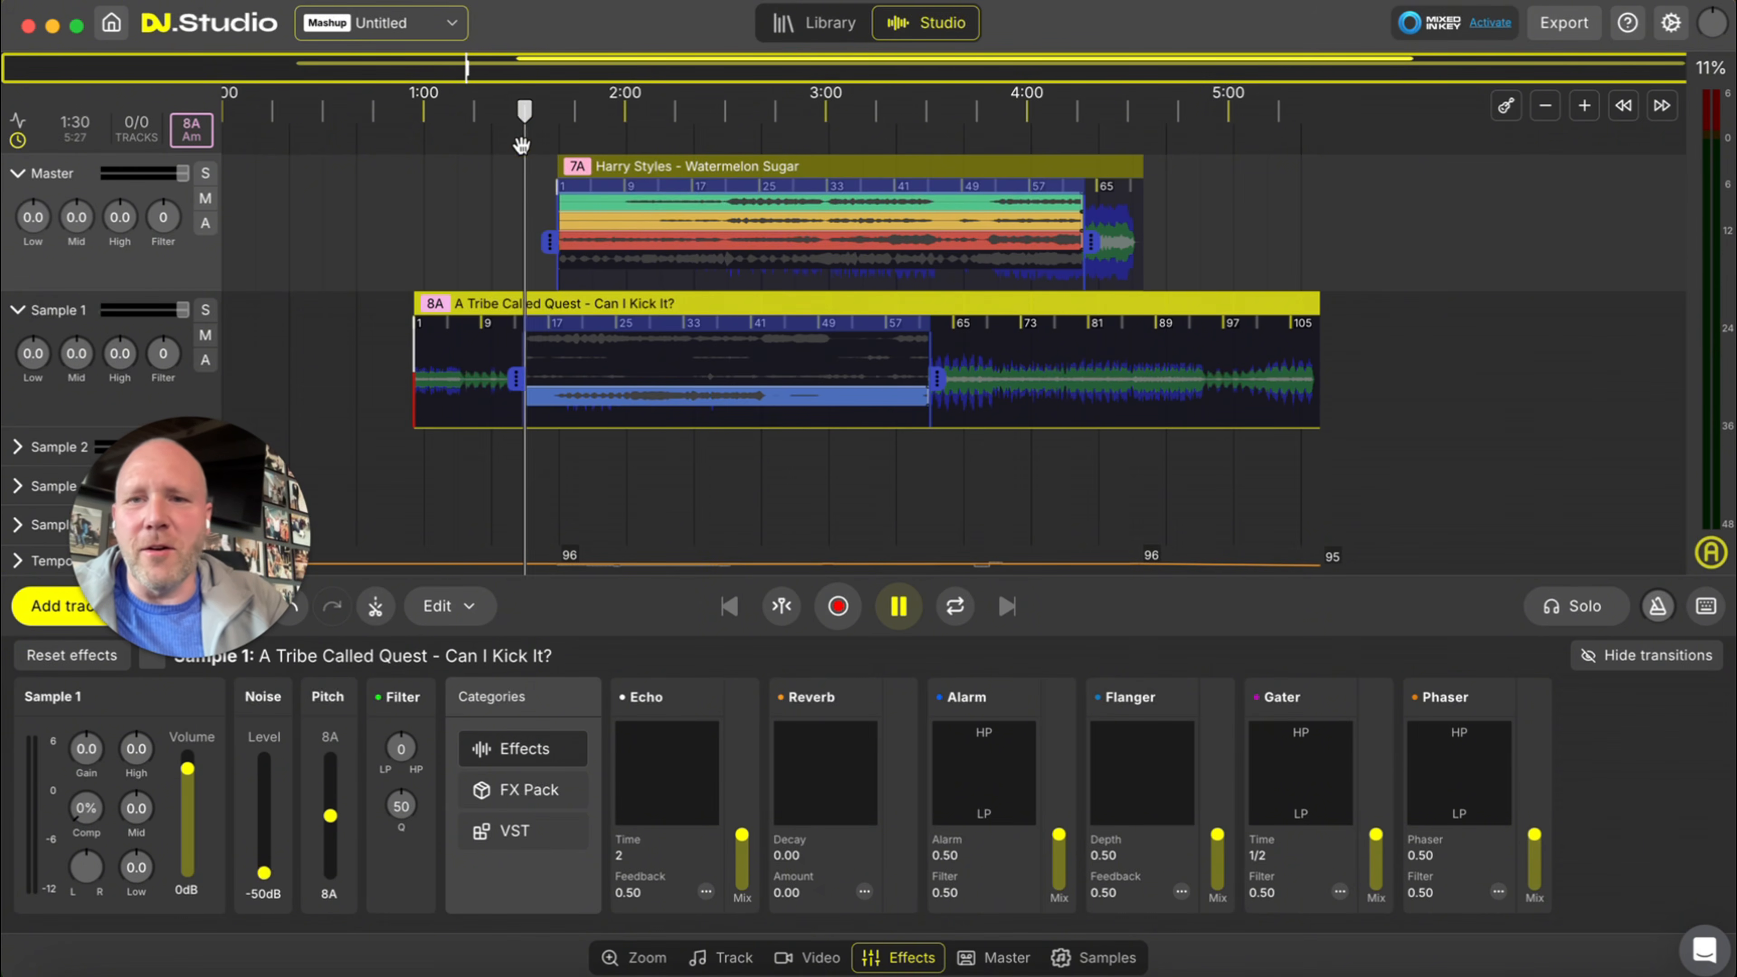
key("space")
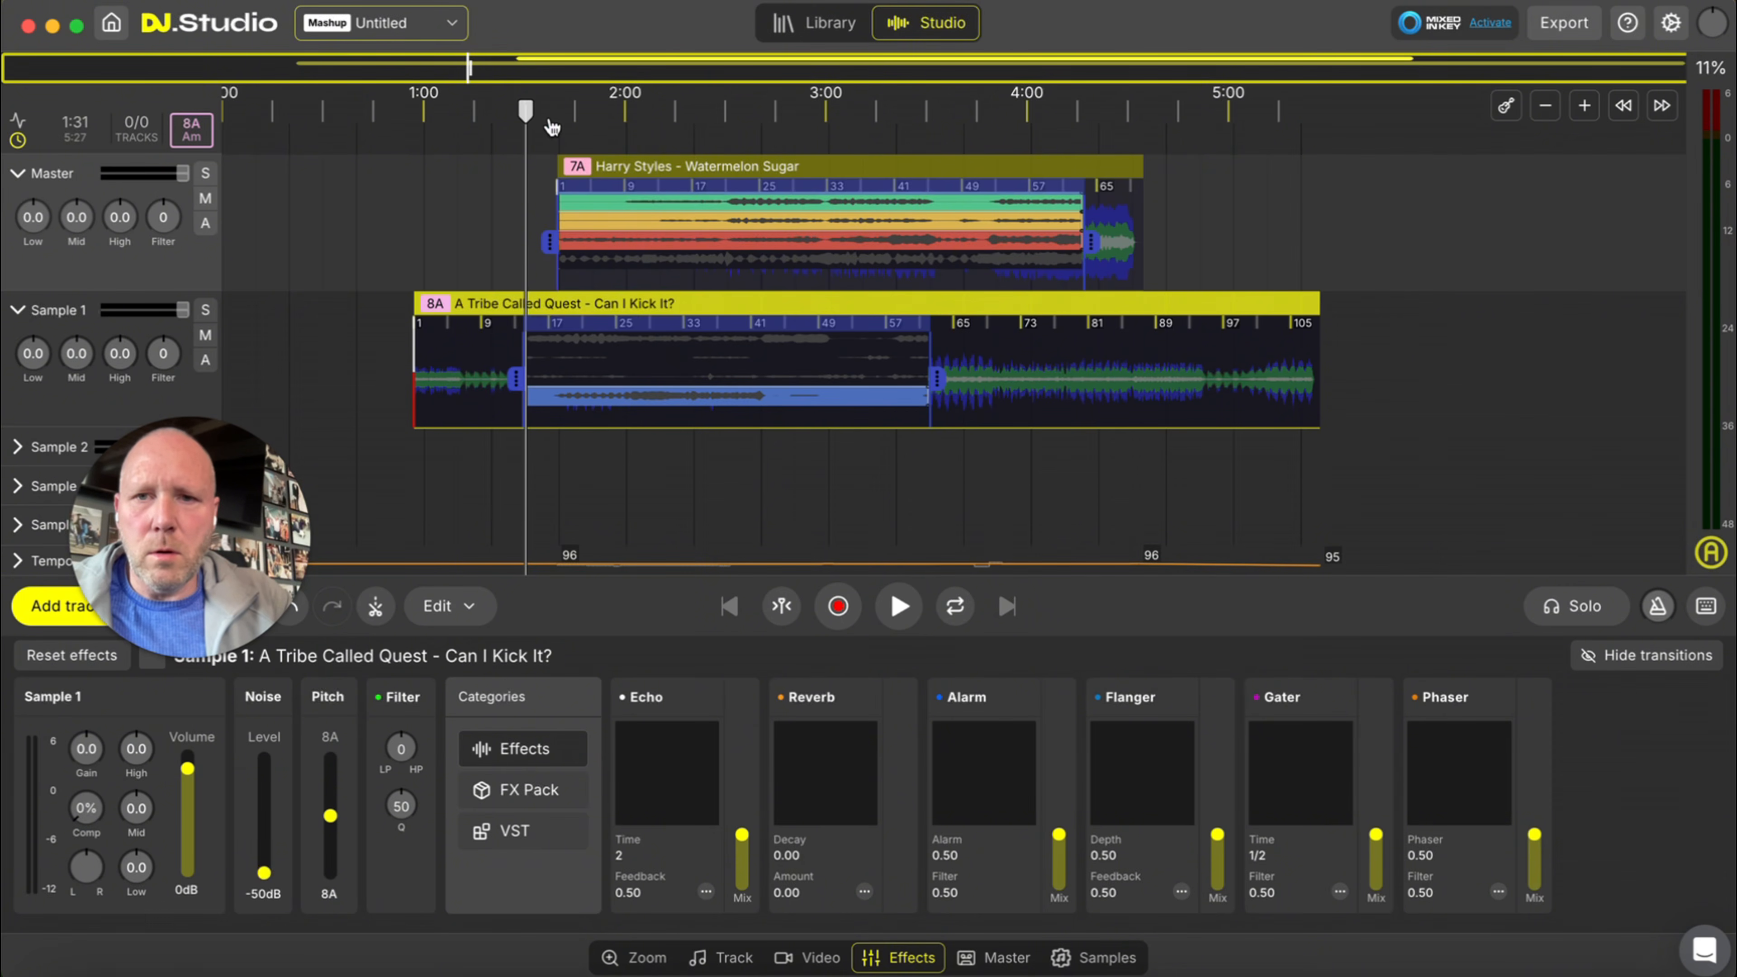
key("space")
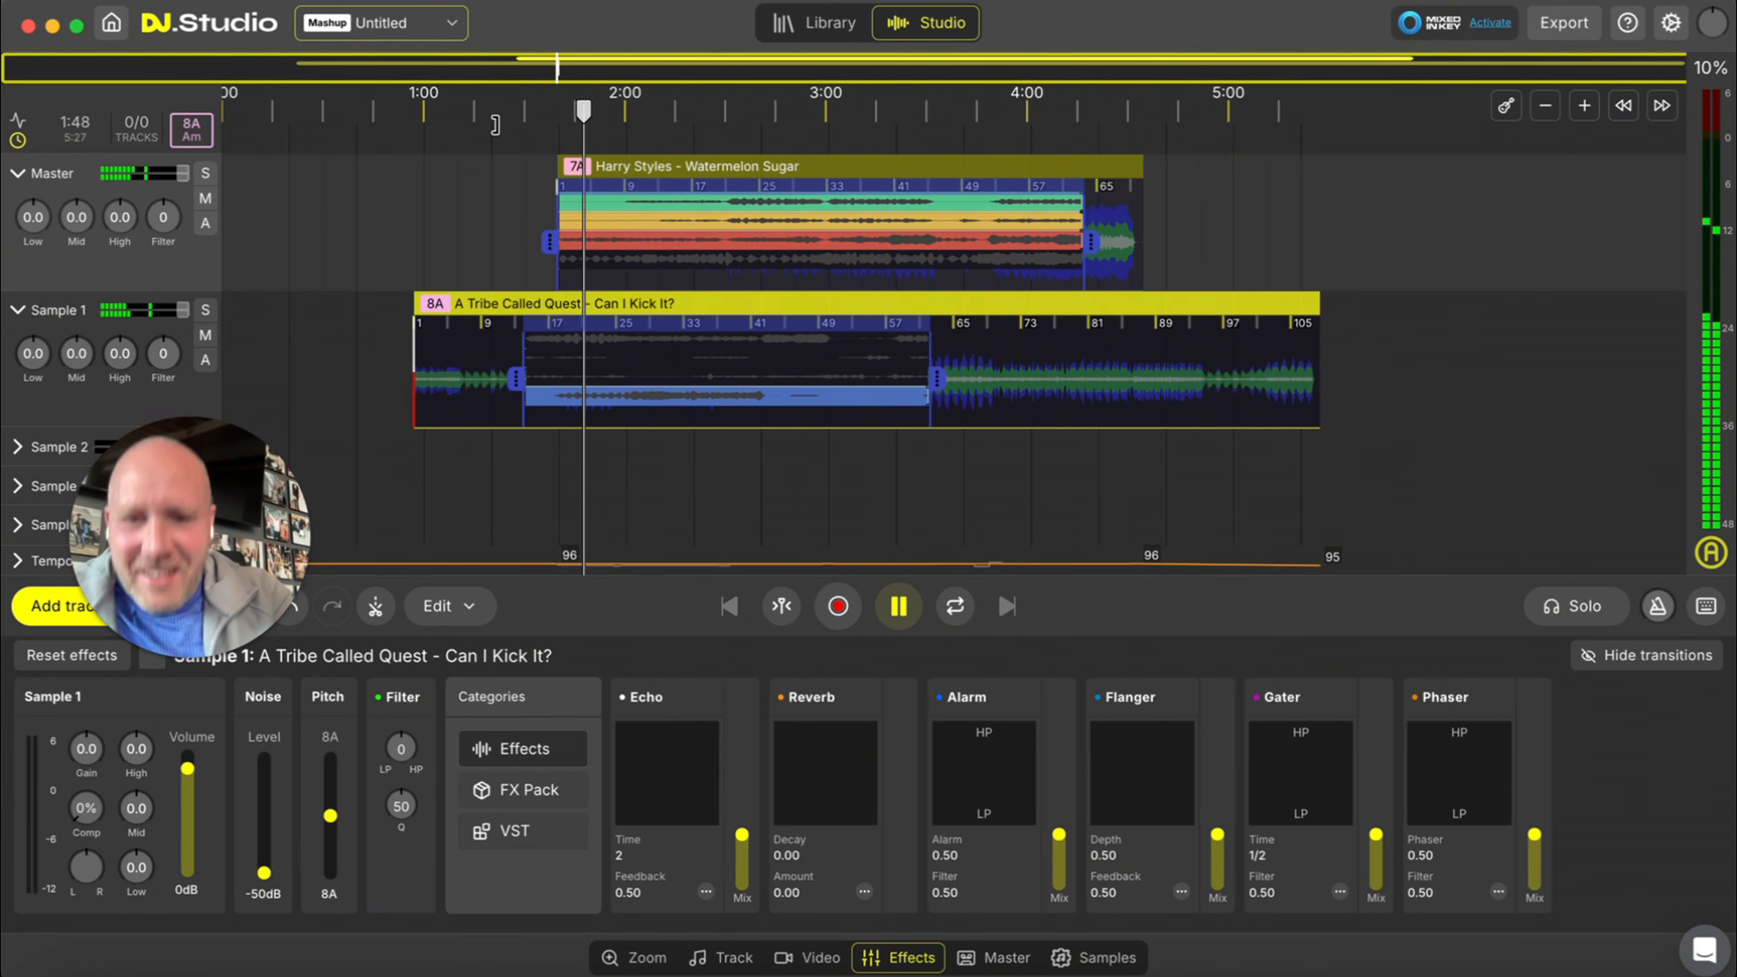
key("XF86AudioRaiseVolume")
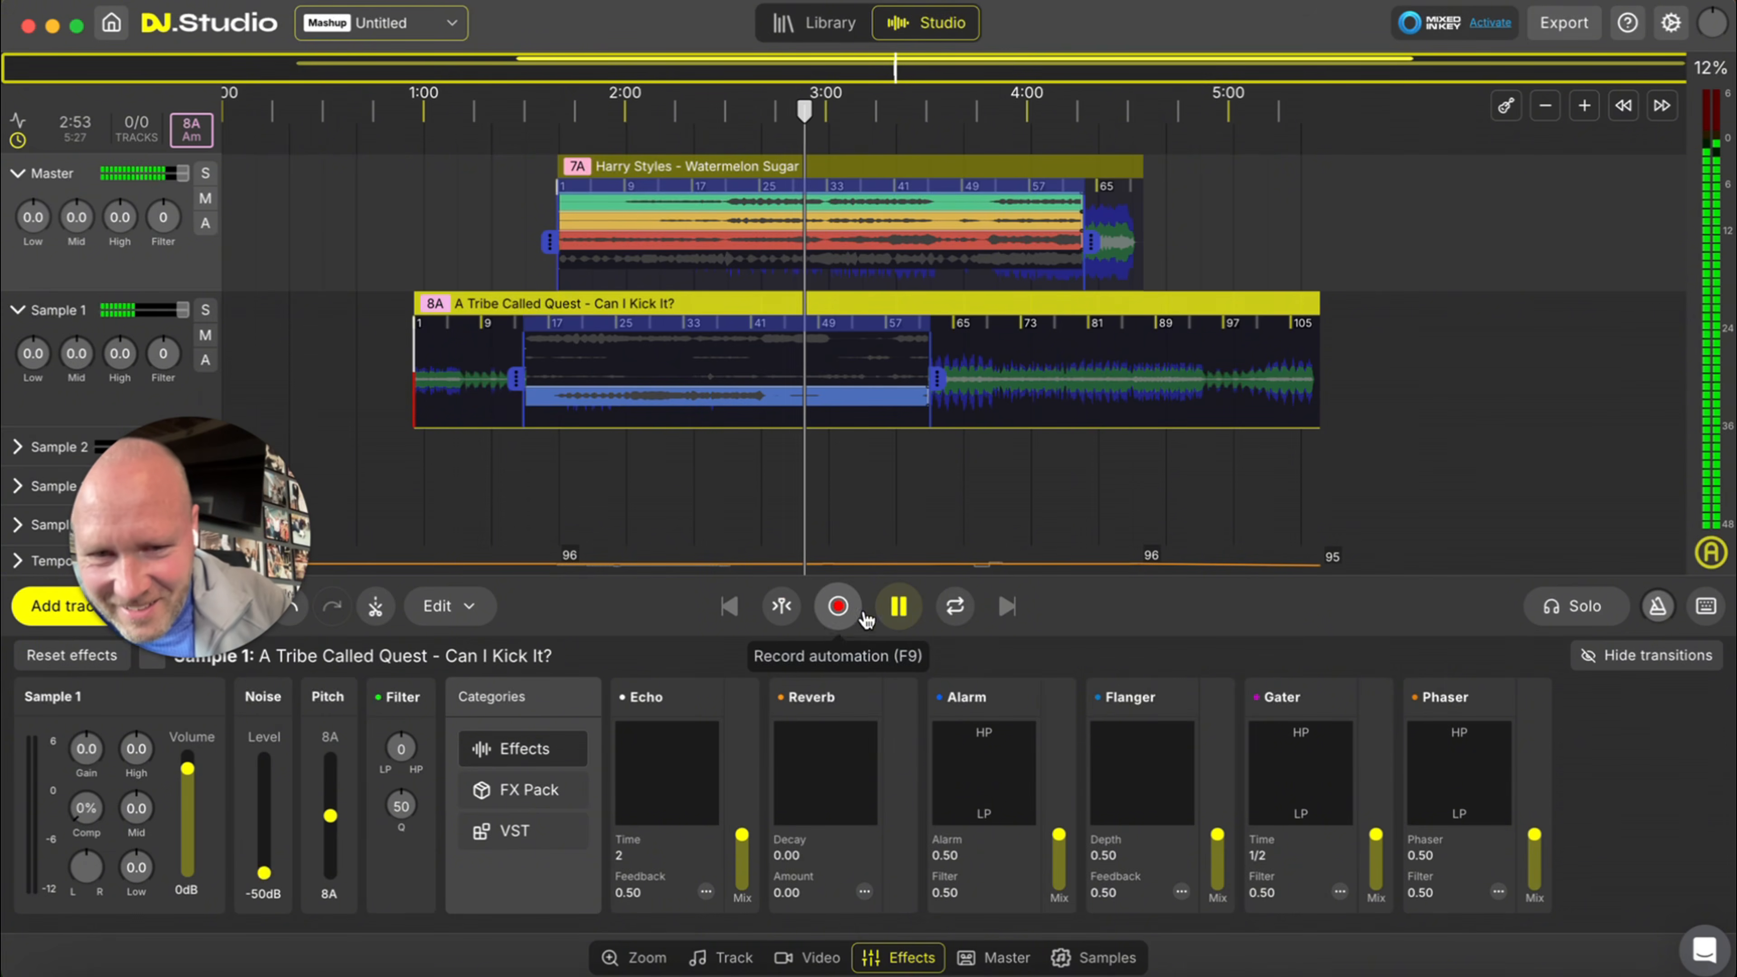
left_click(899, 606)
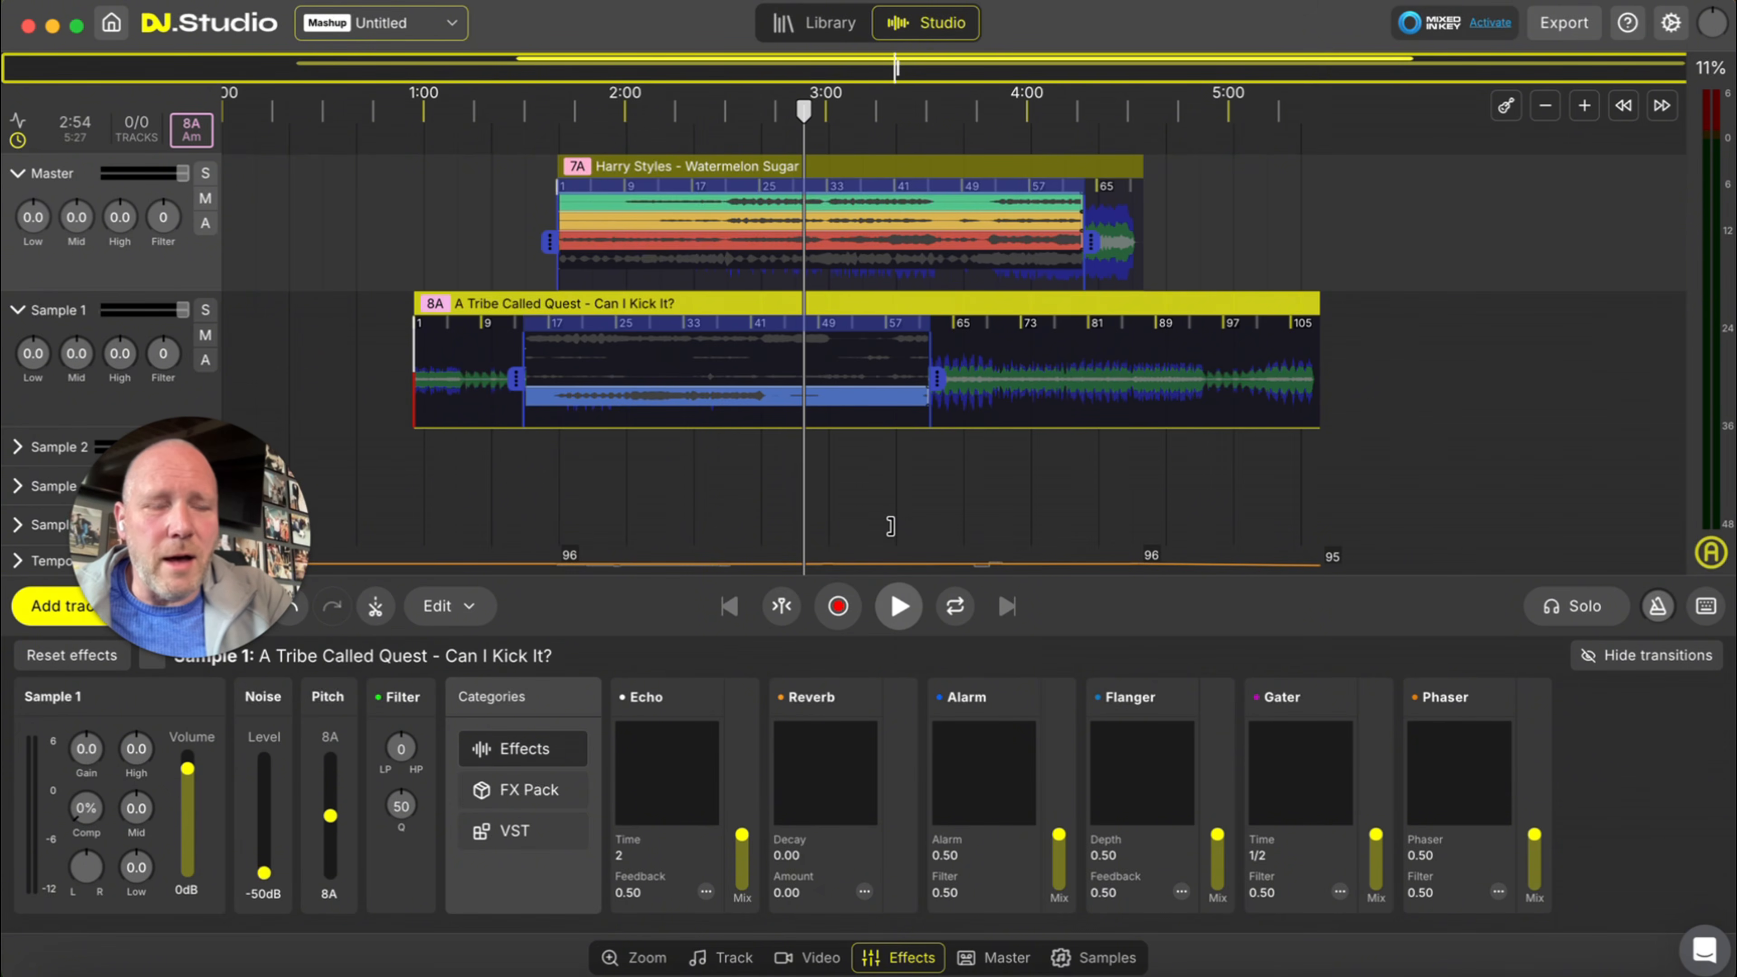
- Save the mashup as "A Tribe Called Harry" and export it as an MP3 with auto gain, re-pitch and limiter, closing the exports folder
left_click(1564, 28)
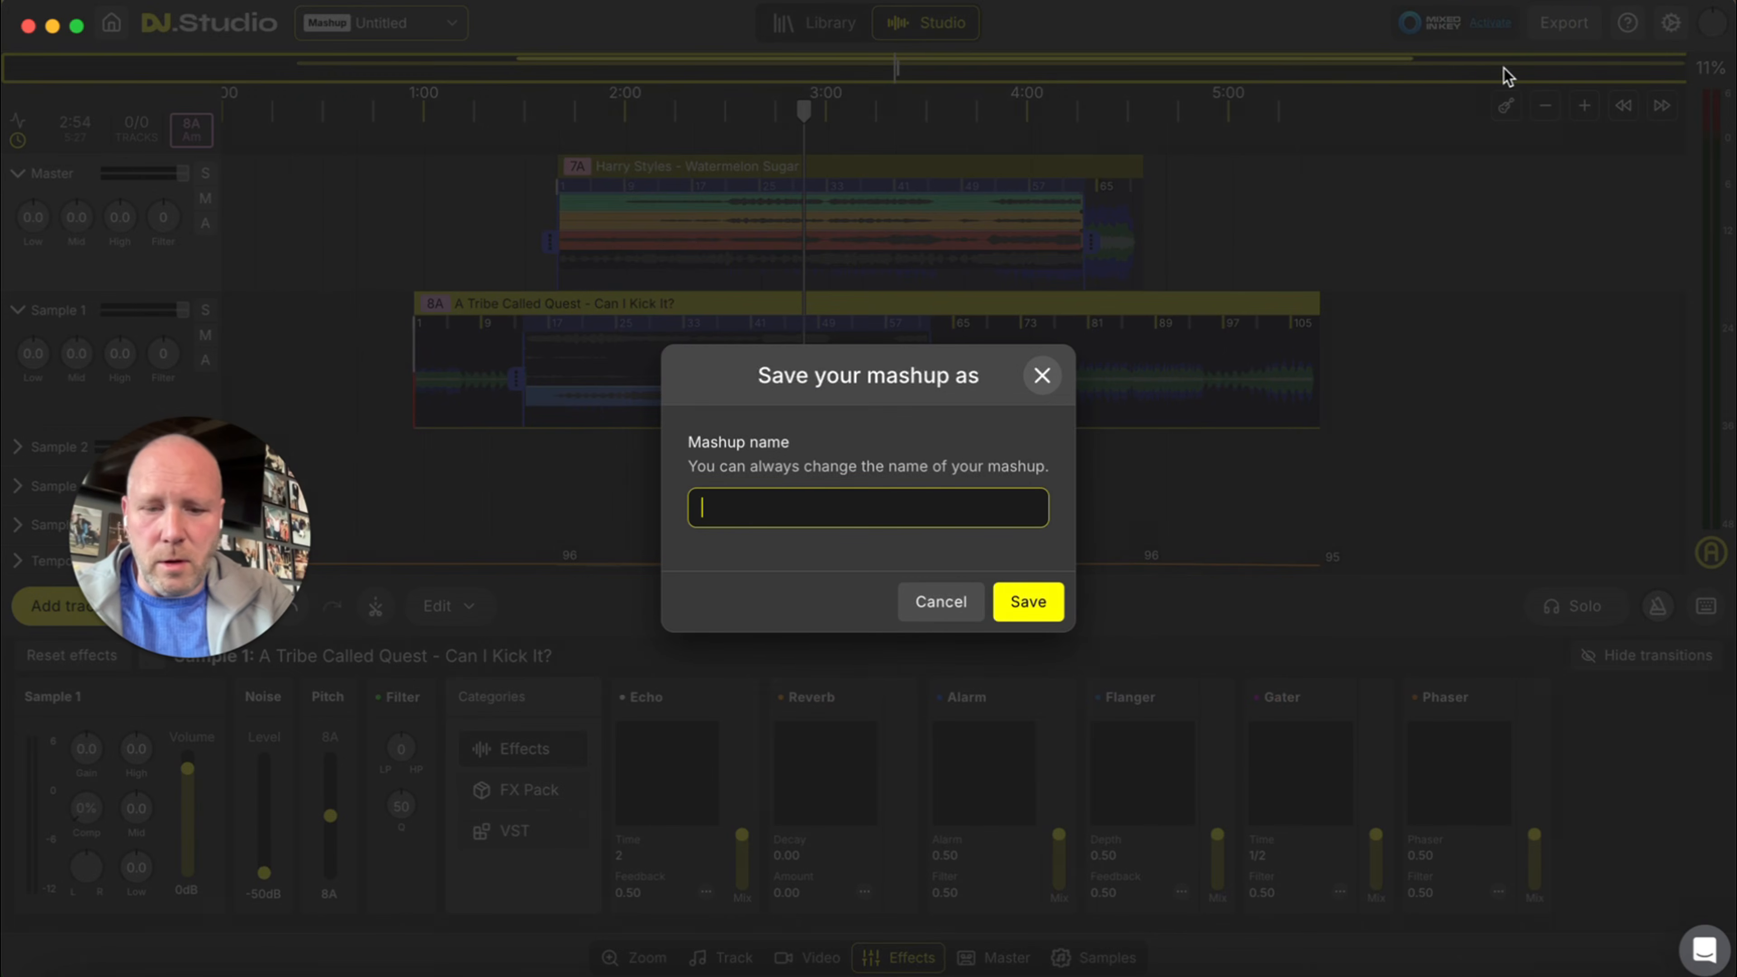
type("A ")
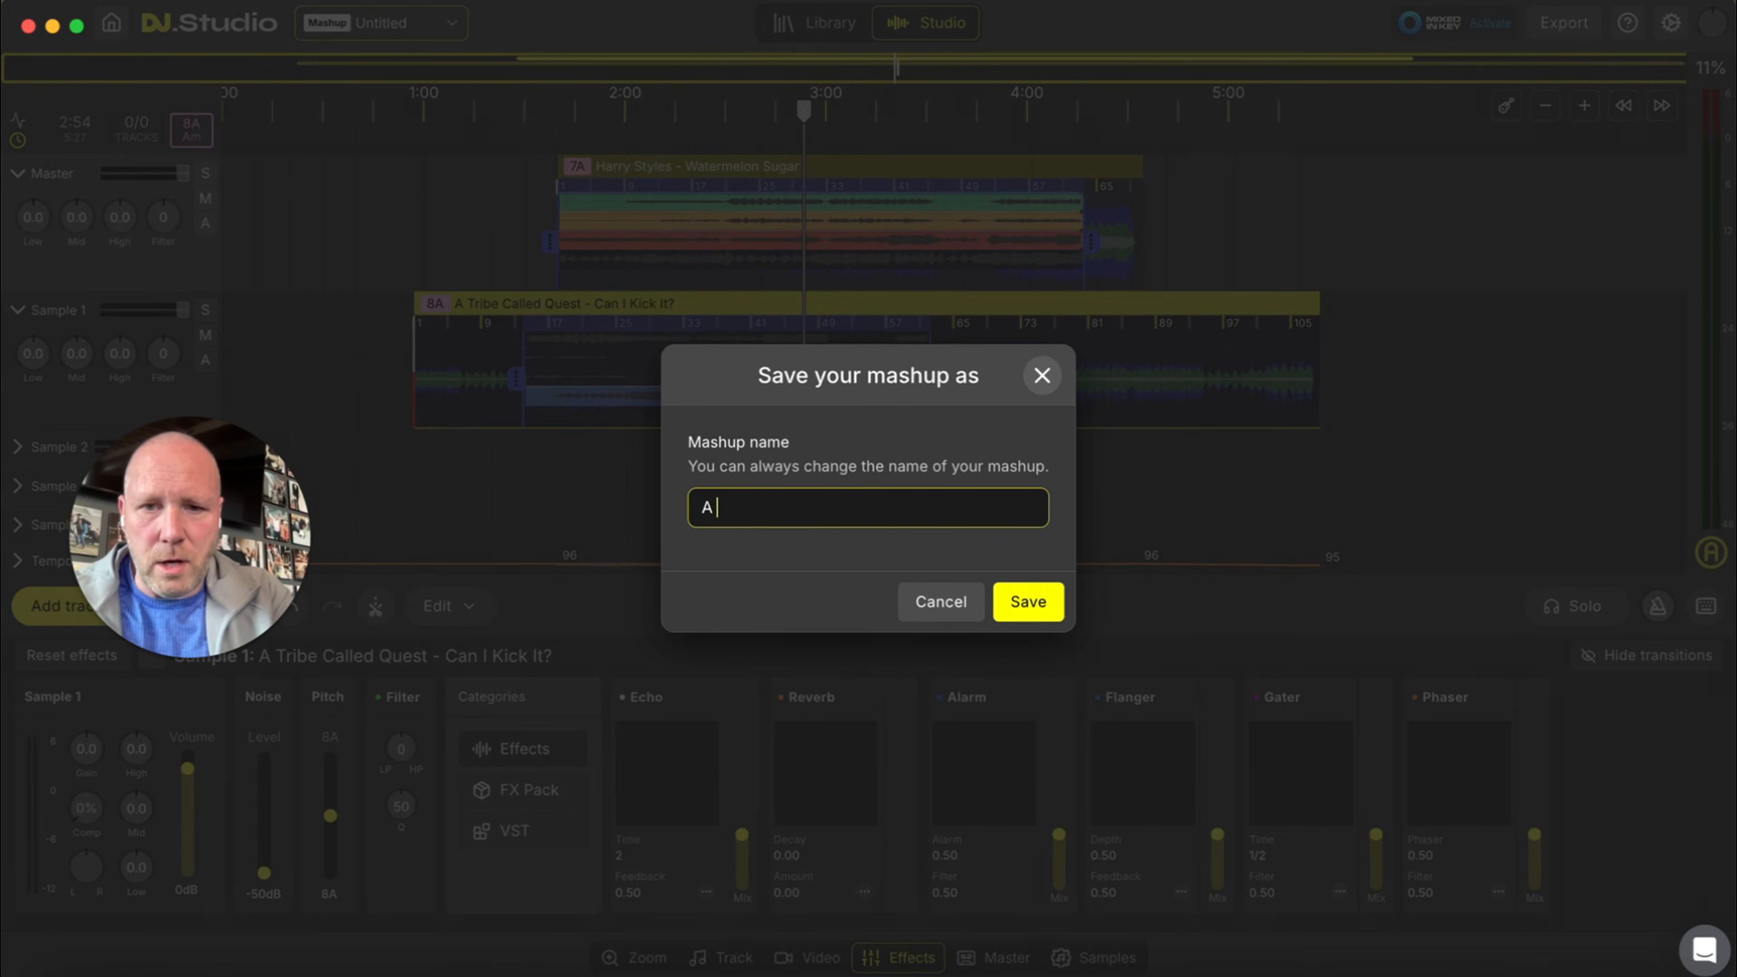
type("Tribe Called")
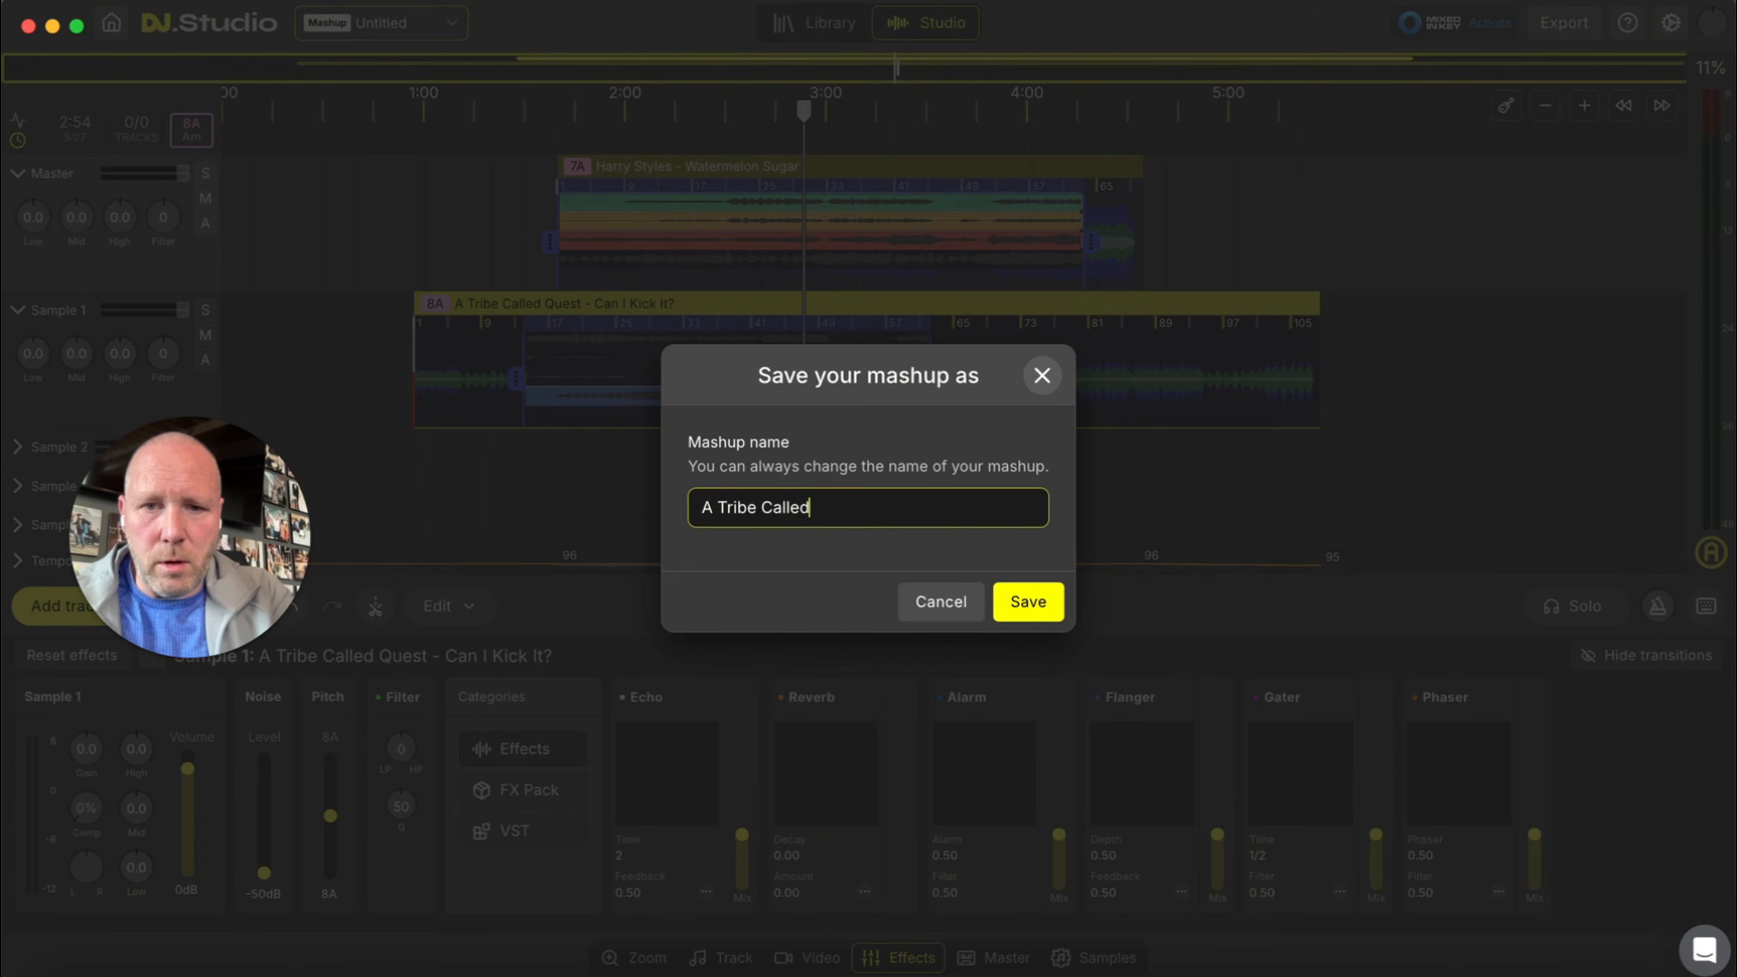
type(" Harry")
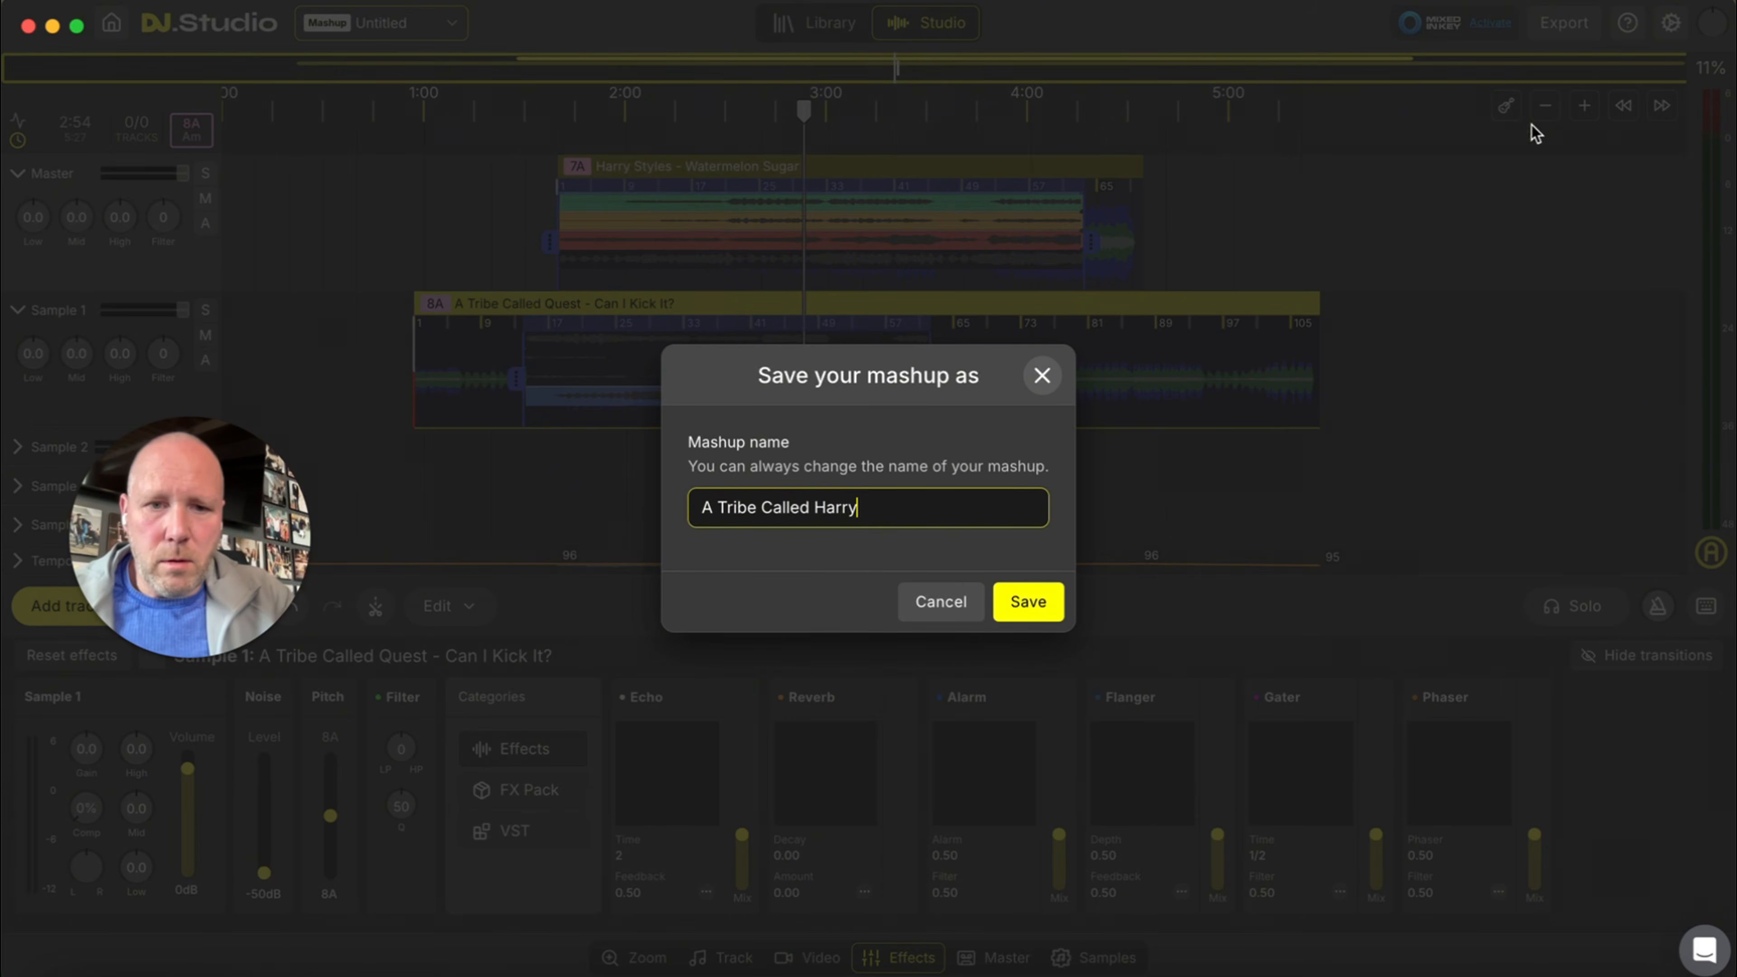
left_click(1033, 604)
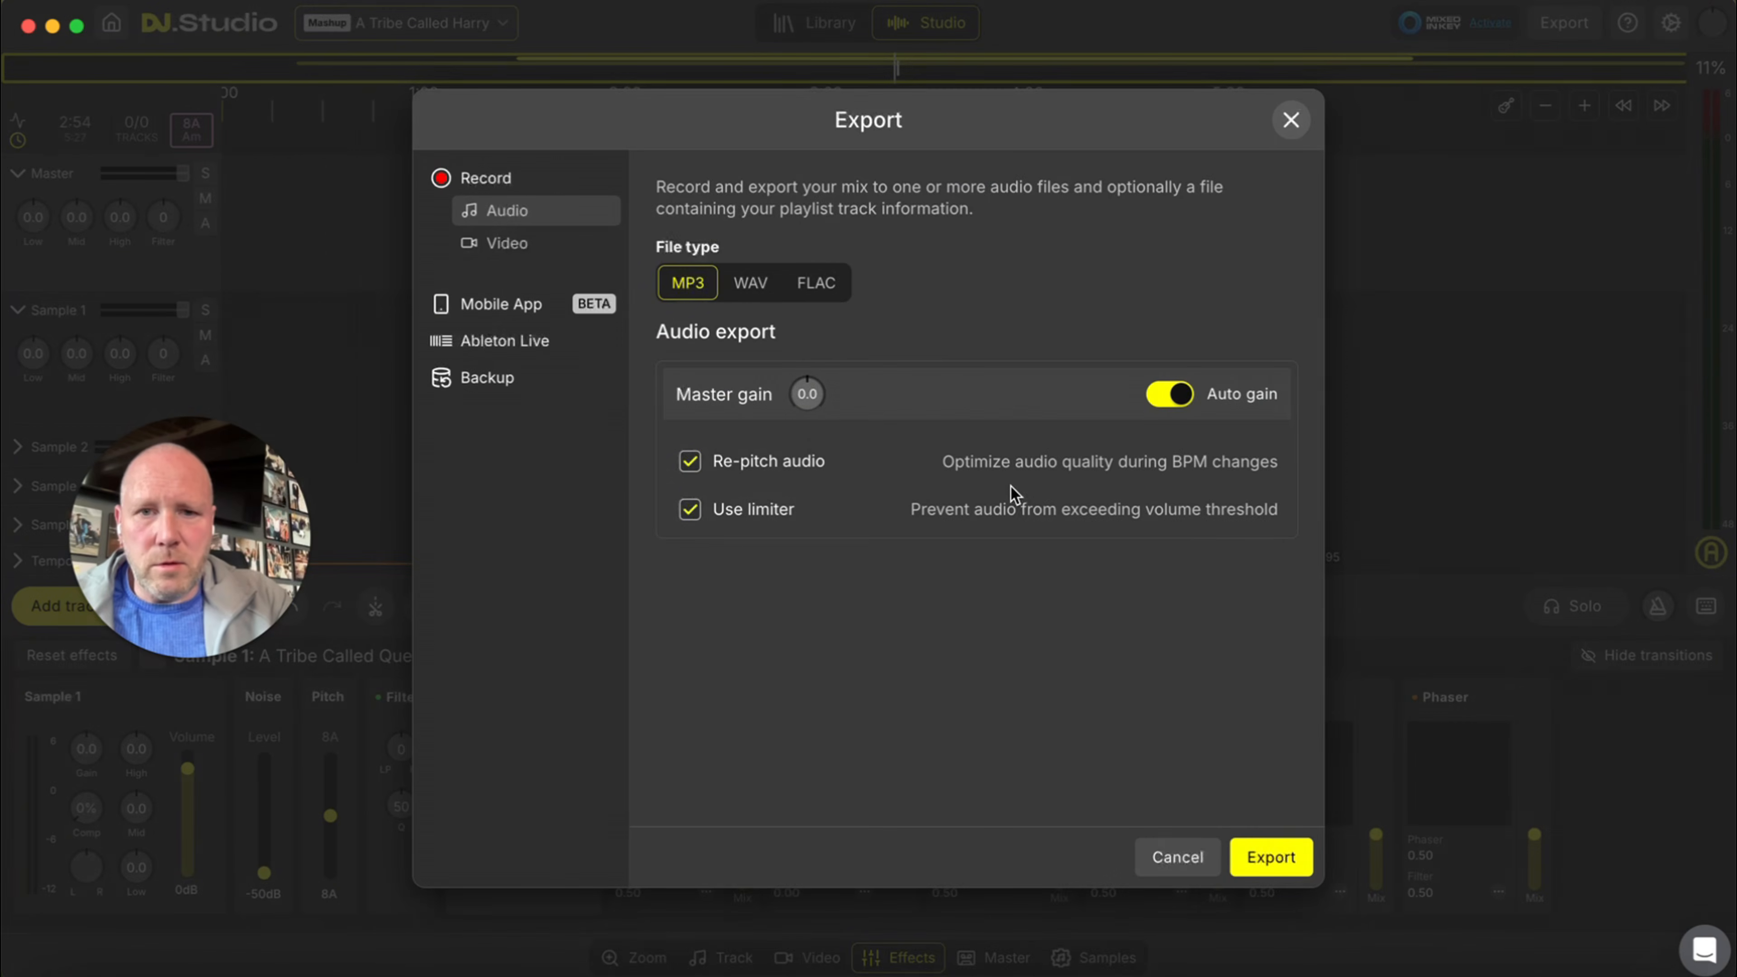
left_click(1272, 867)
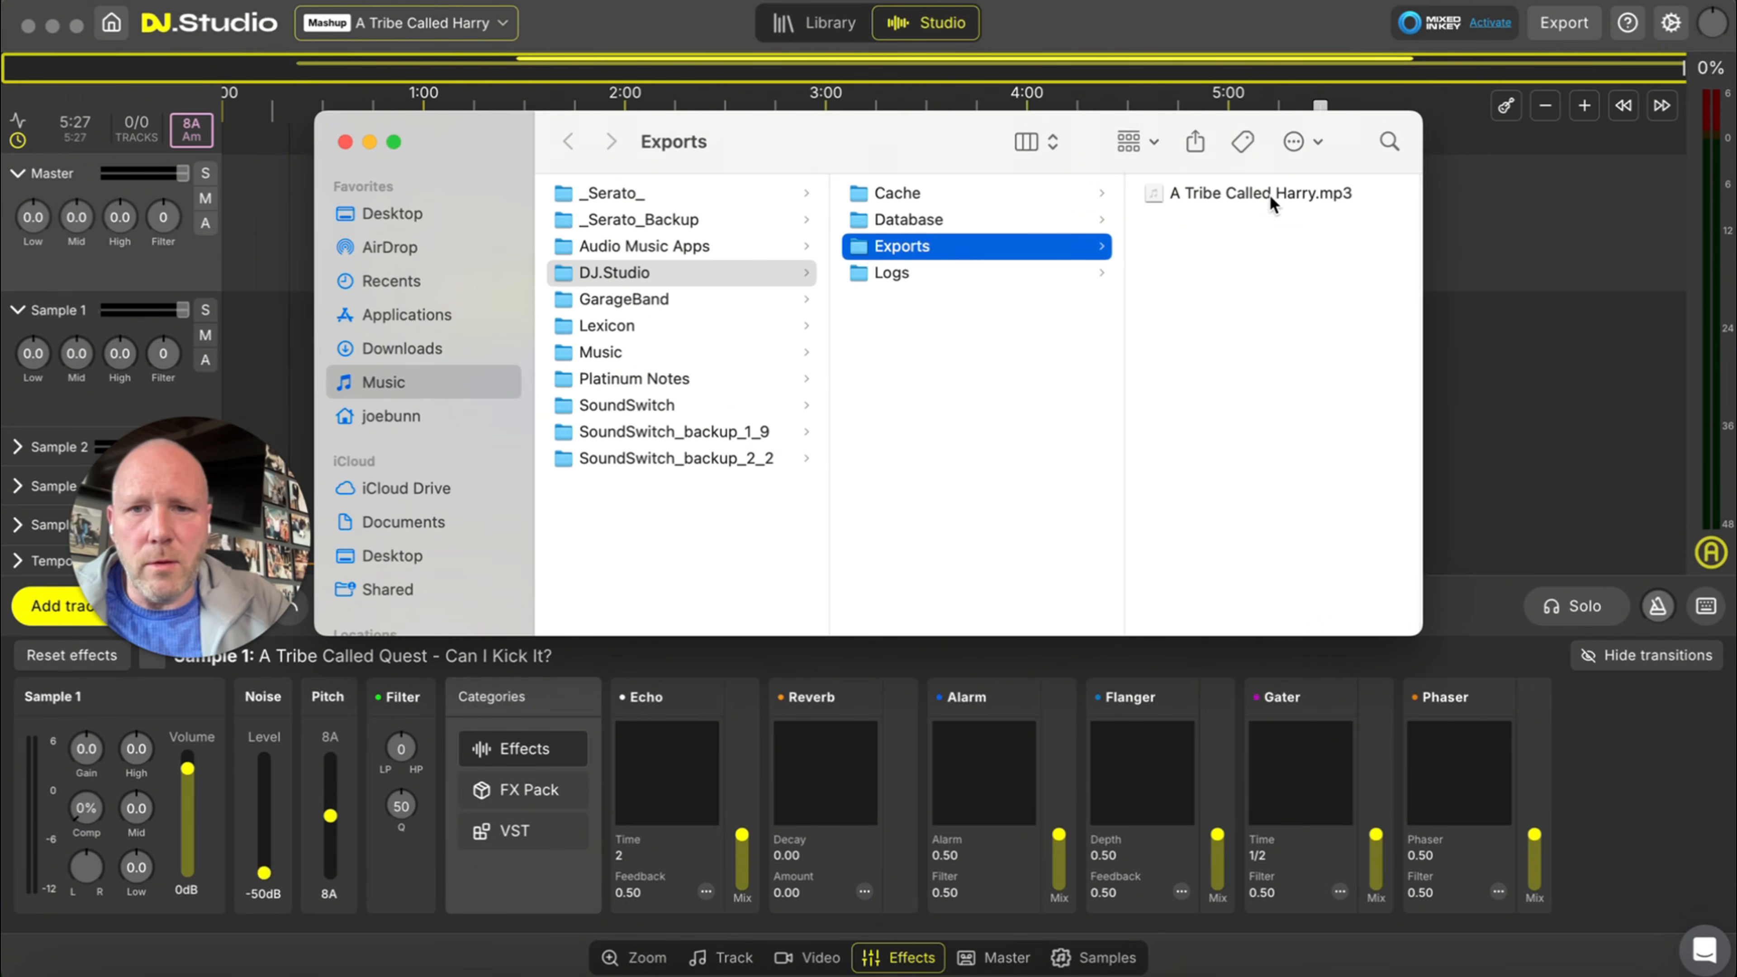
left_click(345, 142)
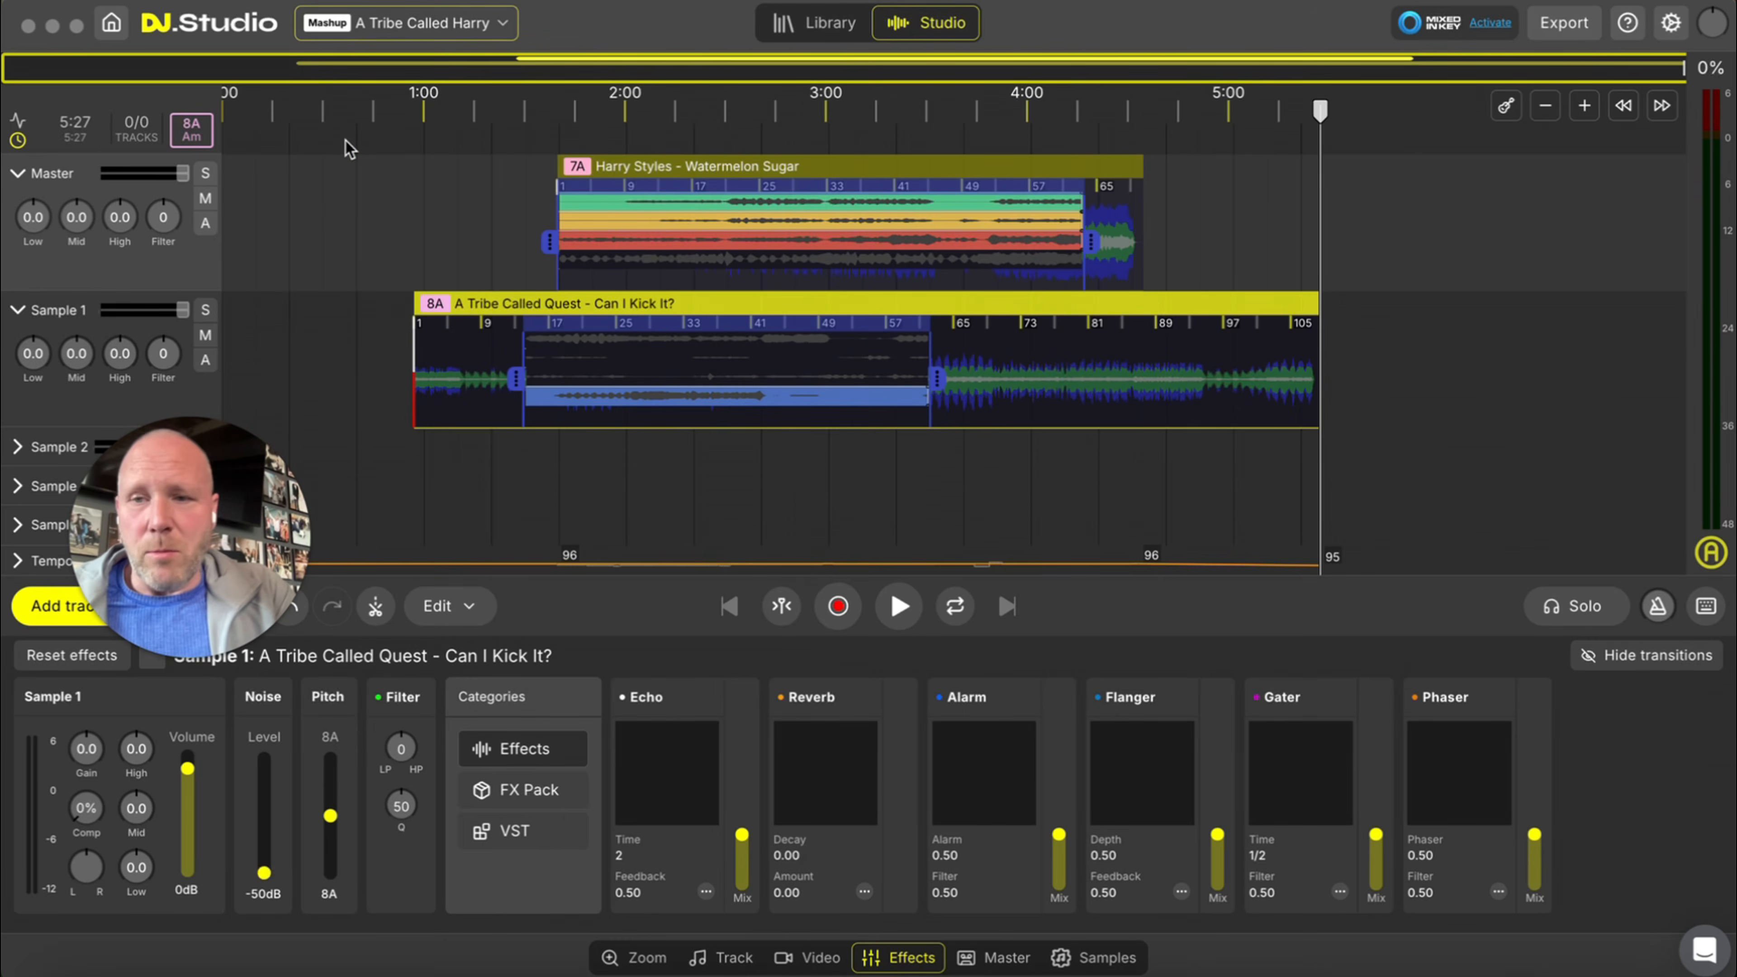